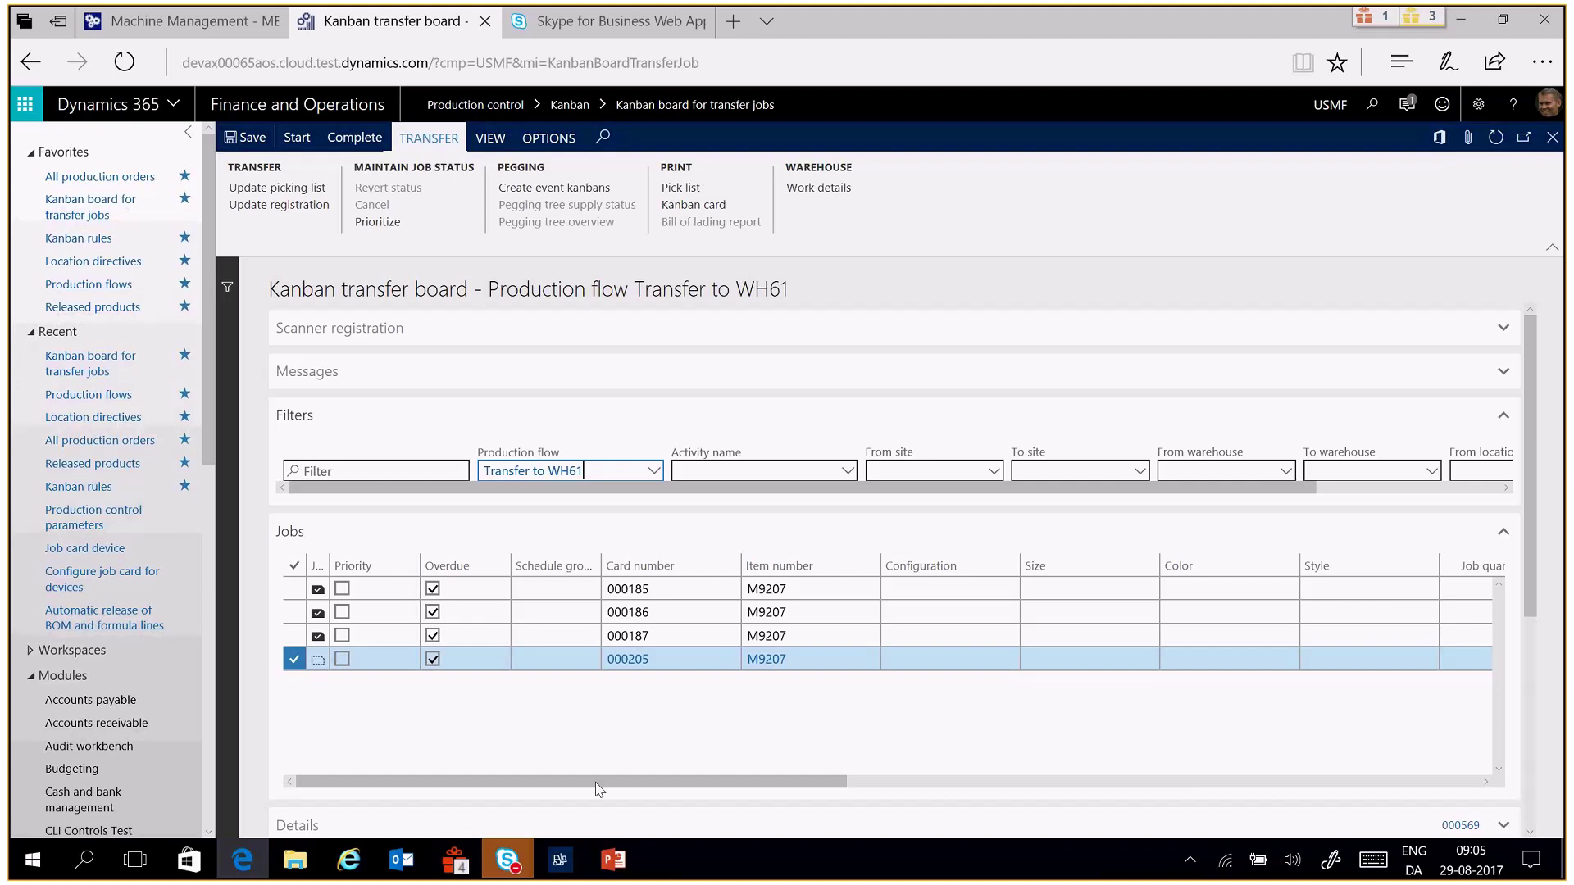
Review the jobs' quantities, warehouses and locations on the kanban transfer board and the picking list for card 000205
mouse_move(604, 789)
mouse_down()
mouse_move(627, 789)
mouse_move(604, 788)
mouse_up()
drag(495, 783, 941, 808)
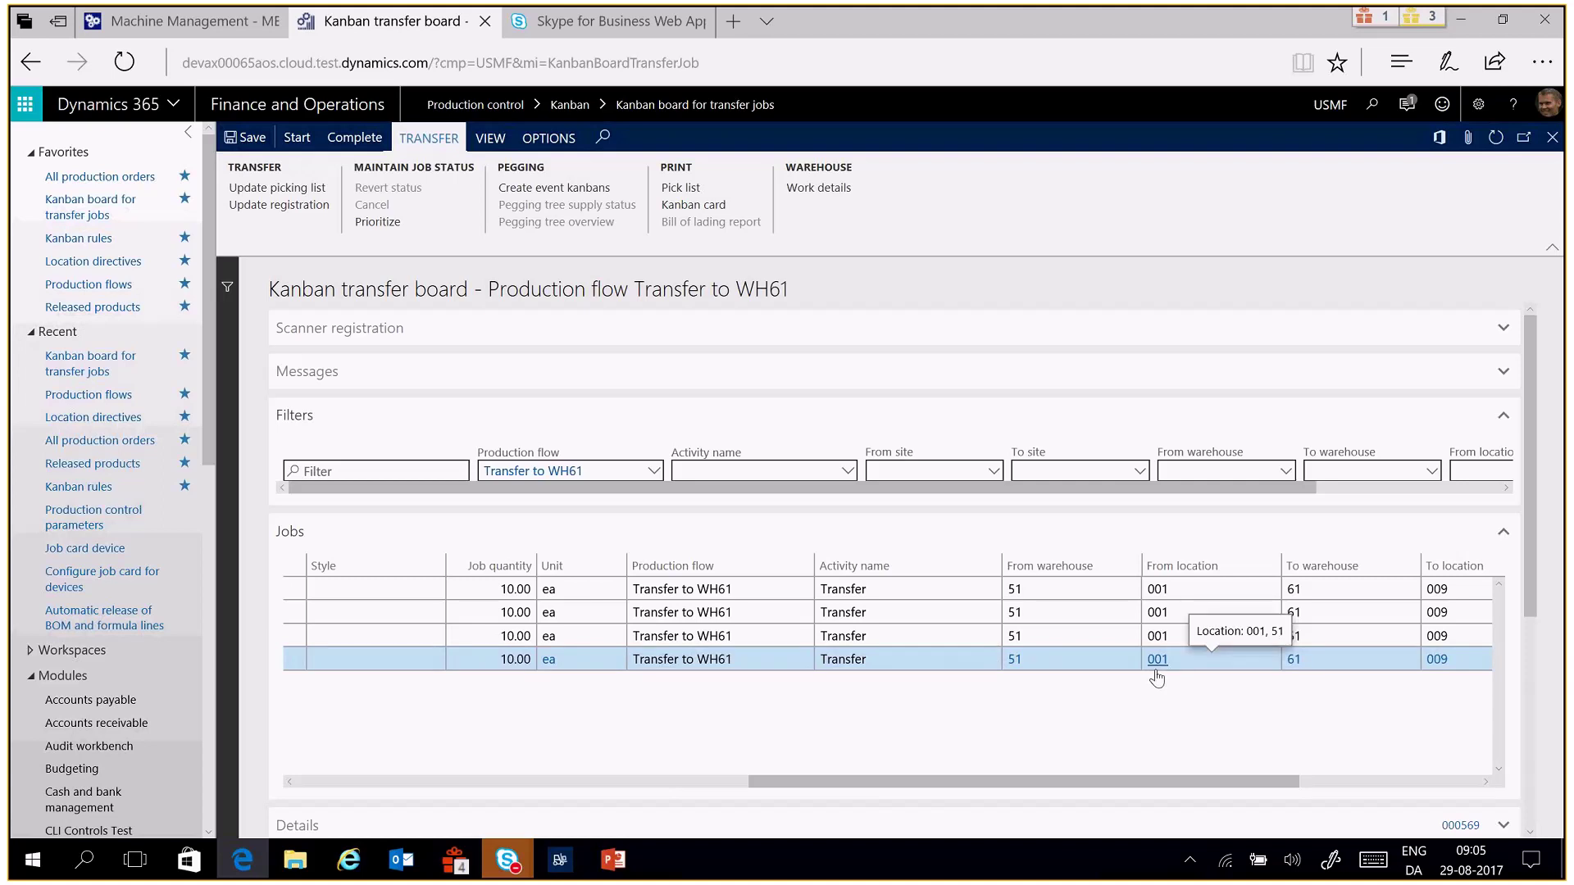
drag(1219, 791, 1344, 792)
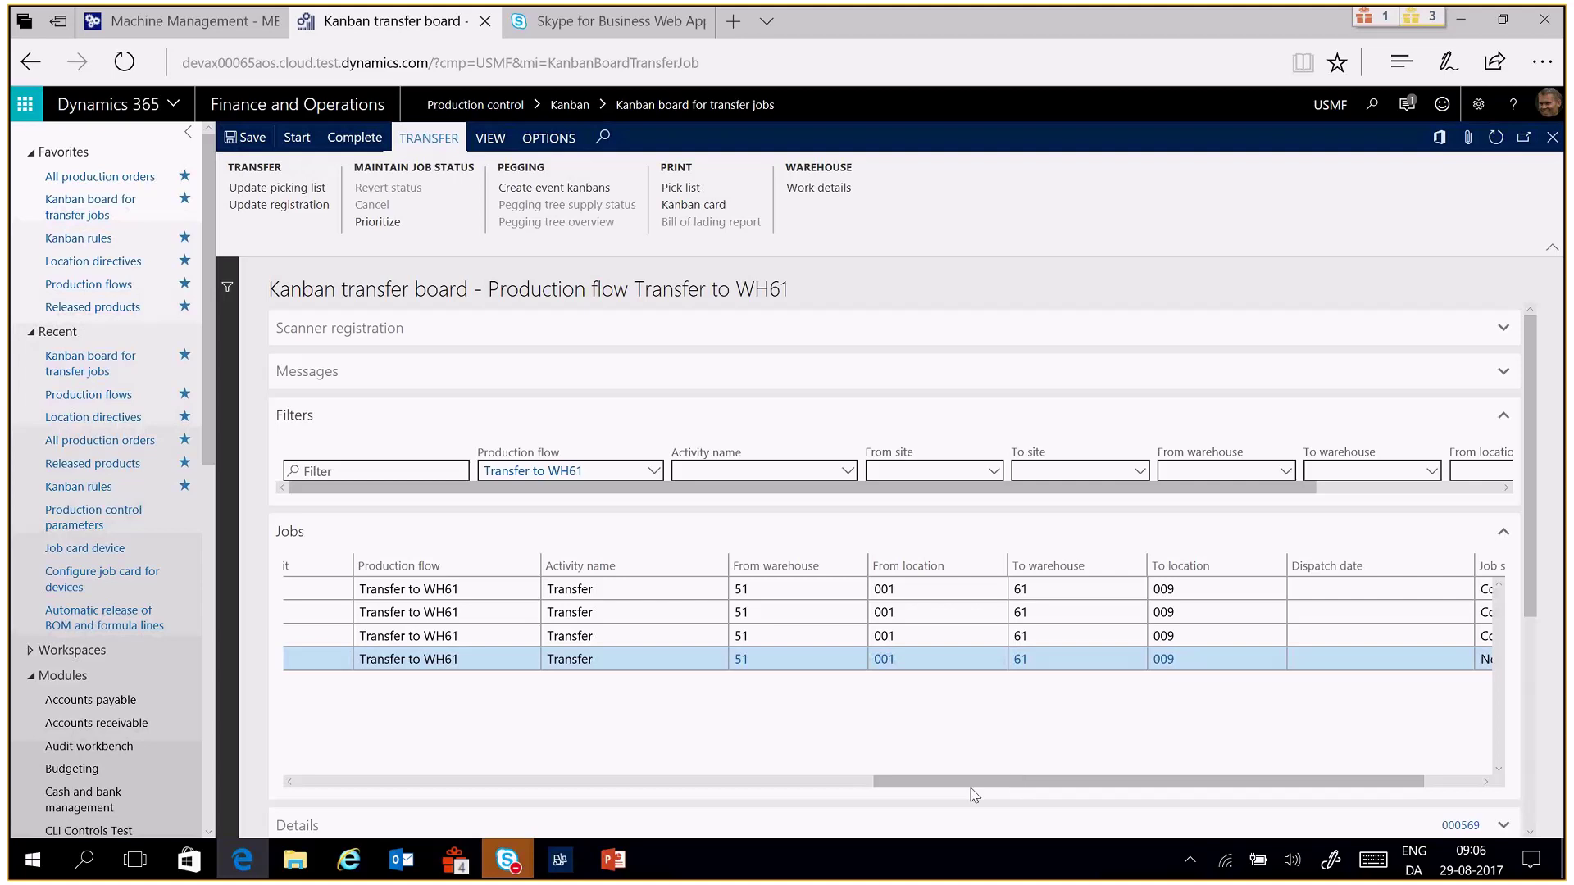
drag(903, 784, 352, 799)
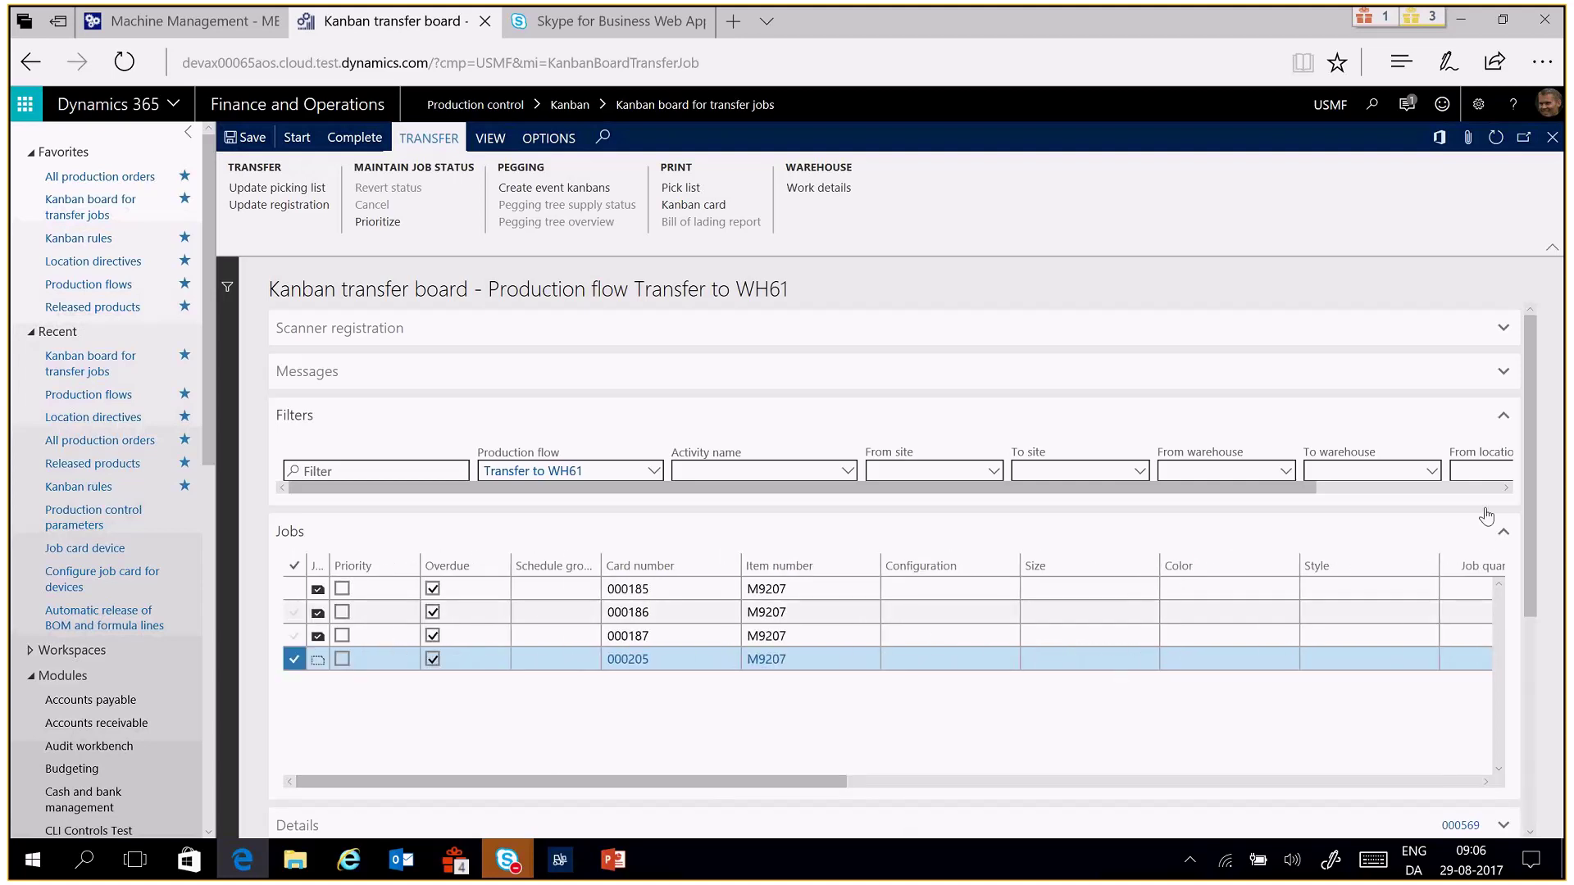
scroll(1537, 463, down, 3)
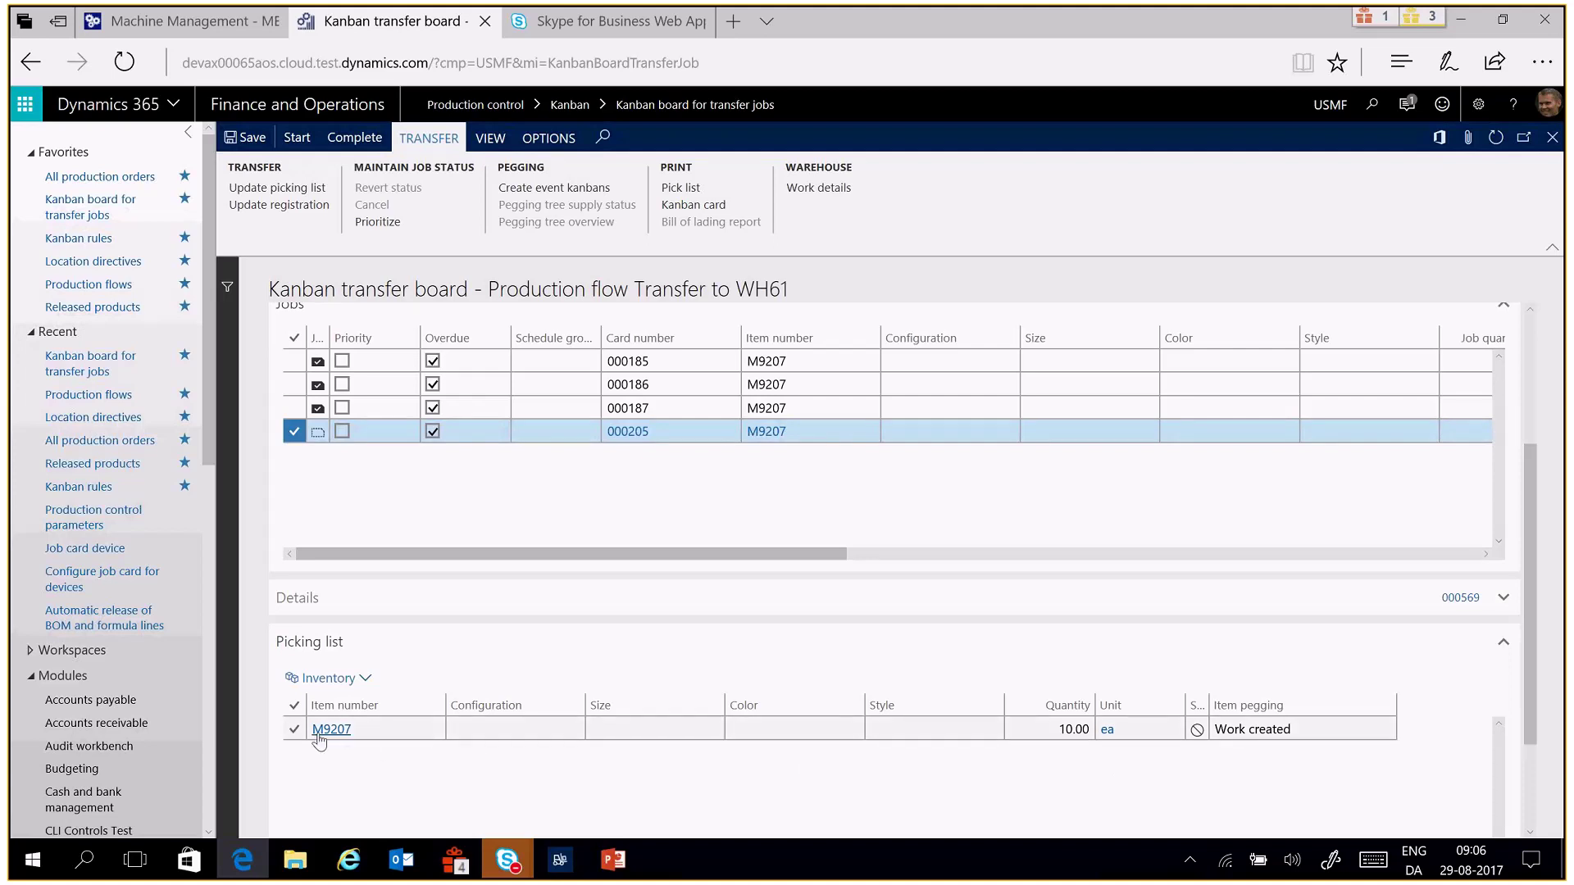
mouse_move(323, 744)
Switch to PowerPoint, present the withdrawal kanban material replenishment slide full screen, end the show and return to the Edge browser
click(612, 862)
click(1330, 827)
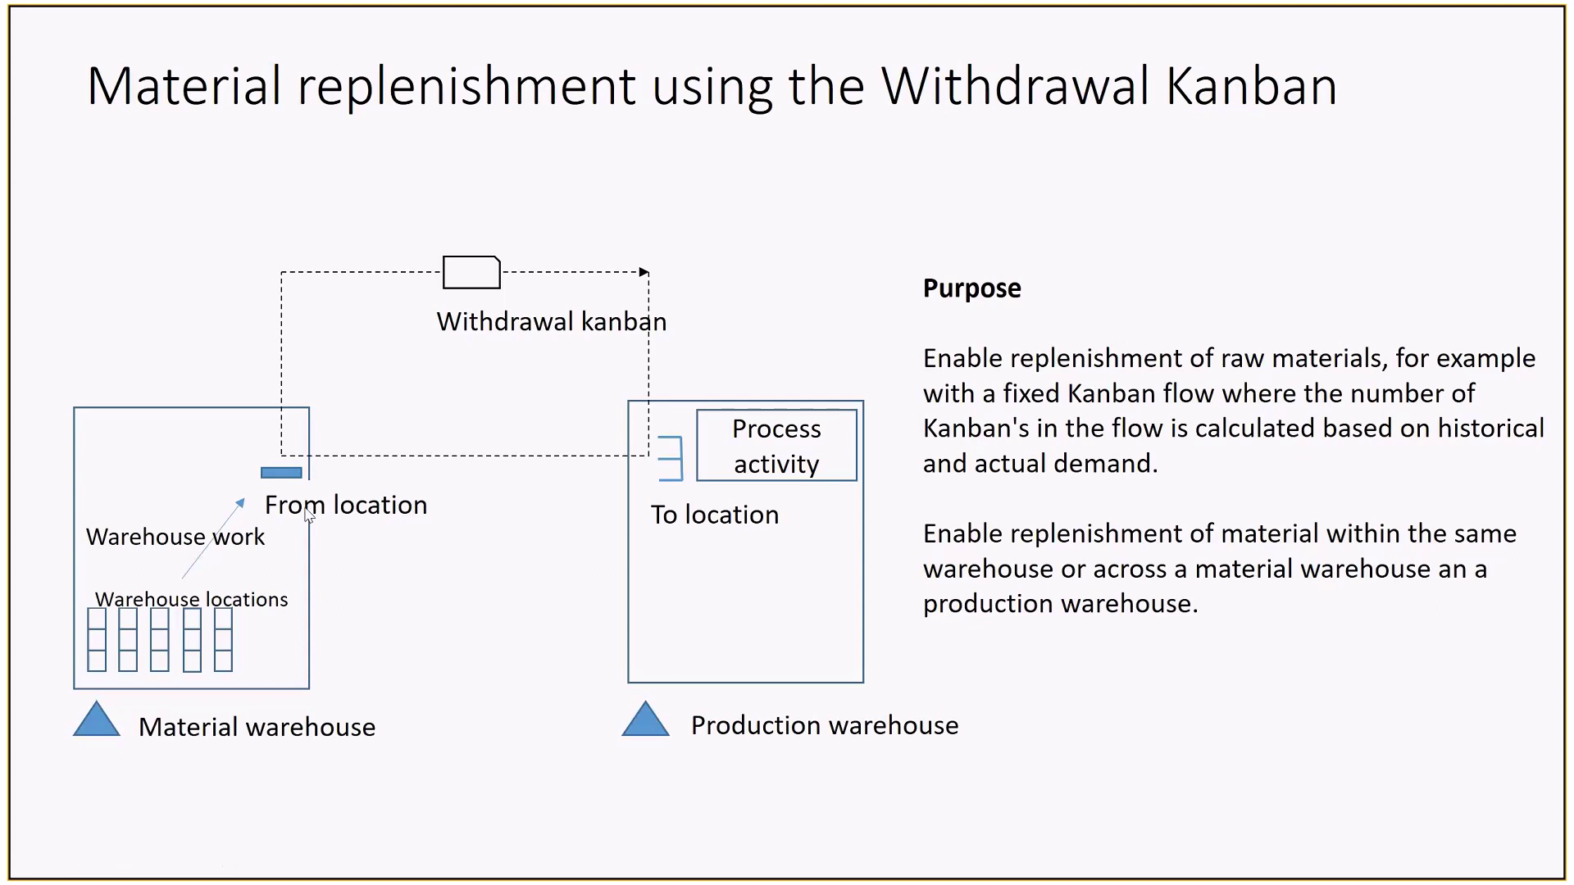
key(Escape)
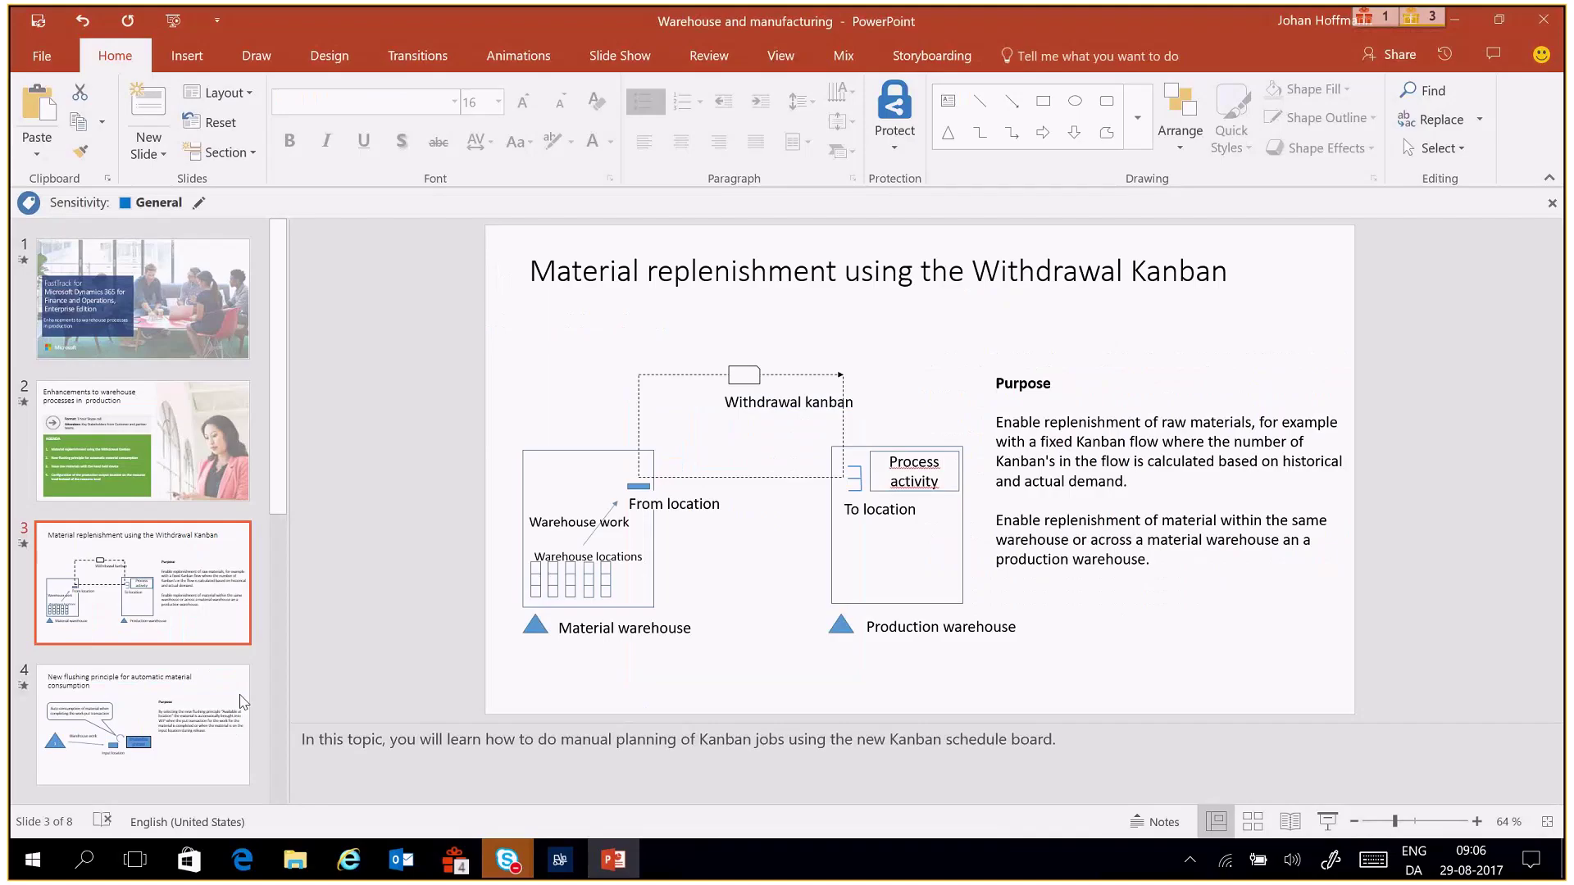
click(254, 878)
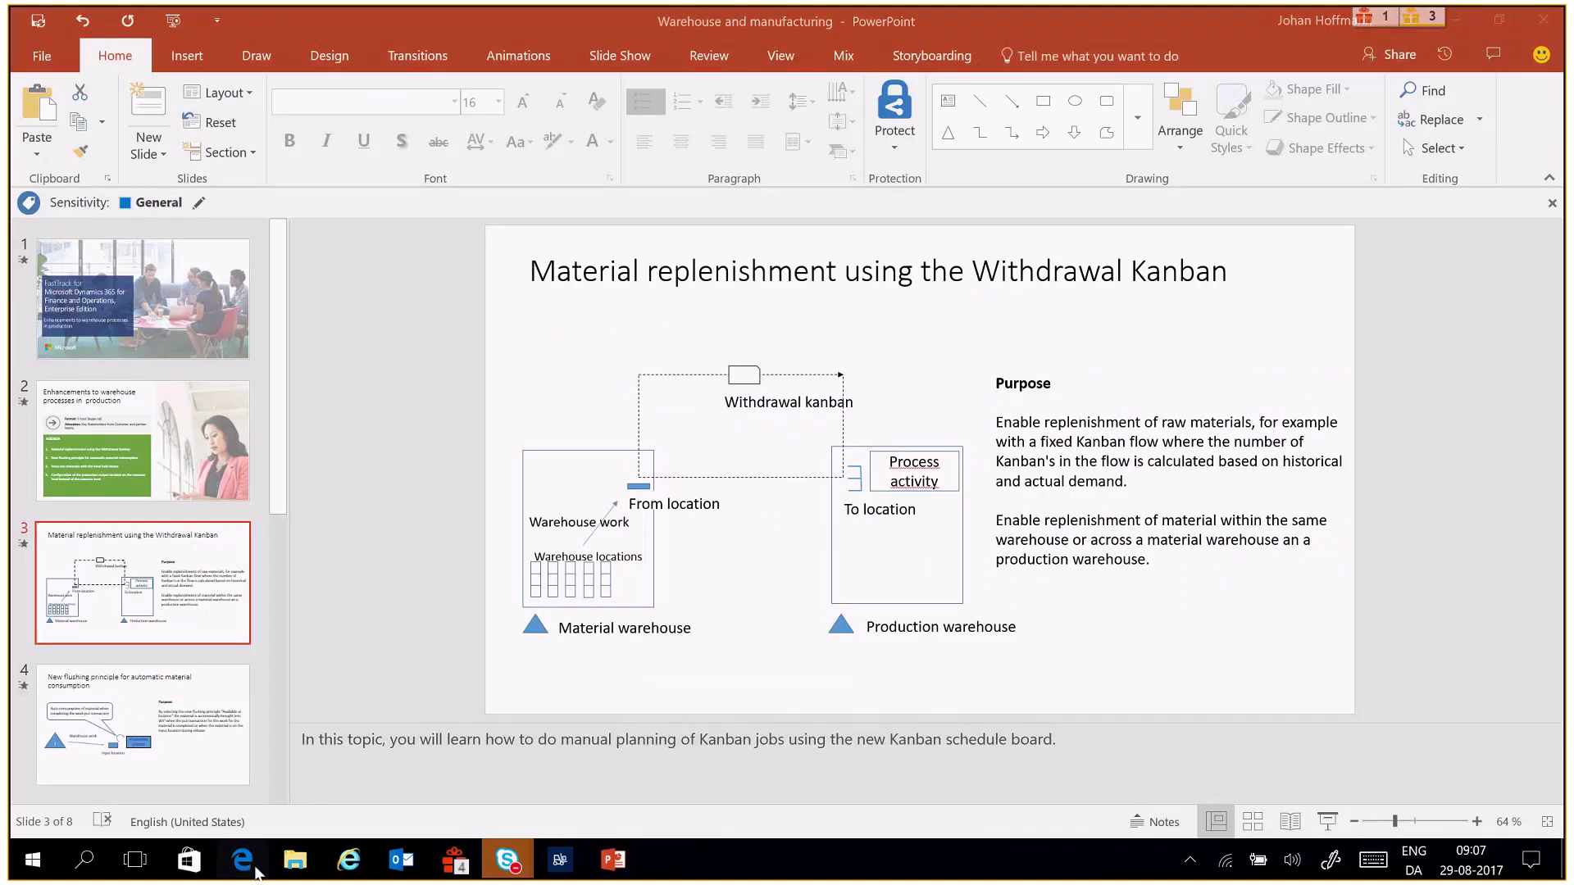
click(256, 871)
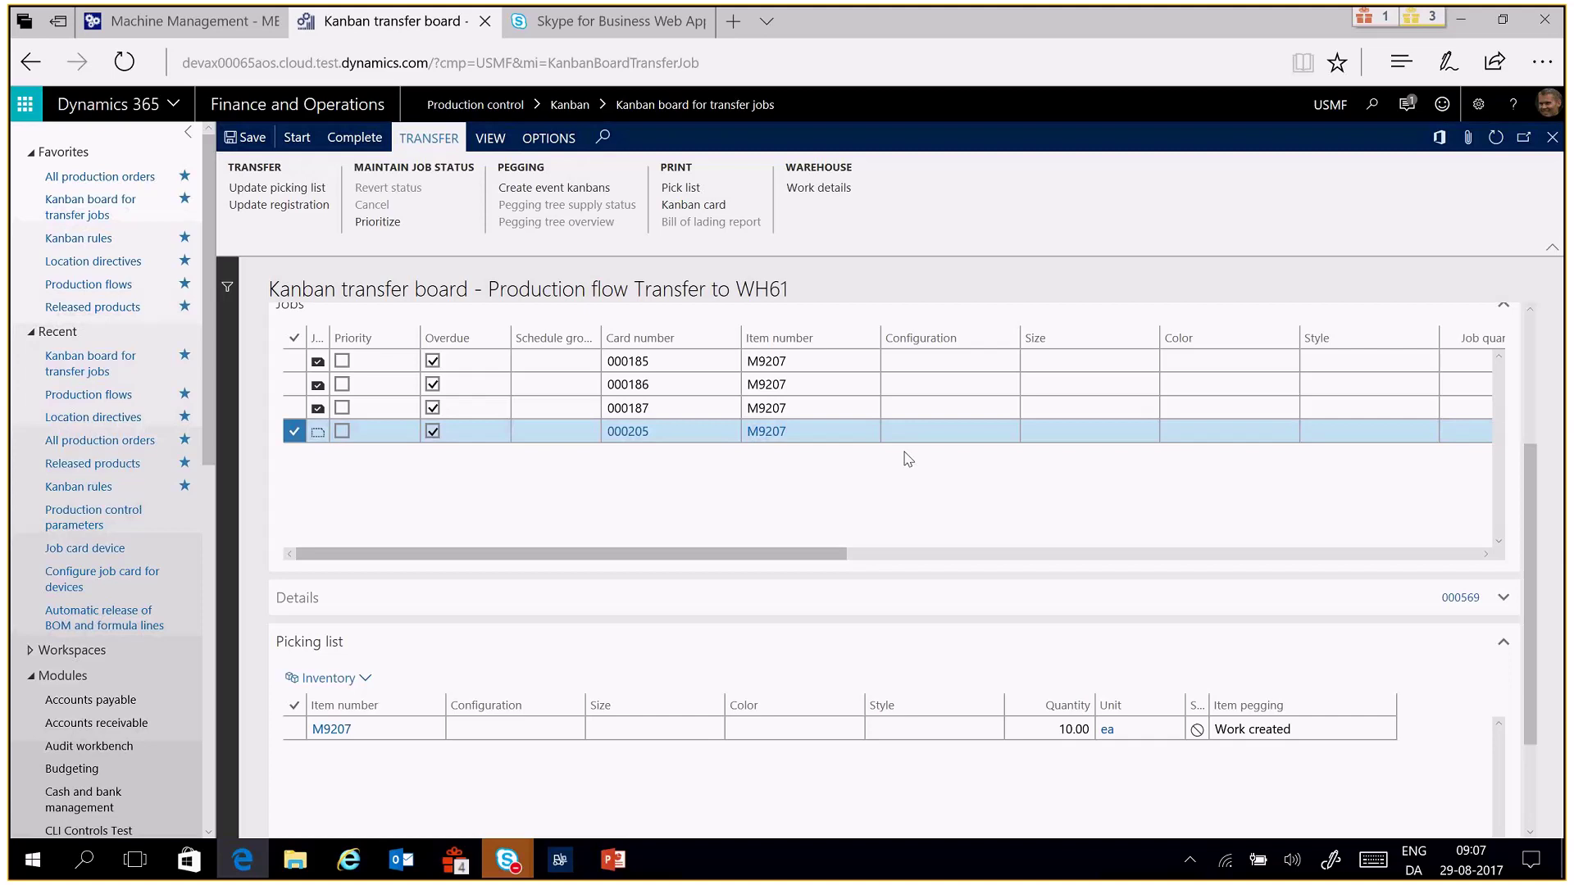
Open the location directives and show those for the Kanban picking work order type
click(101, 268)
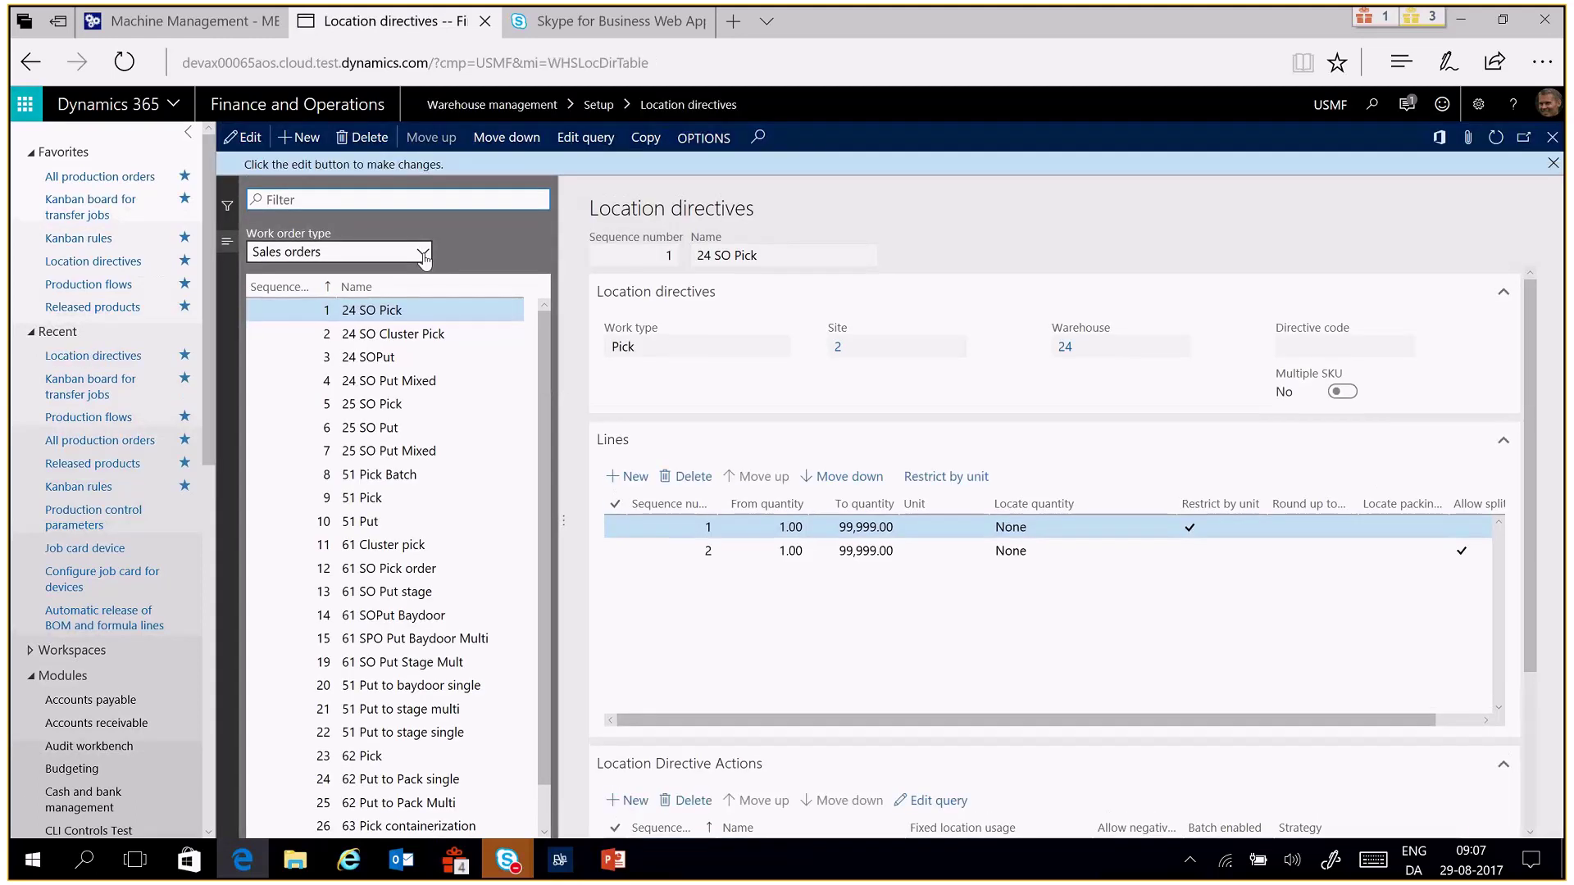
click(424, 256)
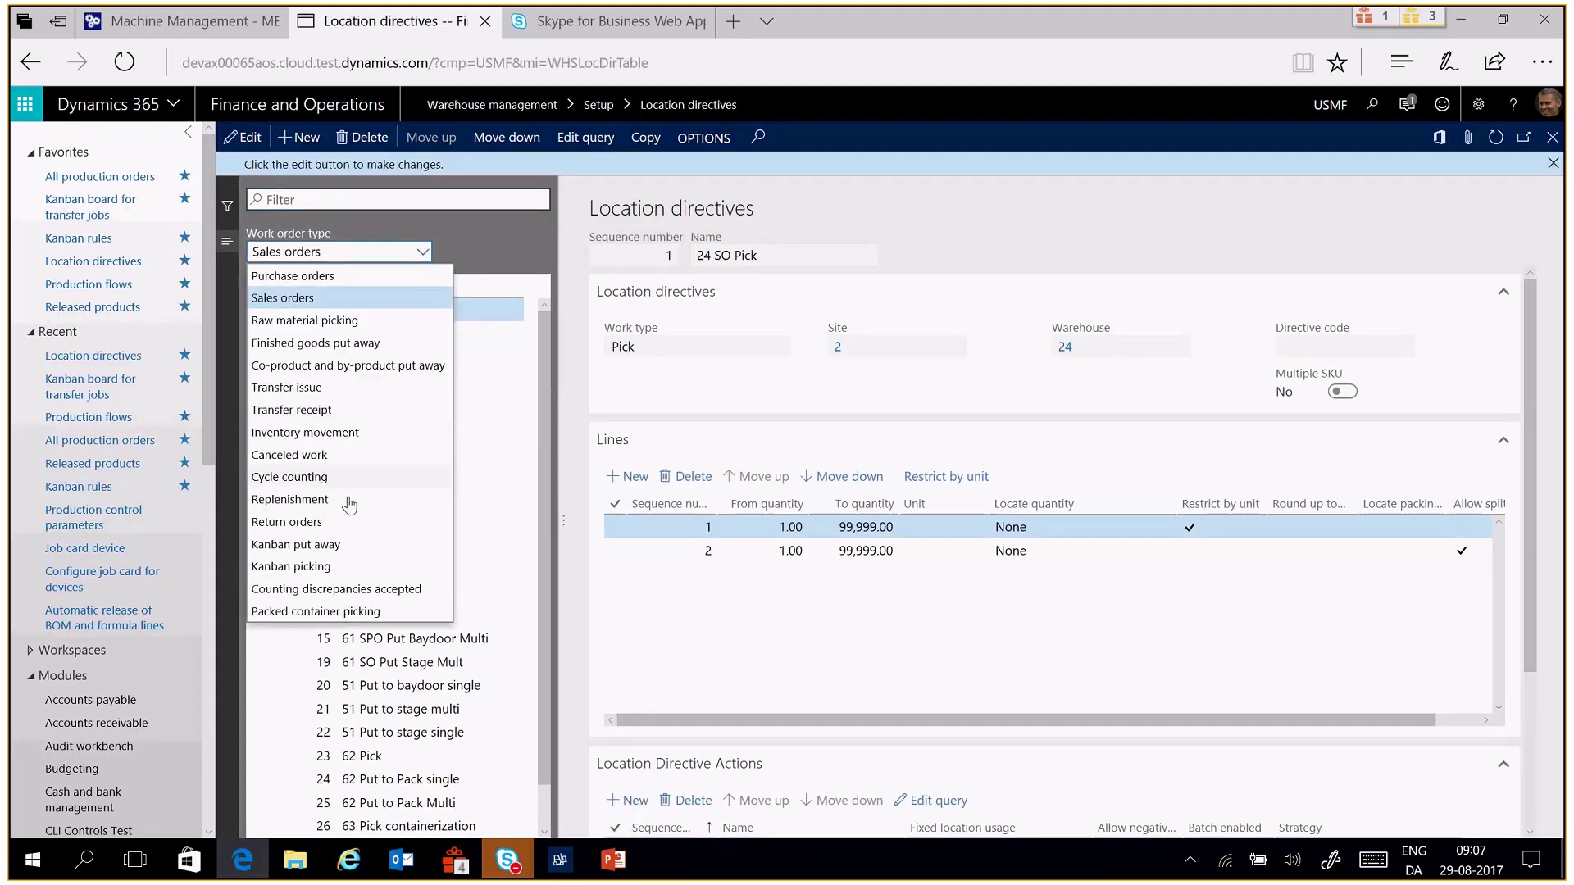
click(361, 566)
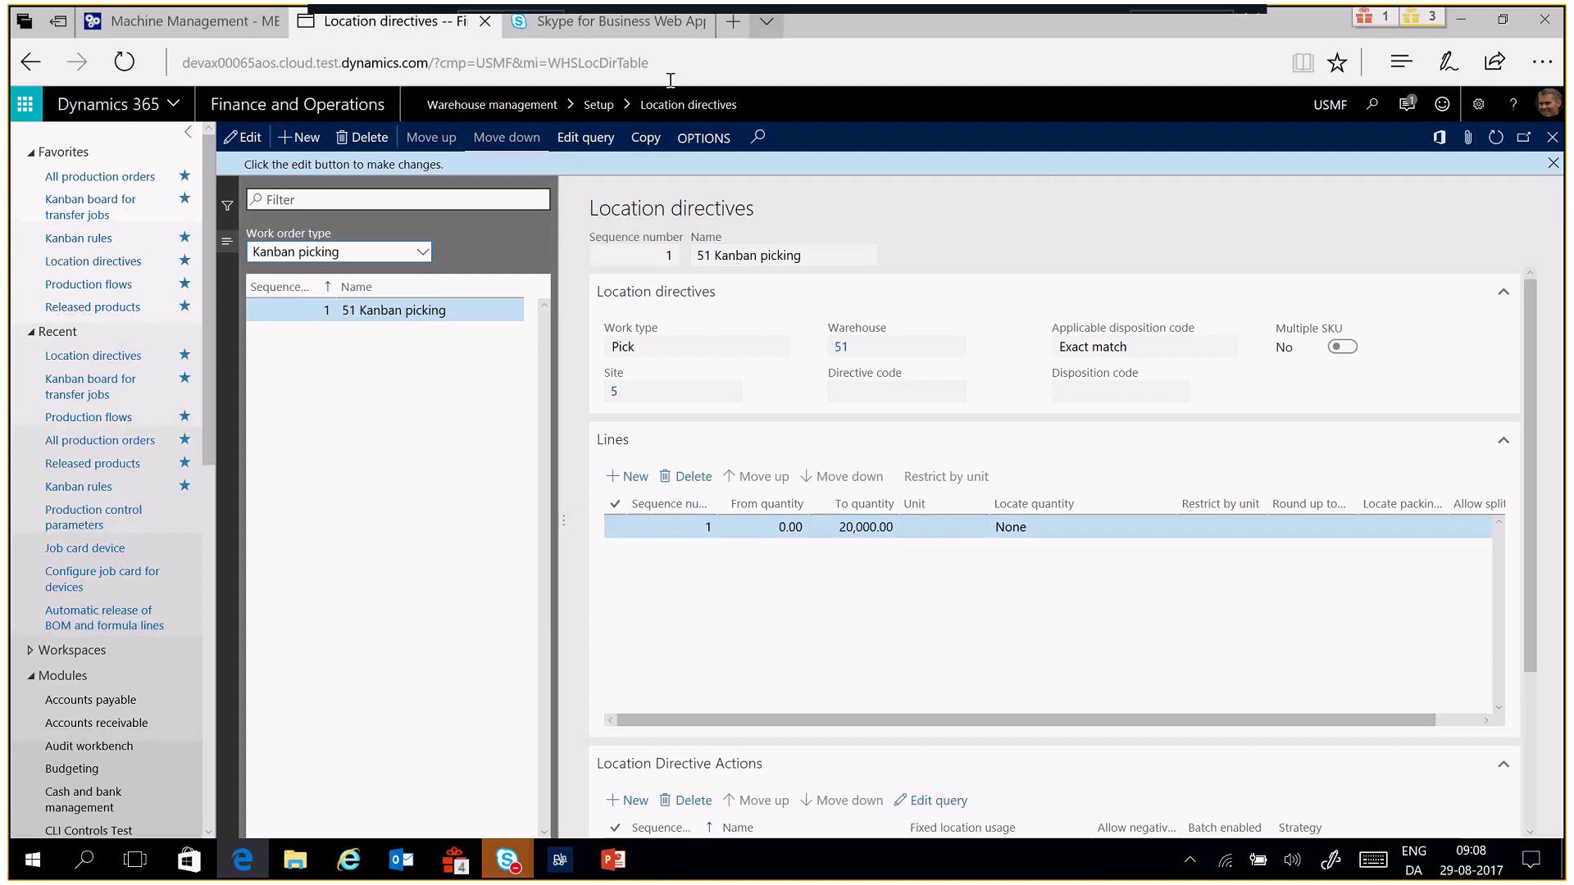
Examine the criteria available for the Type field in the 51 Kanban picking directive's query and cancel without changes
click(585, 140)
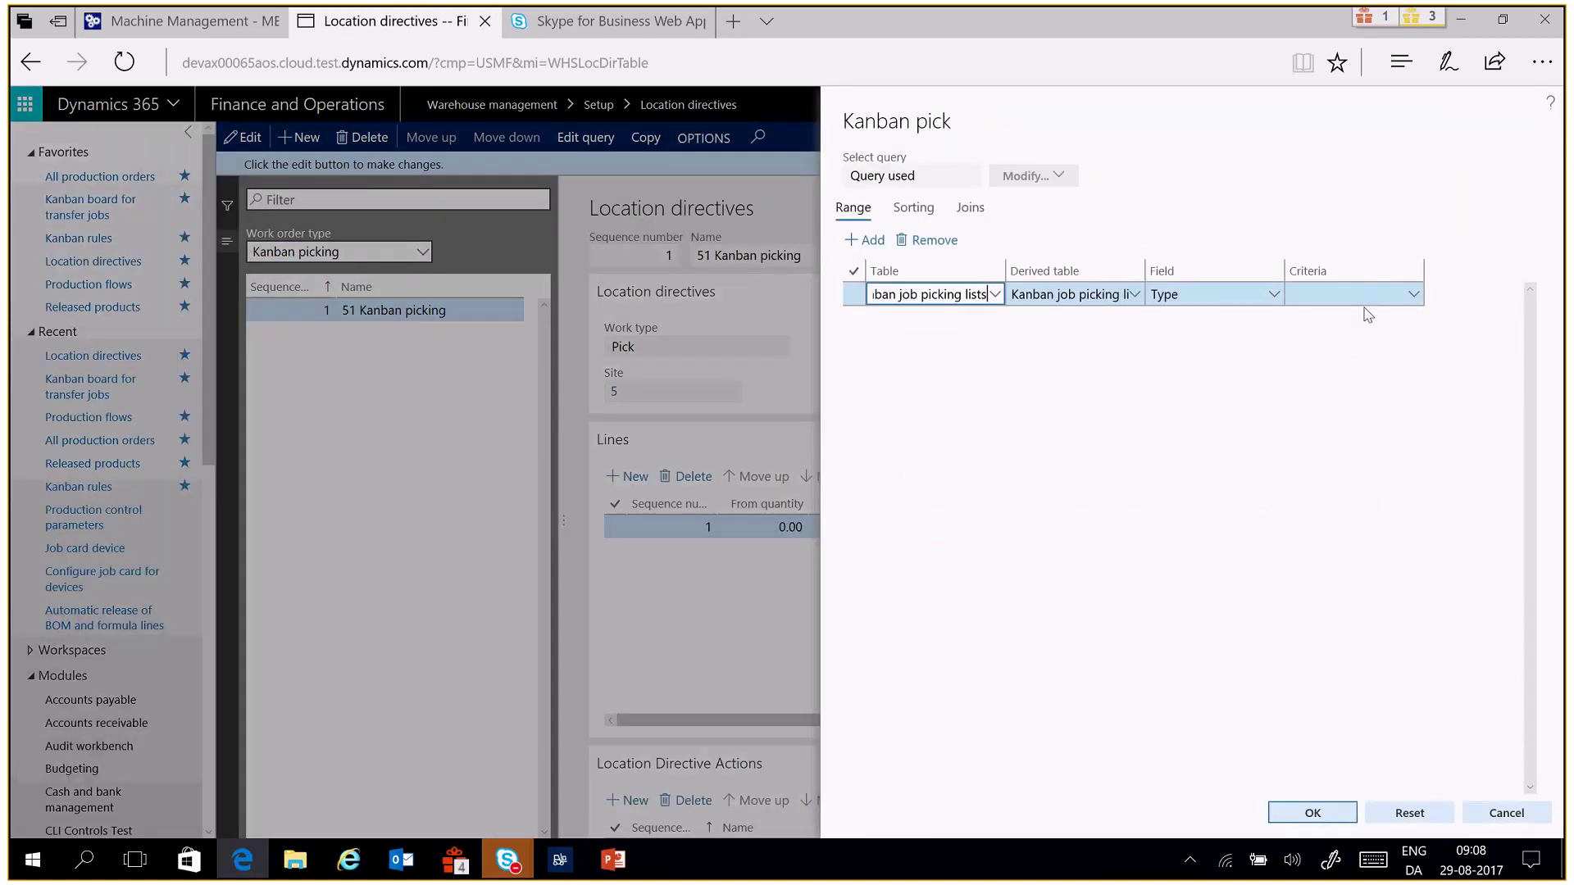
click(1390, 294)
click(1413, 295)
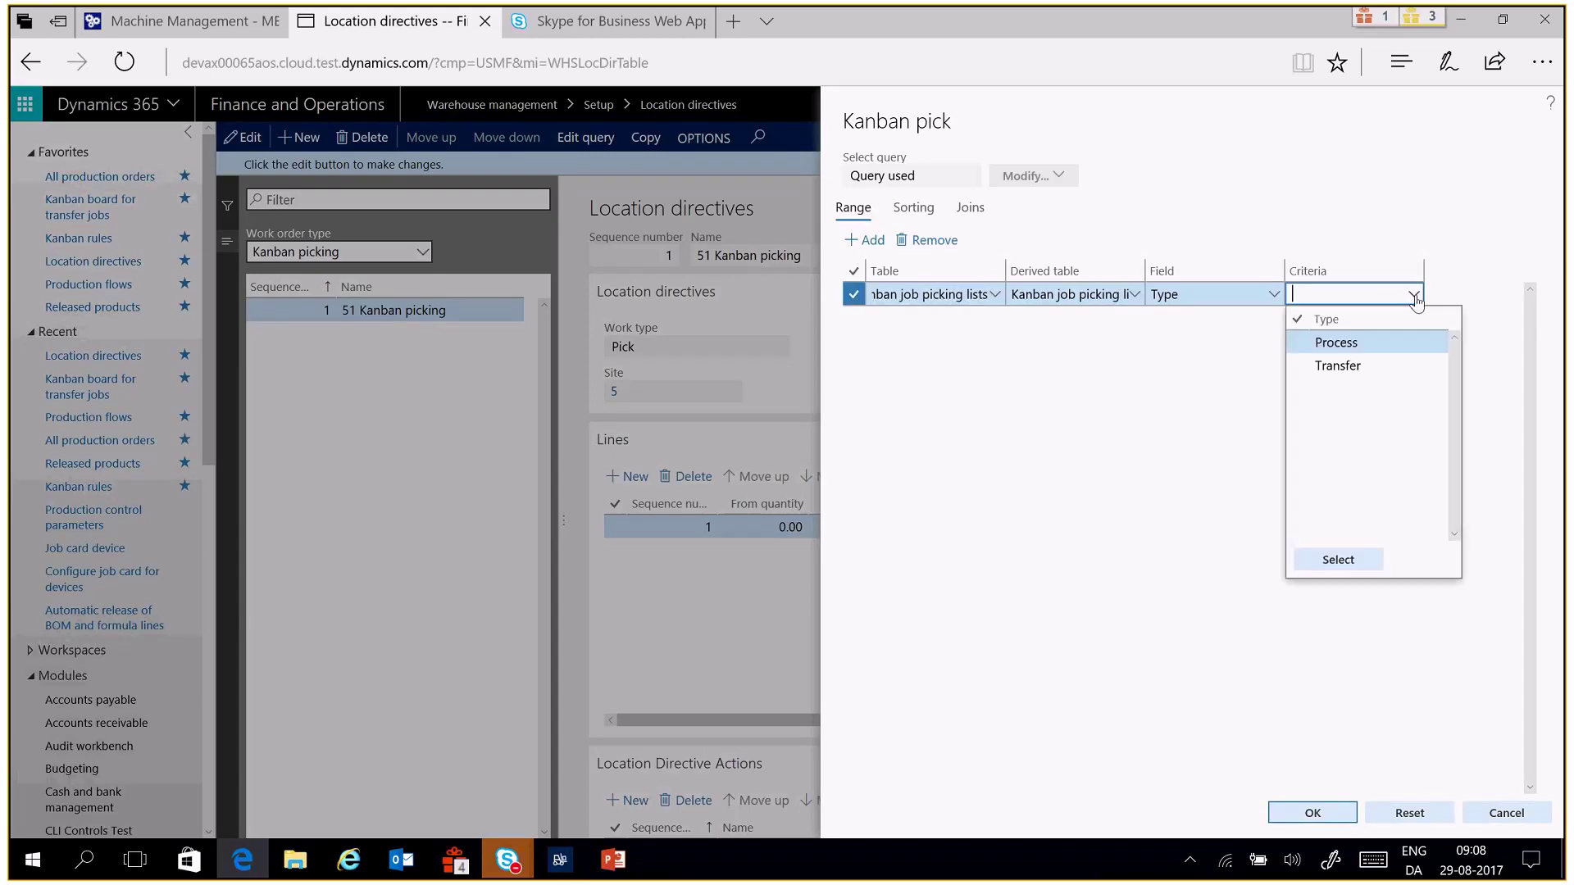
click(1476, 261)
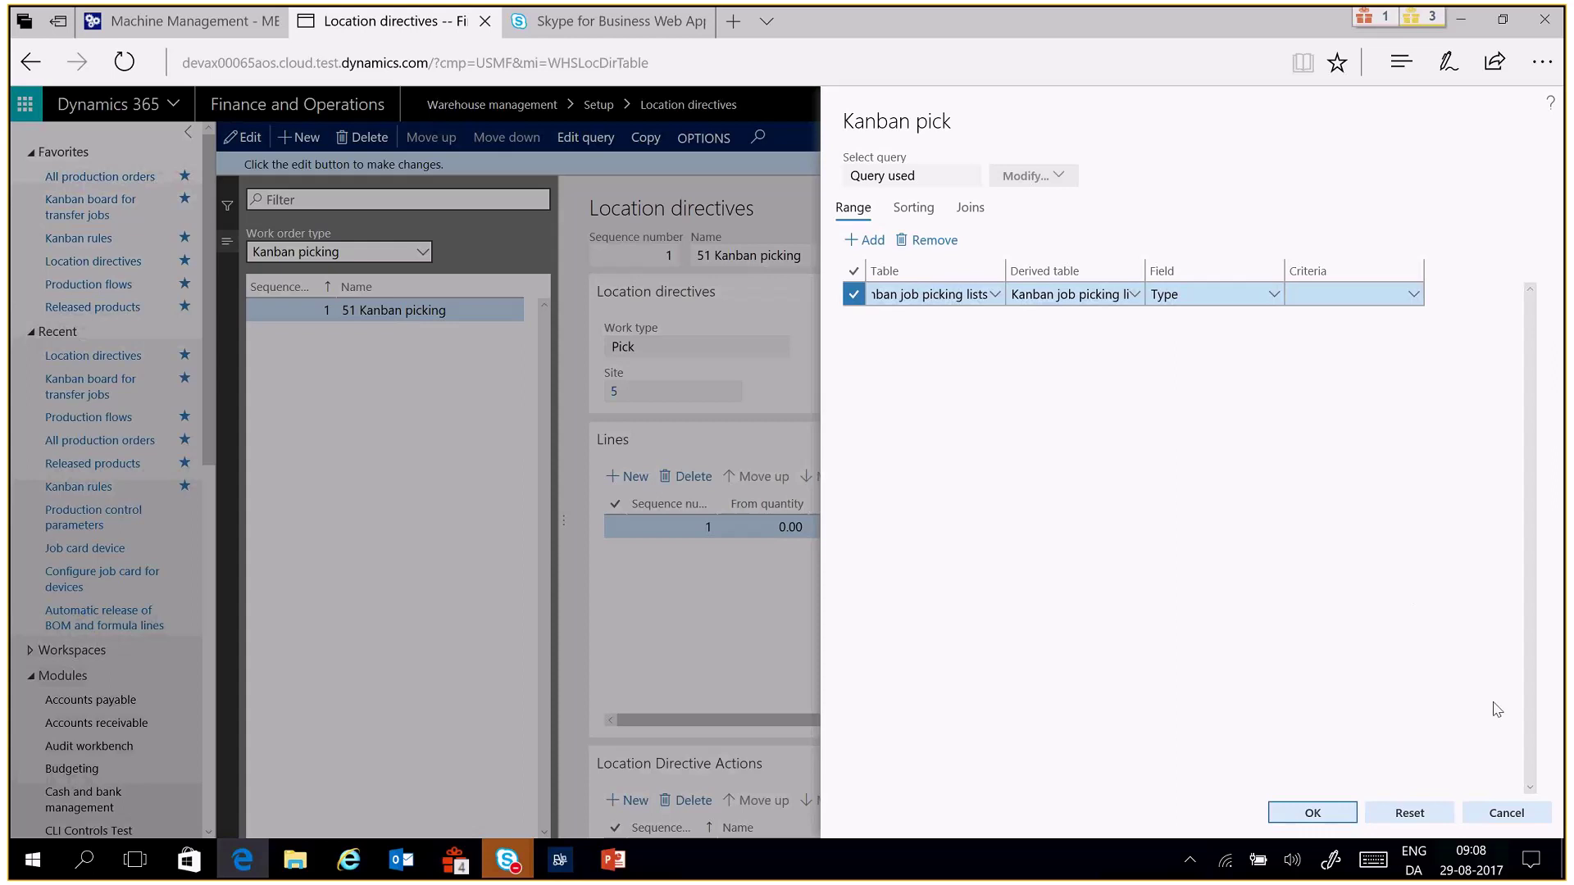
click(1507, 811)
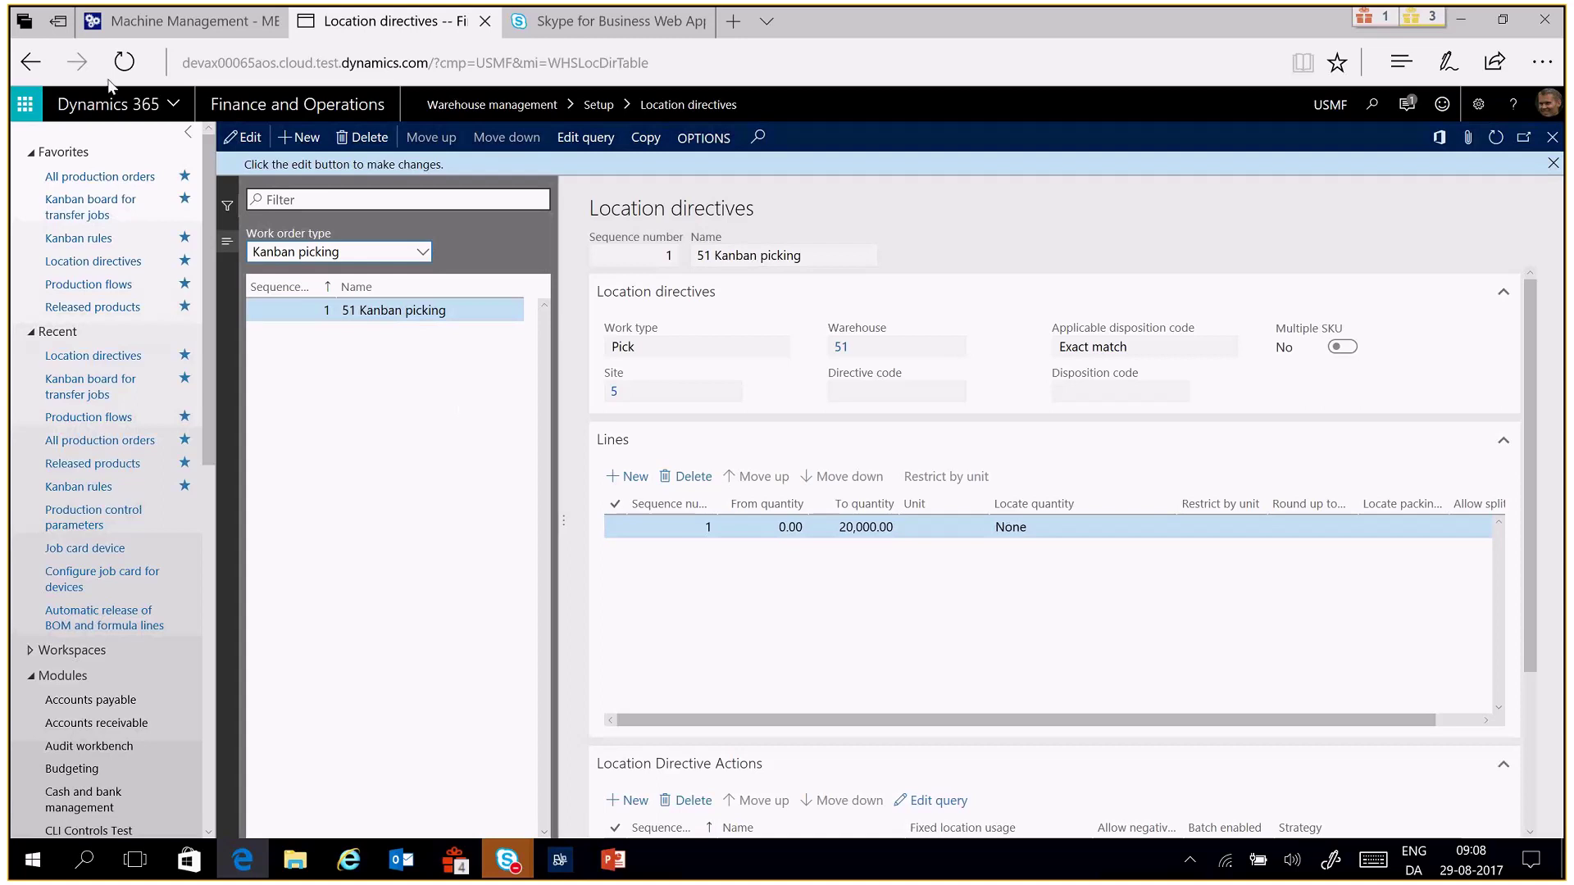
Open the Transfer to WH61 production flow and visualize its version 1
click(103, 287)
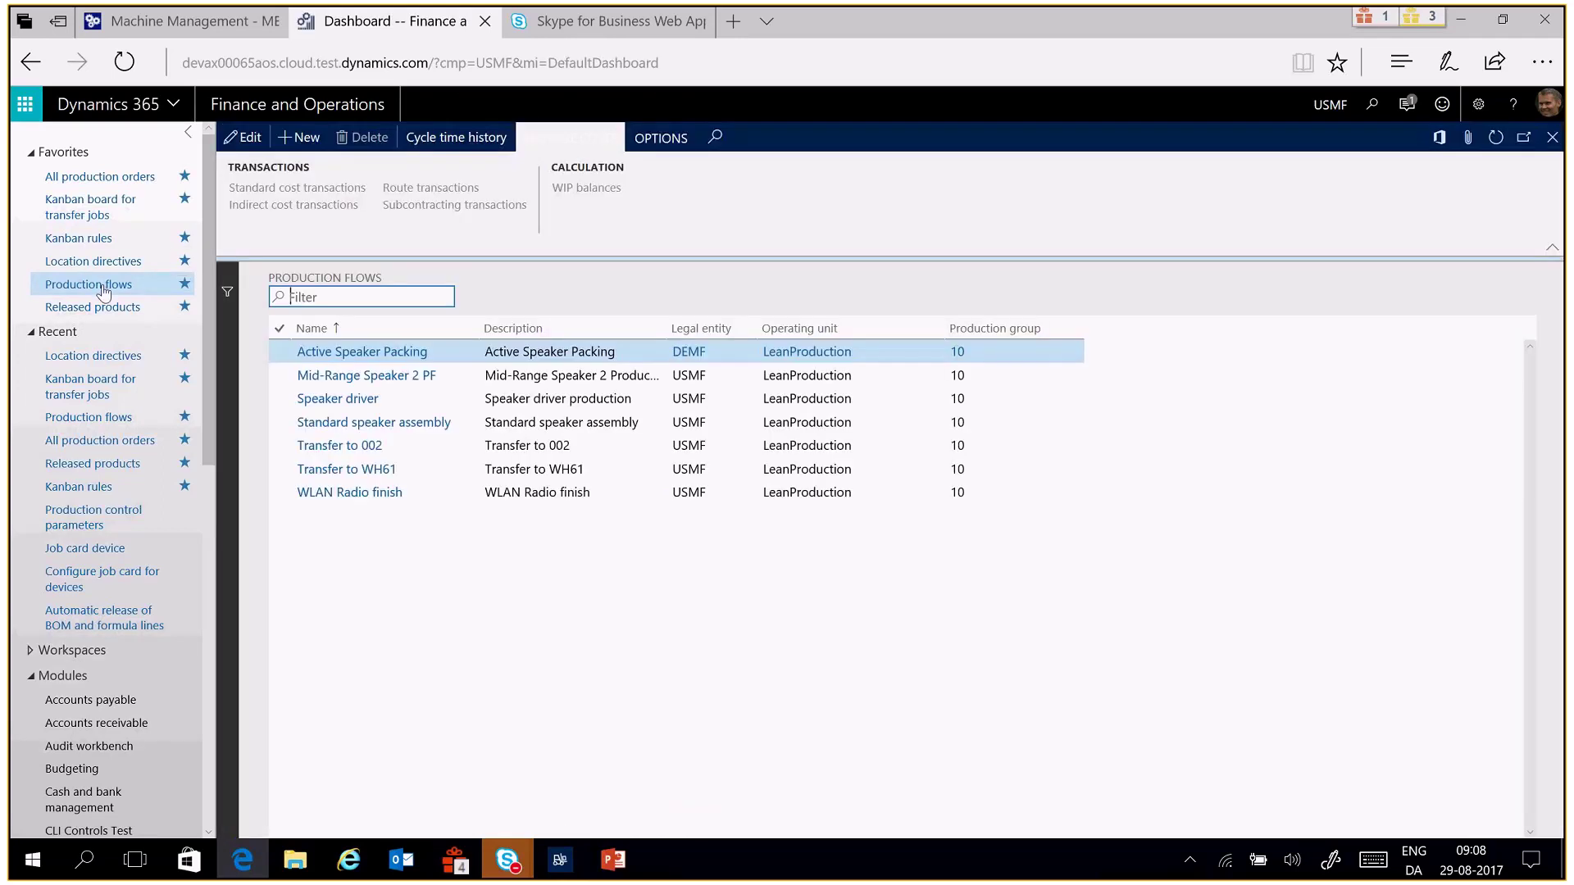
click(520, 485)
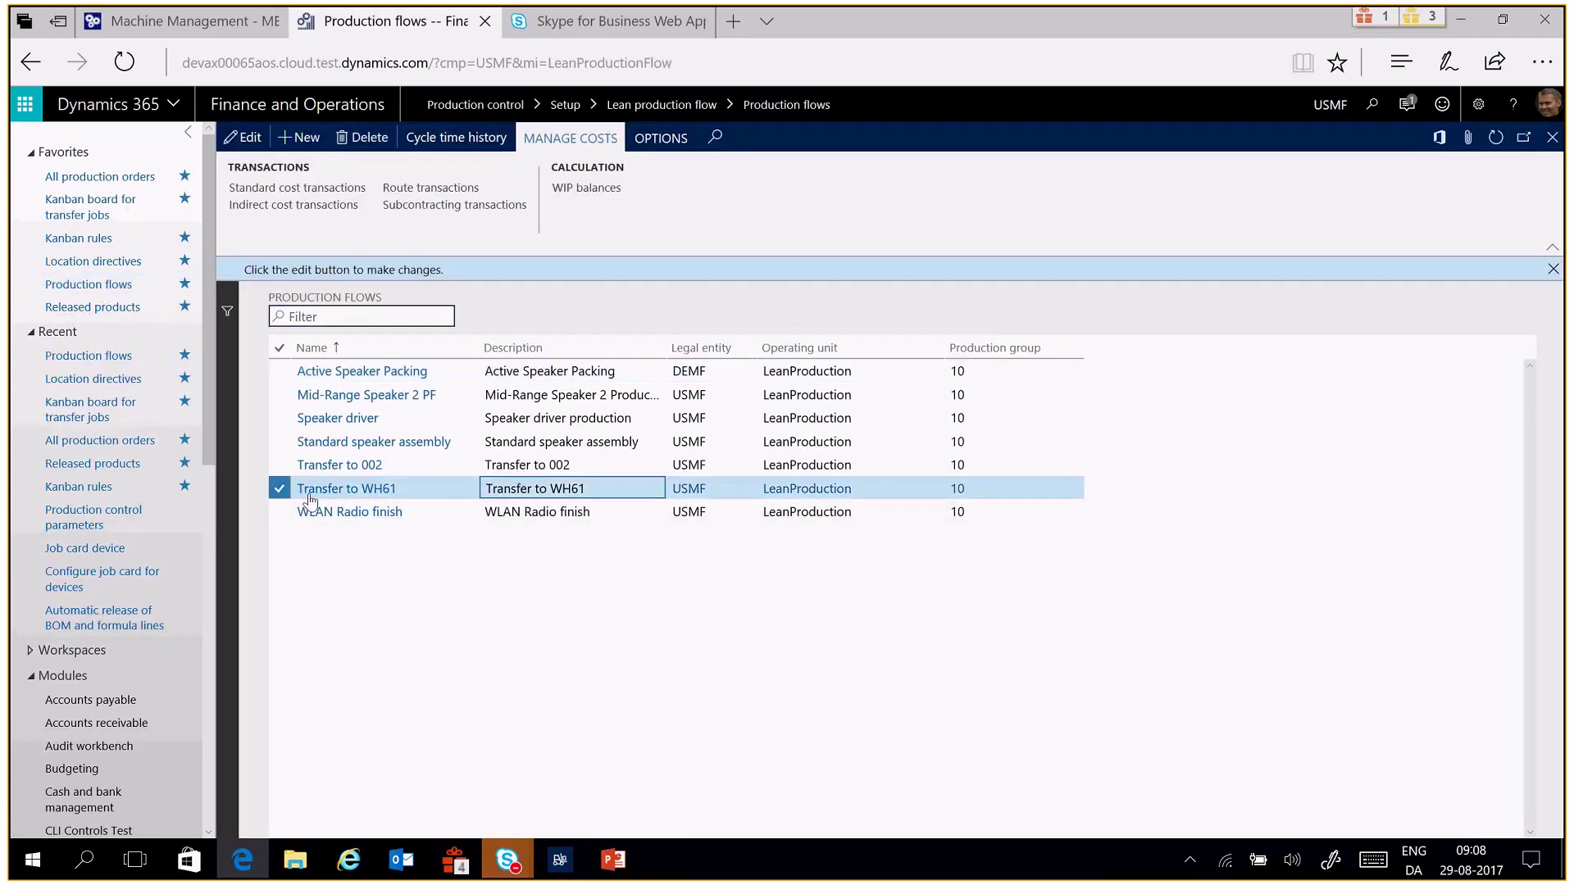
click(367, 492)
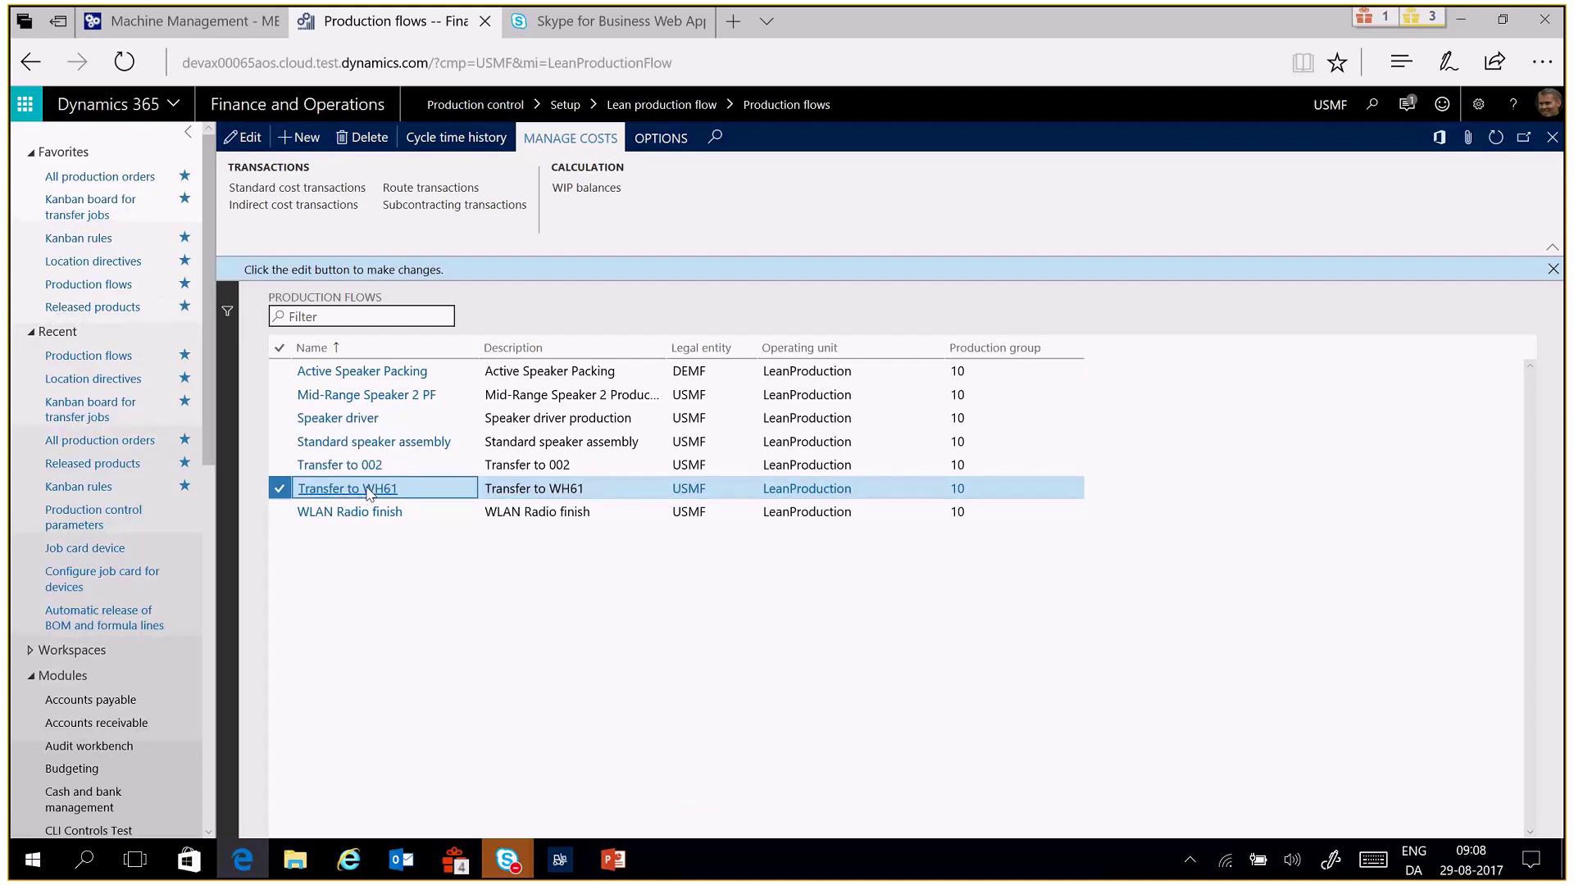
click(368, 492)
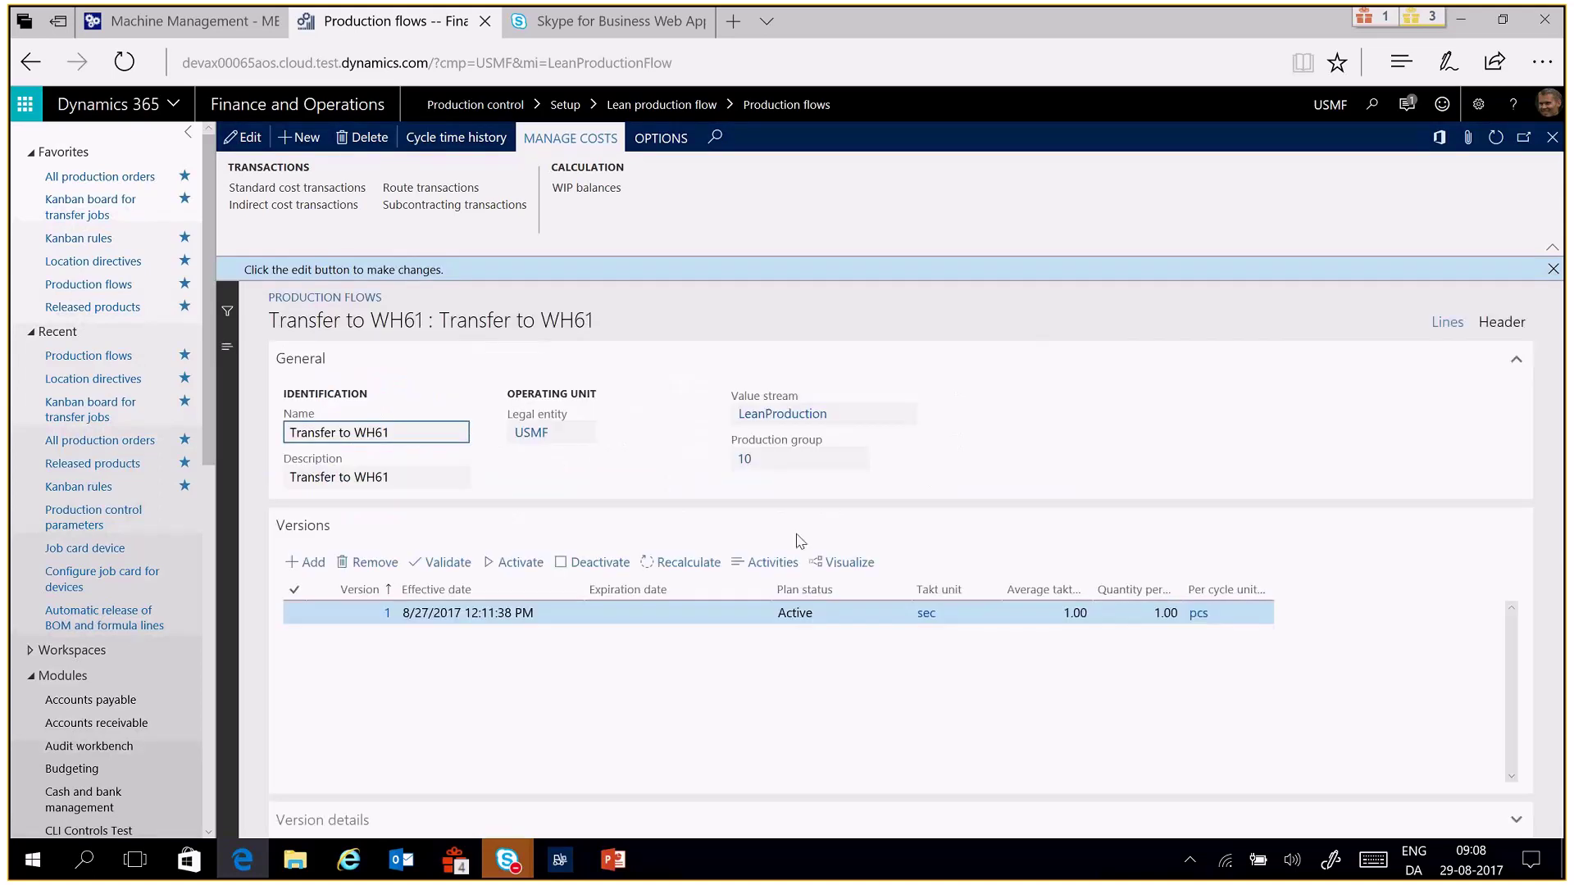
click(853, 564)
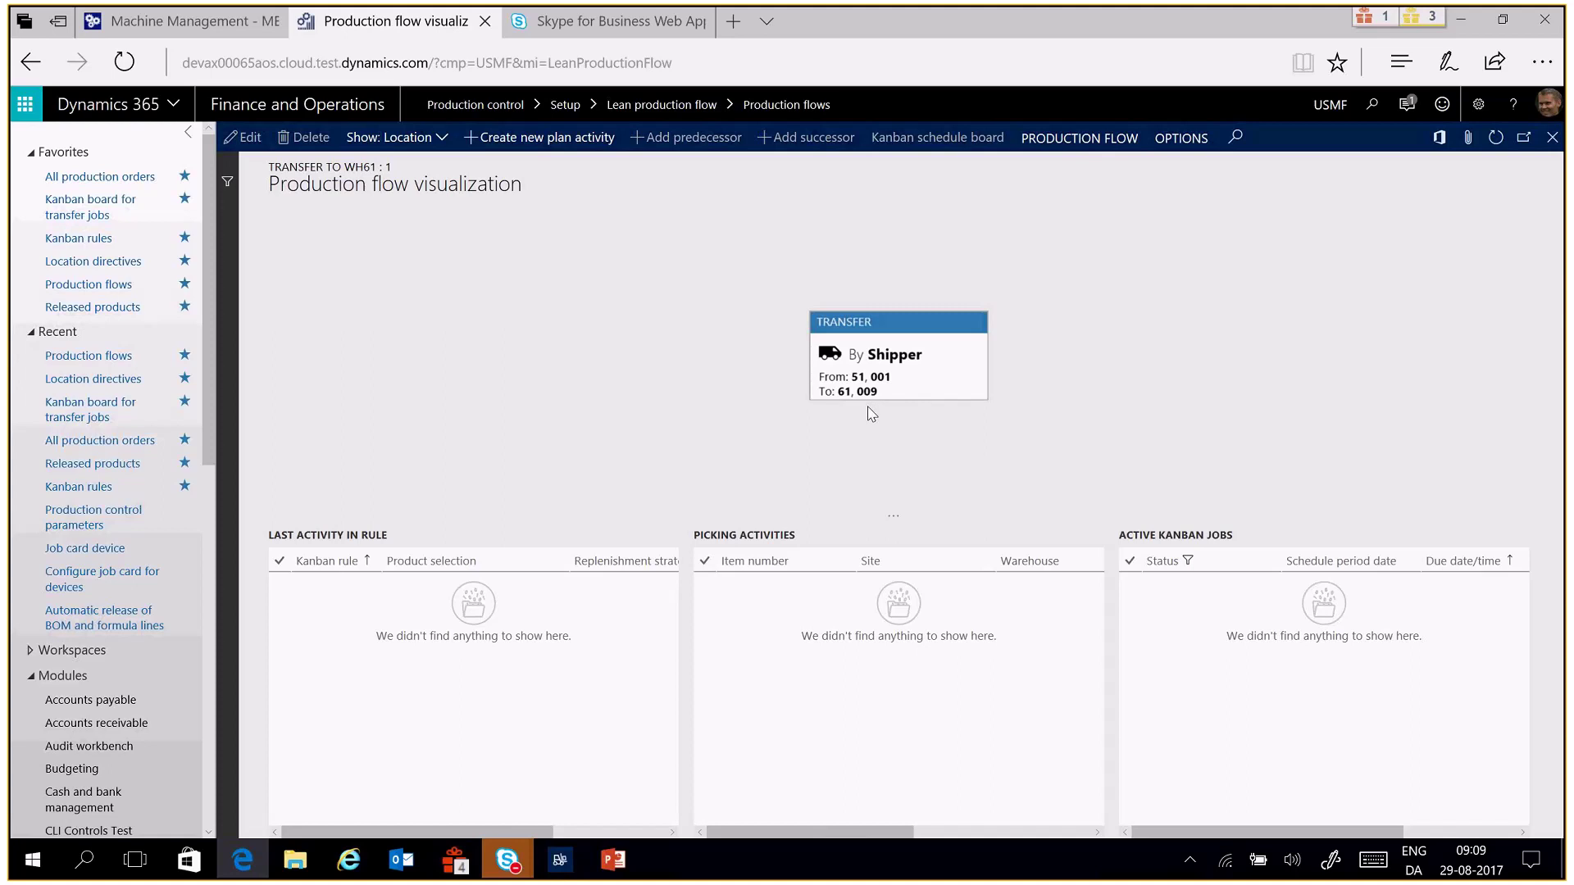
Open the withdrawal kanban rule for product M9207 and review its activities, details, quantities and kanbans
click(87, 239)
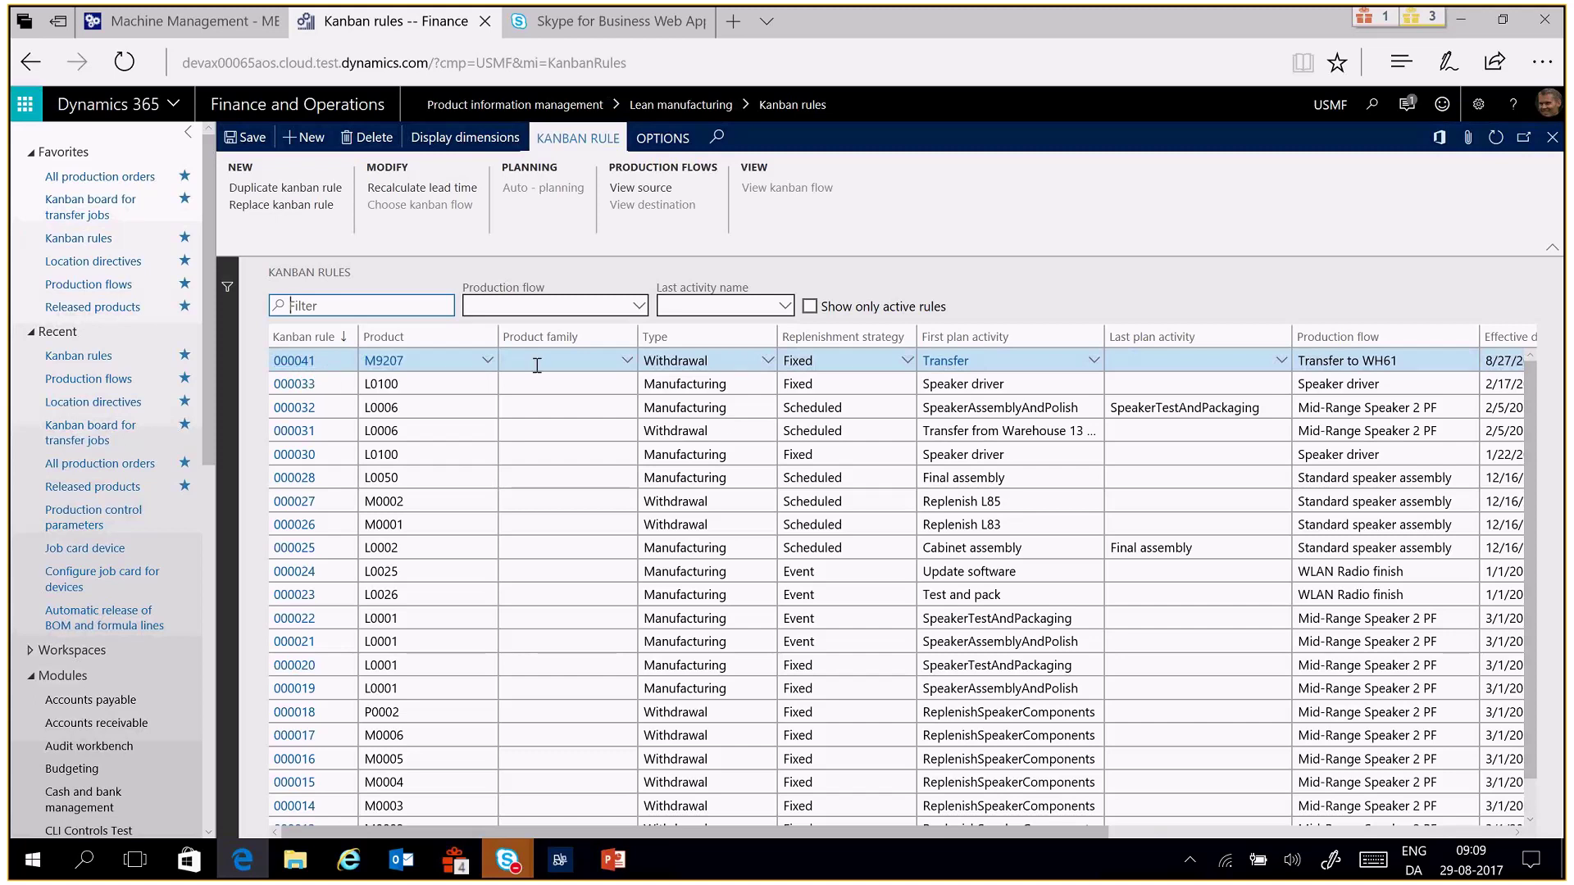
click(311, 373)
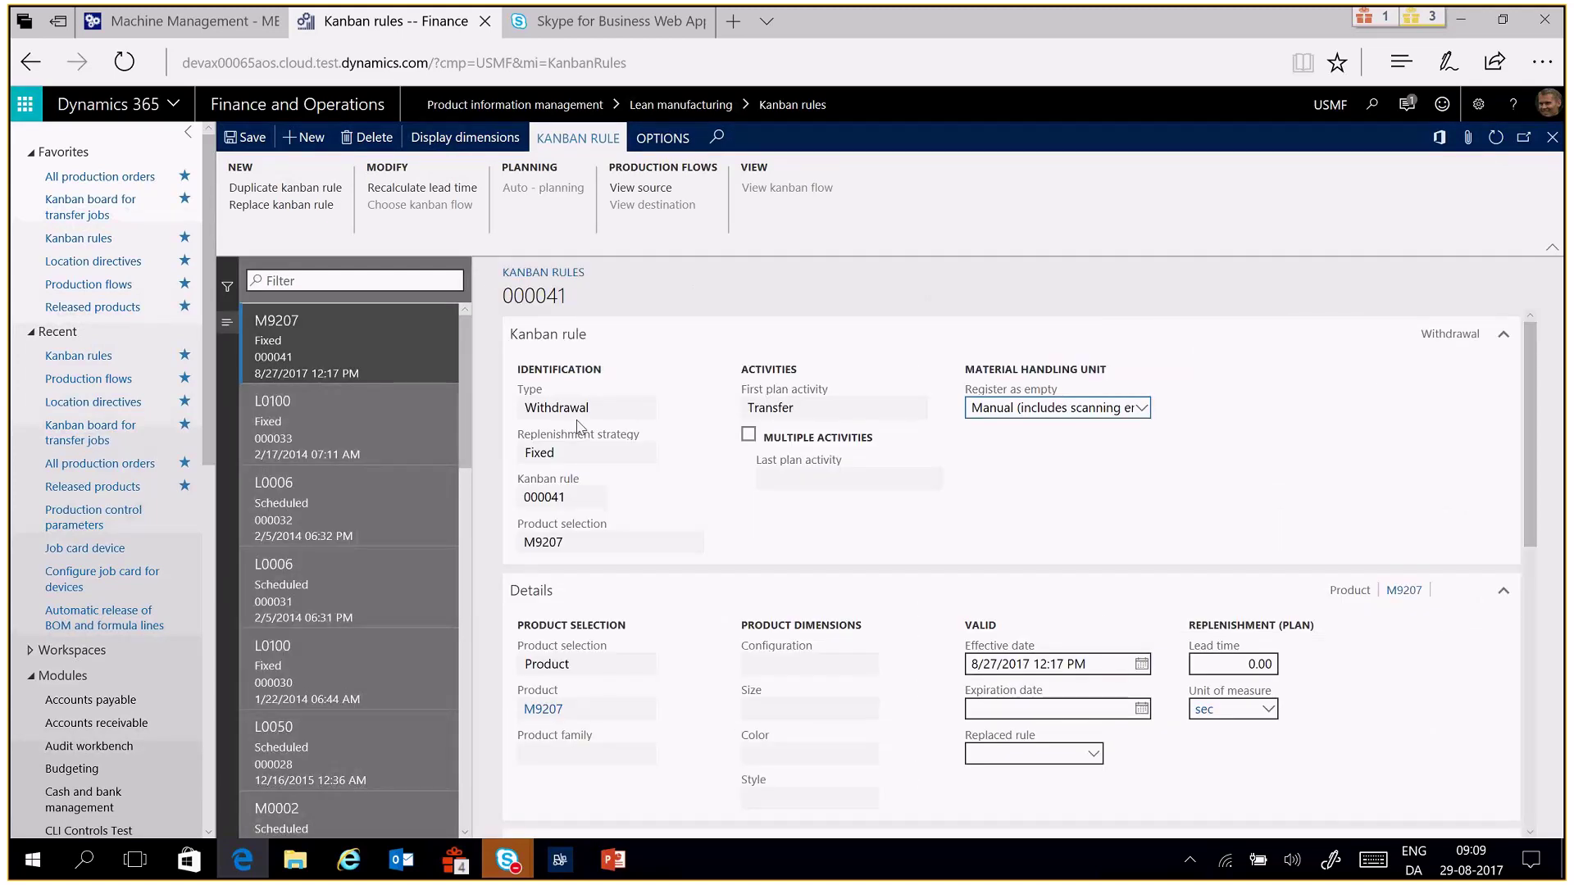
mouse_move(770, 414)
scroll(581, 717, down, 2)
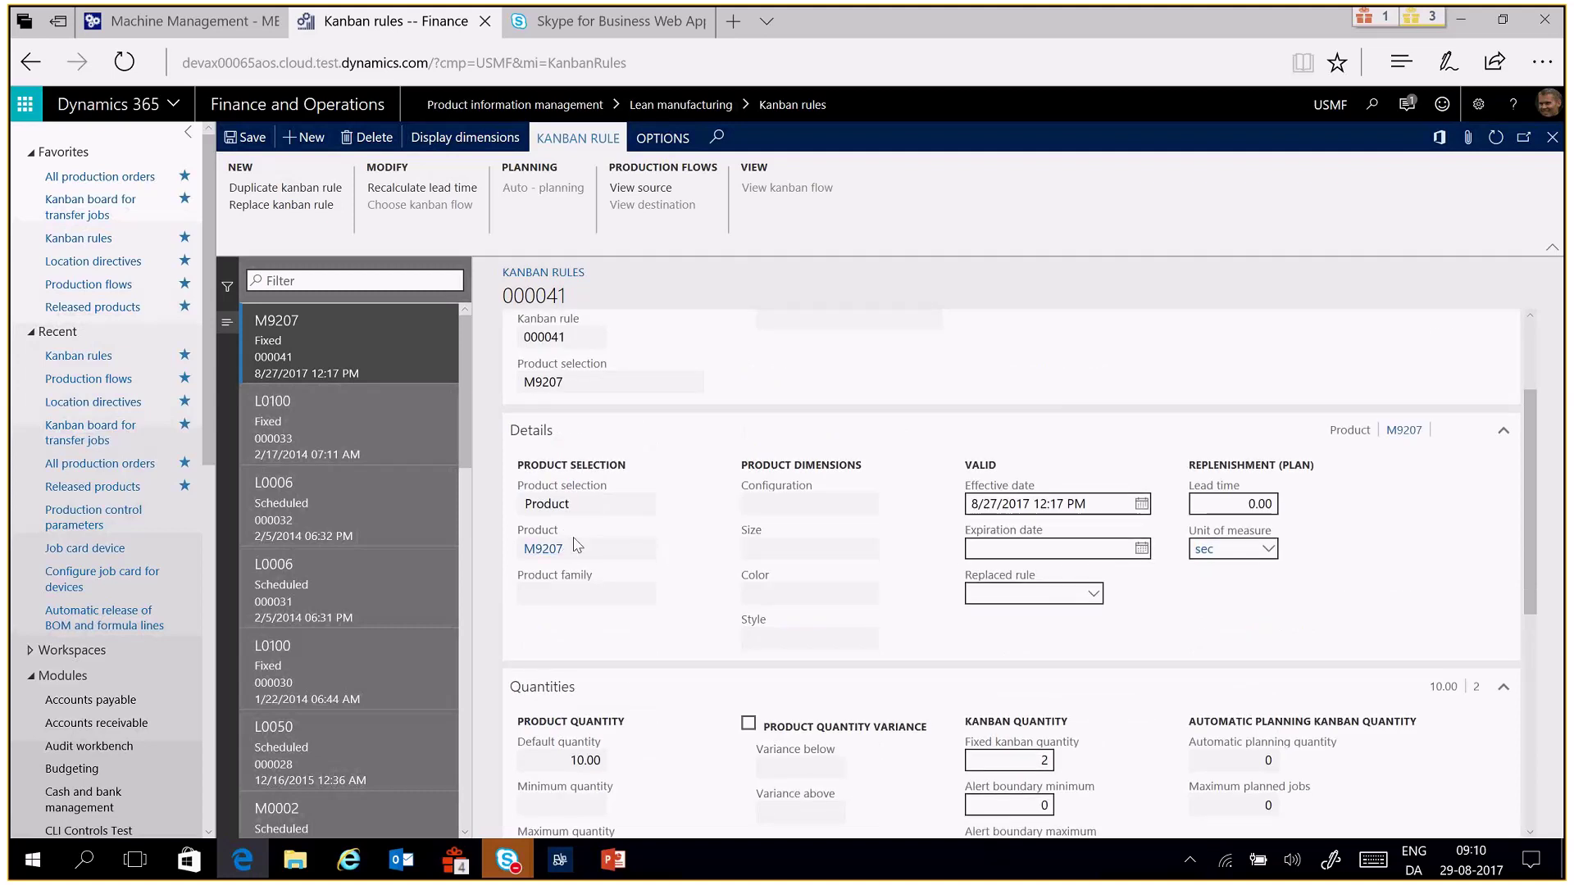
scroll(582, 545, down, 3)
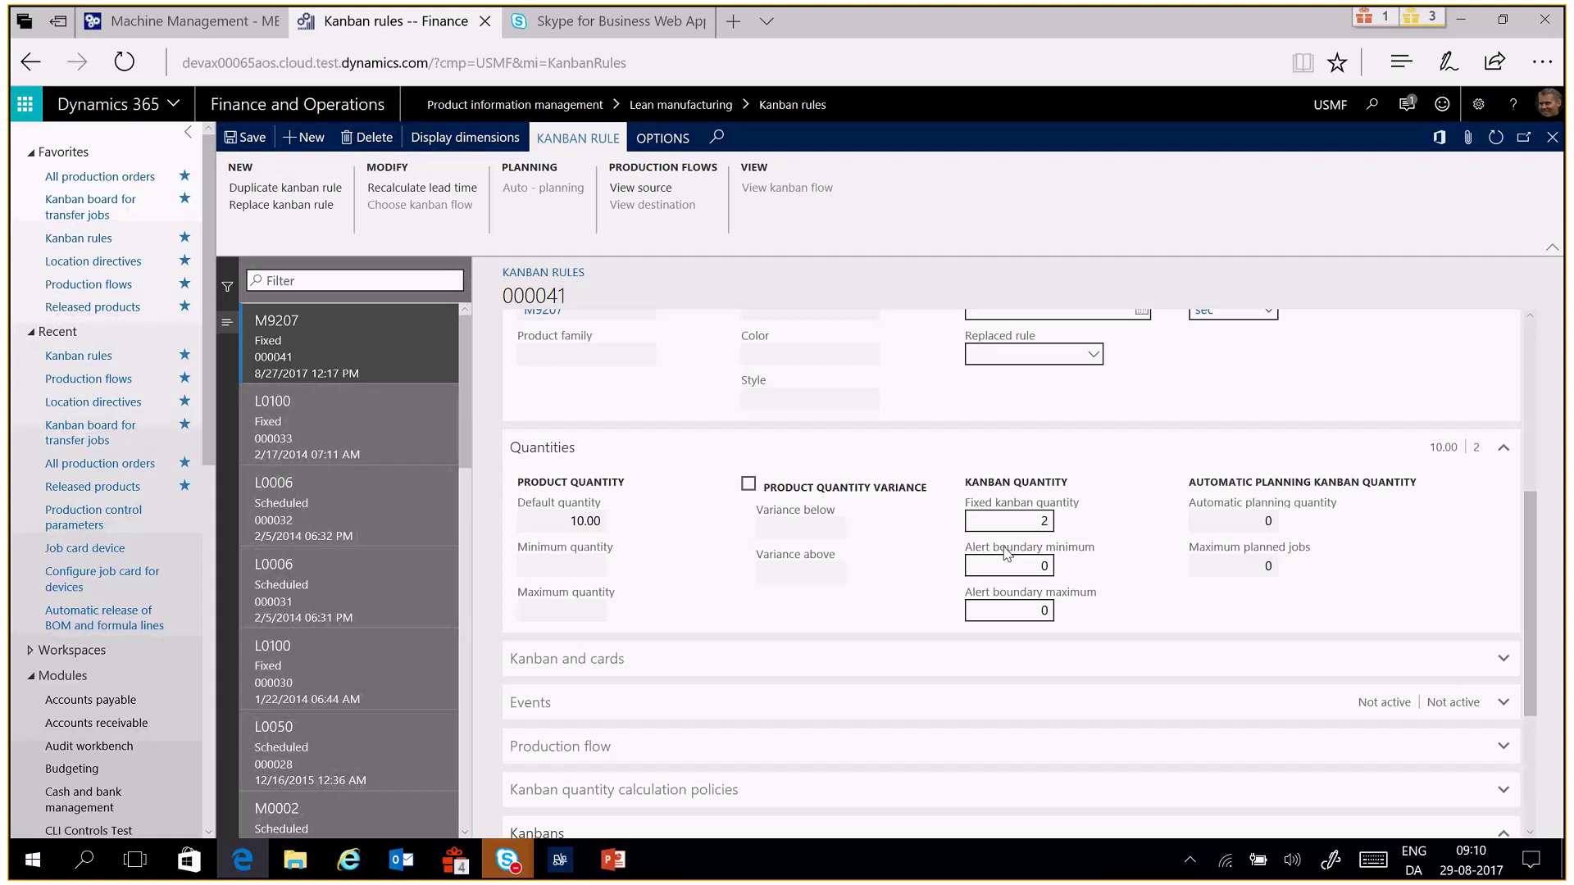
mouse_move(1006, 553)
scroll(858, 732, down, 3)
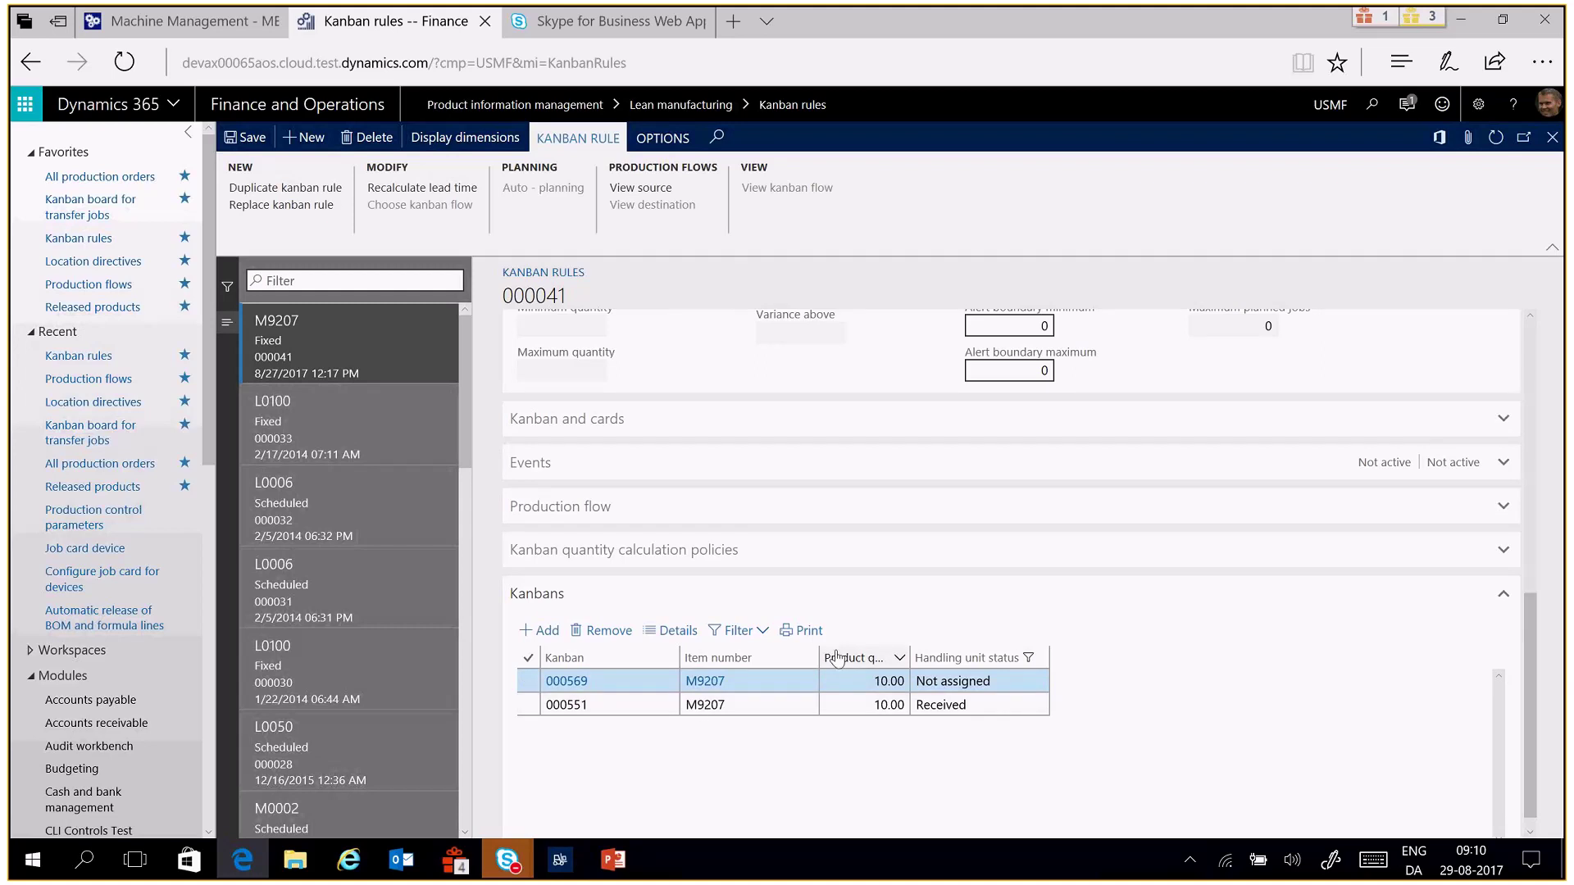
Return to the kanban board for transfer jobs and open the warehouse work details of the job with card 000205
click(97, 218)
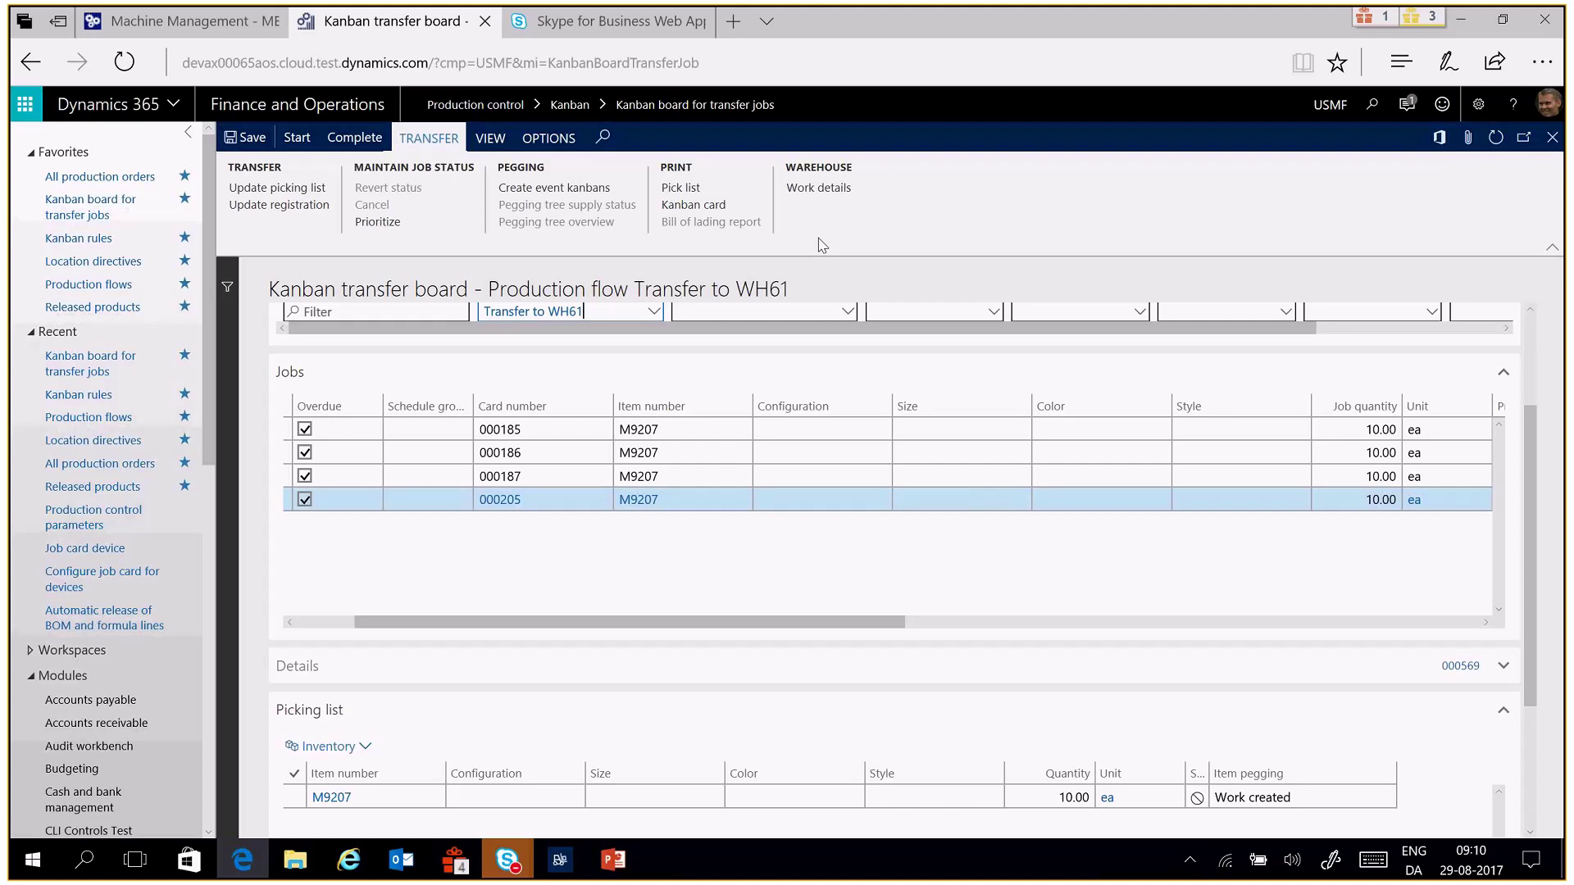
click(834, 190)
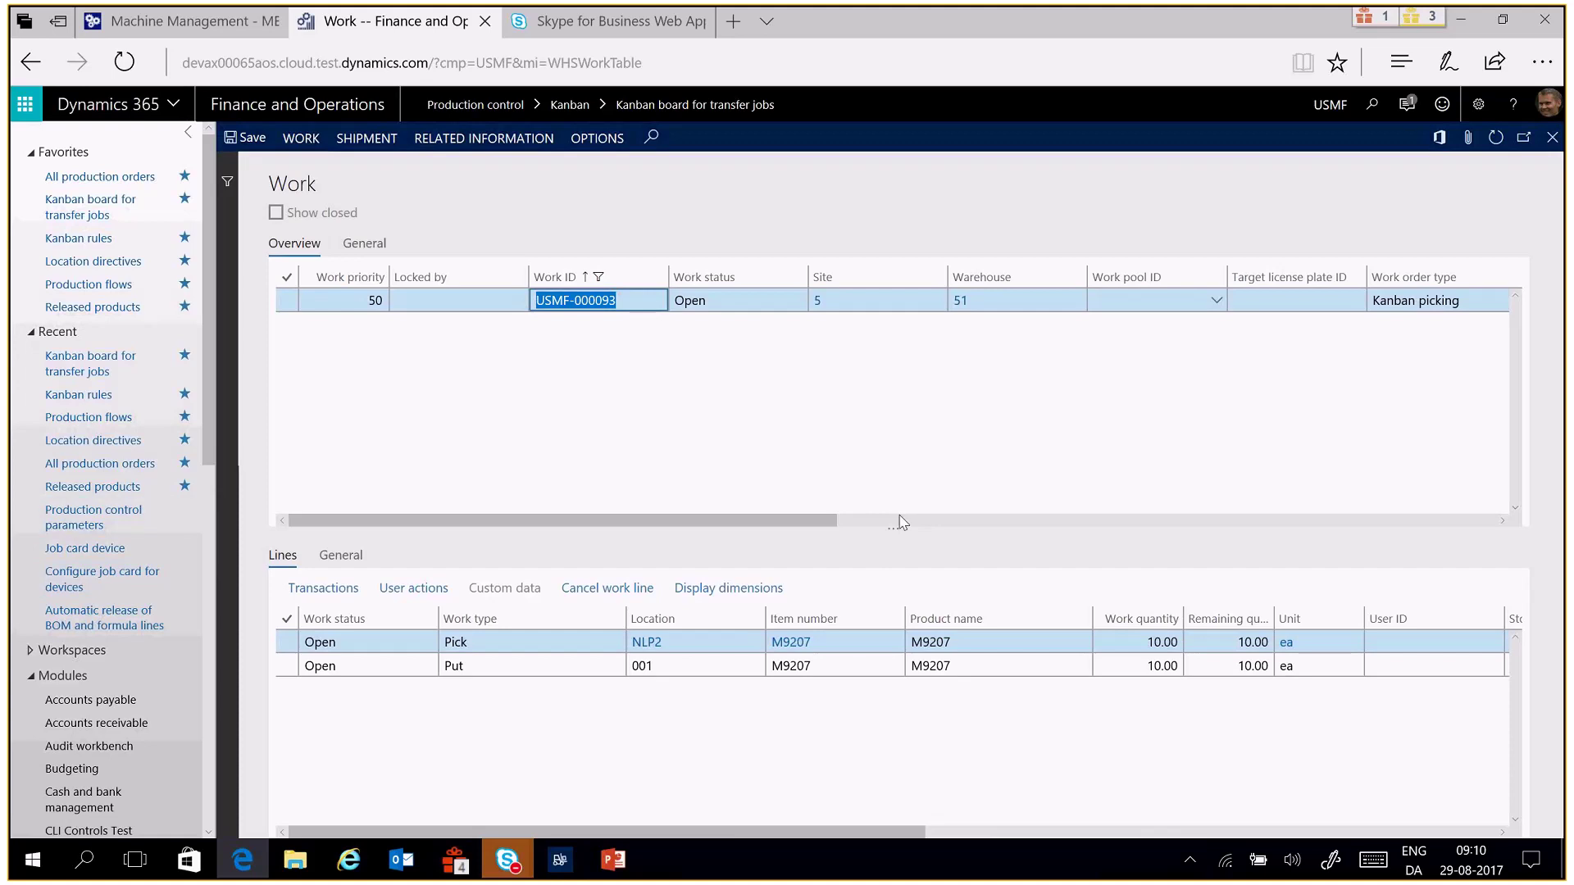
Switch to the Dynamics 365 for Operations - Warehousing app, cancel the Kanban picking task and log off
click(561, 861)
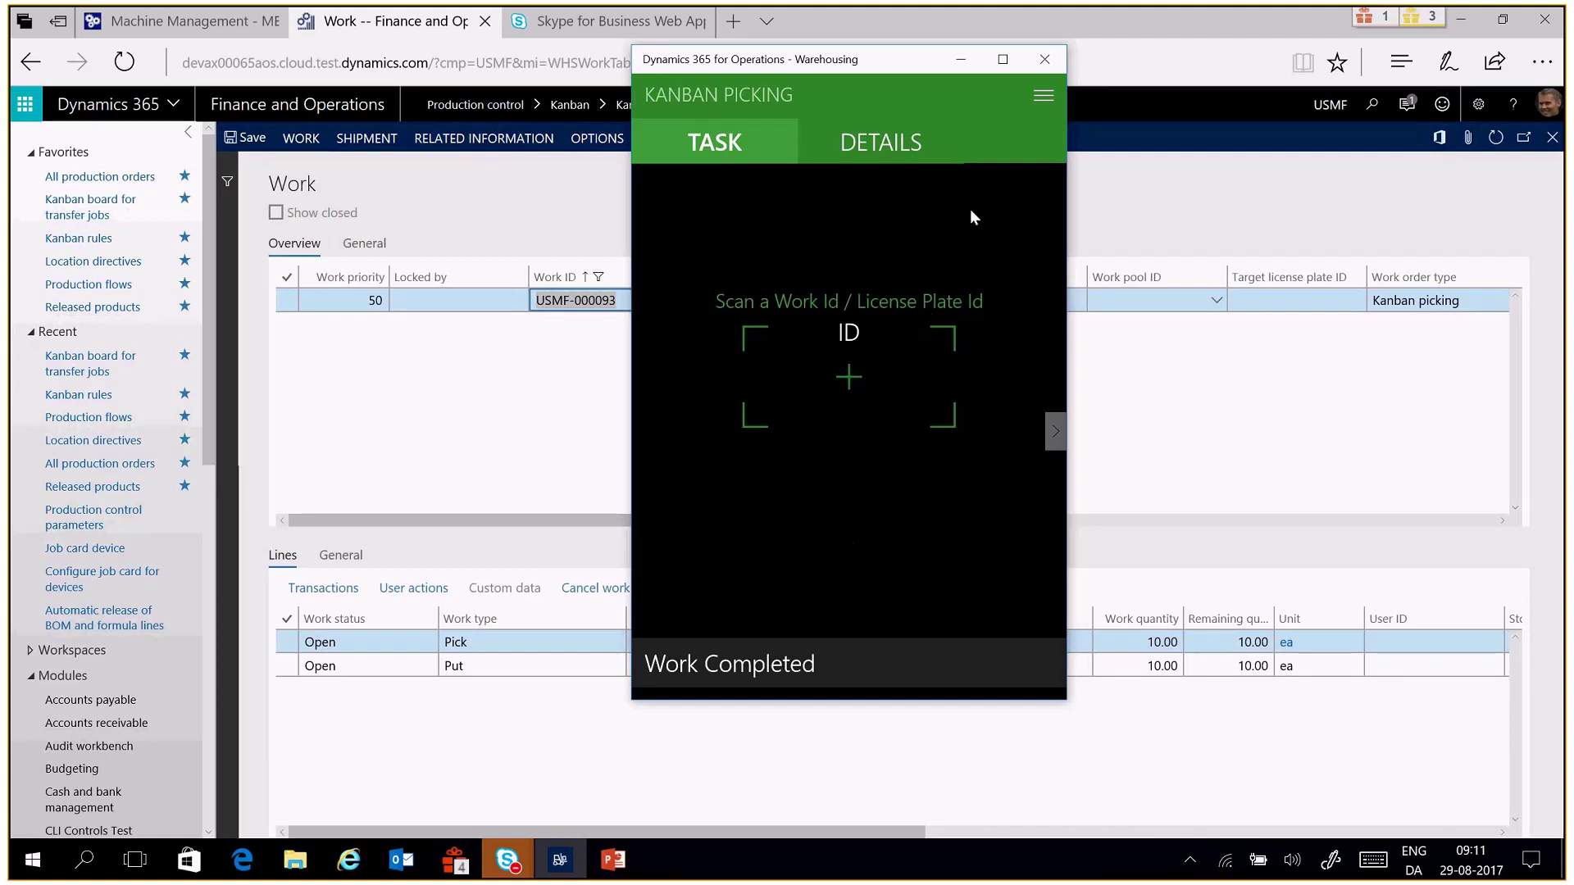
click(1043, 95)
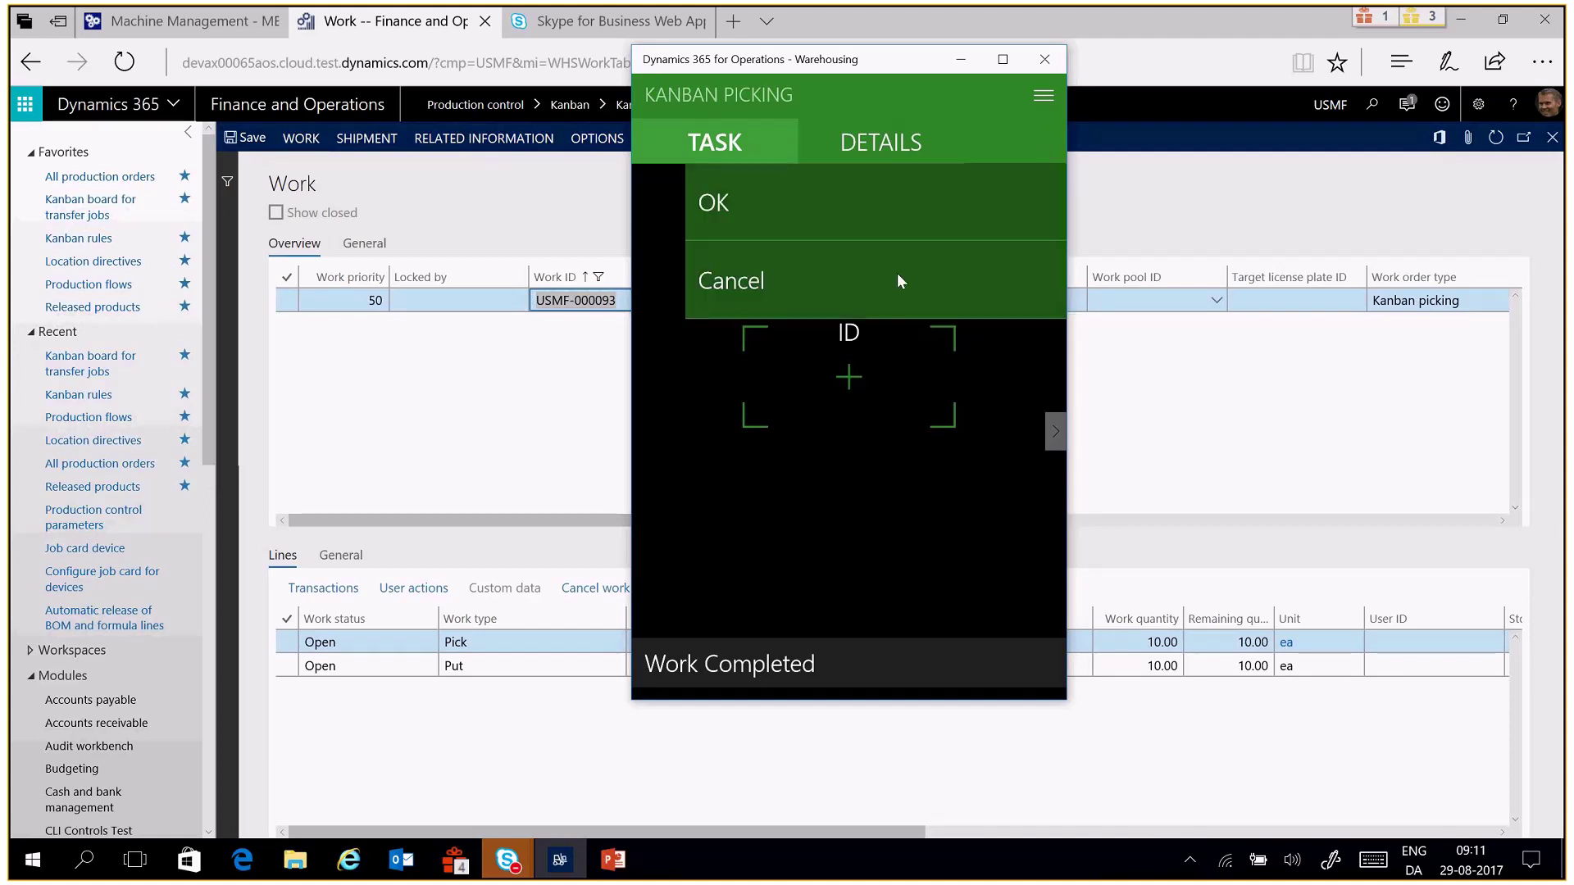
click(850, 298)
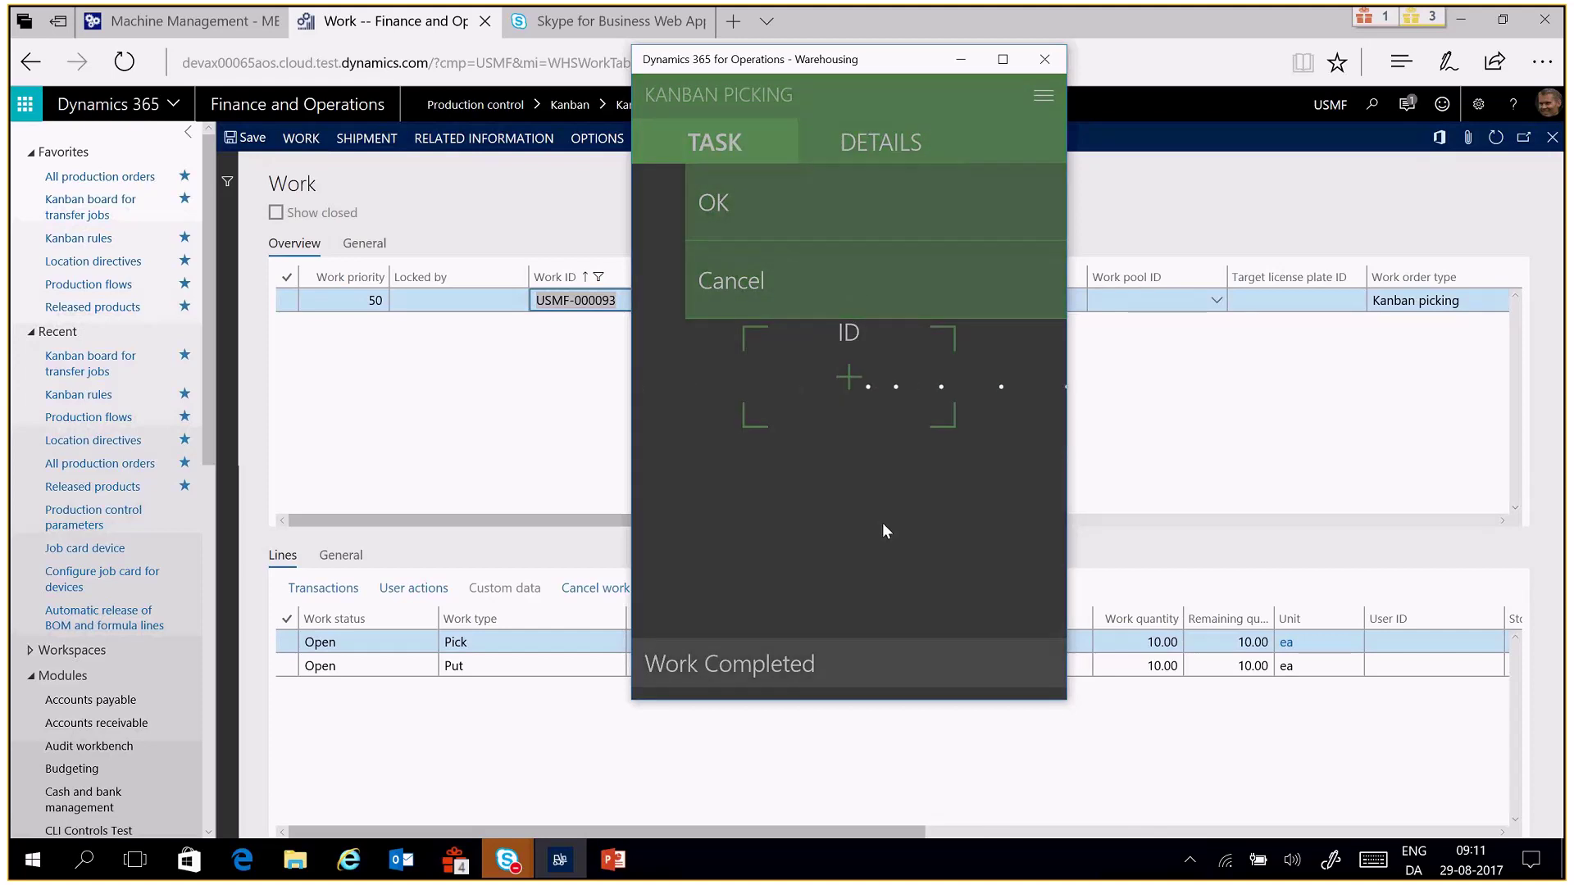
scroll(984, 499, down, 3)
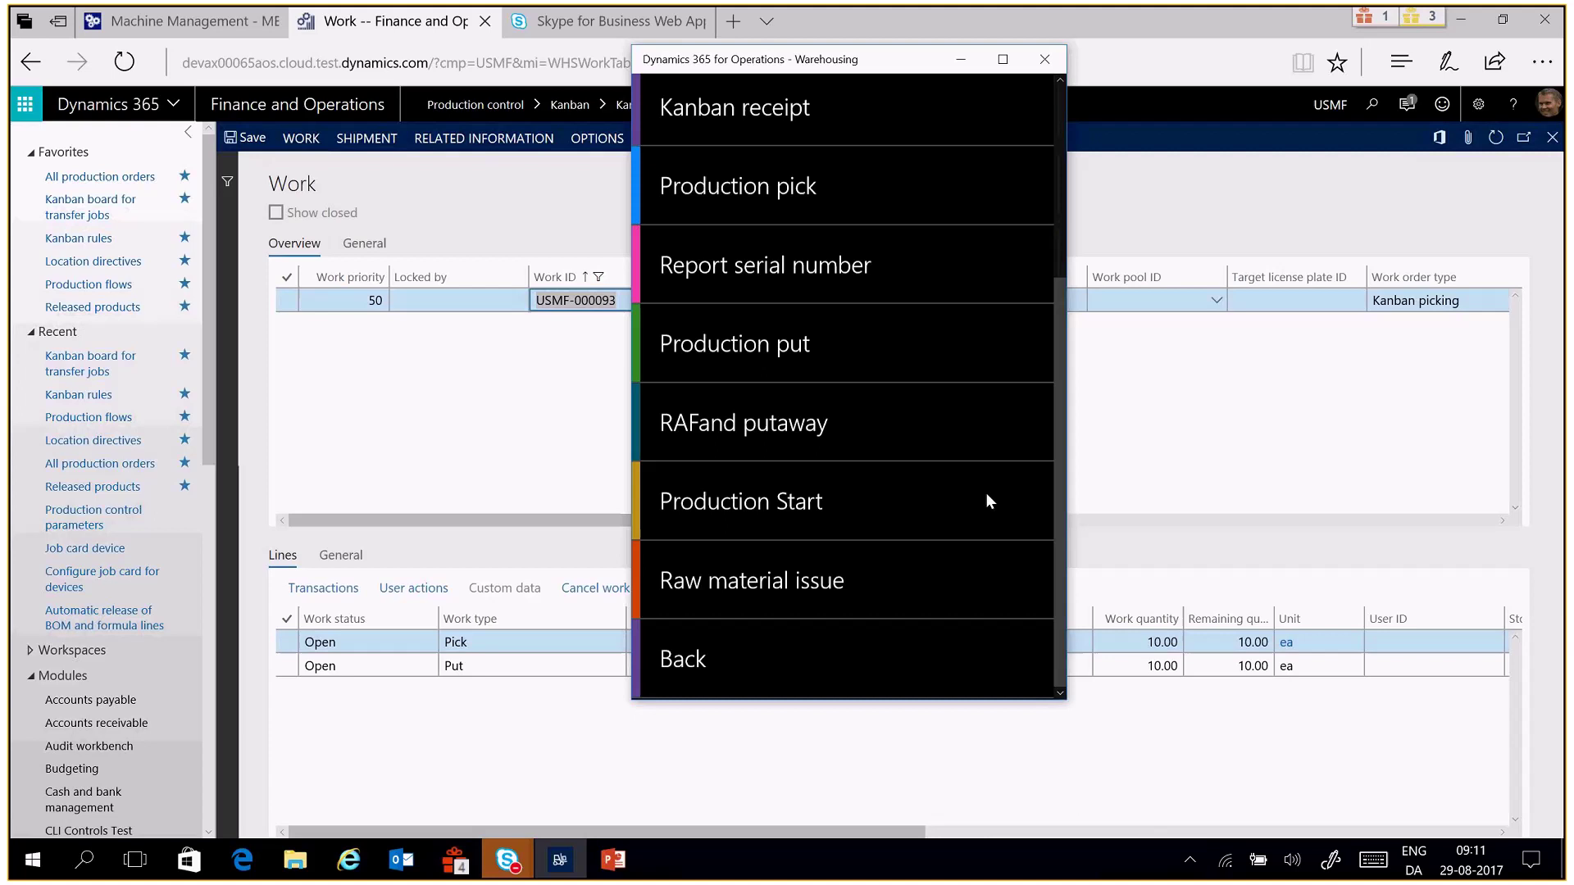
click(760, 659)
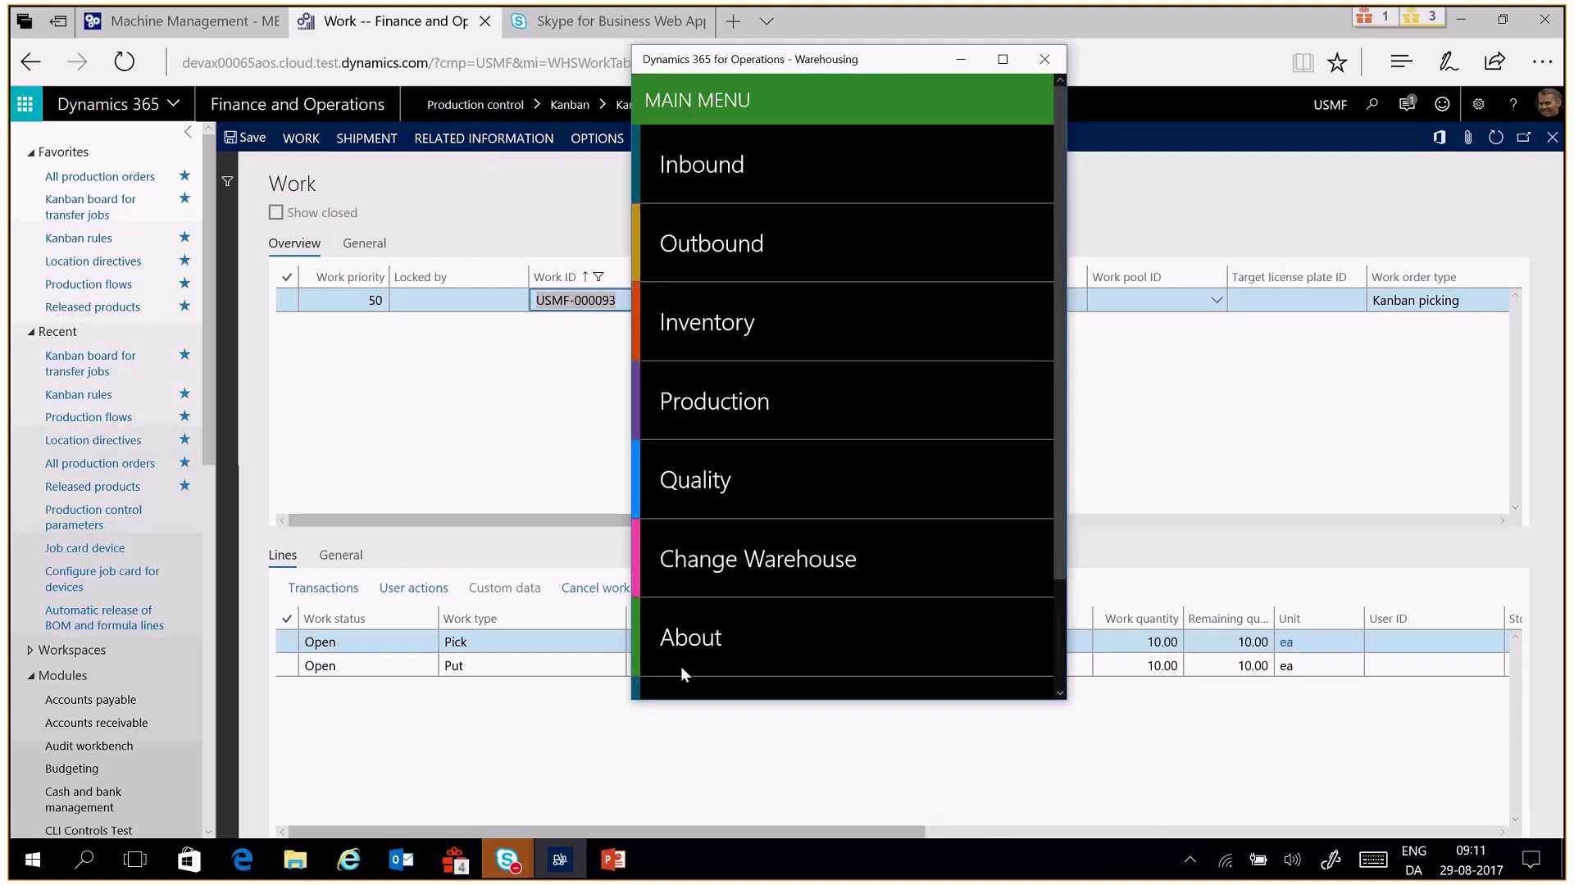
scroll(787, 596, down, 2)
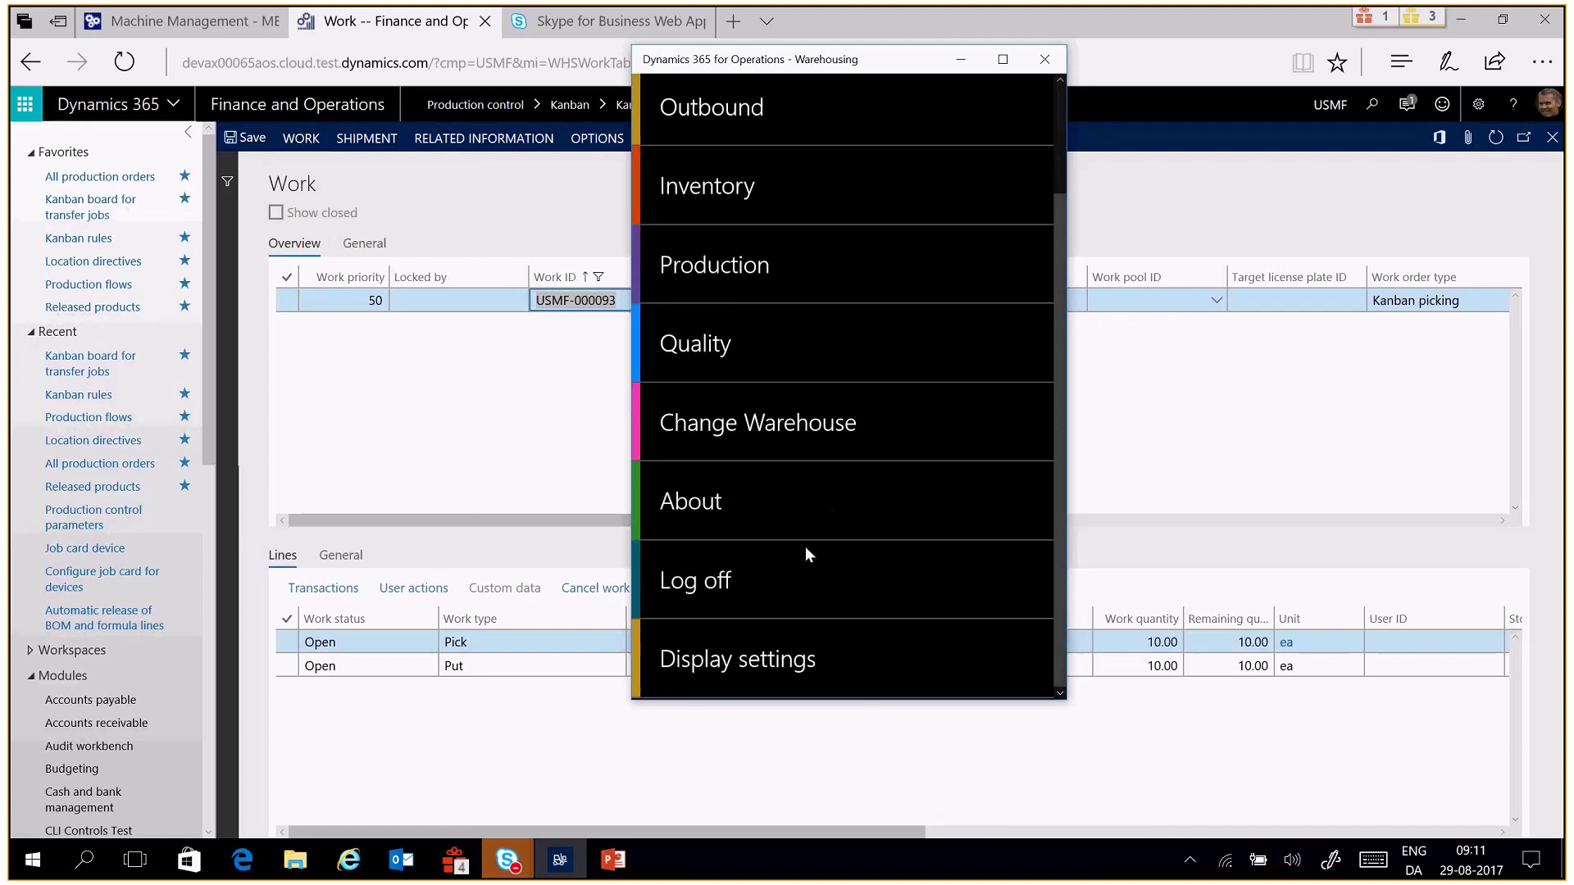
click(676, 596)
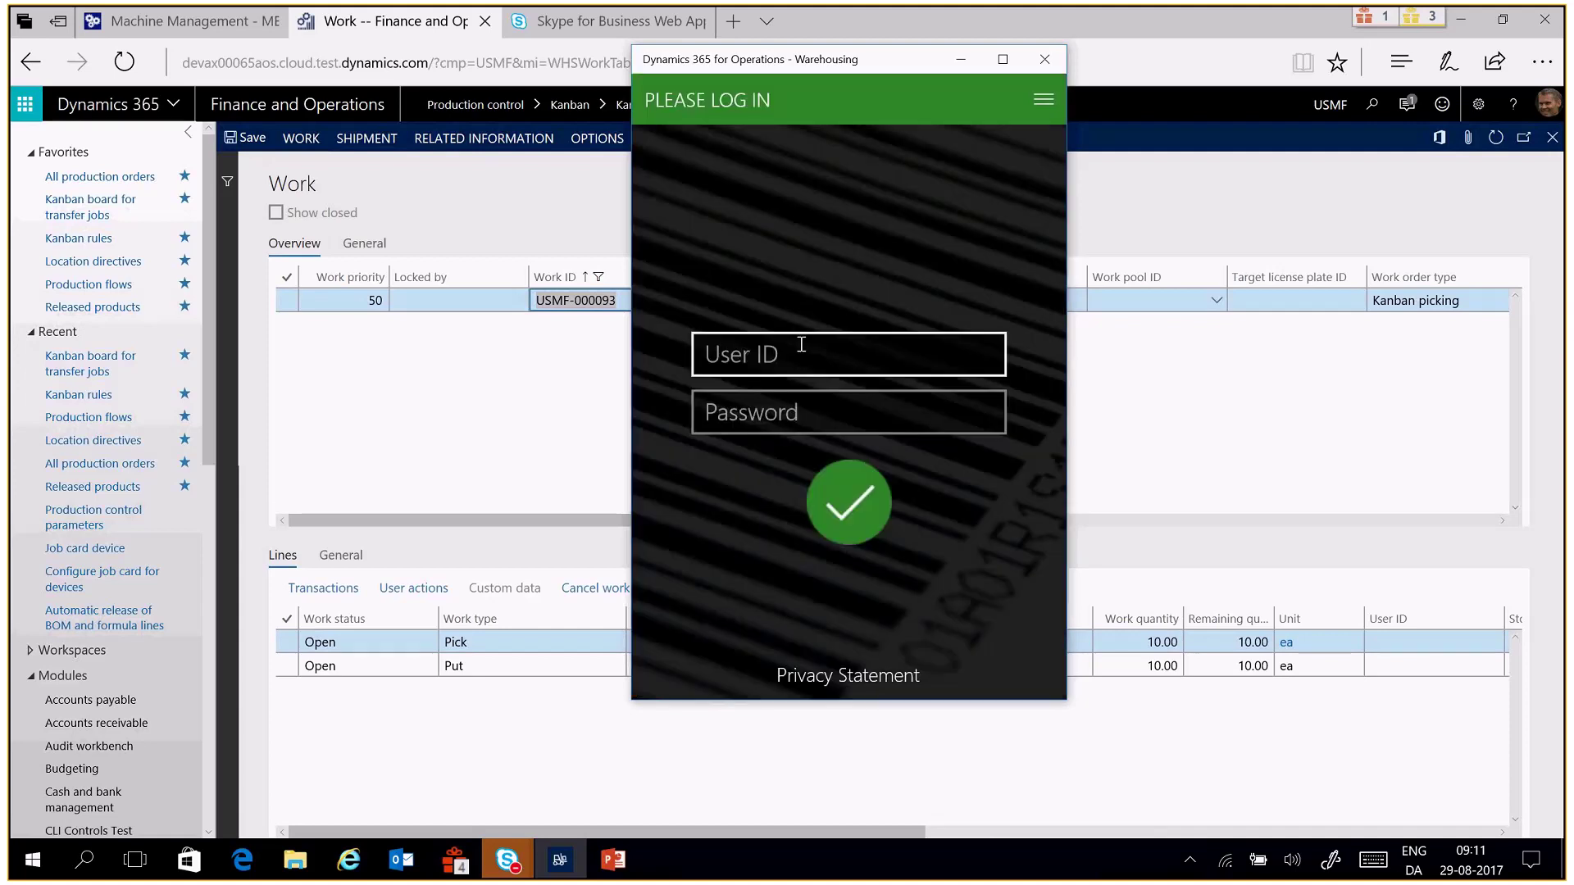
Log in to the Warehousing app with the worker's user ID and password
text(5)
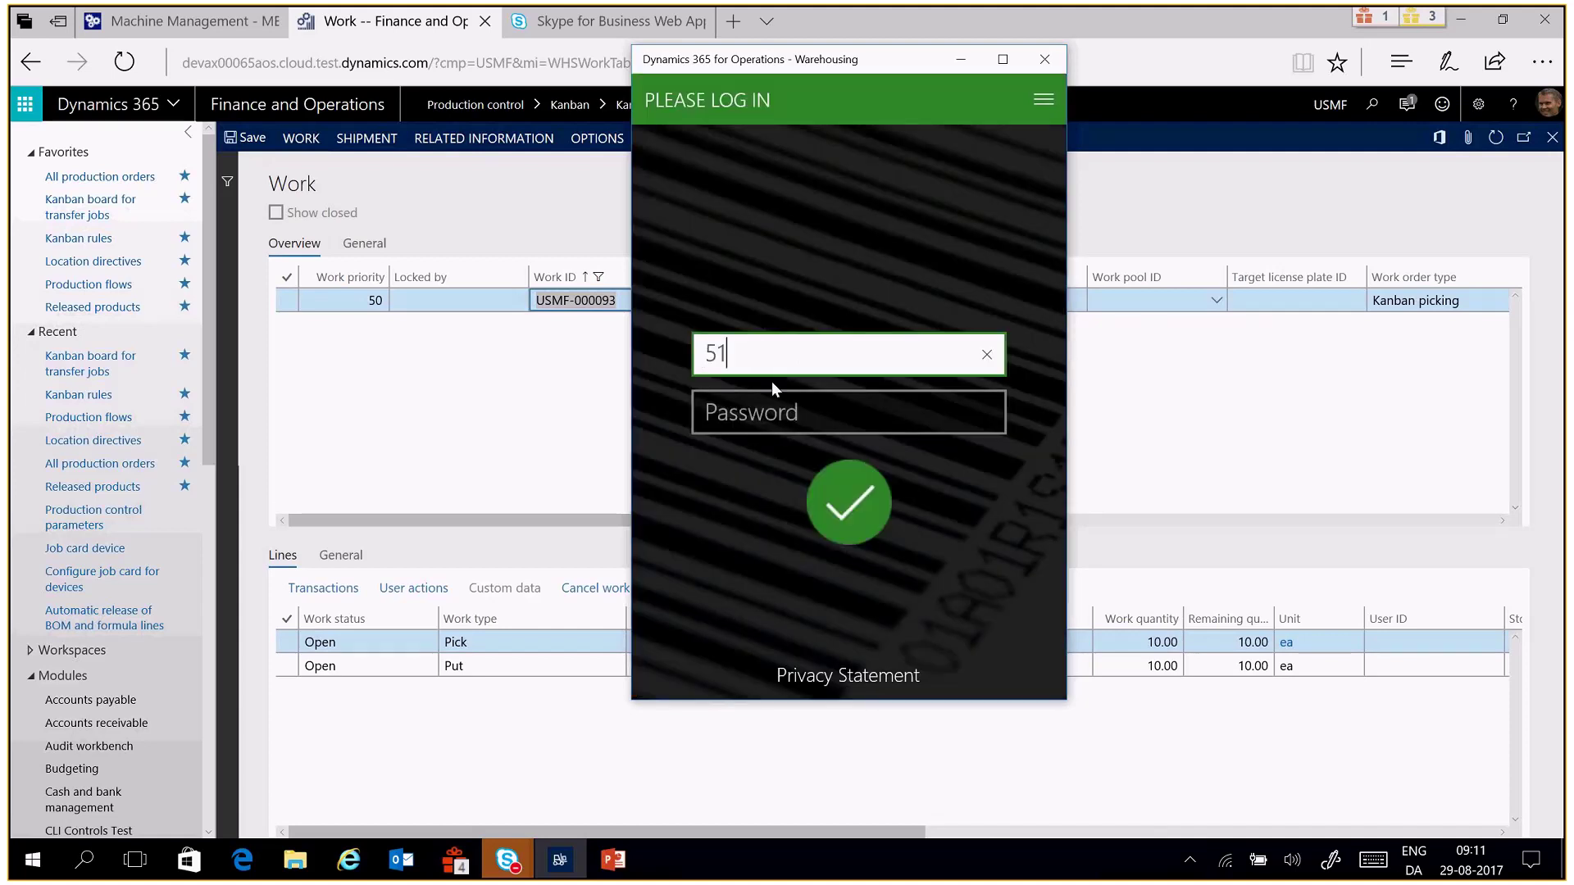
text(1)
key(Tab)
text(1)
key(Return)
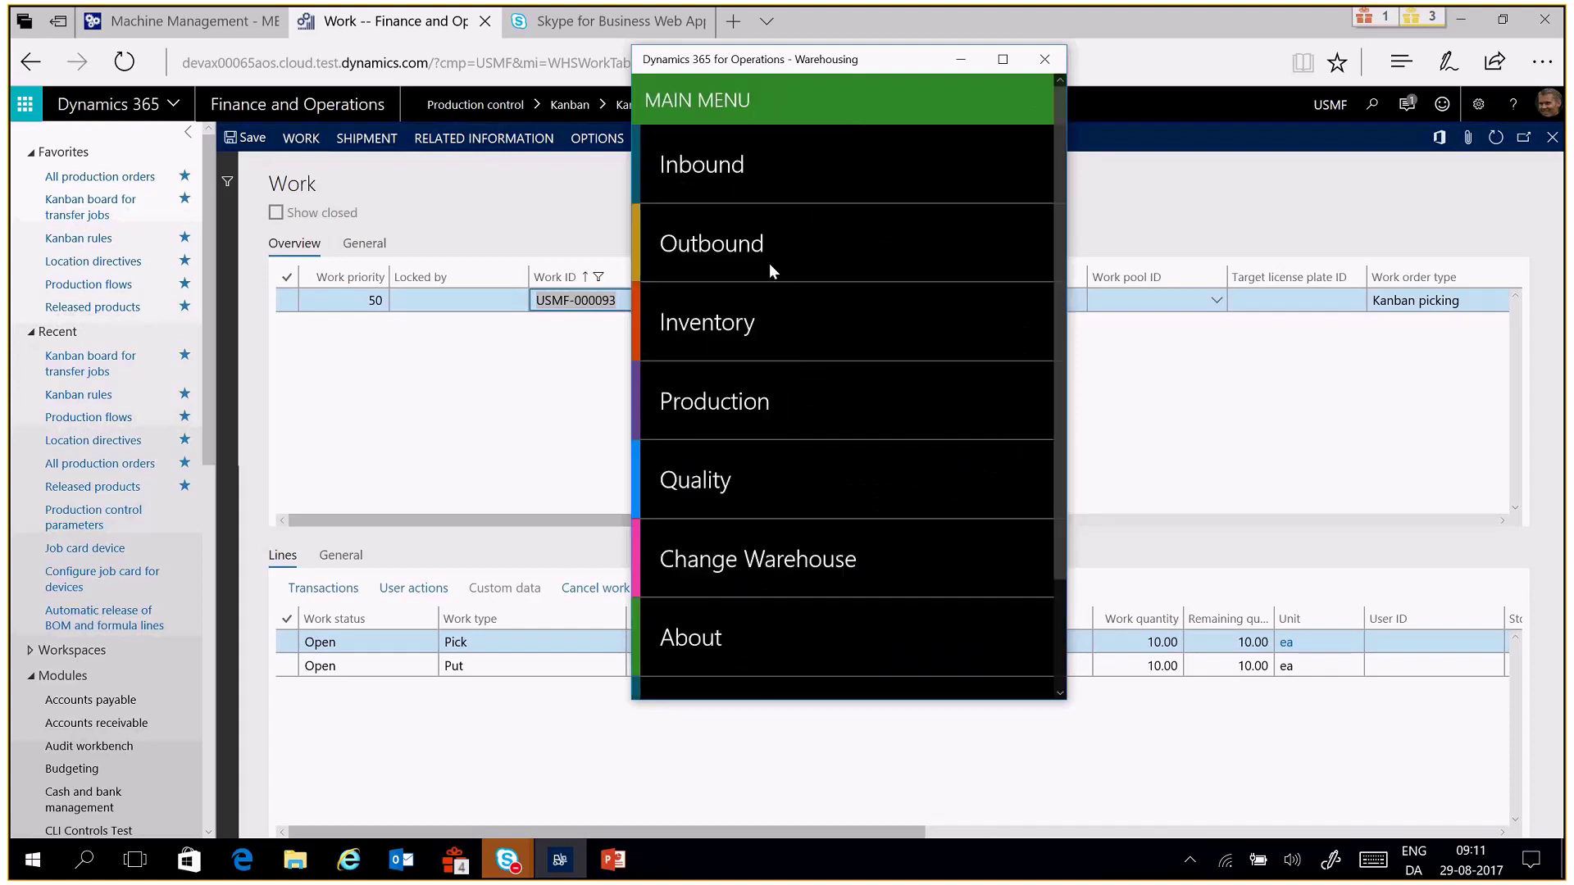
Start Kanban picking from the production activities and submit work ID USMF-000093
click(739, 405)
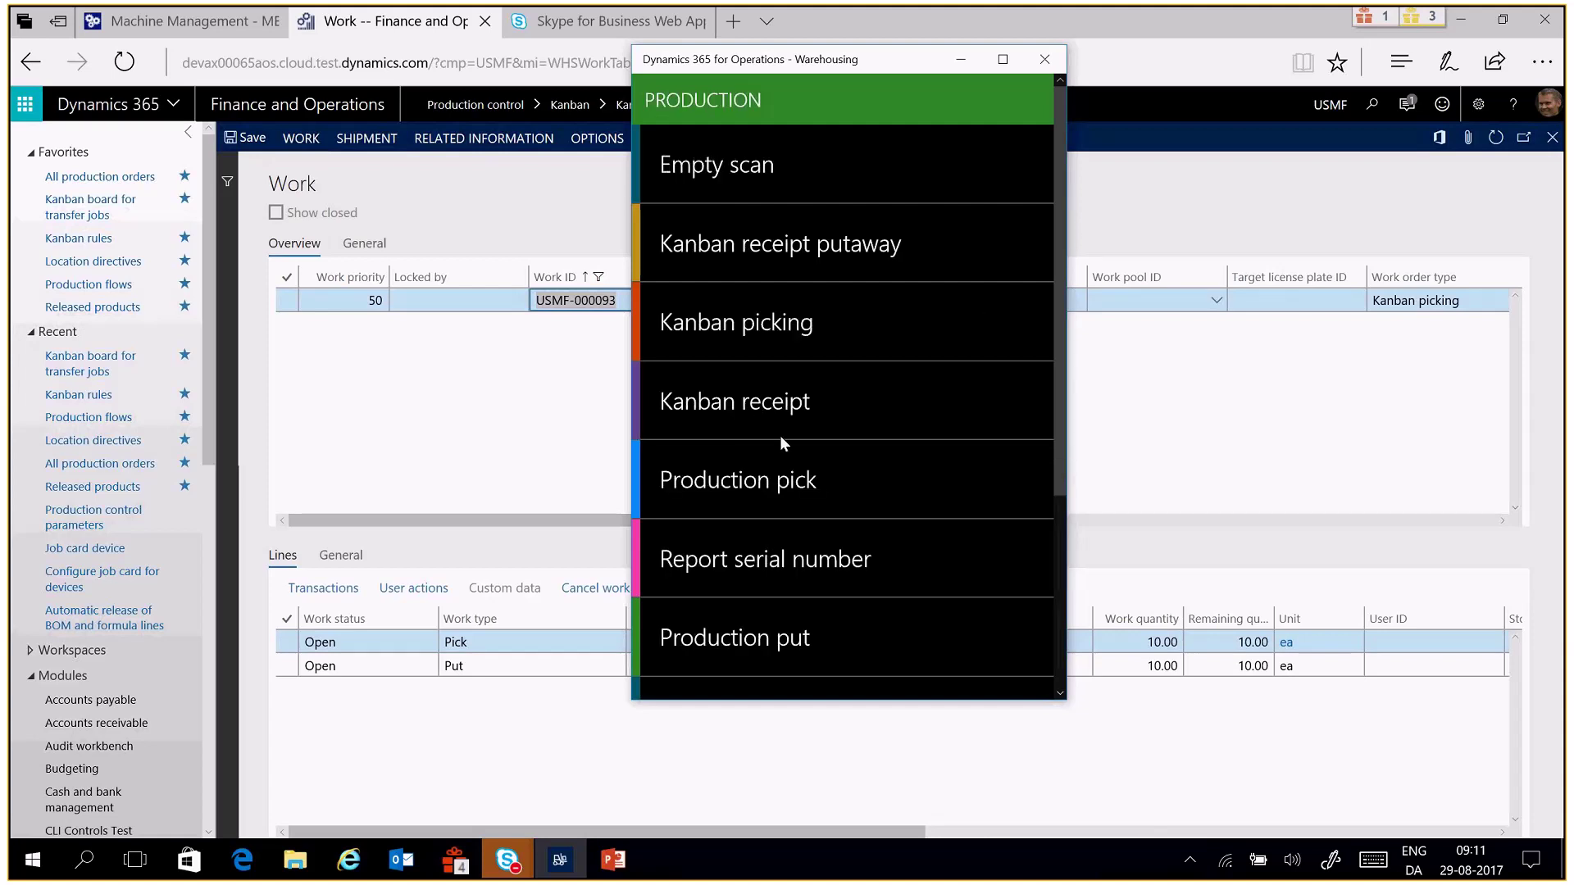
click(774, 330)
click(850, 402)
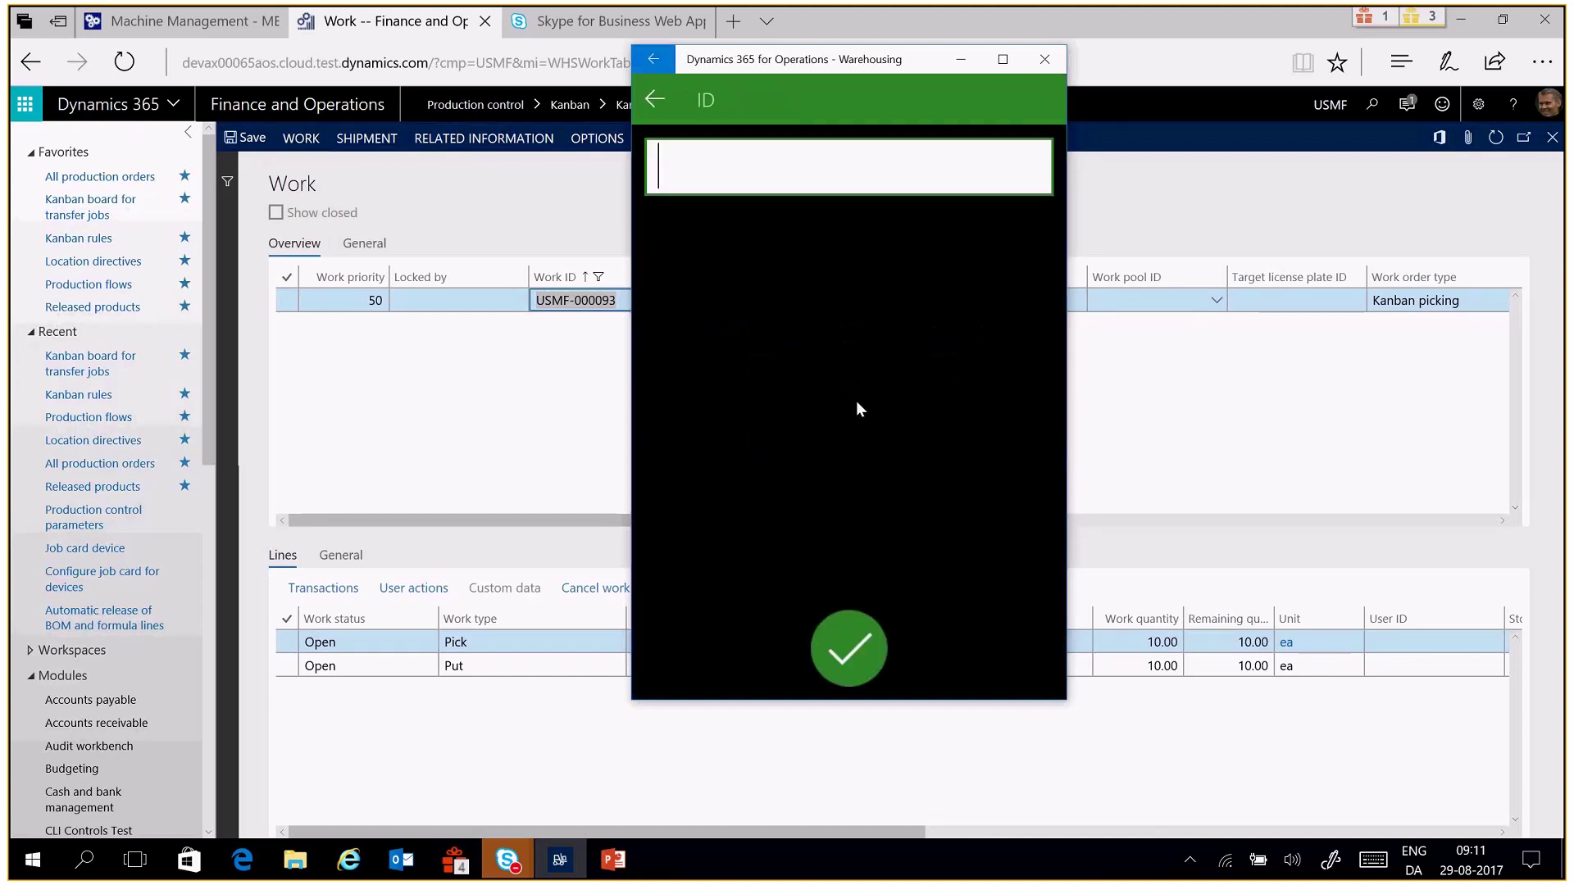
text(USMF-000093)
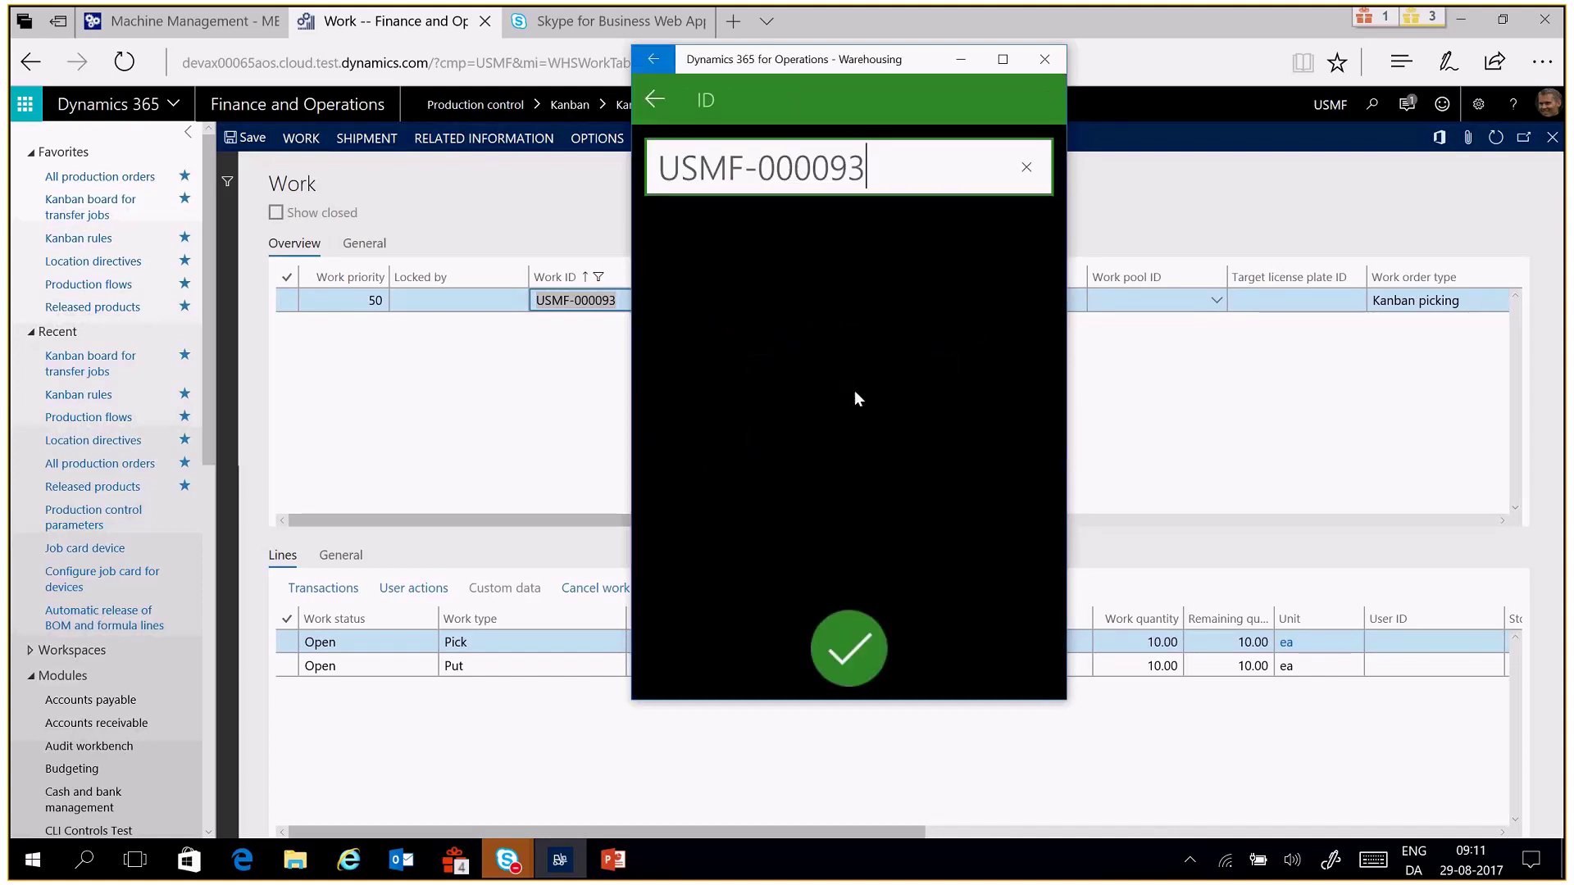
click(847, 661)
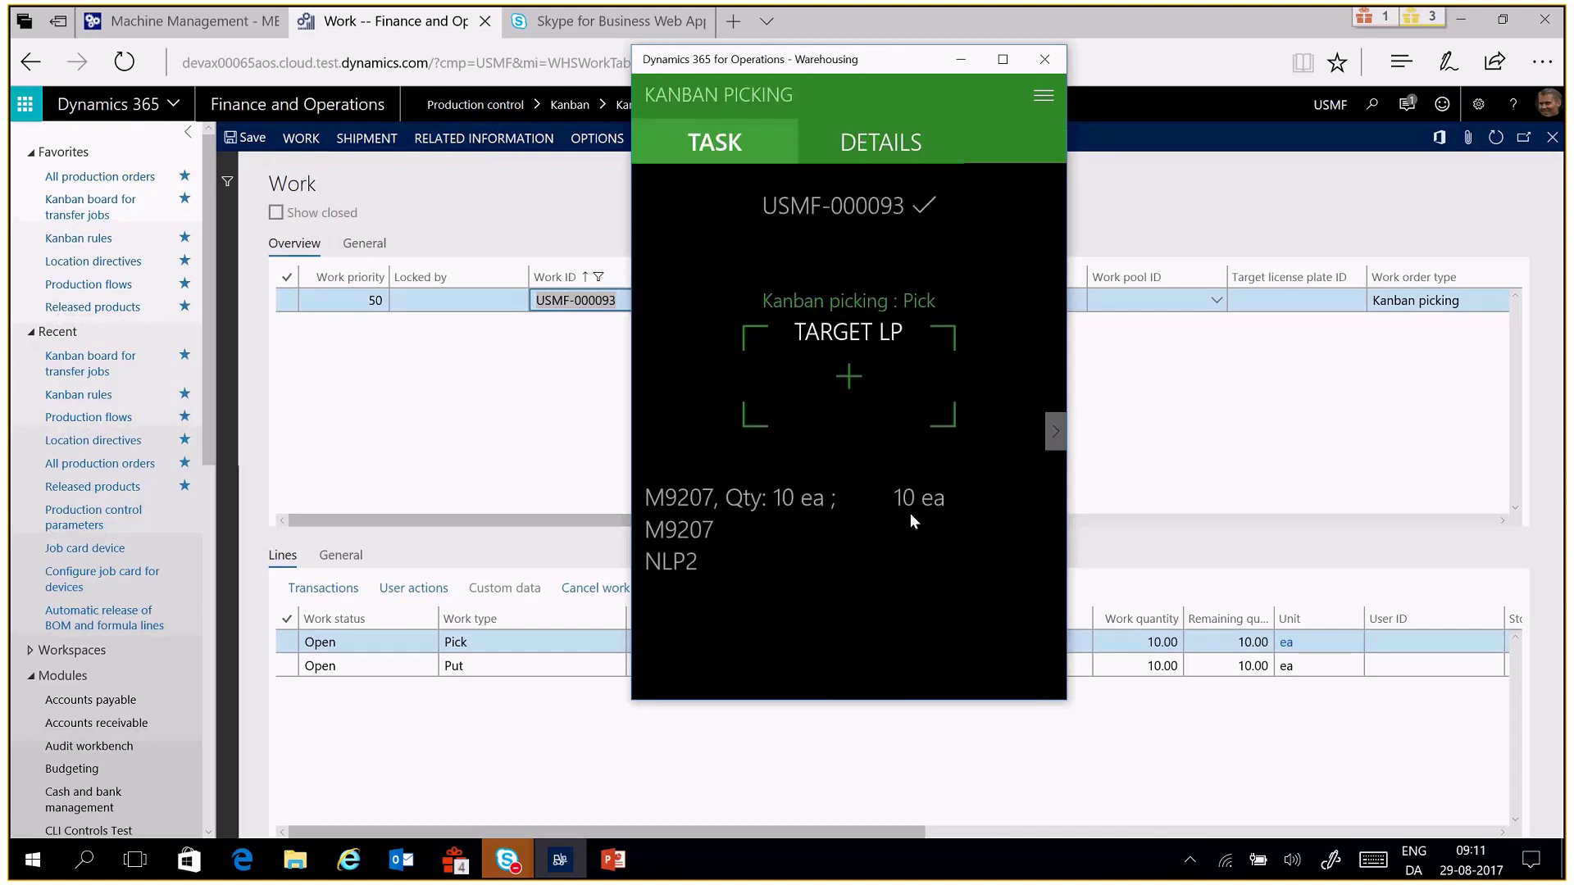
Pick the M9207 items to target license plate jj, review the put details and confirm the put to location 009 in warehouse 61
click(868, 385)
text(jj)
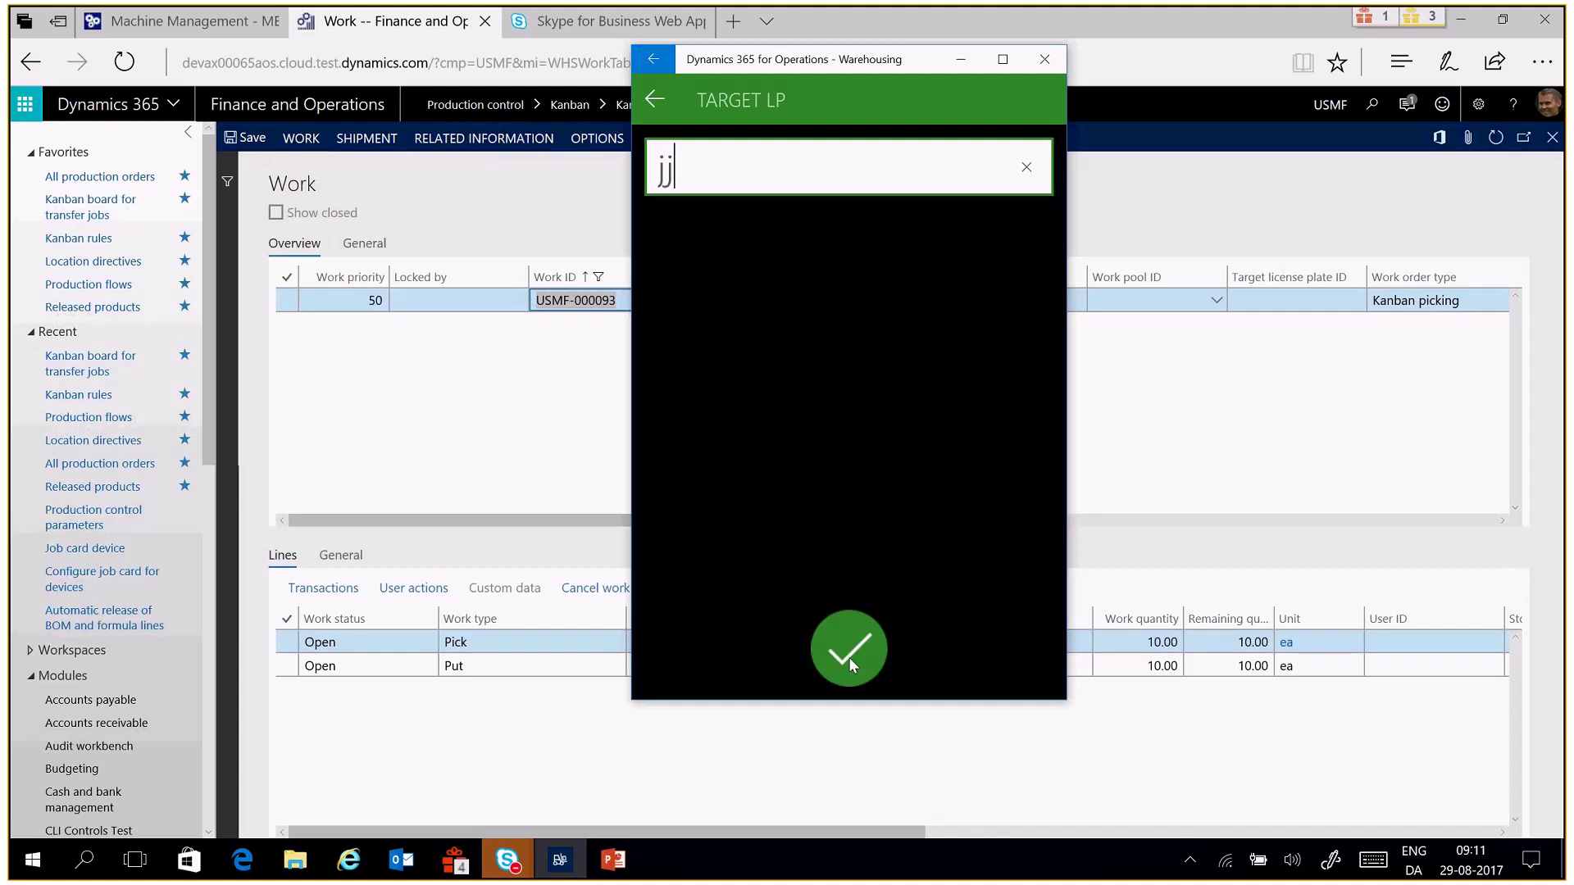
click(852, 645)
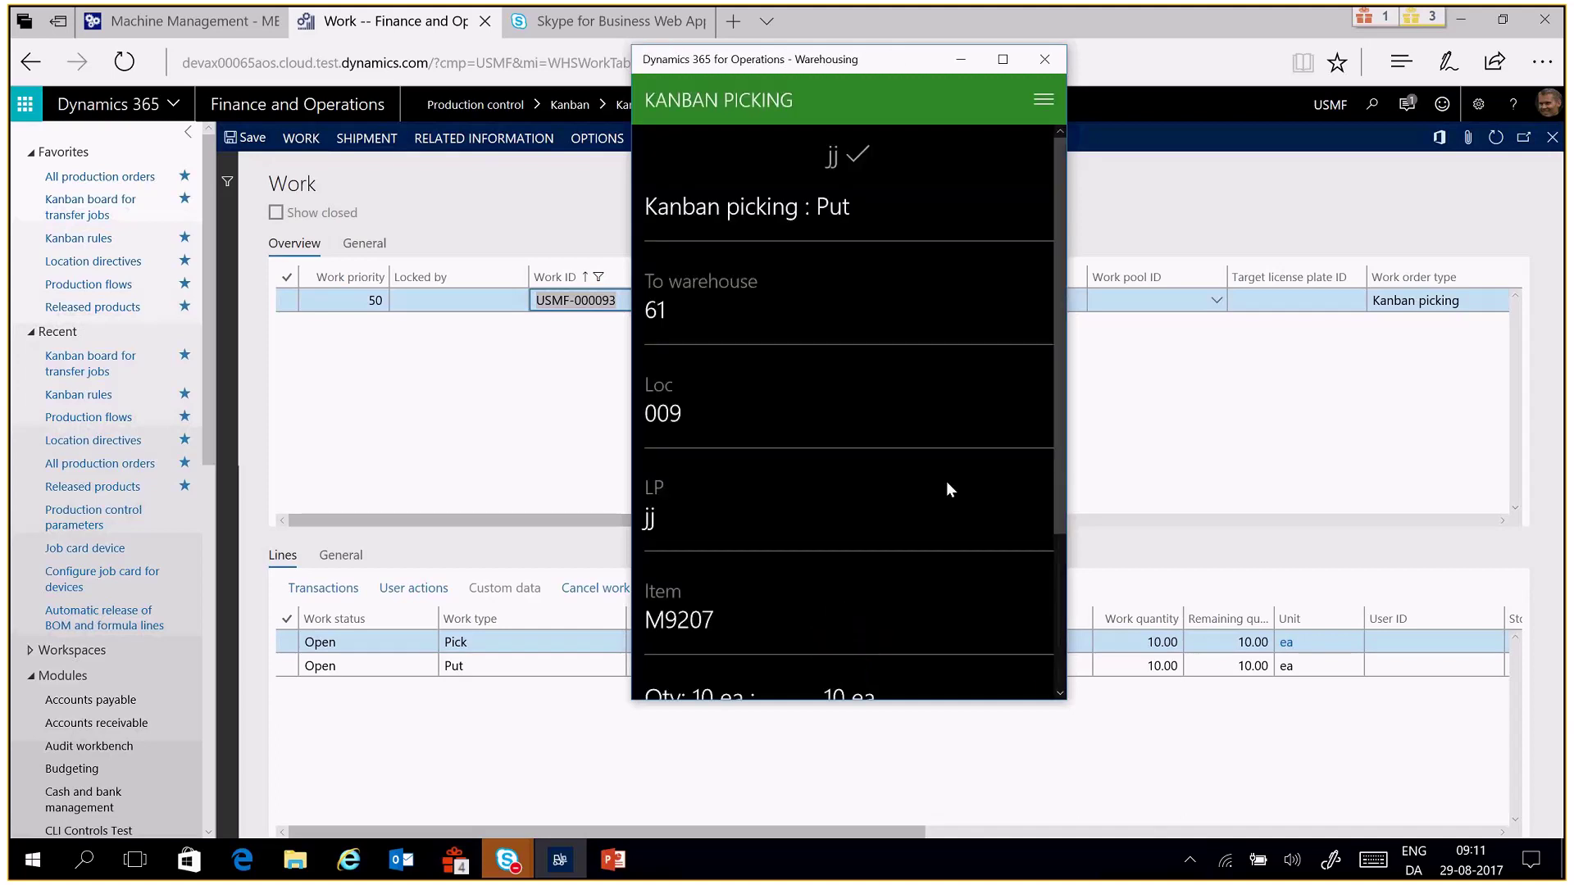
scroll(946, 480, down, 2)
scroll(937, 288, up, 2)
scroll(812, 308, down, 3)
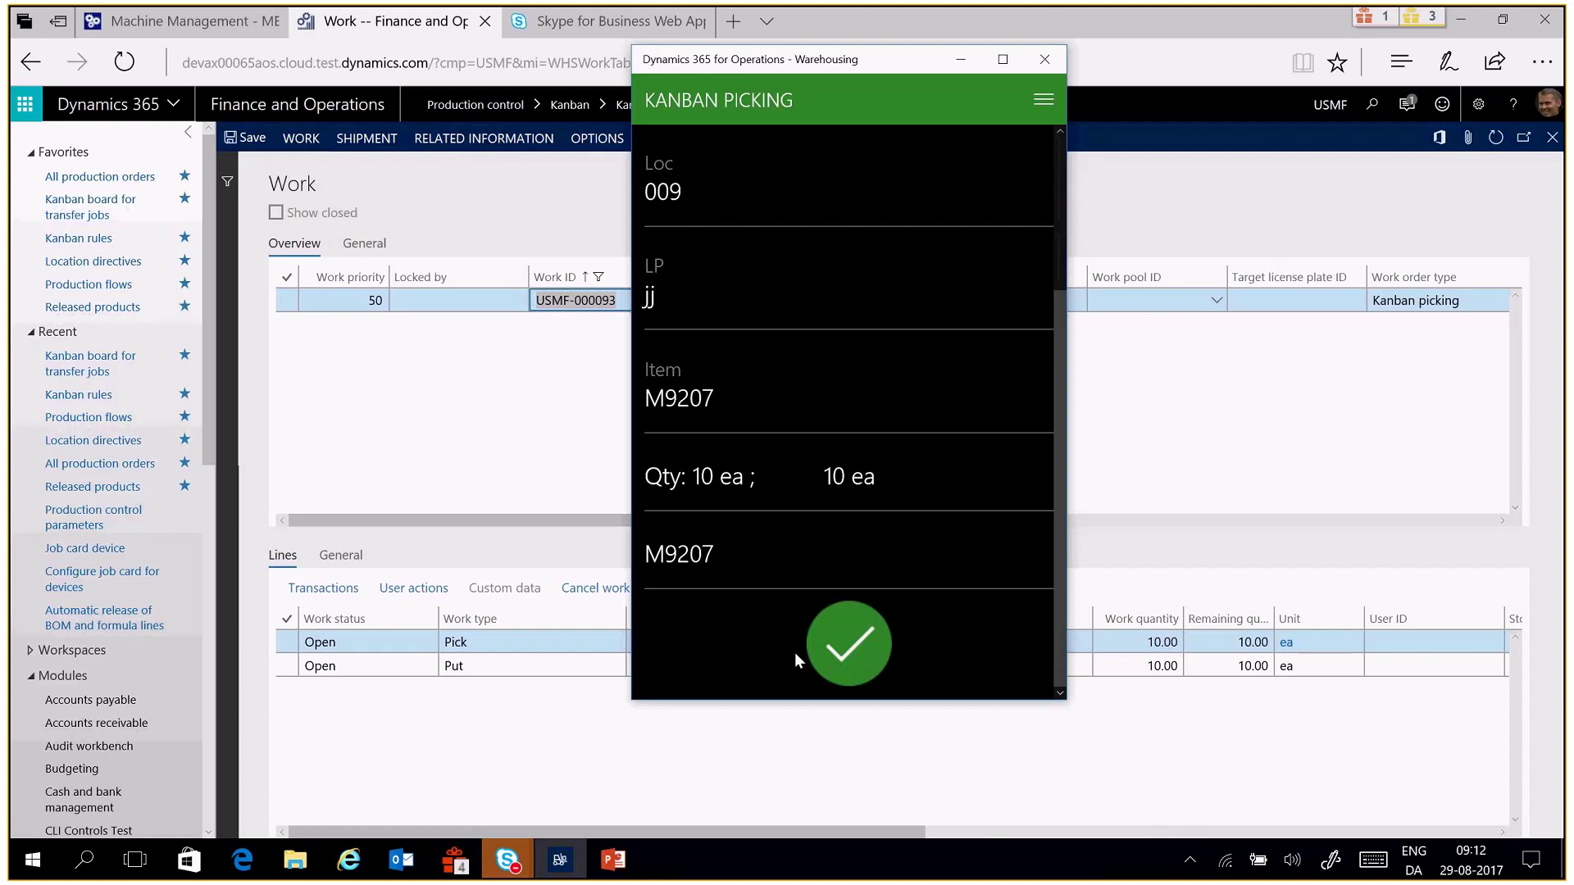
click(819, 646)
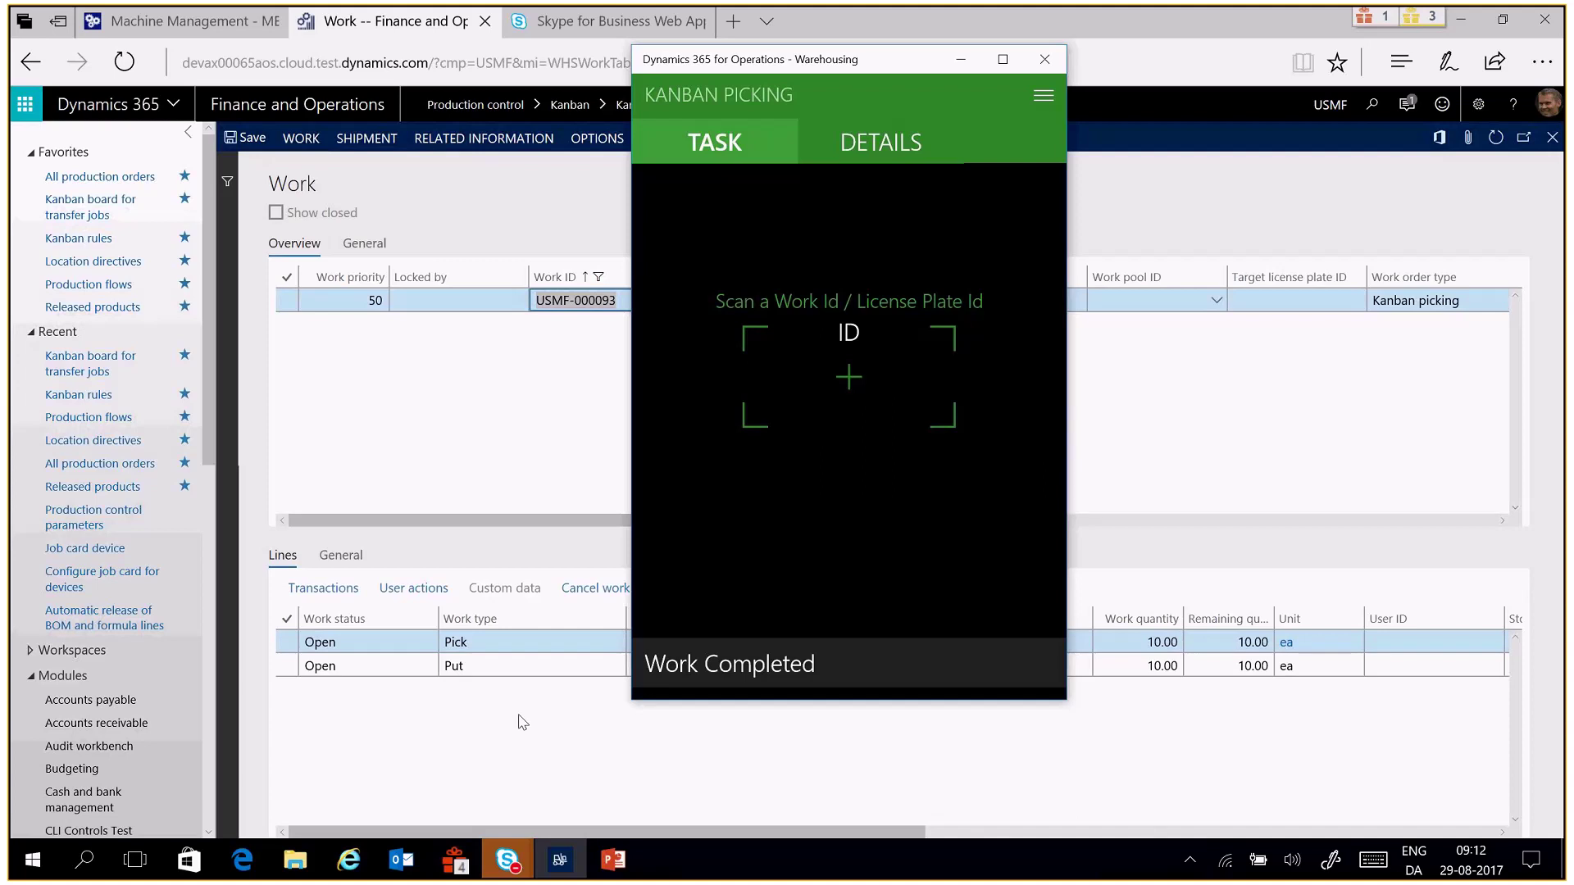
Return to Finance and Operations and open the Transfer activity's details from the source production flow of the M9207 kanban rule
click(961, 62)
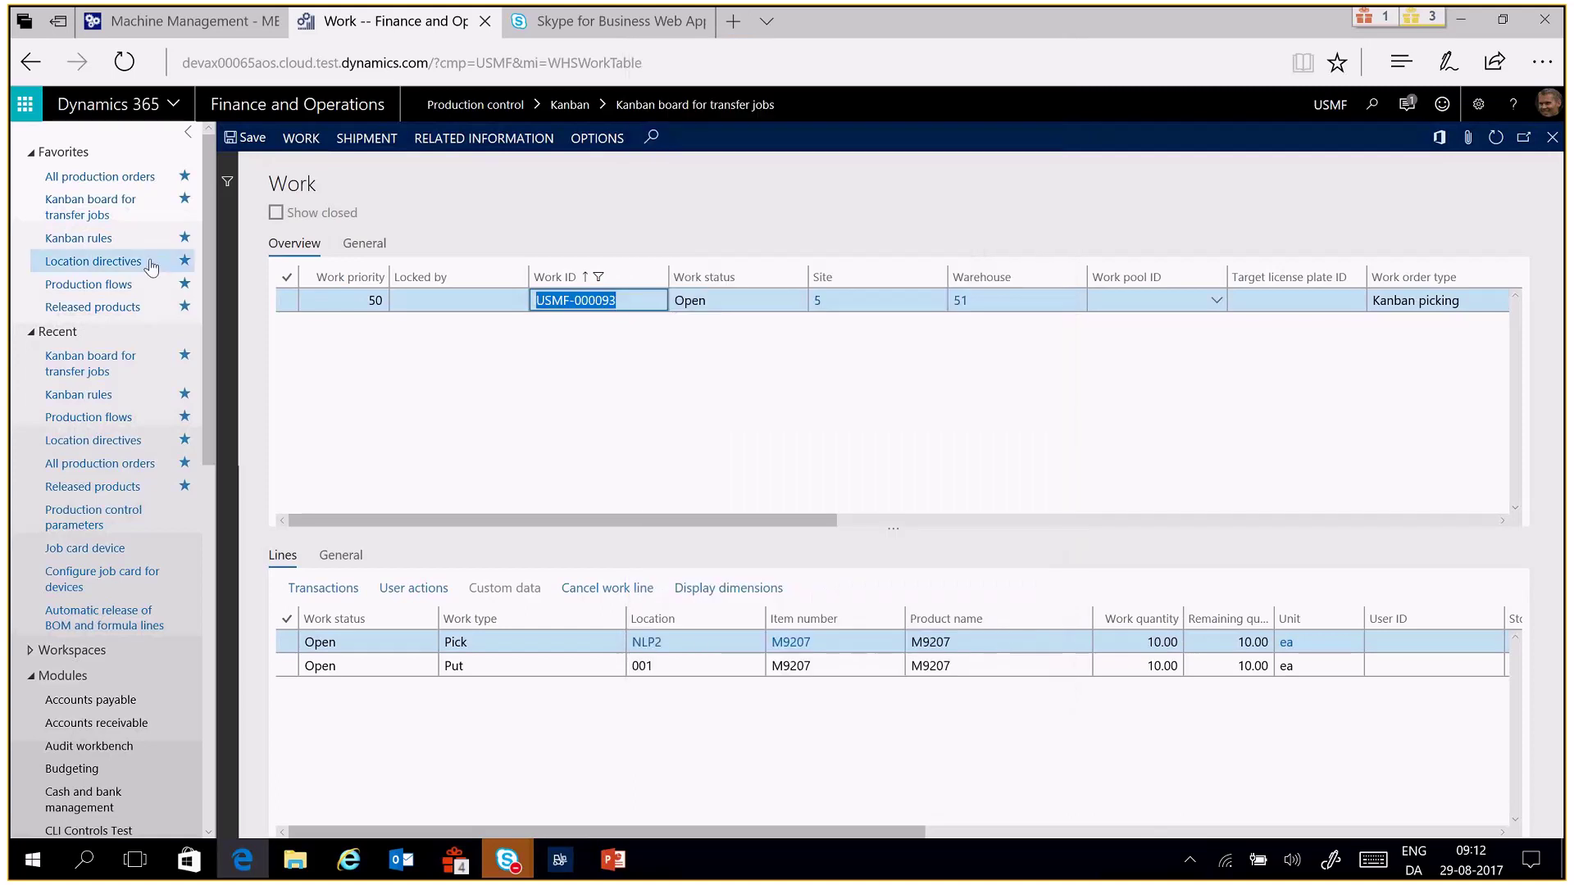
click(92, 242)
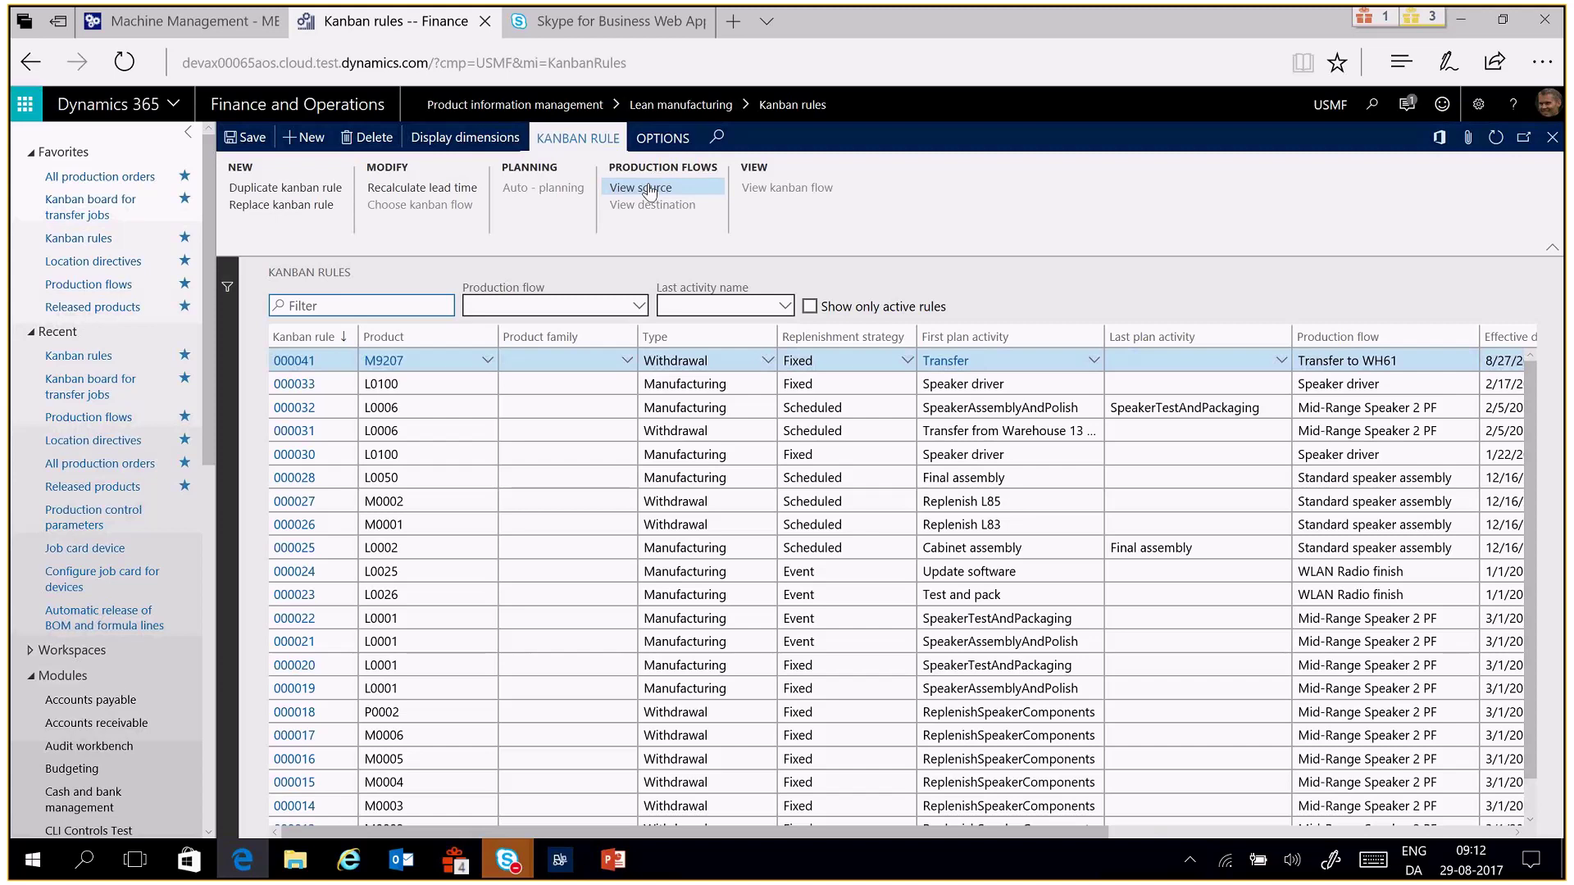
click(650, 189)
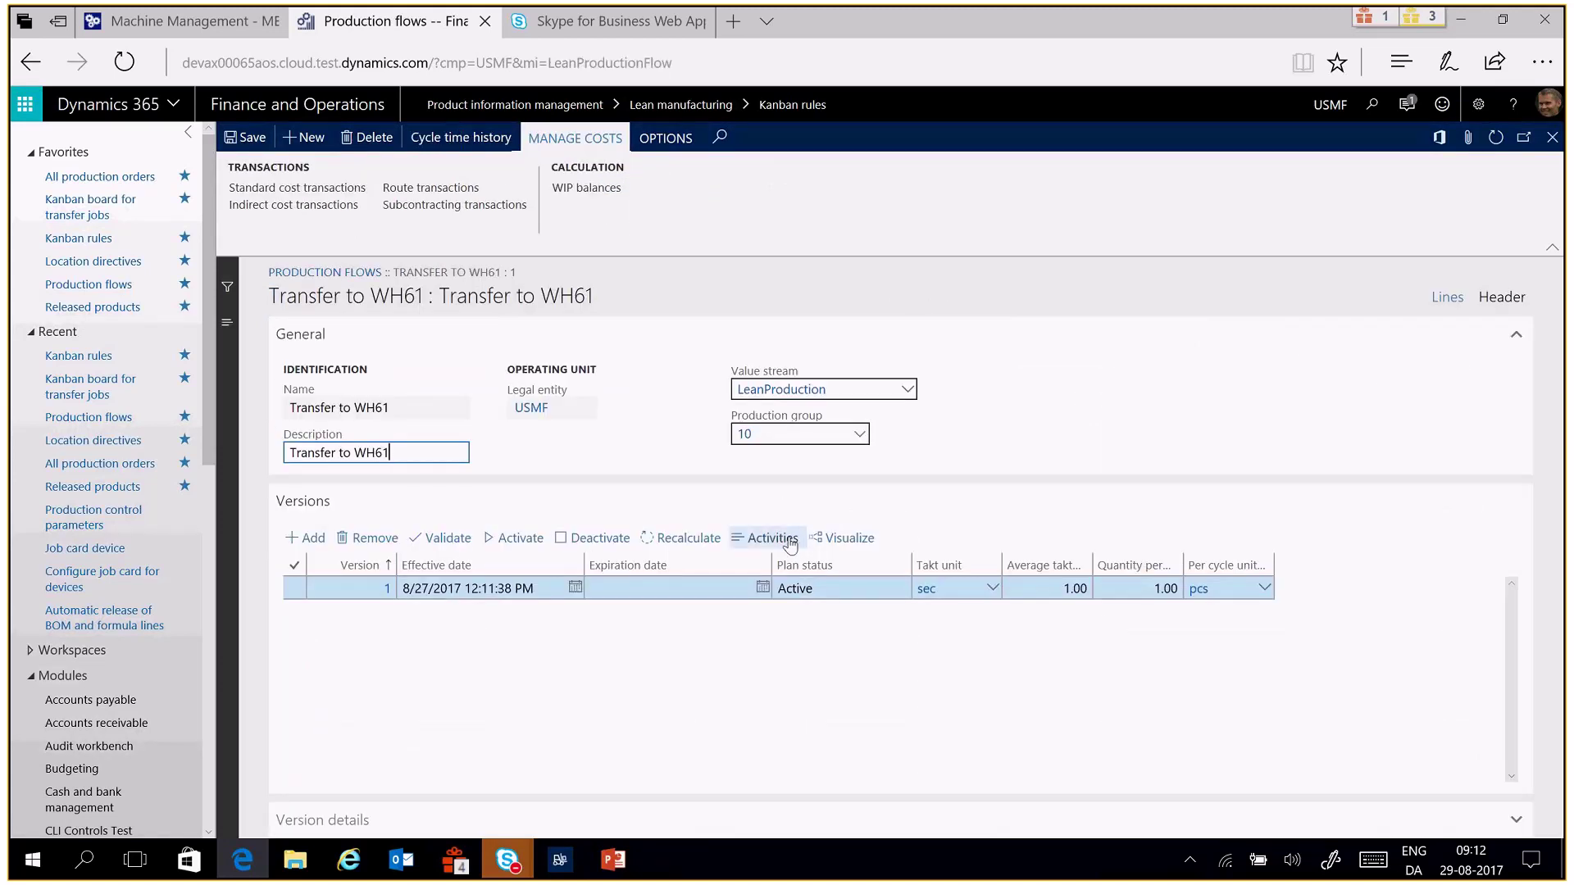
click(772, 539)
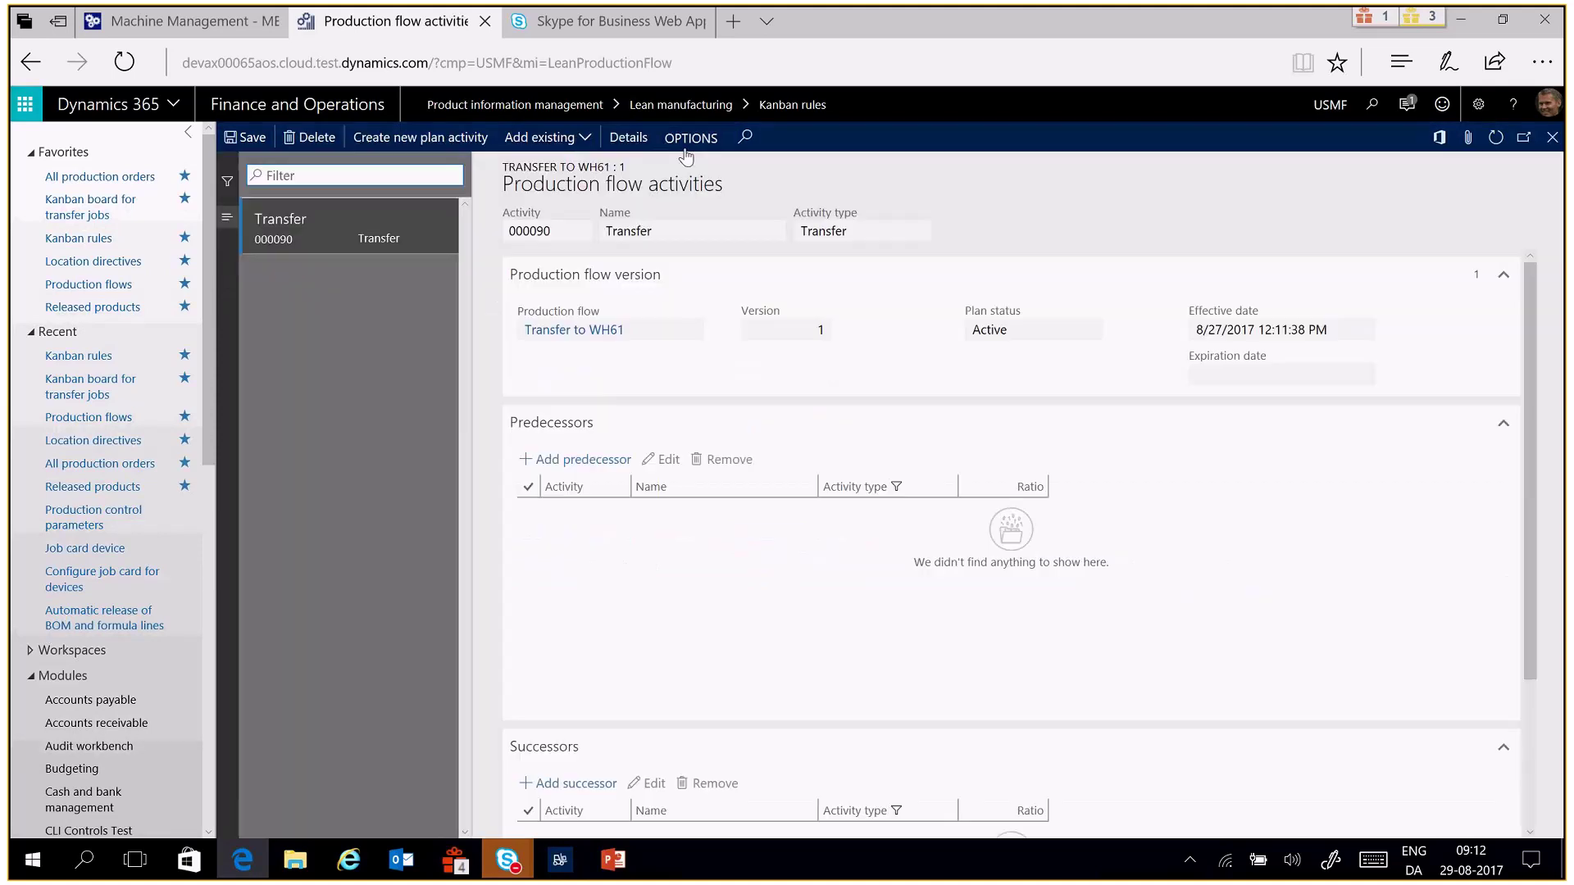
click(621, 140)
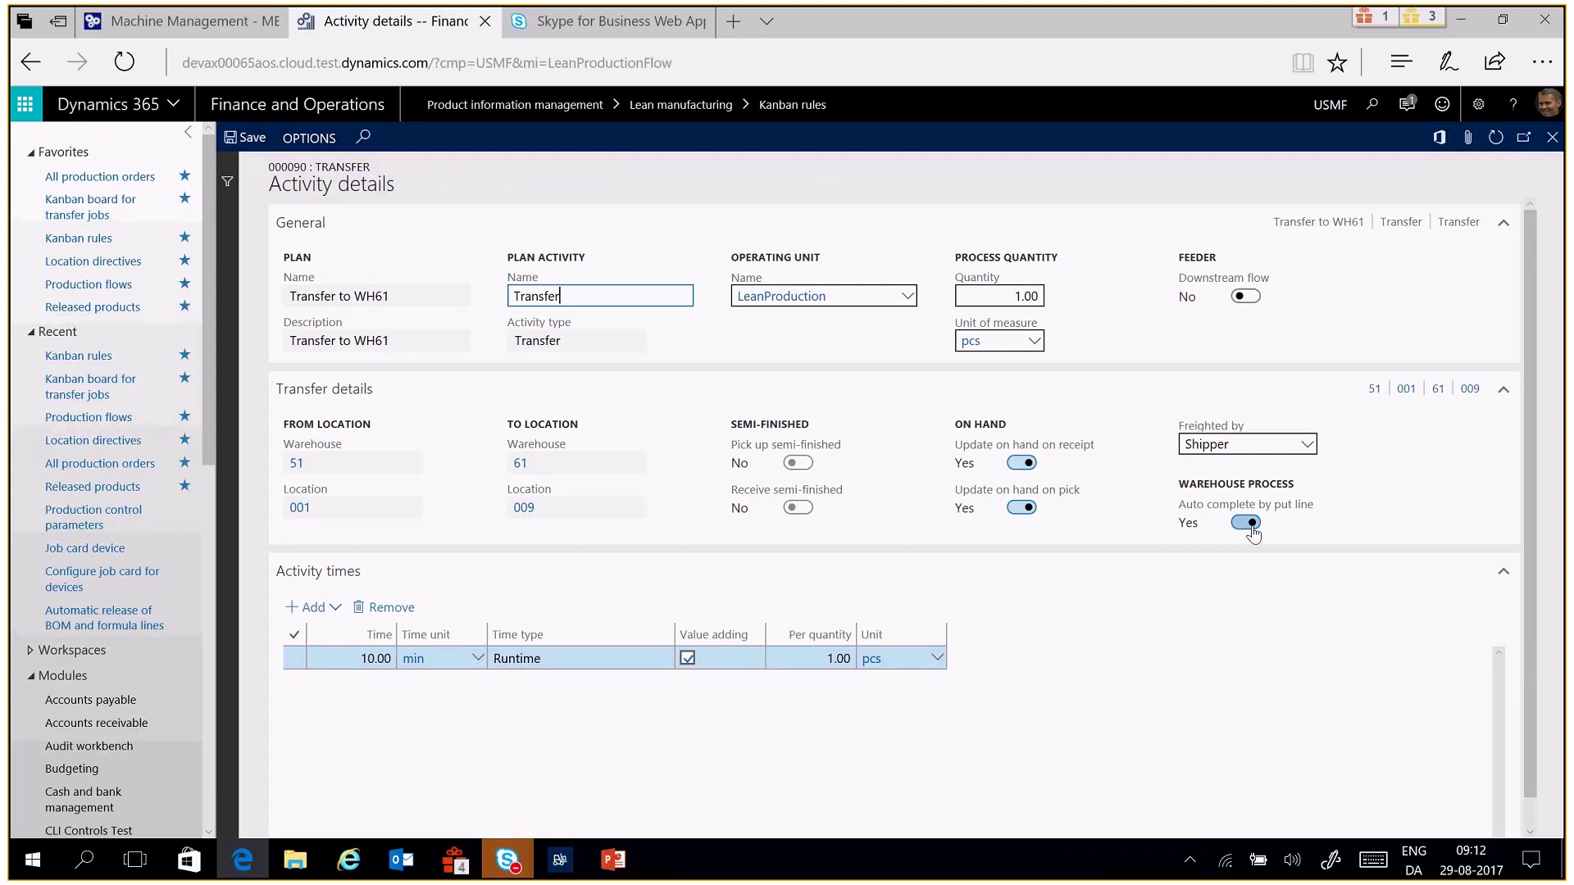
Switch to PowerPoint and present the Material replenishment using the Withdrawal Kanban slide as a slide show
click(613, 859)
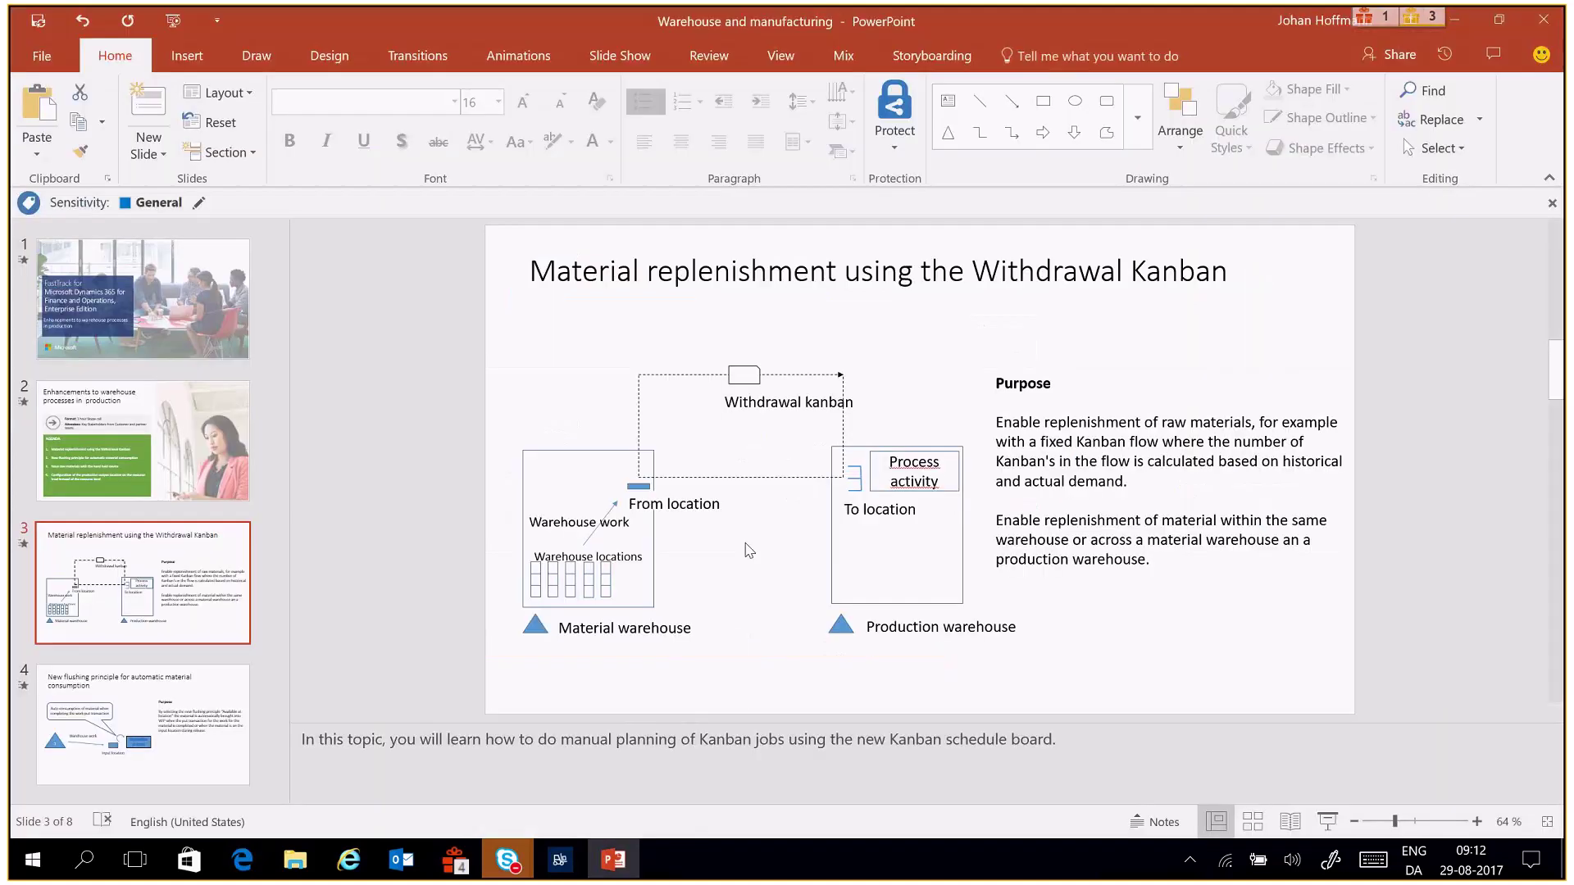
click(1327, 826)
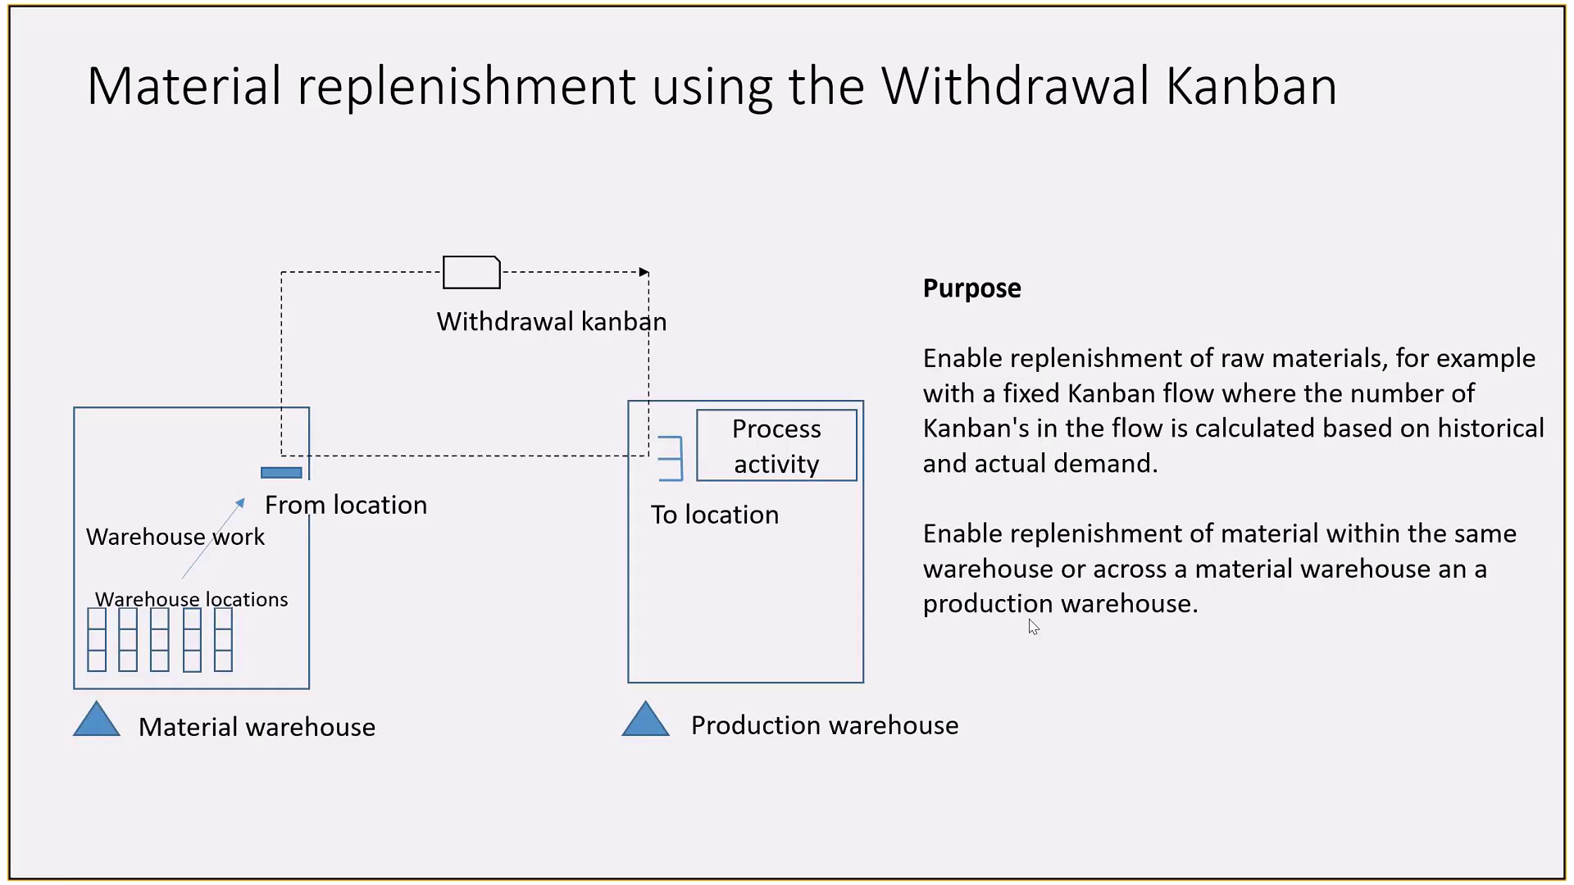
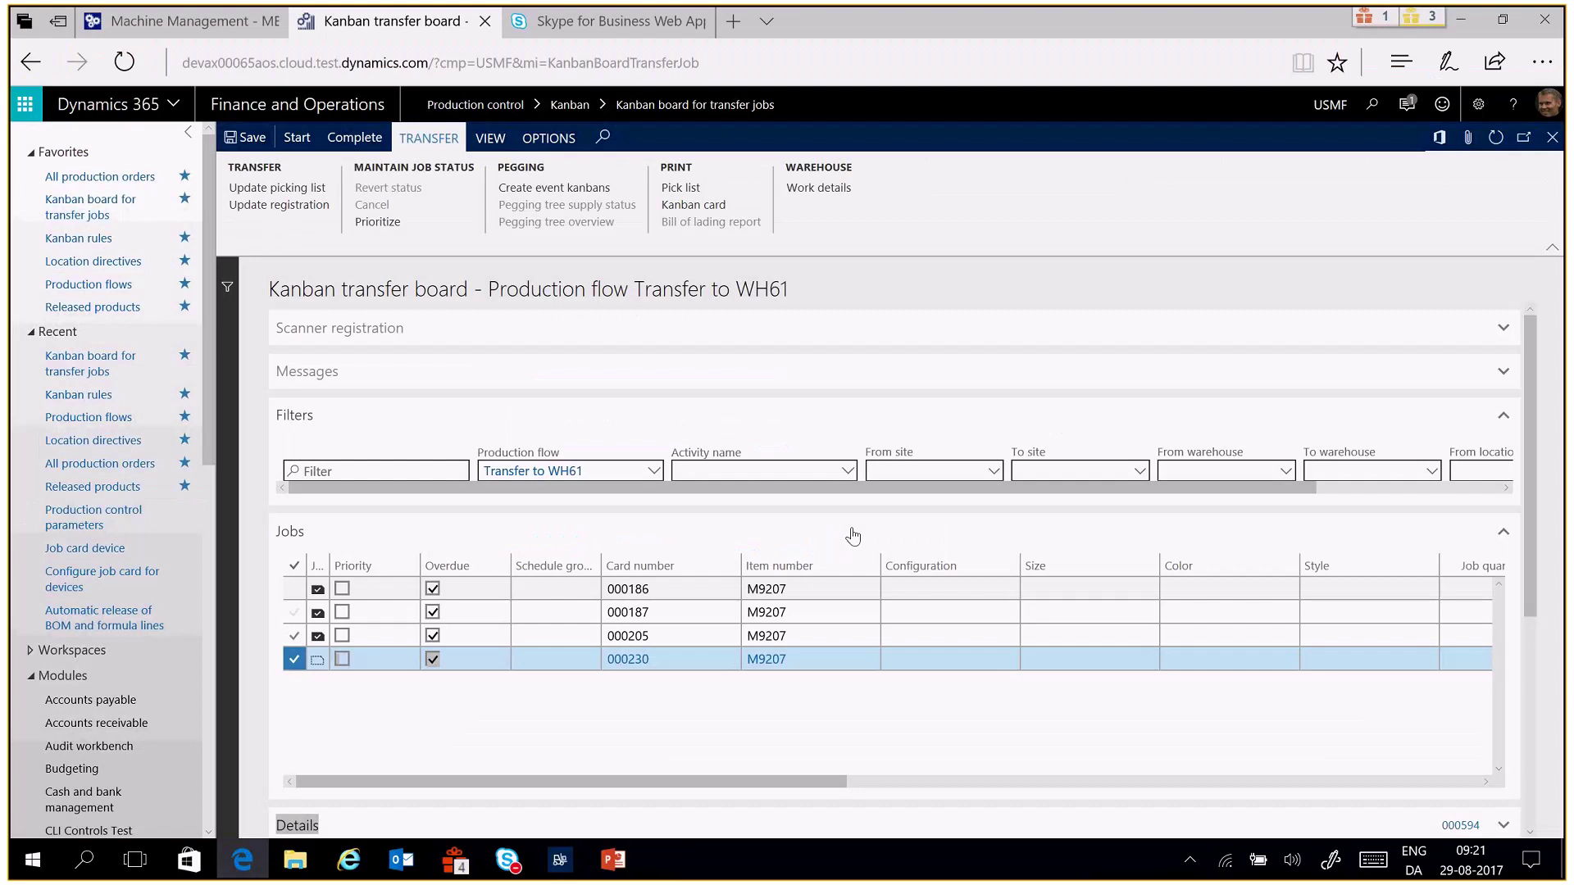
Open the BOM of the released L0101 production order and review the flushing principles of lines M9203 and M9204
click(95, 179)
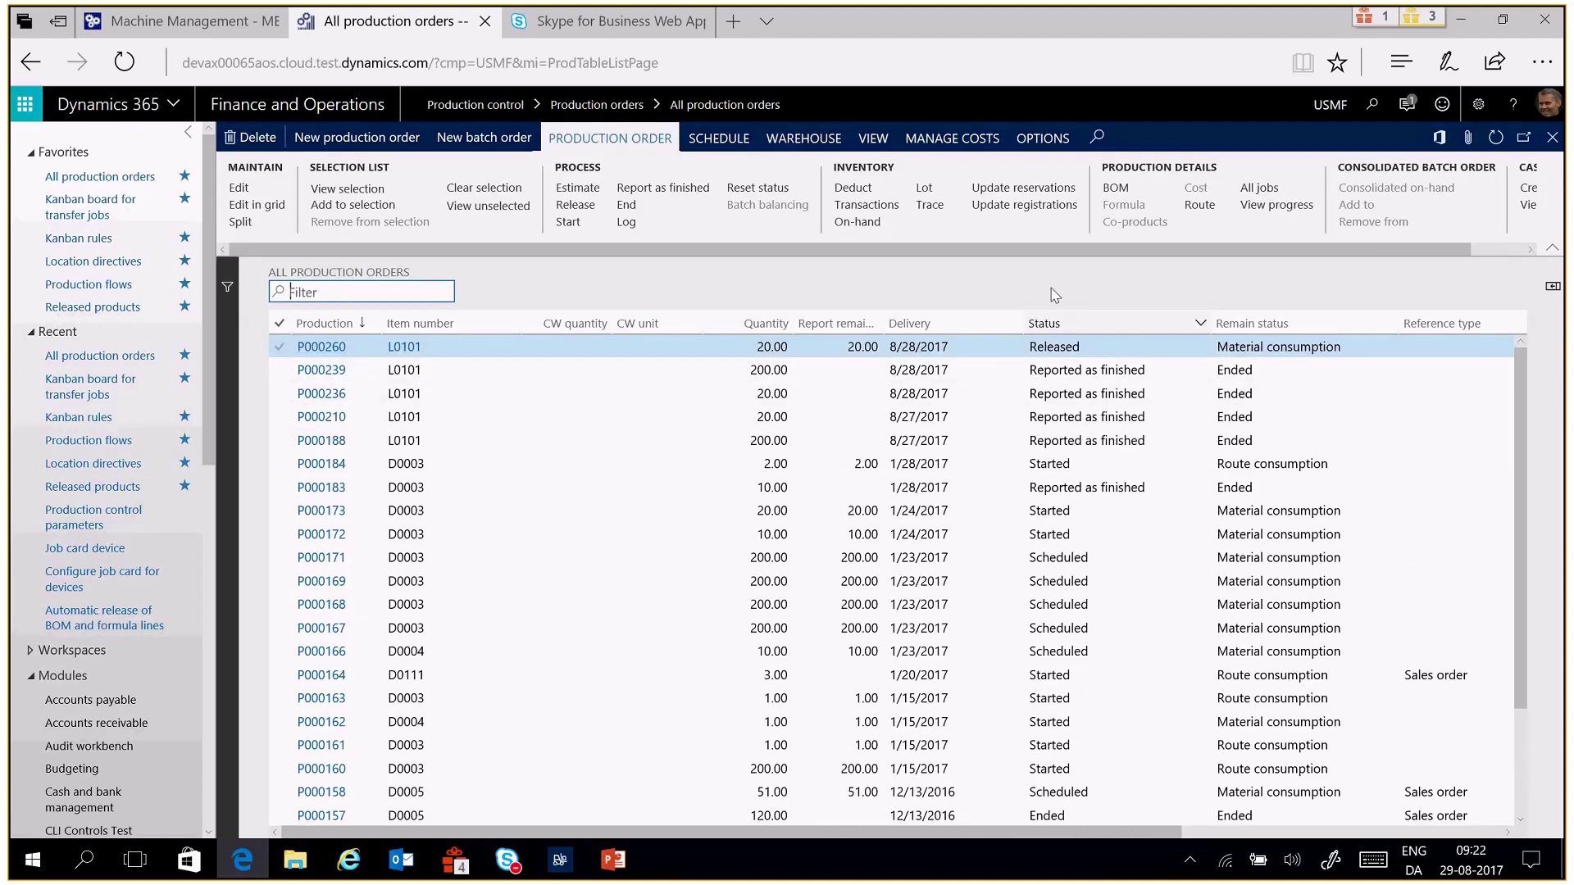
click(1119, 191)
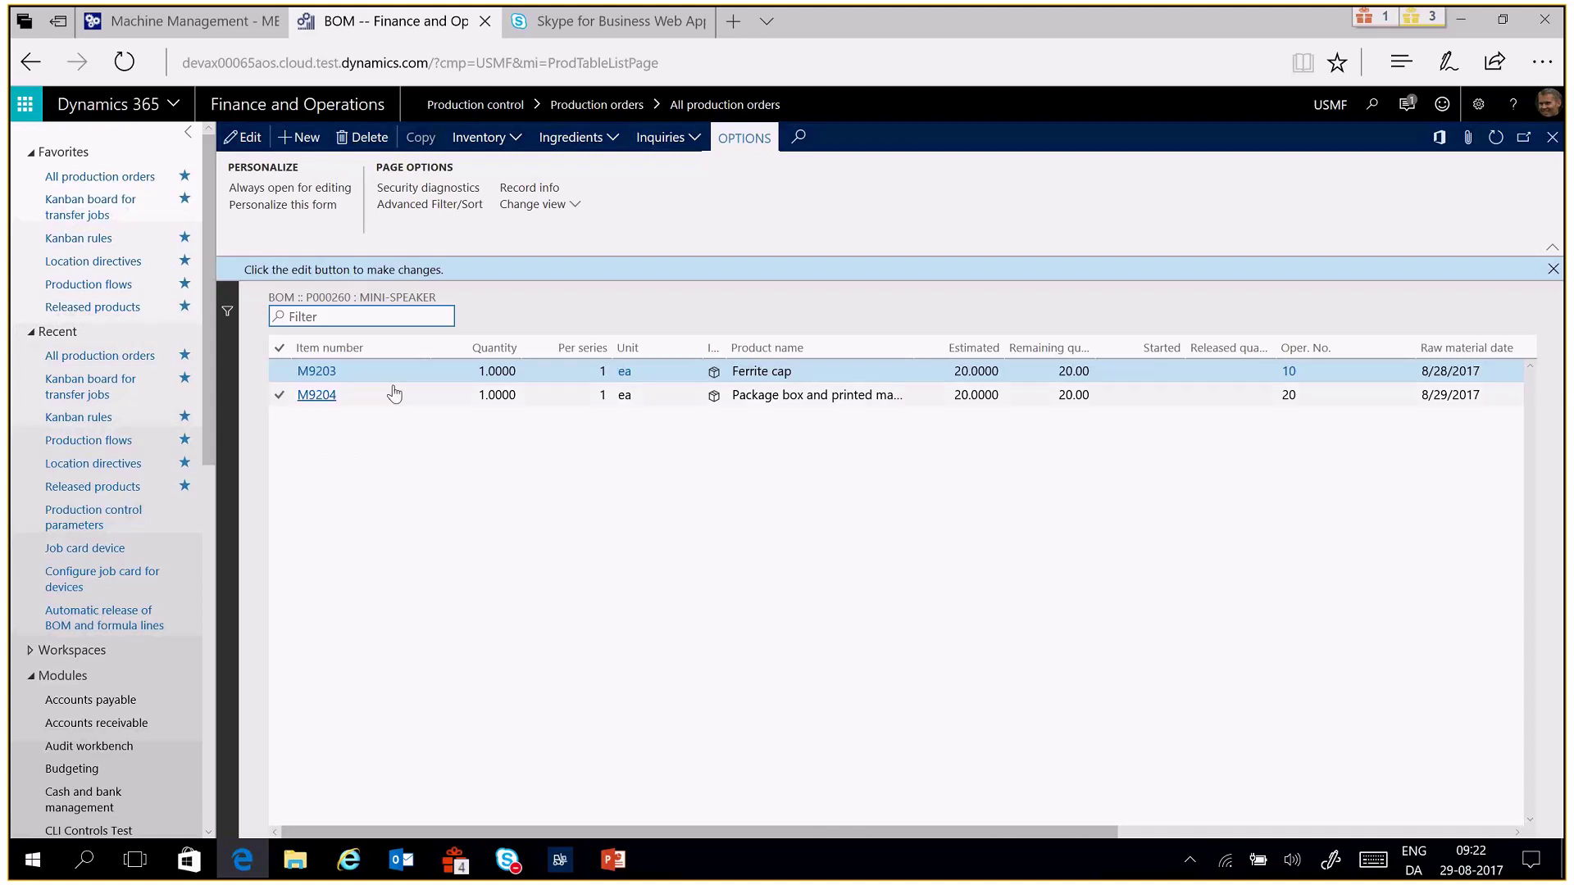
click(321, 373)
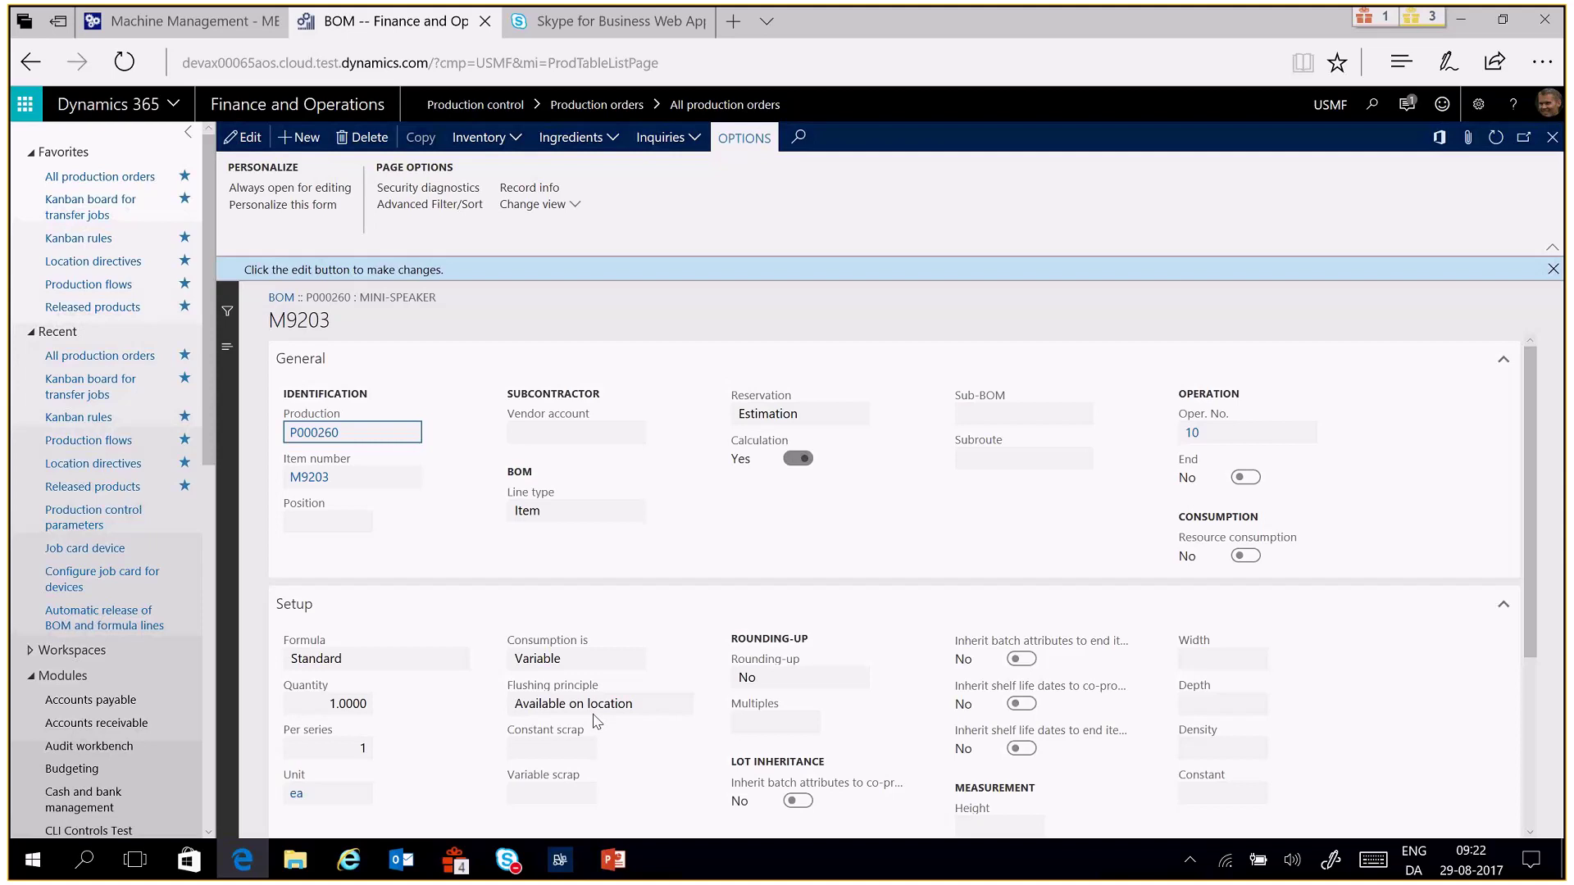
mouse_move(594, 710)
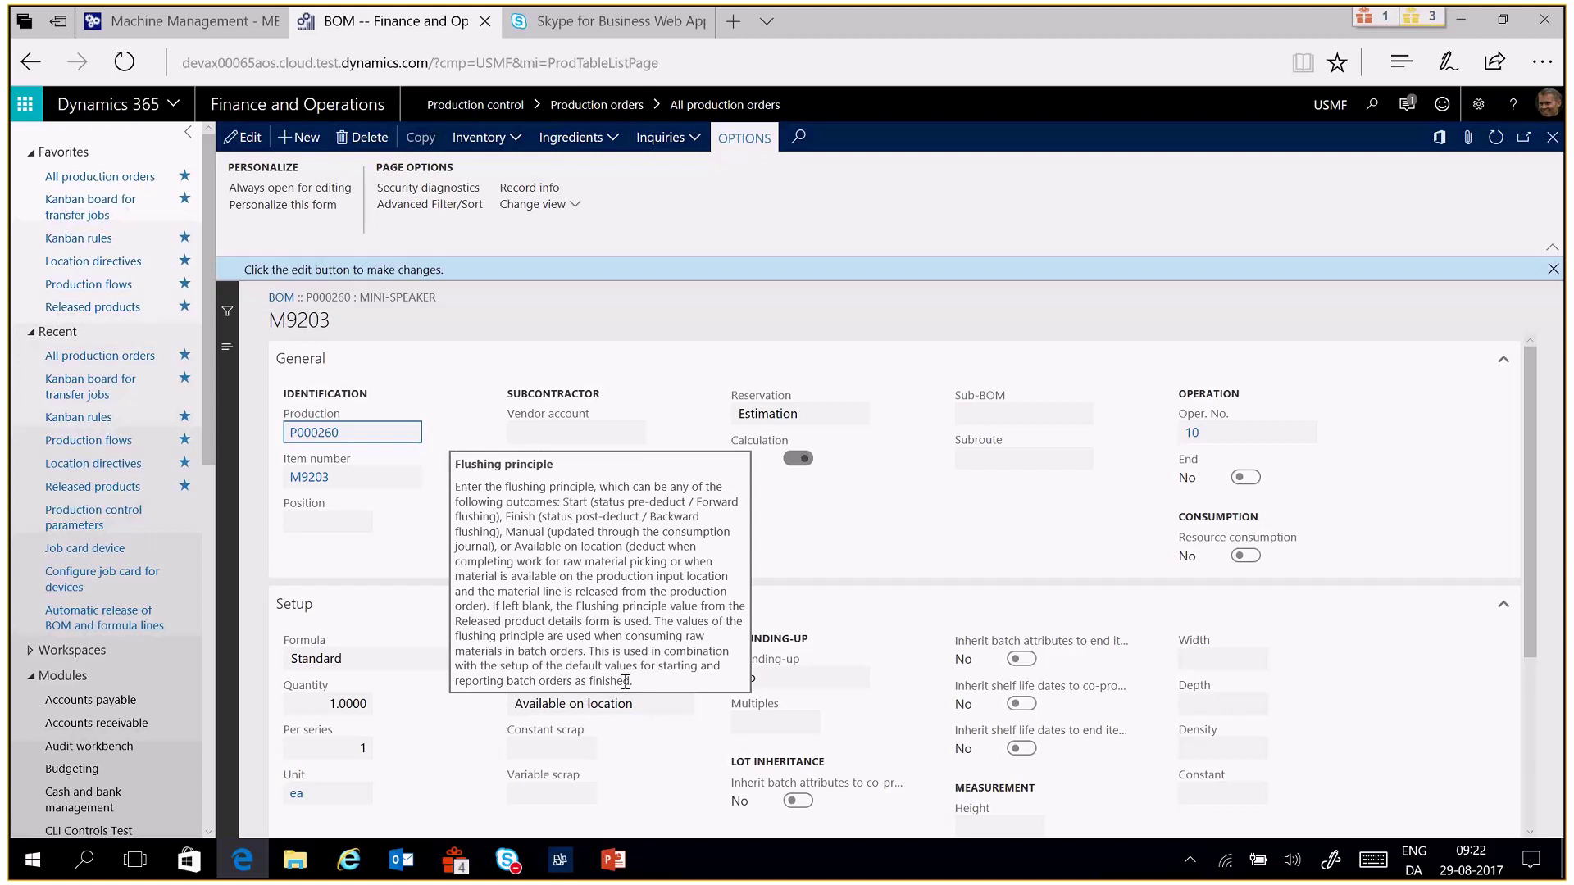
click(552, 396)
click(312, 401)
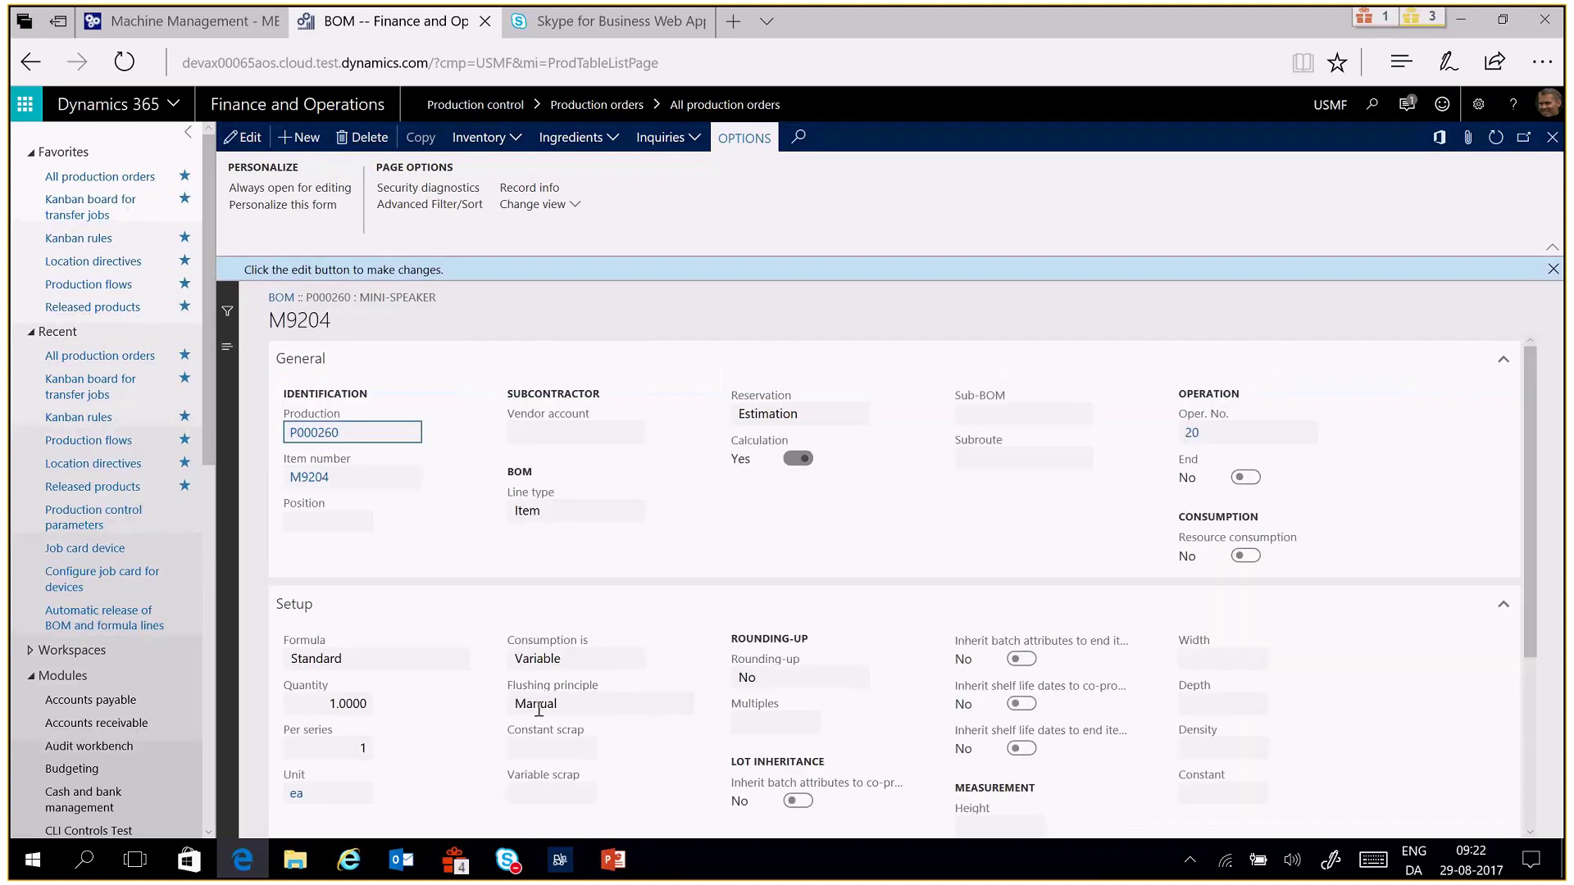
mouse_move(544, 711)
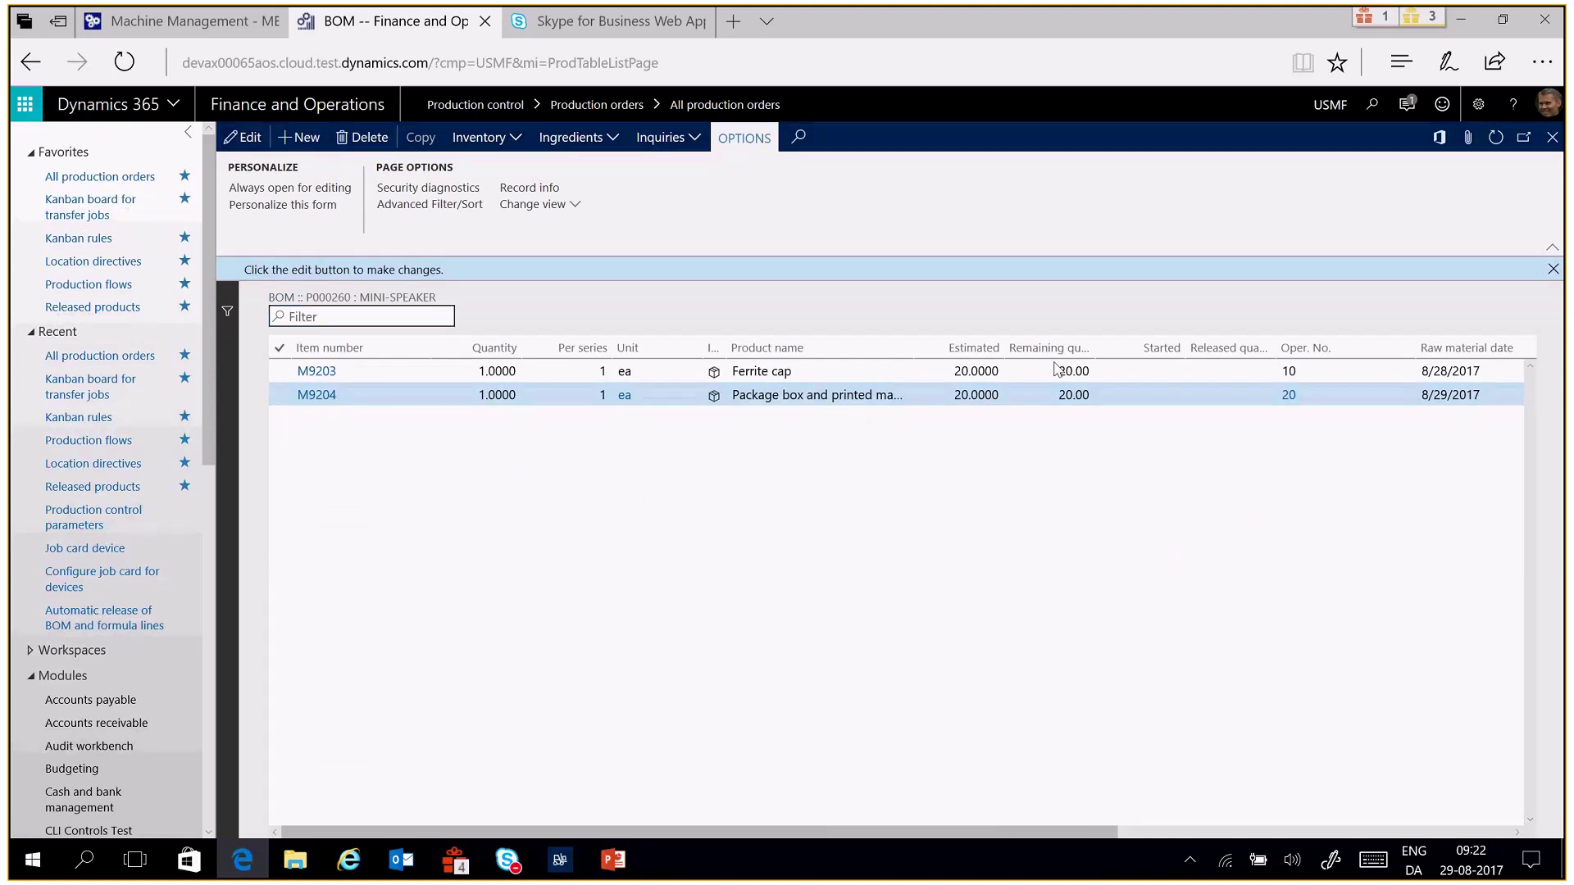
key(Escape)
Start the released L0101 production order with automatic BOM consumption set to Flushing principle
click(569, 222)
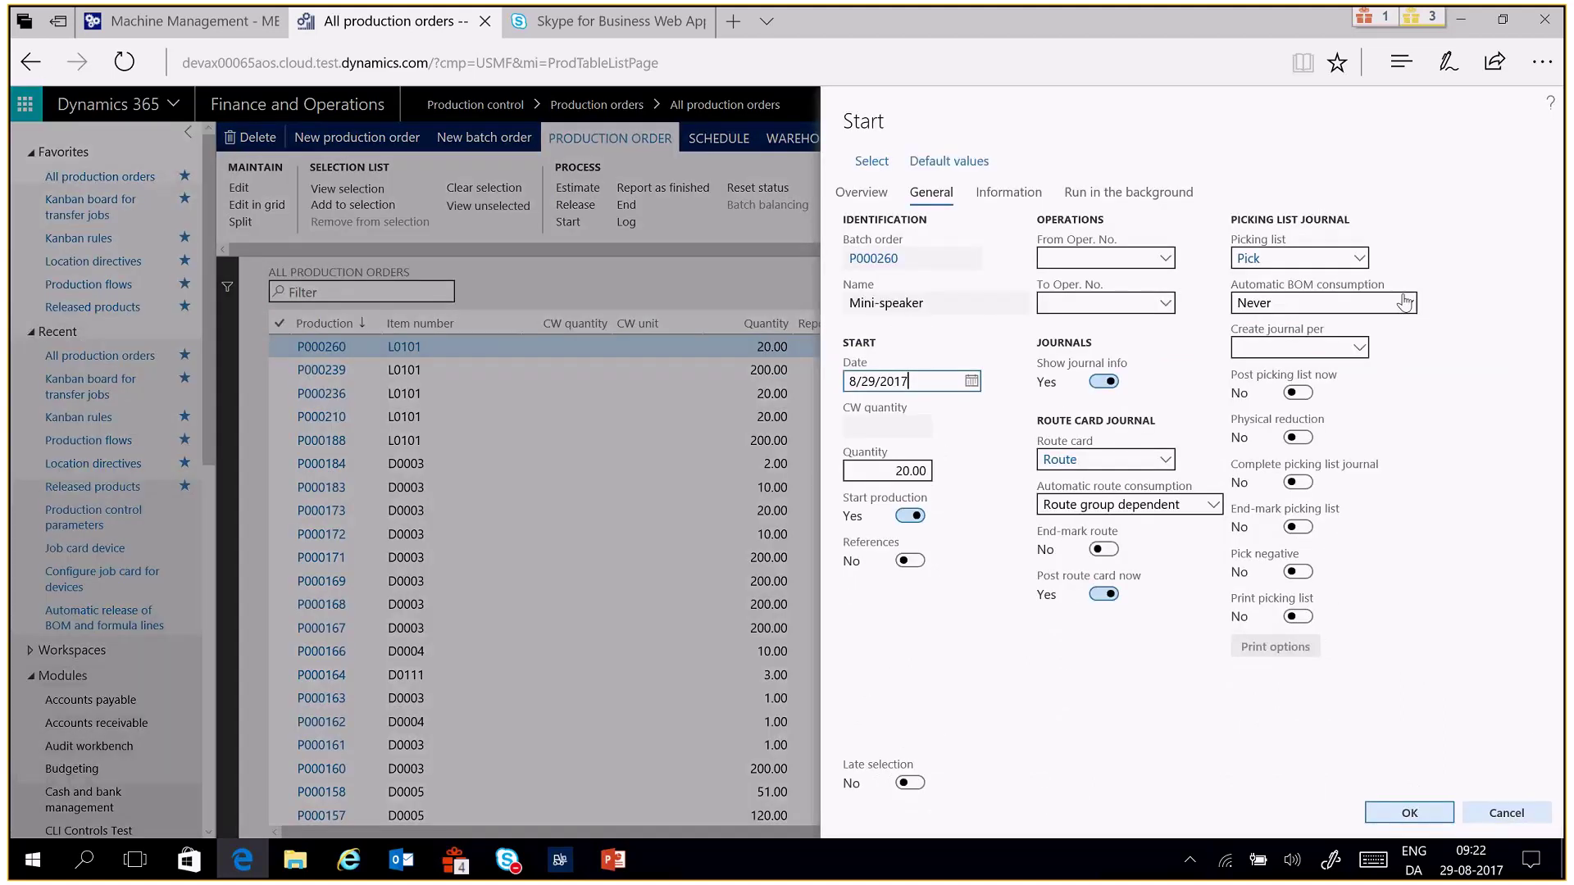
click(1404, 303)
click(1295, 327)
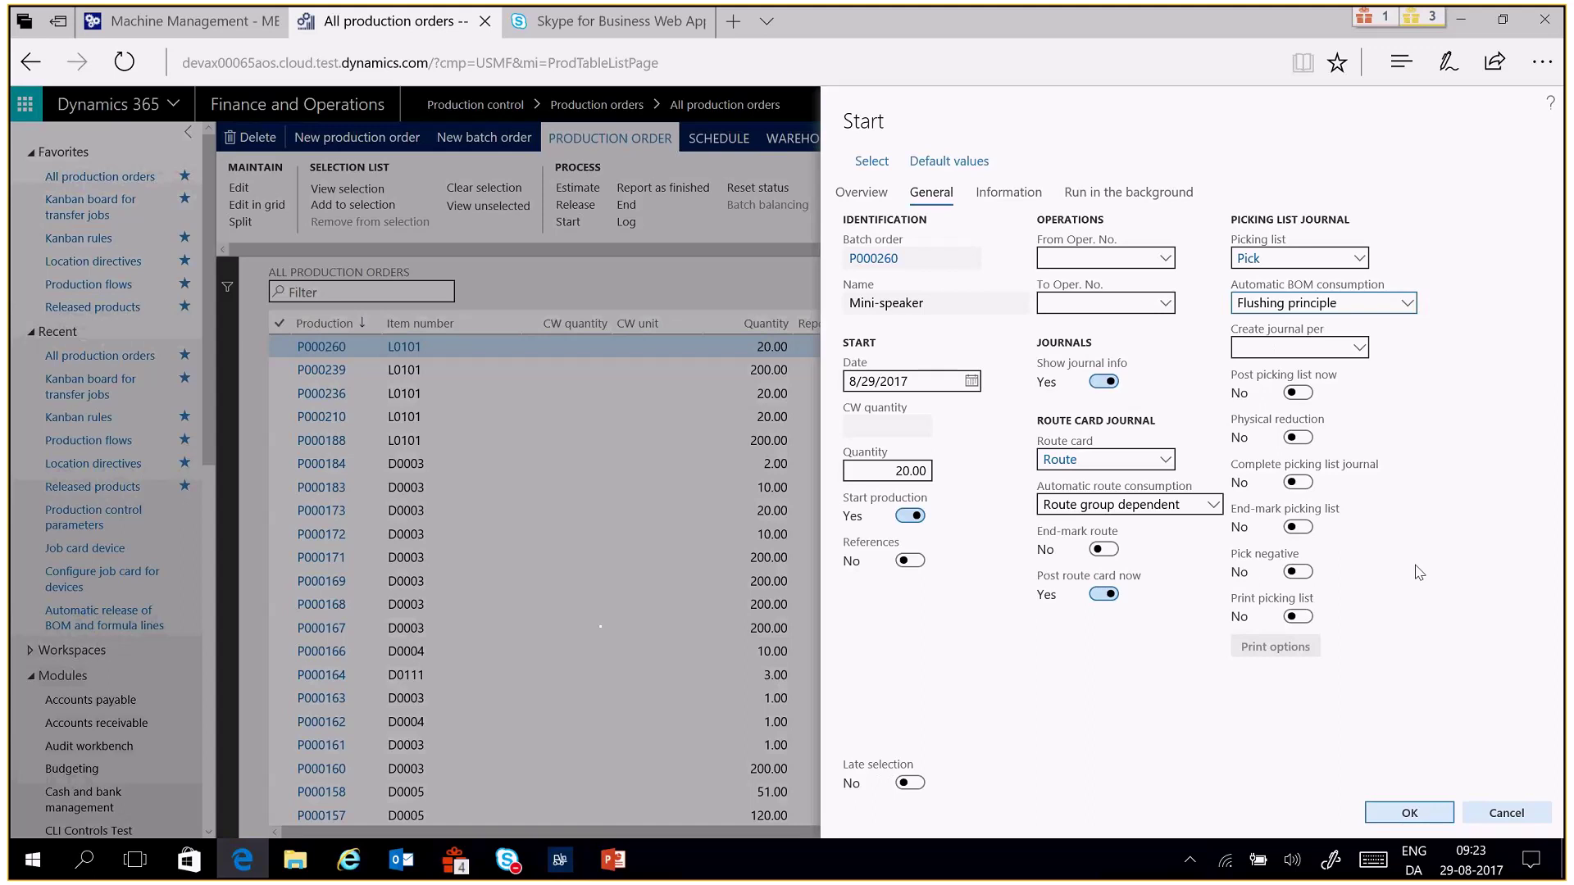
click(1410, 814)
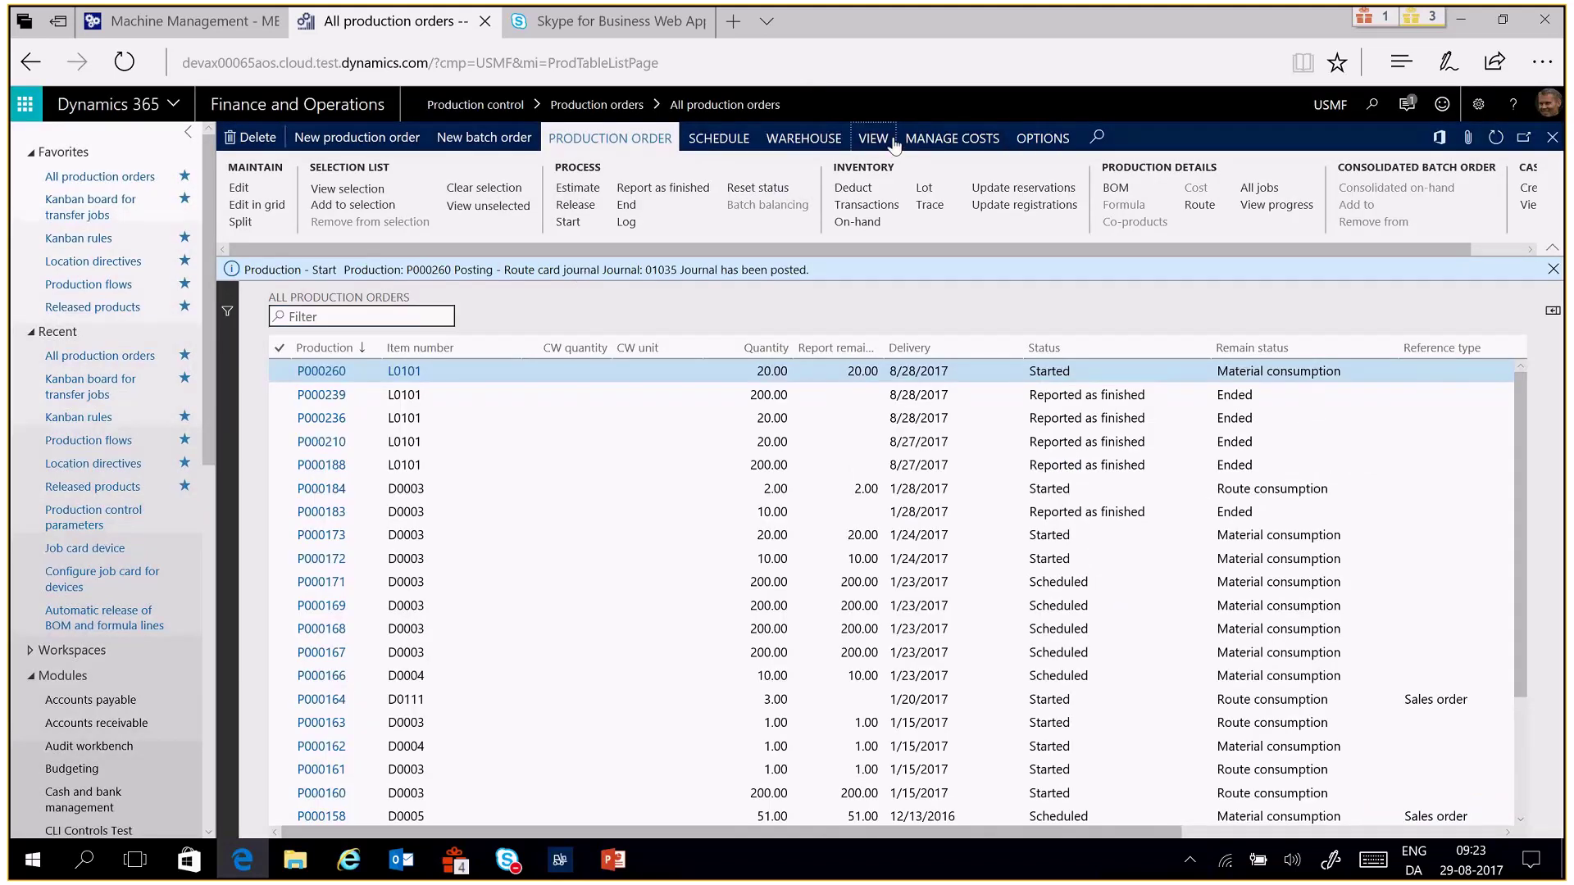
Check the picking list journals of the started L0101 production order and return to the order list
click(853, 139)
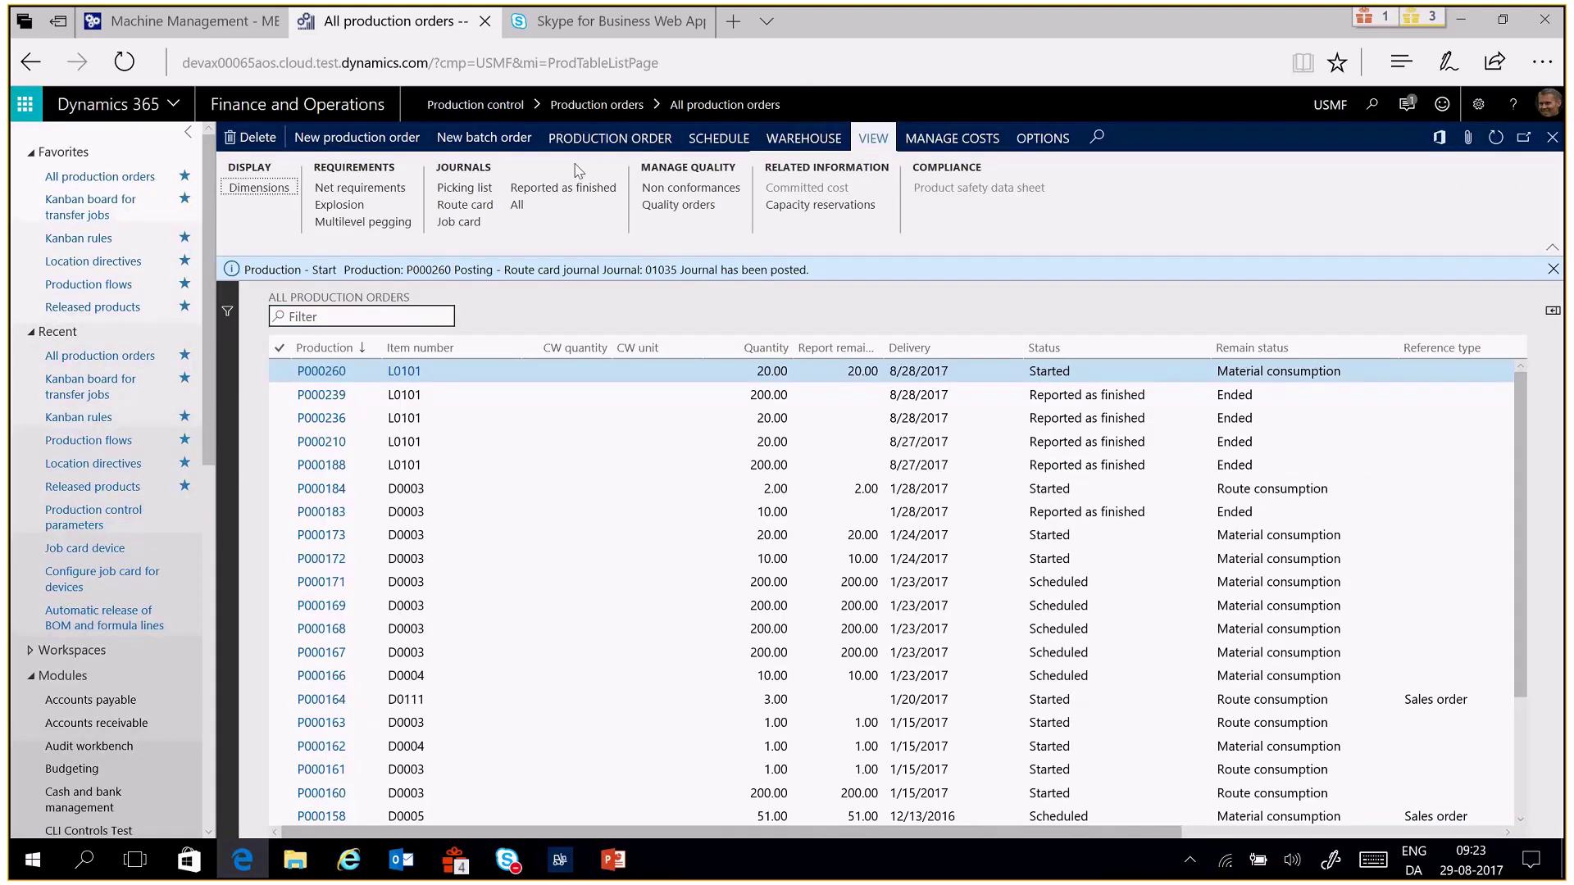
click(479, 189)
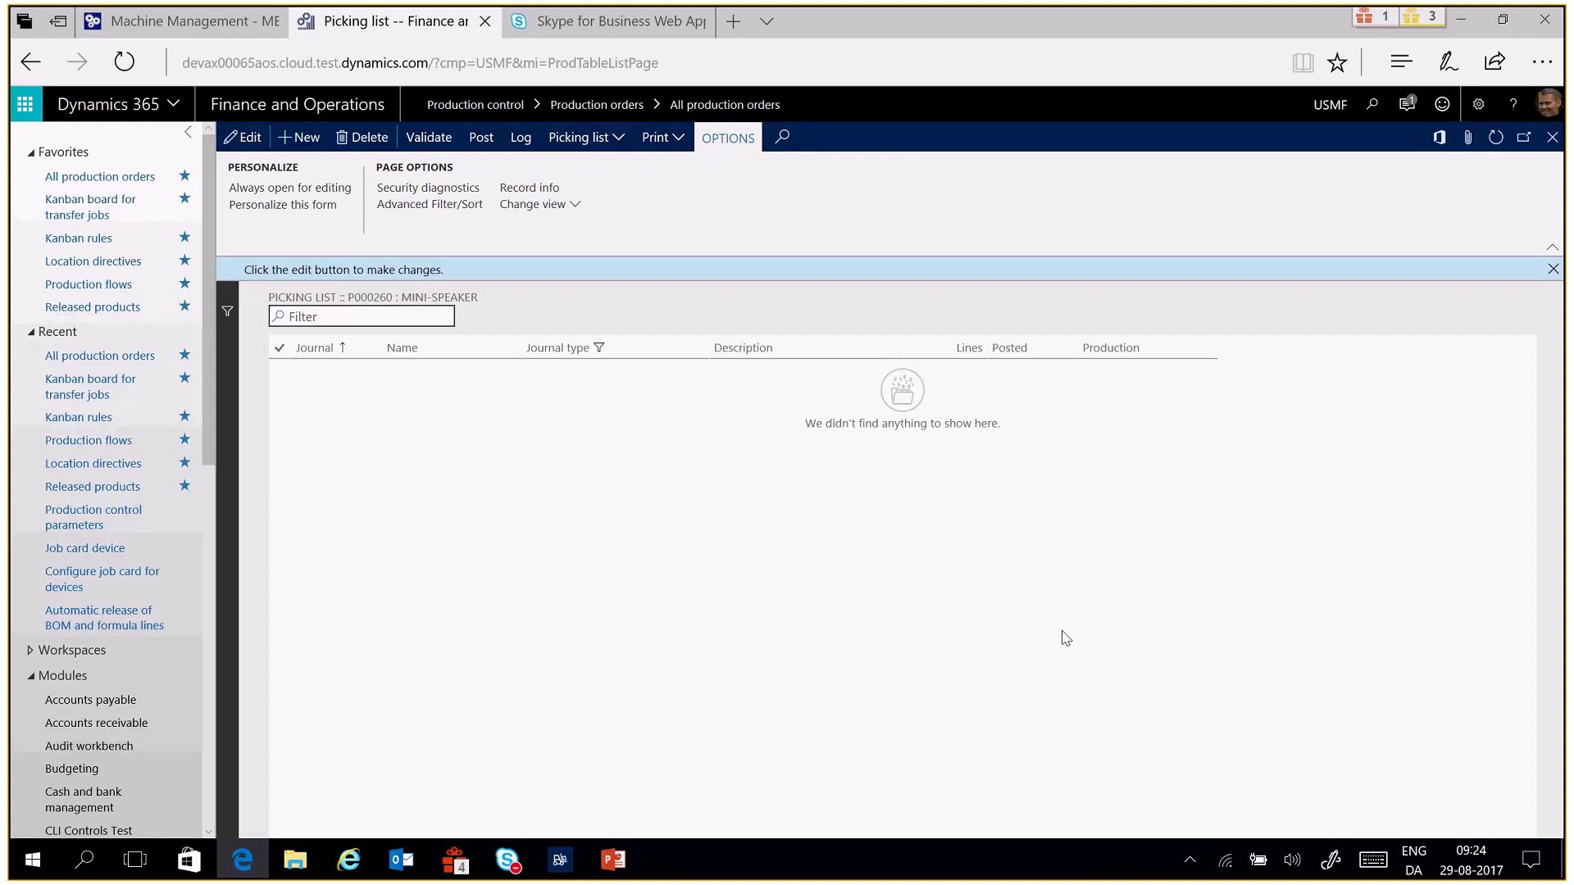
key(Escape)
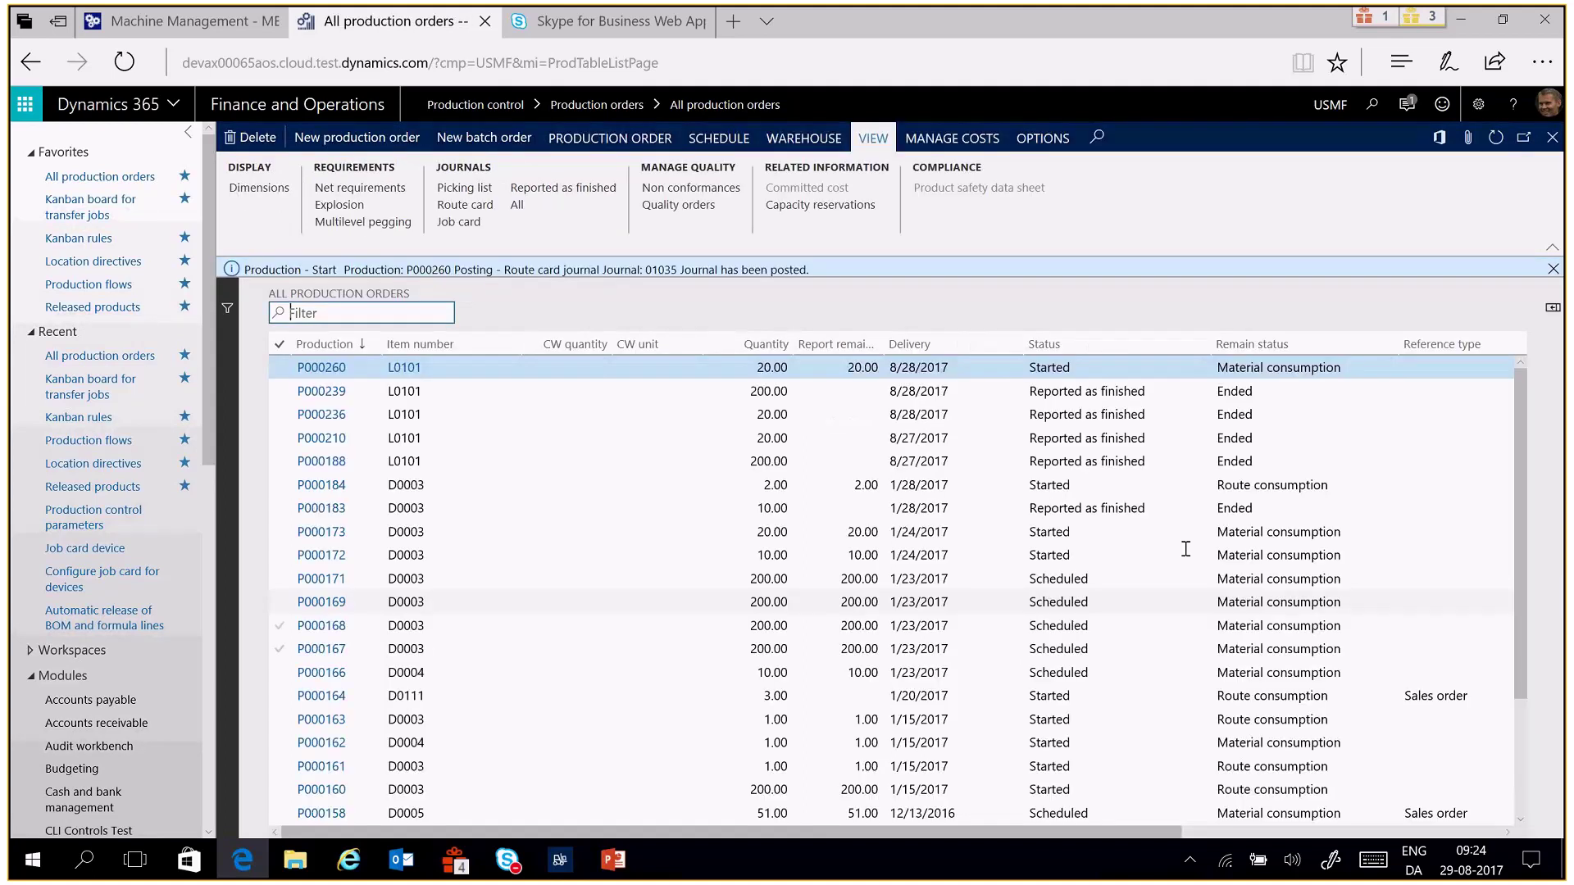
Open the warehouse work details of the L0101 production order and copy work ID USMF-000118 for item M9203
click(803, 138)
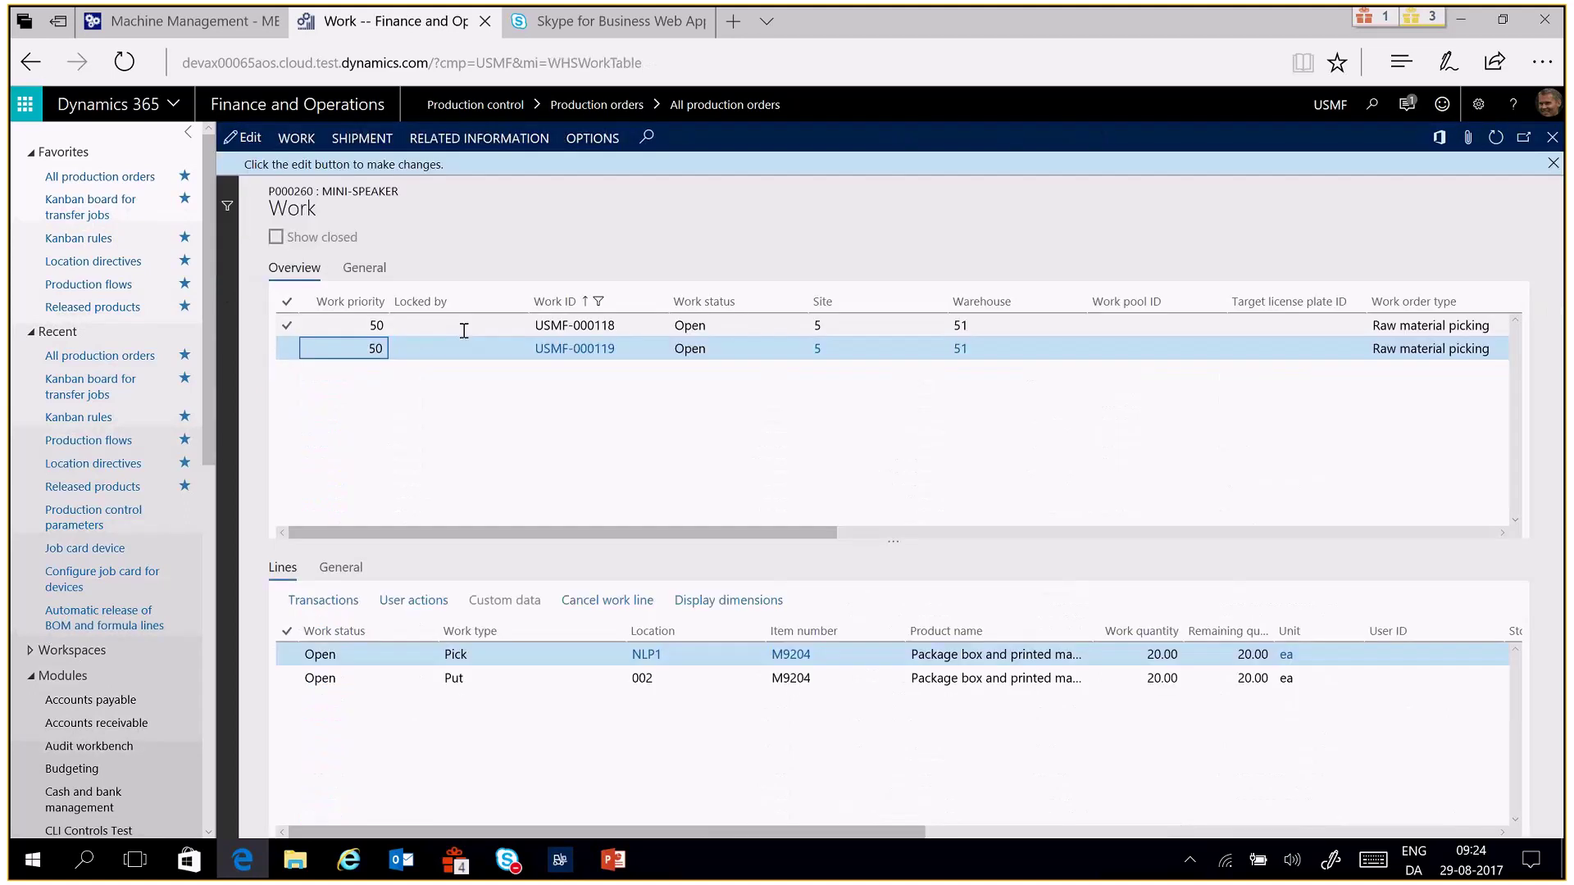
click(464, 330)
key(Tab)
key(ctrl+c)
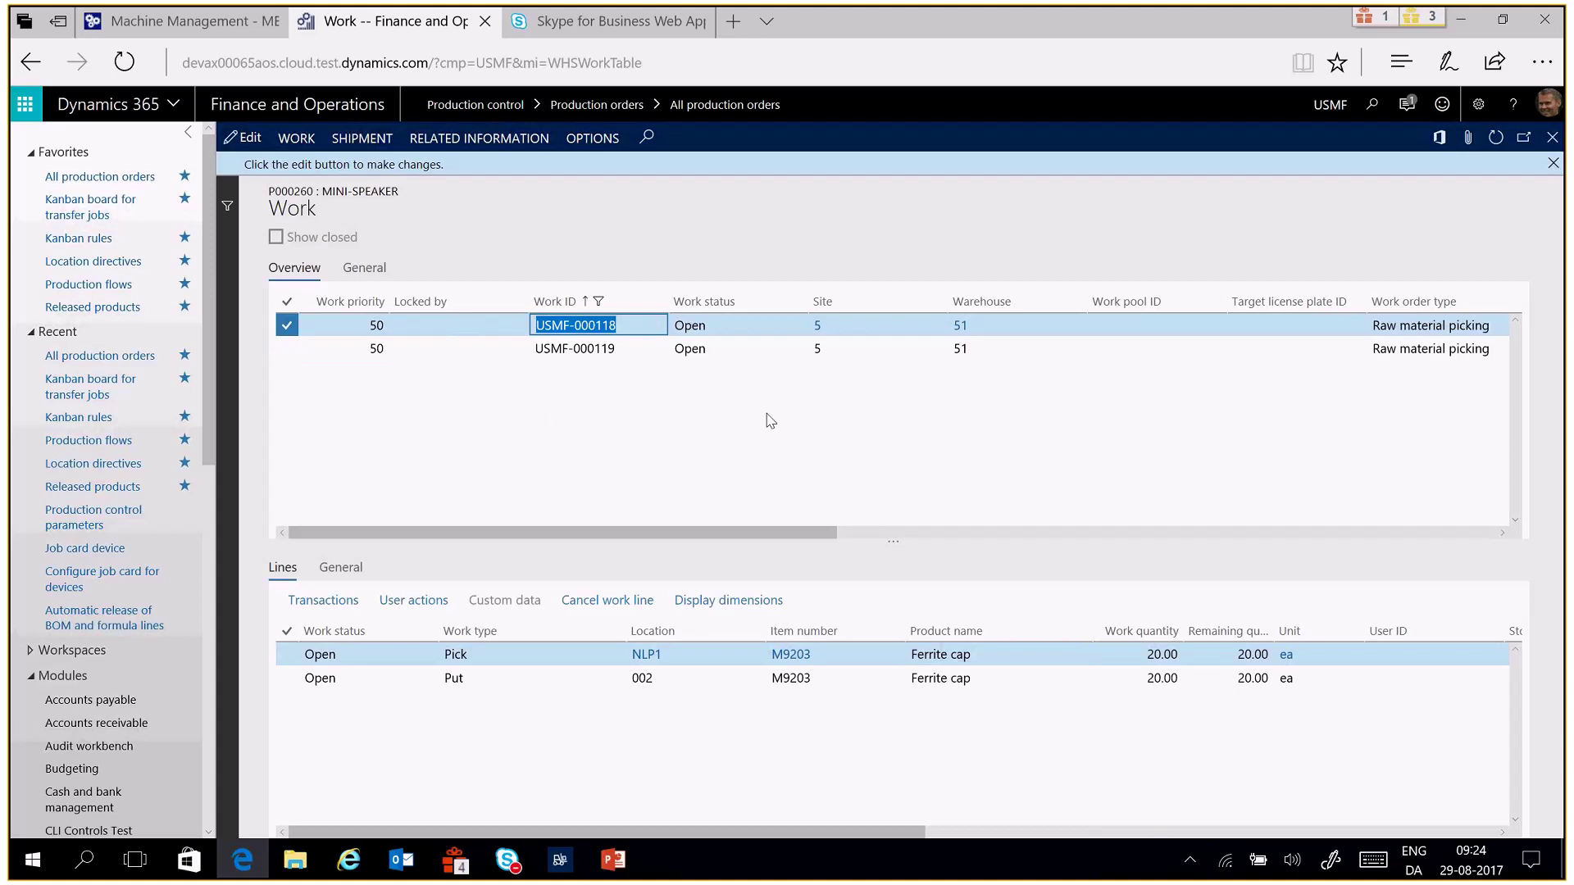
Switch to the Warehousing app and cancel the Empty scan task to return to the production activities
click(561, 863)
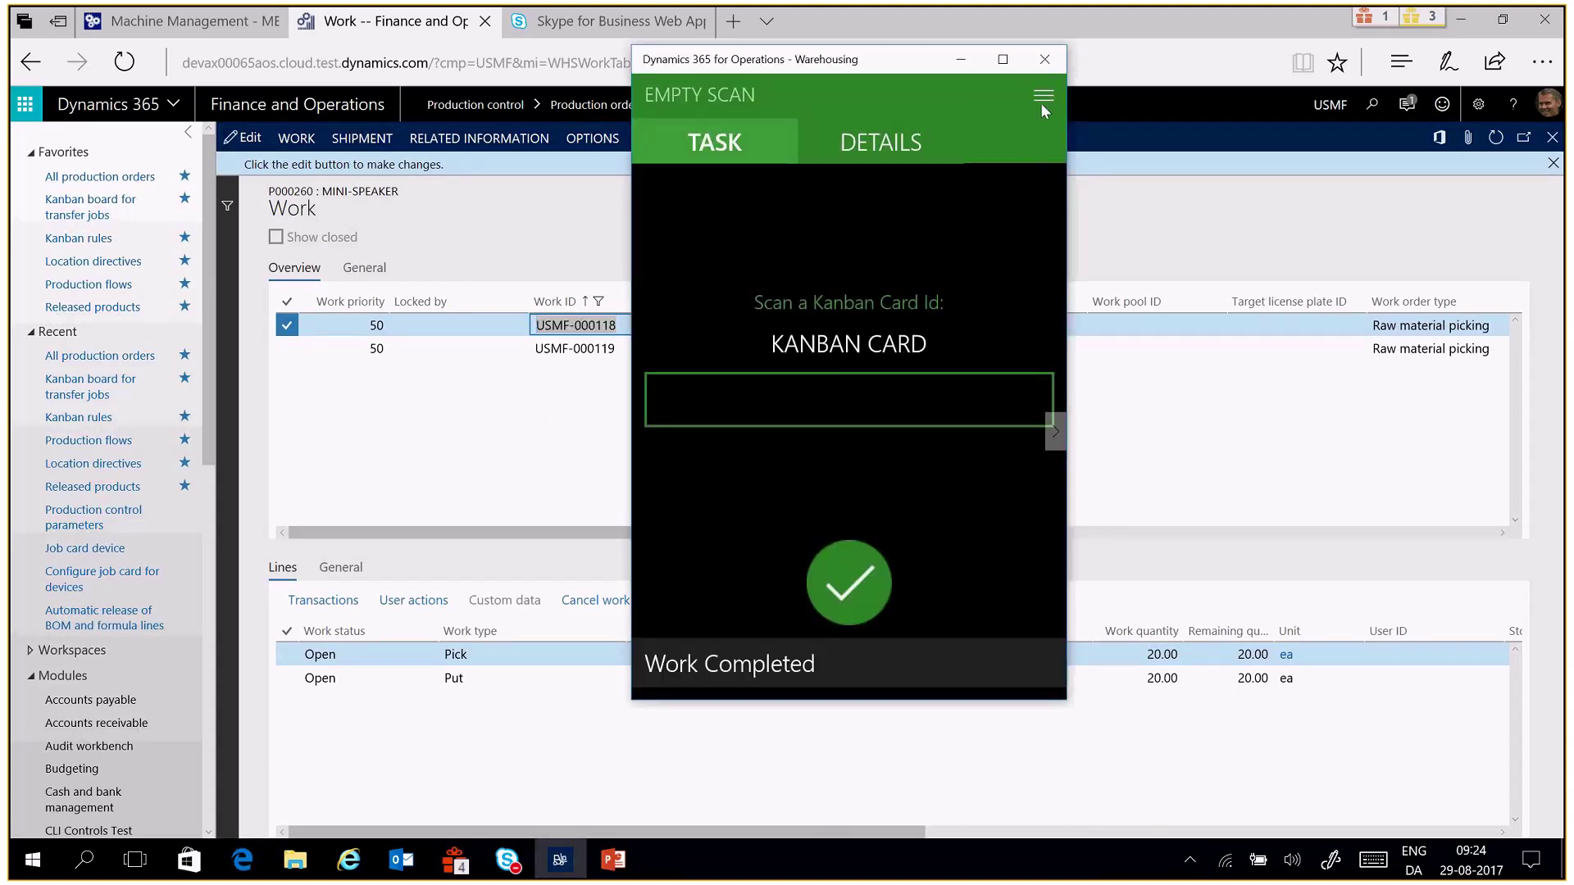
click(1041, 104)
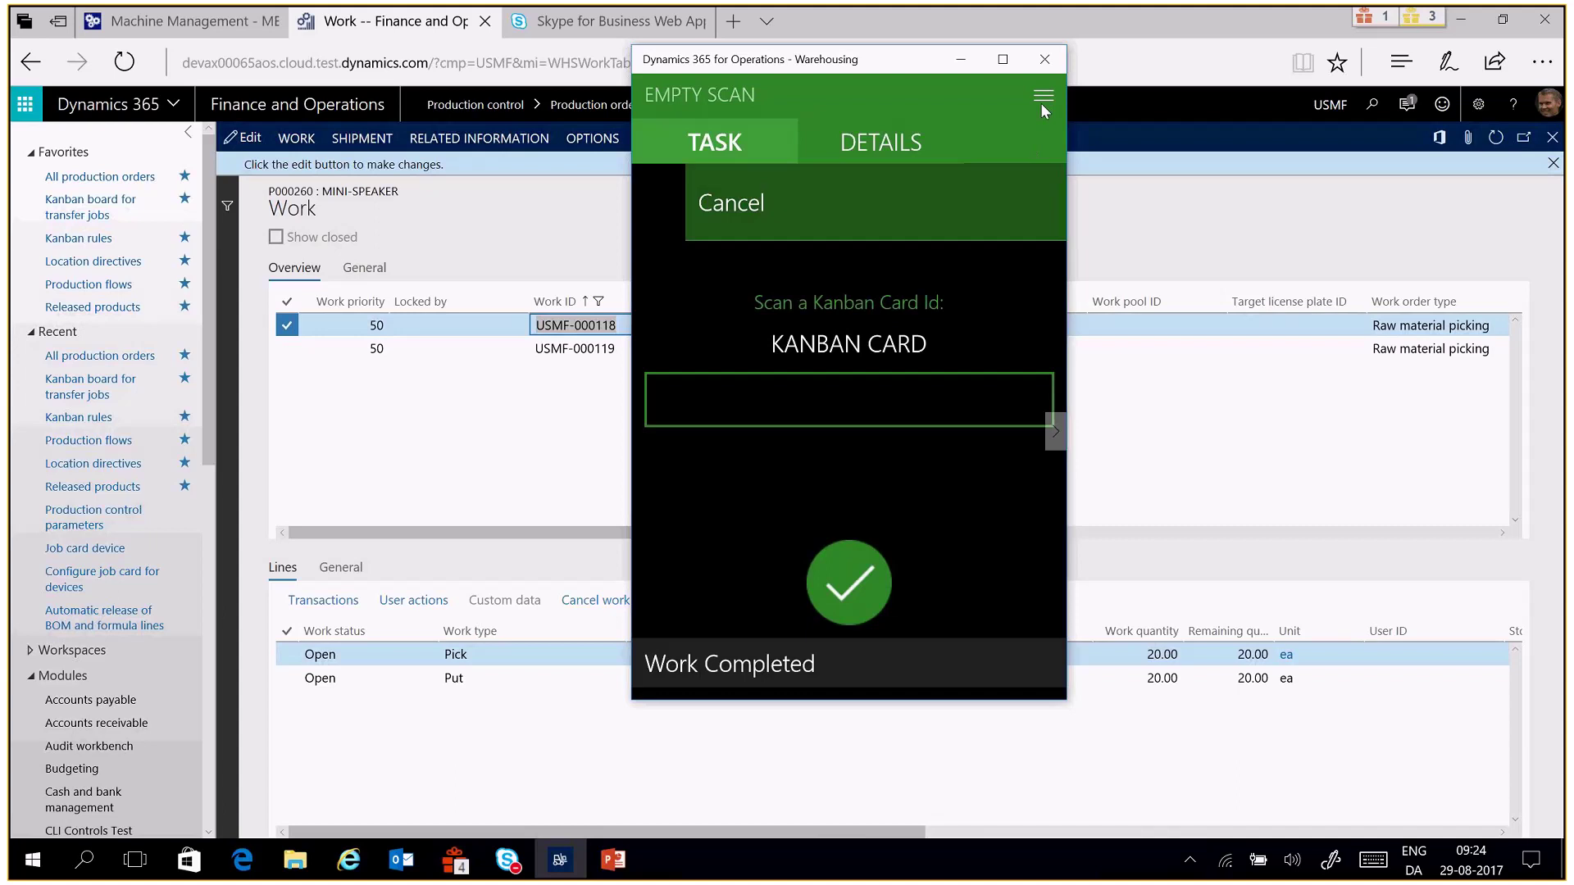
click(949, 200)
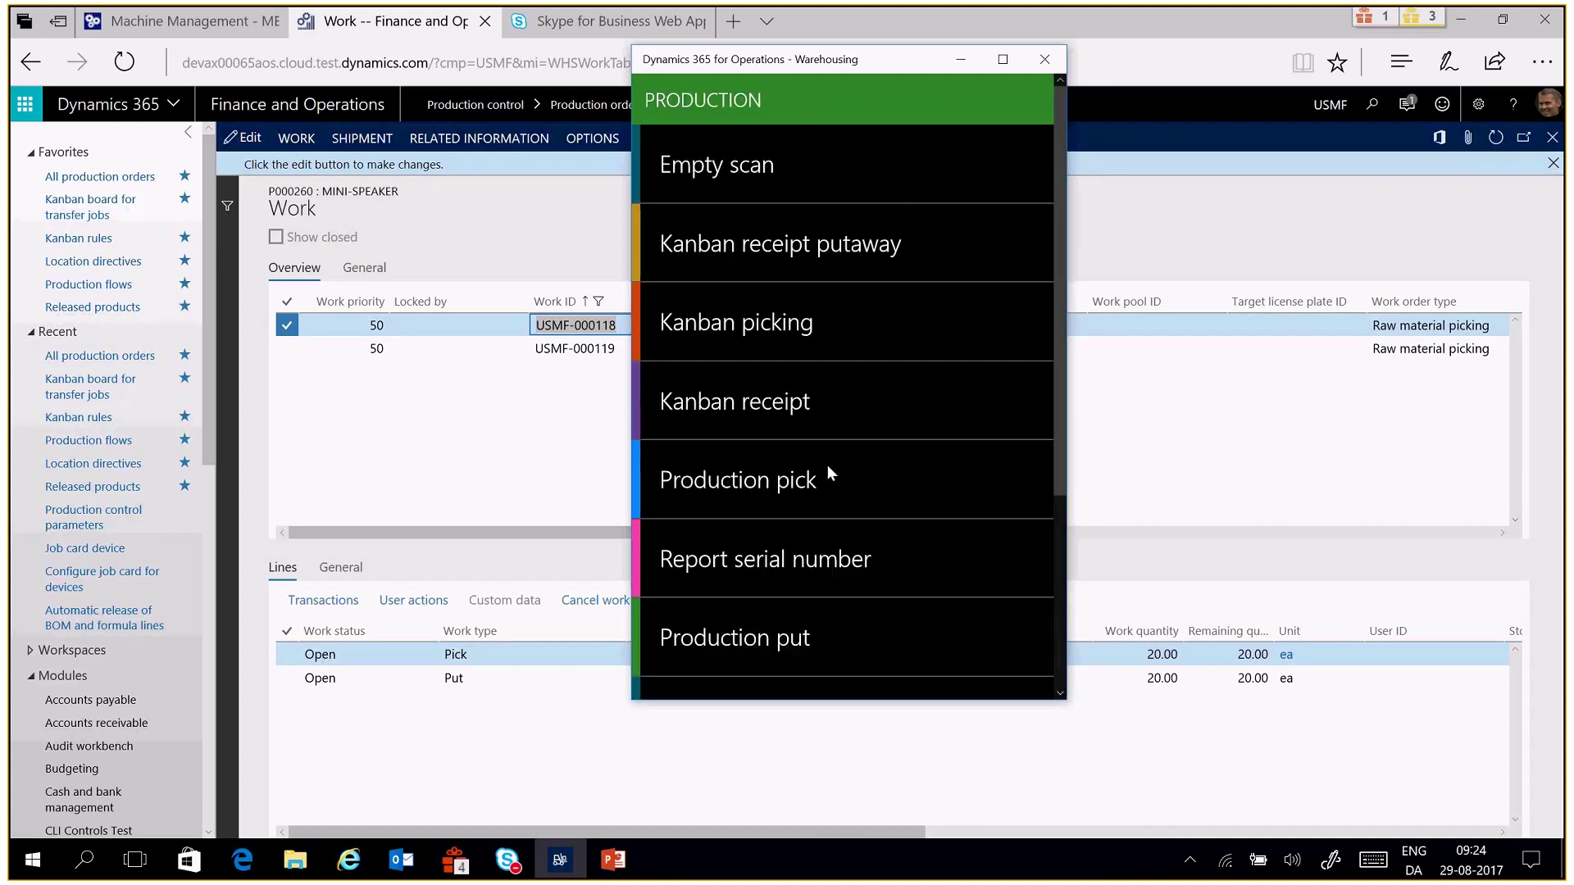
Try to process work ID USMF-000118 as a production pick, and cancel back to the production activities
click(777, 485)
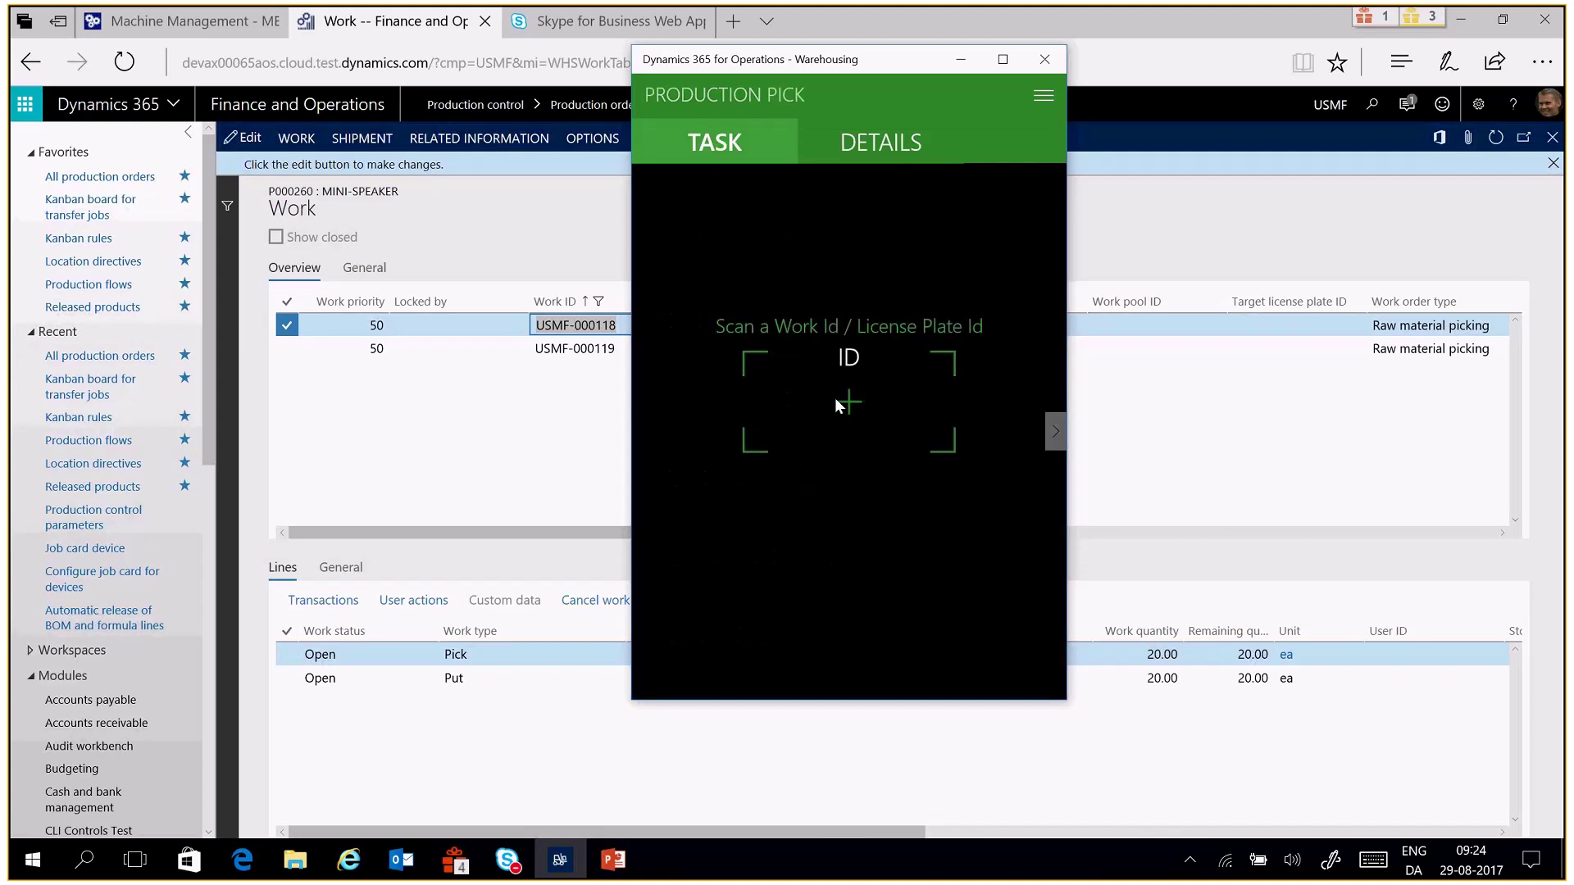
click(834, 396)
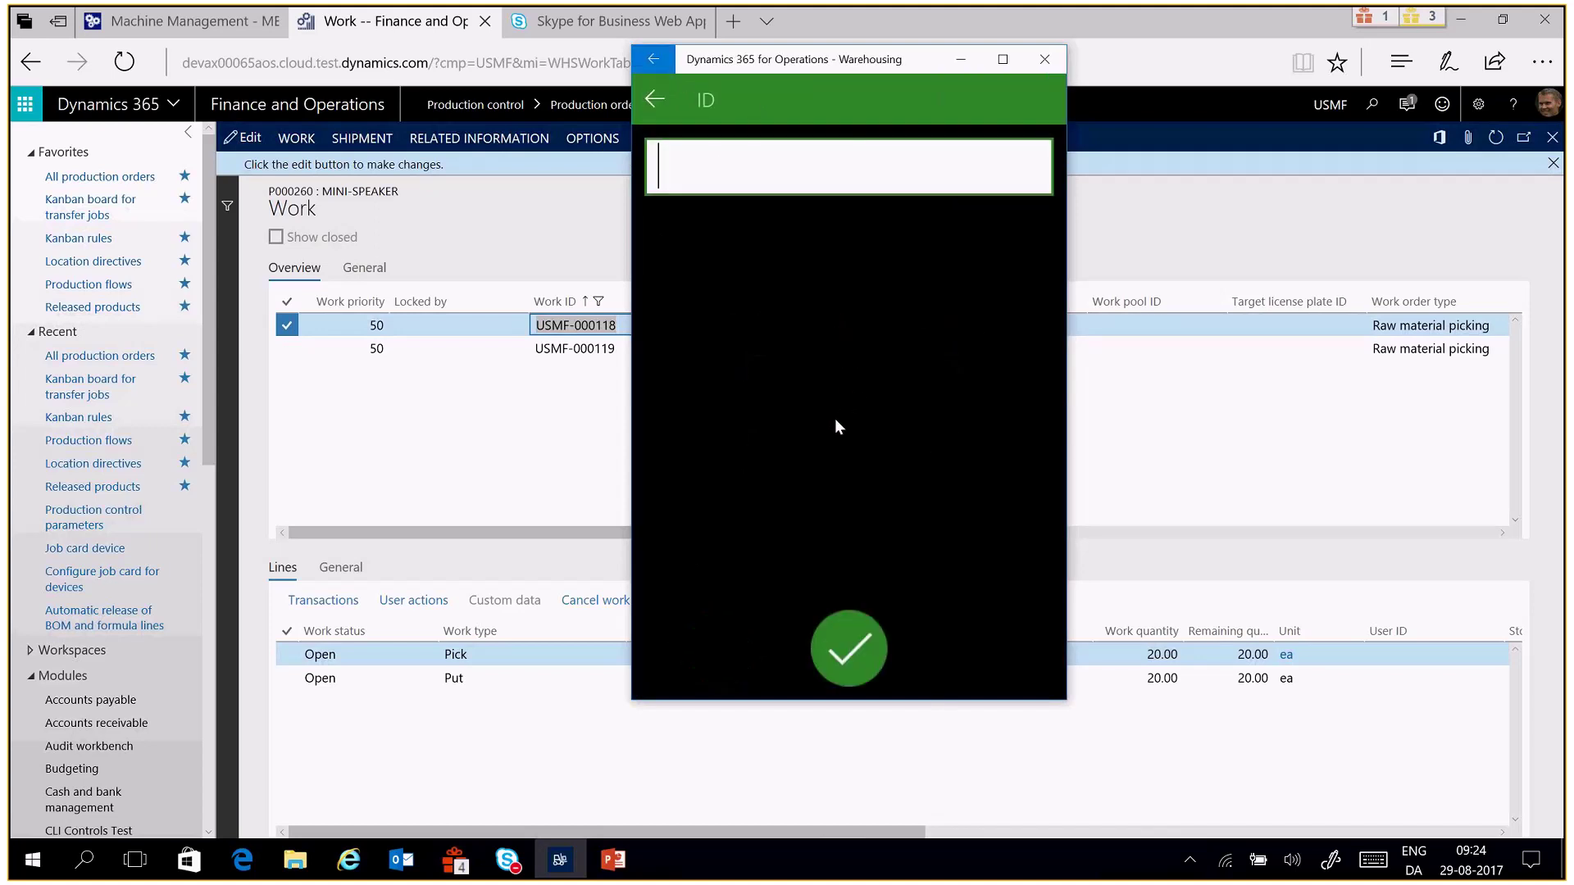
key(ctrl+v)
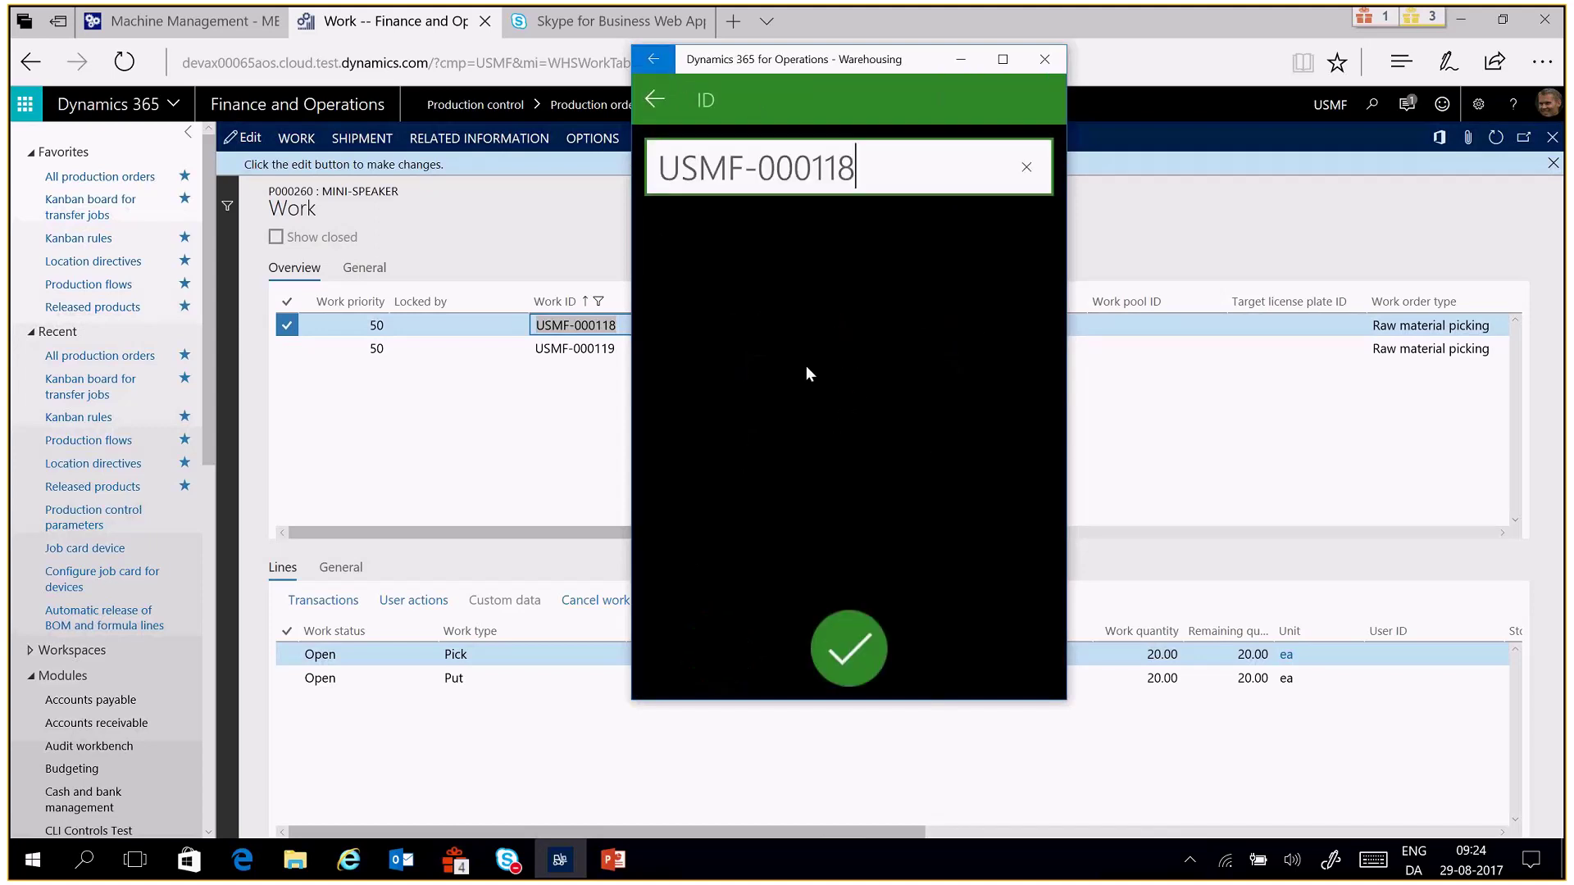
click(845, 664)
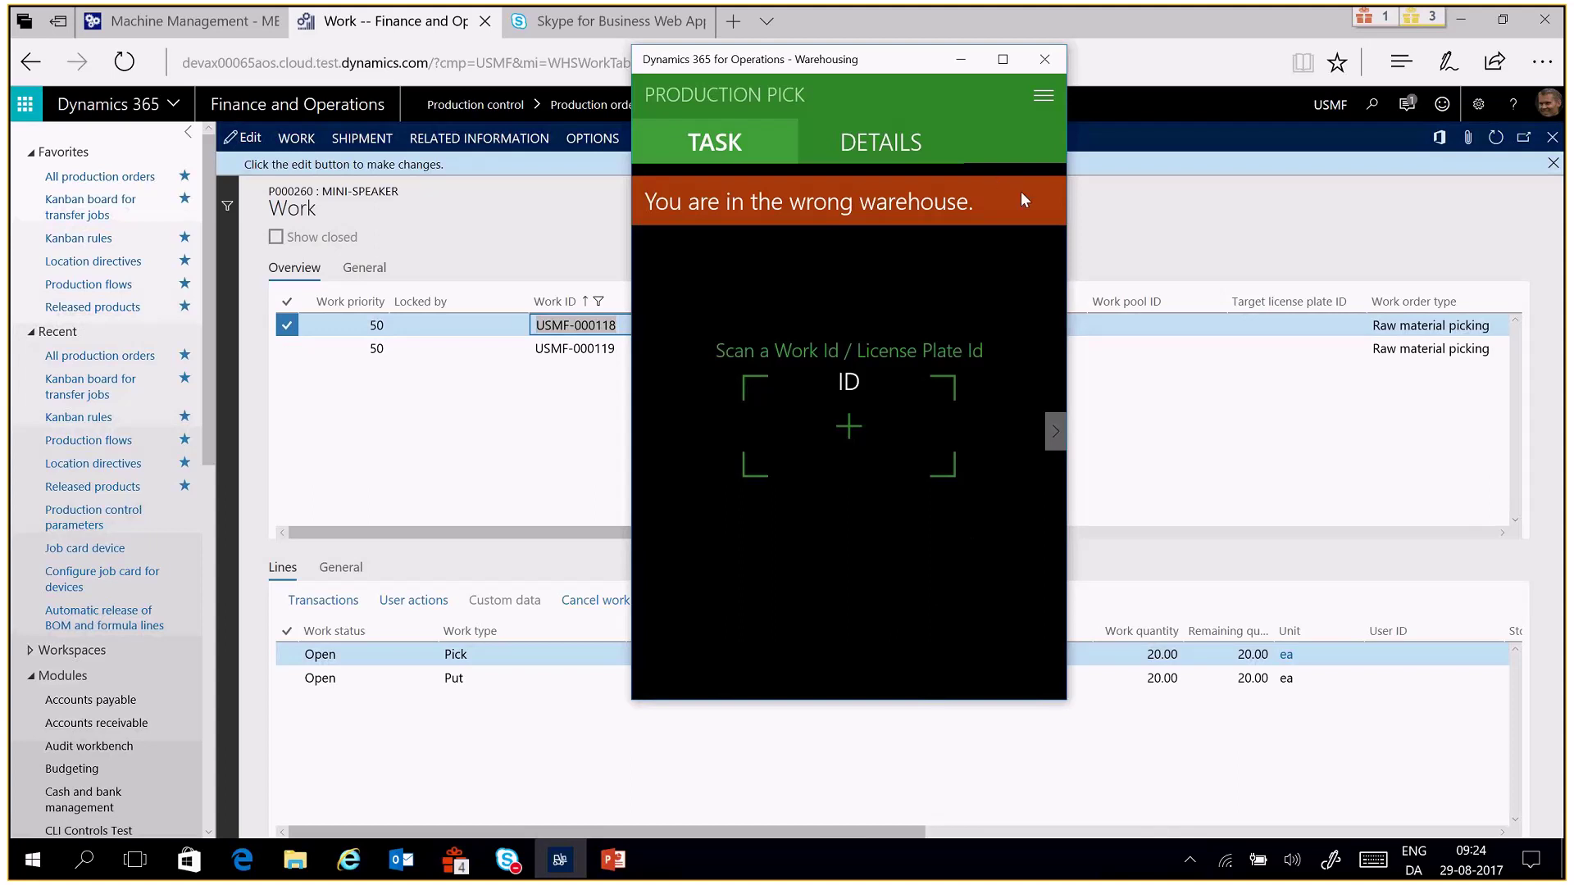
click(1041, 97)
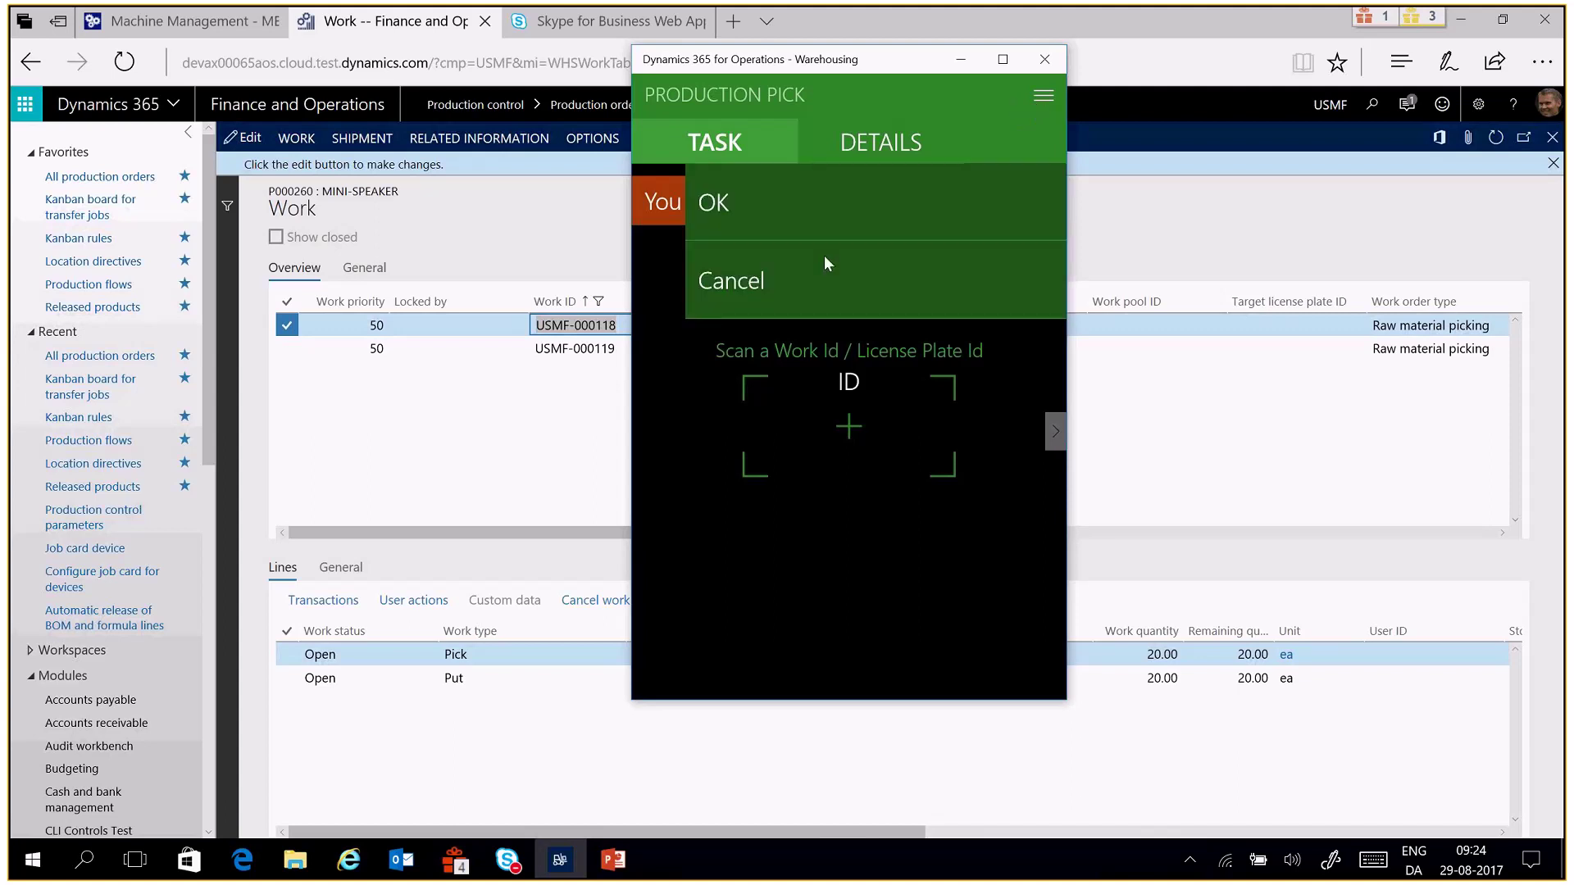
click(736, 282)
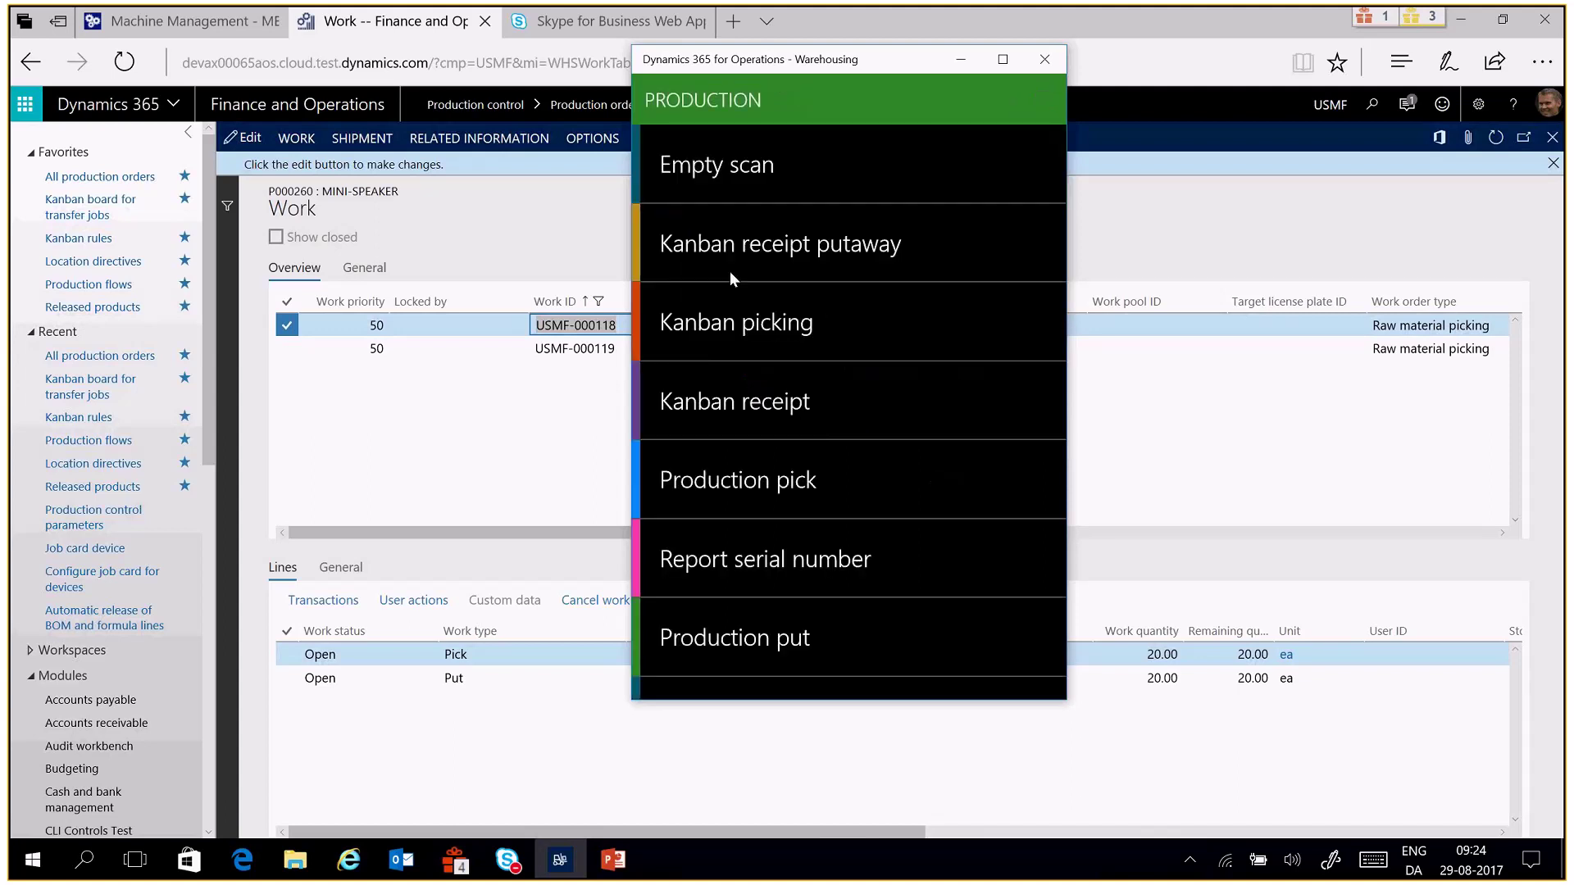
Log off from the Warehousing app and log in with the warehouse 51 user ID and its password, returning to the production activities
scroll(729, 272, down, 3)
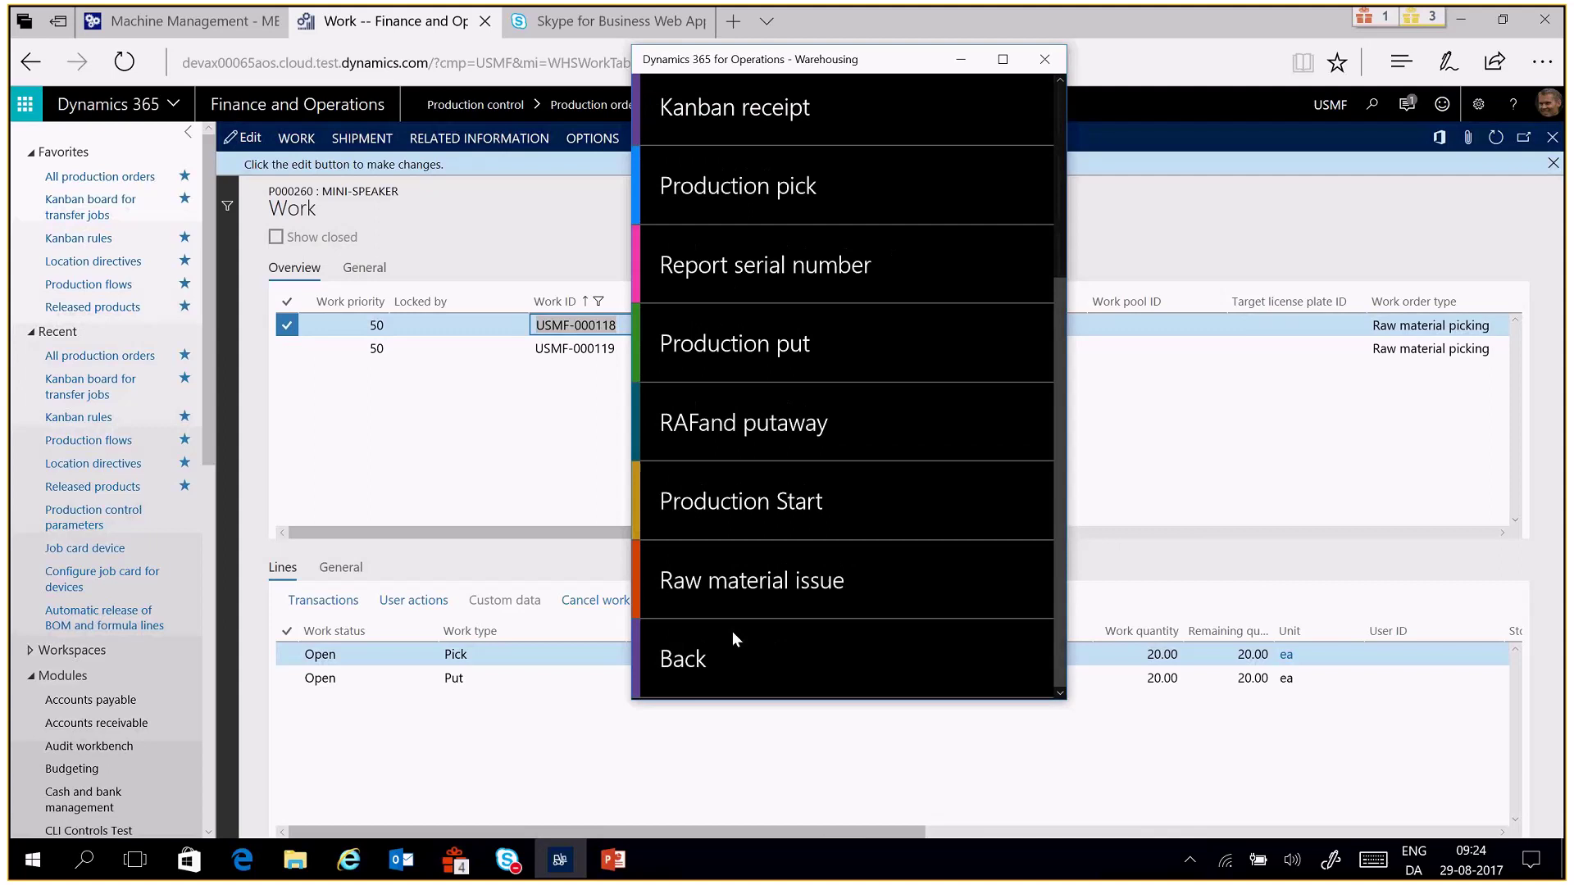
click(687, 661)
scroll(820, 600, down, 2)
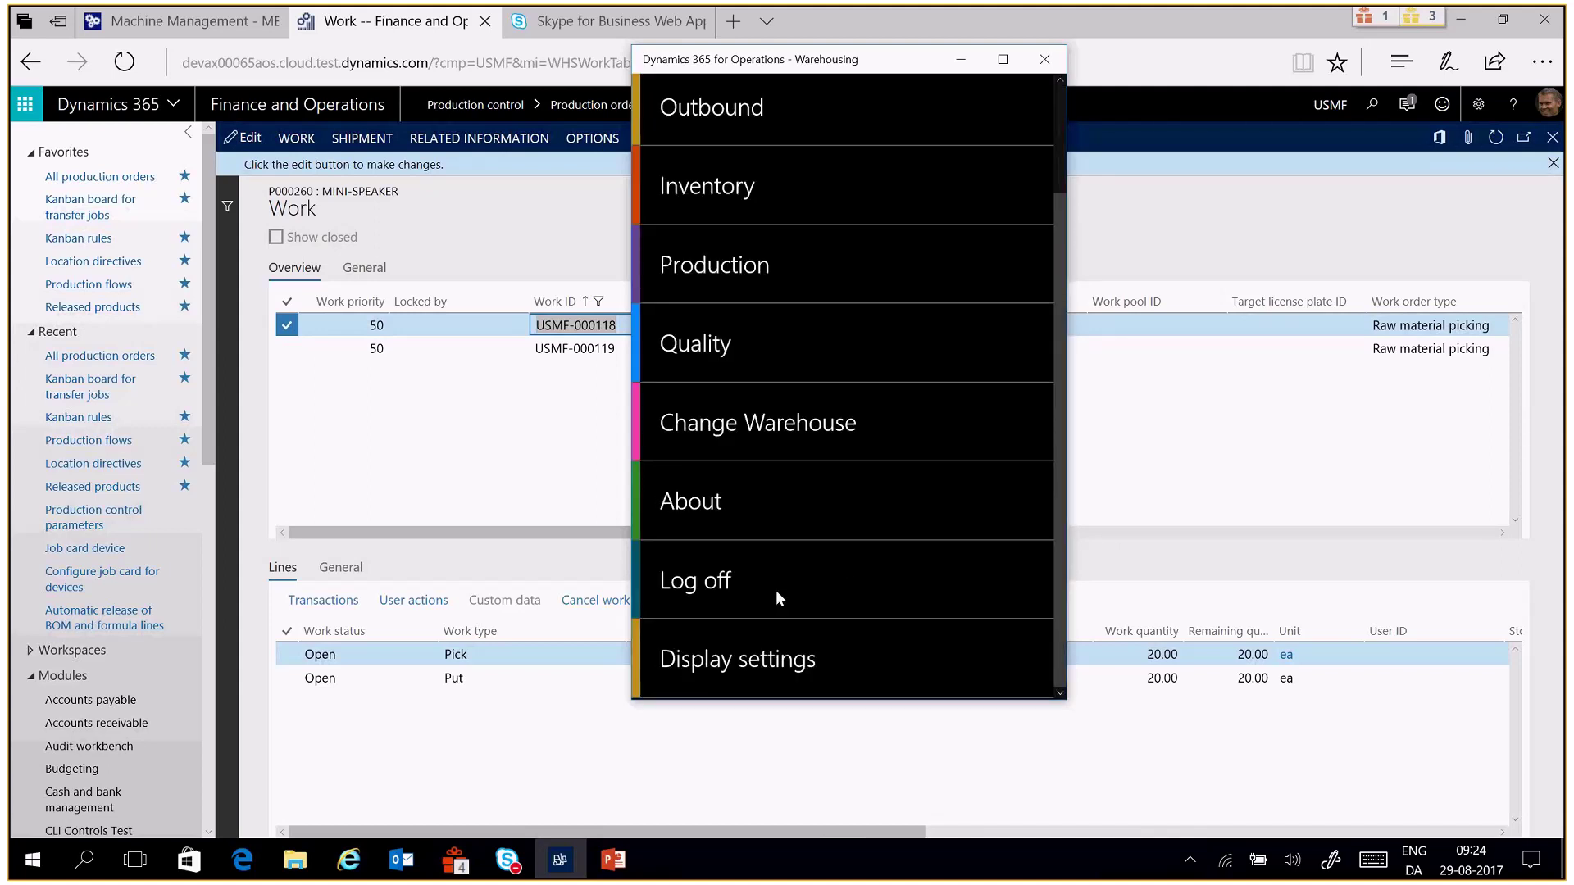
click(712, 587)
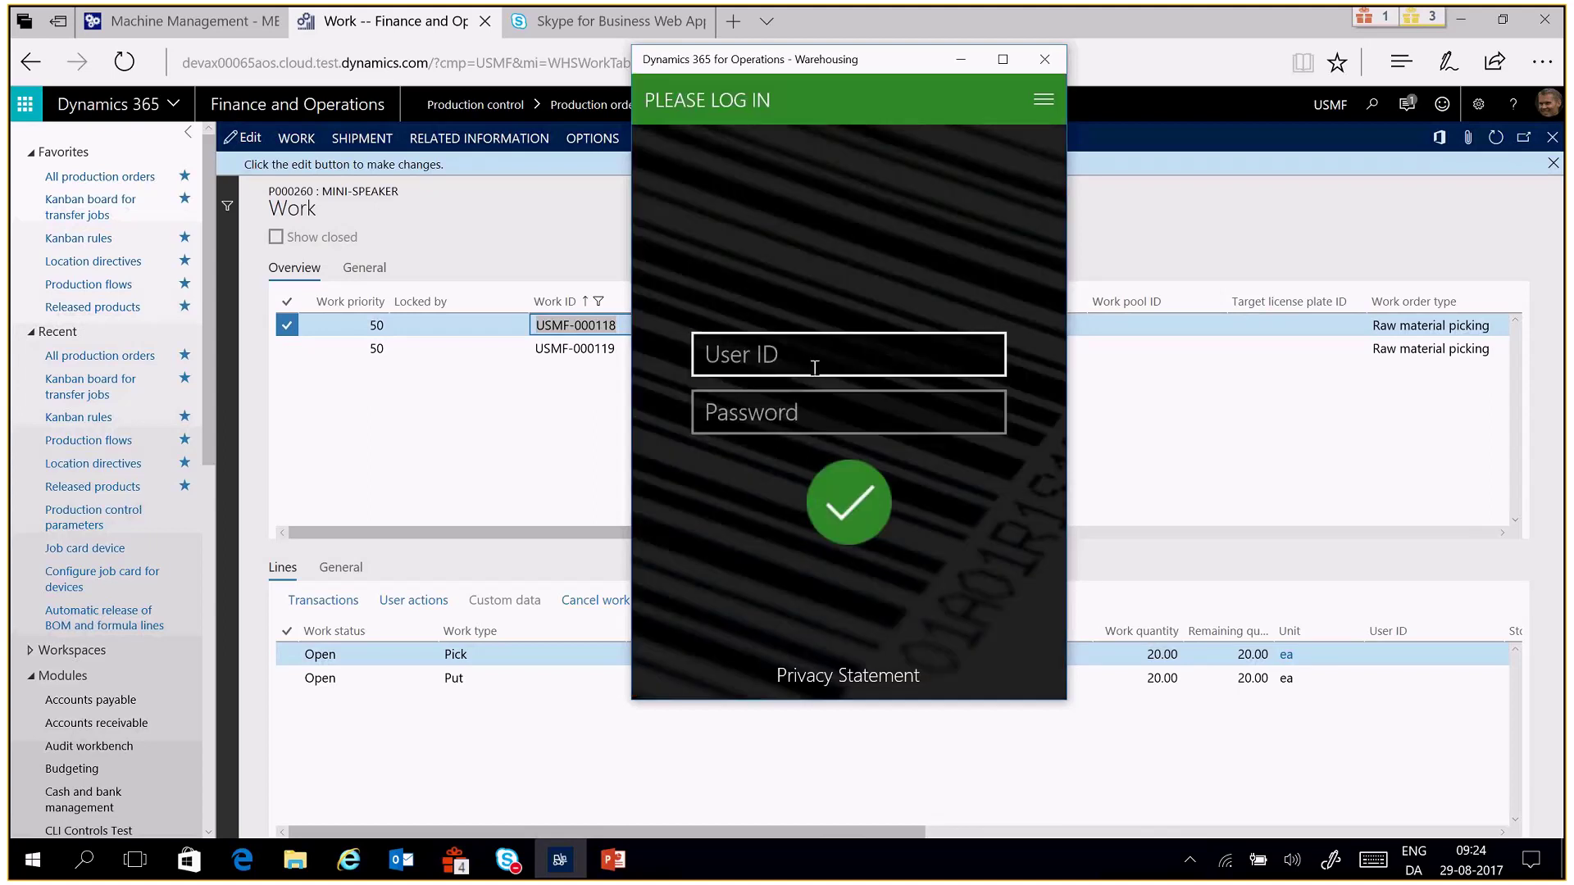
text(51)
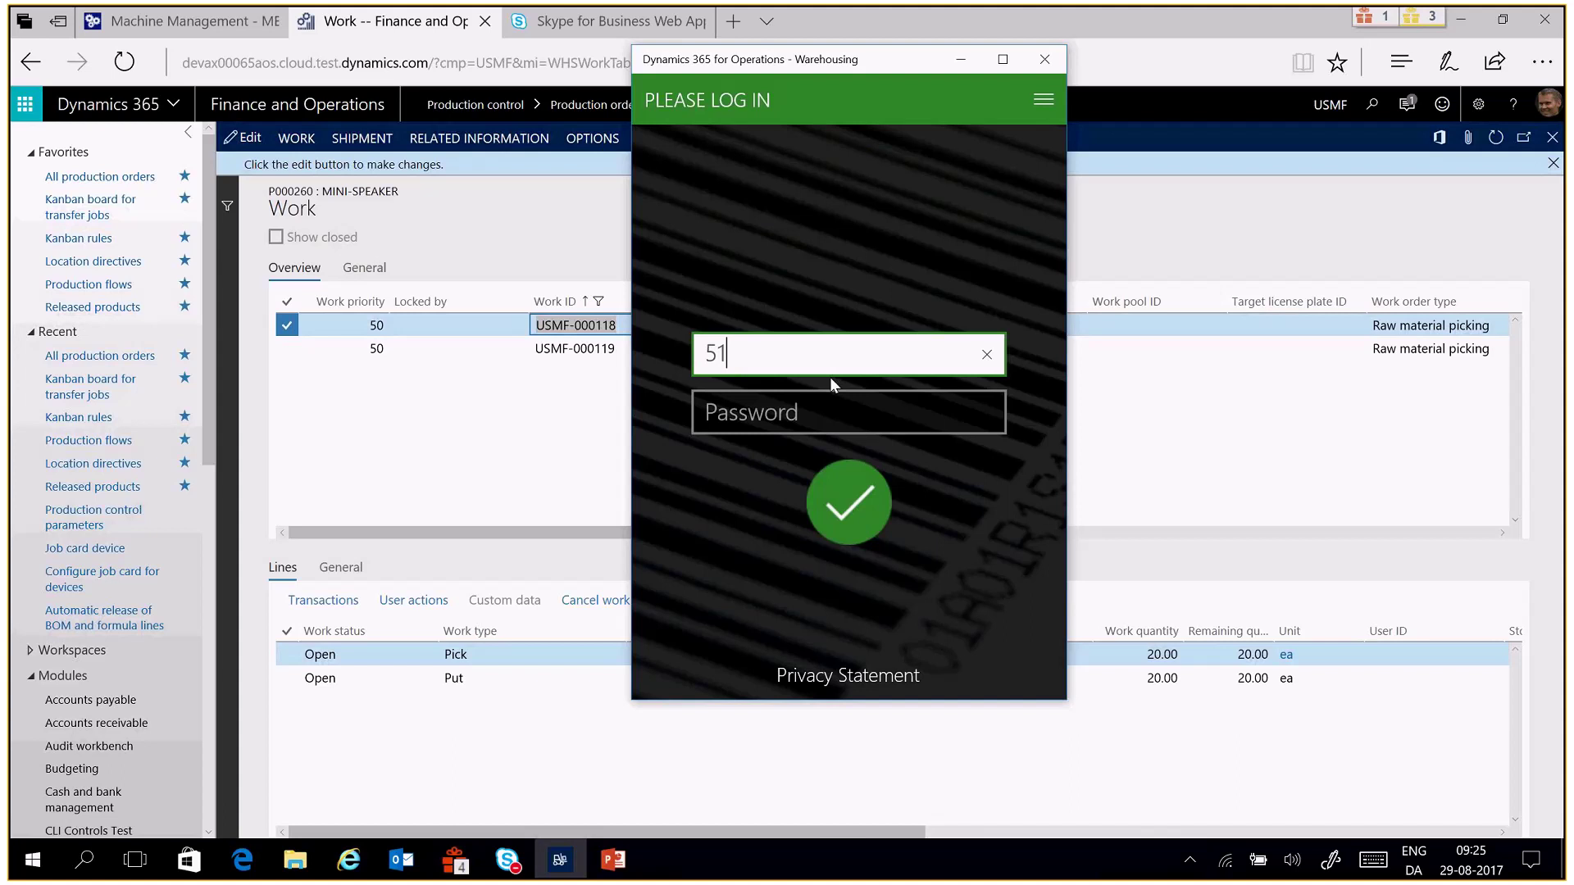
key(Return)
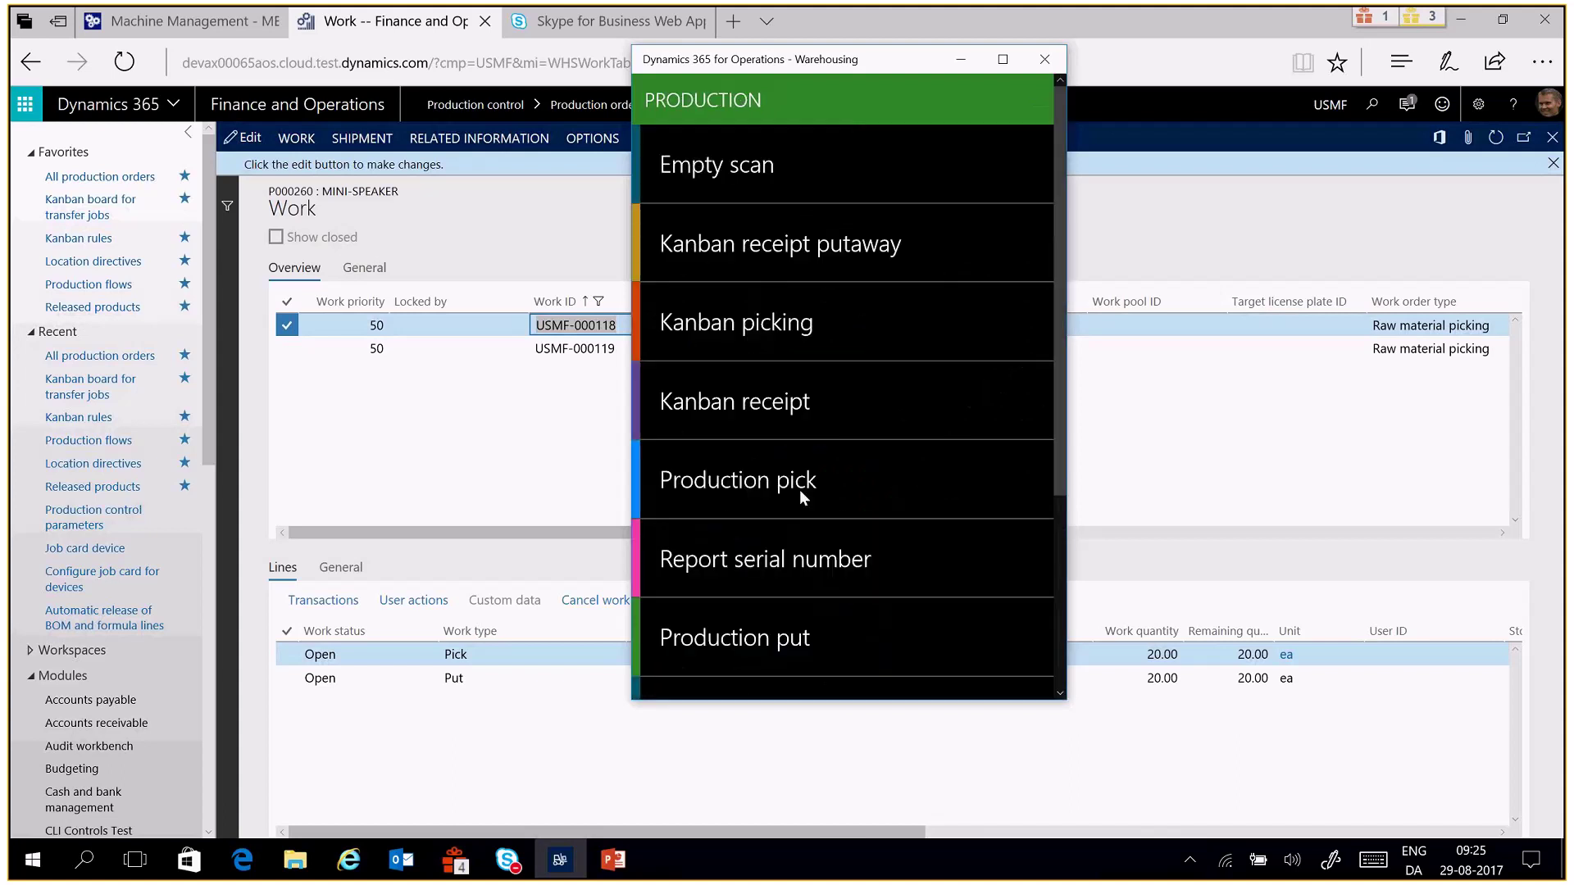
Start a production pick for work ID USMF-000118, with the app window moved aside from the work details
click(754, 480)
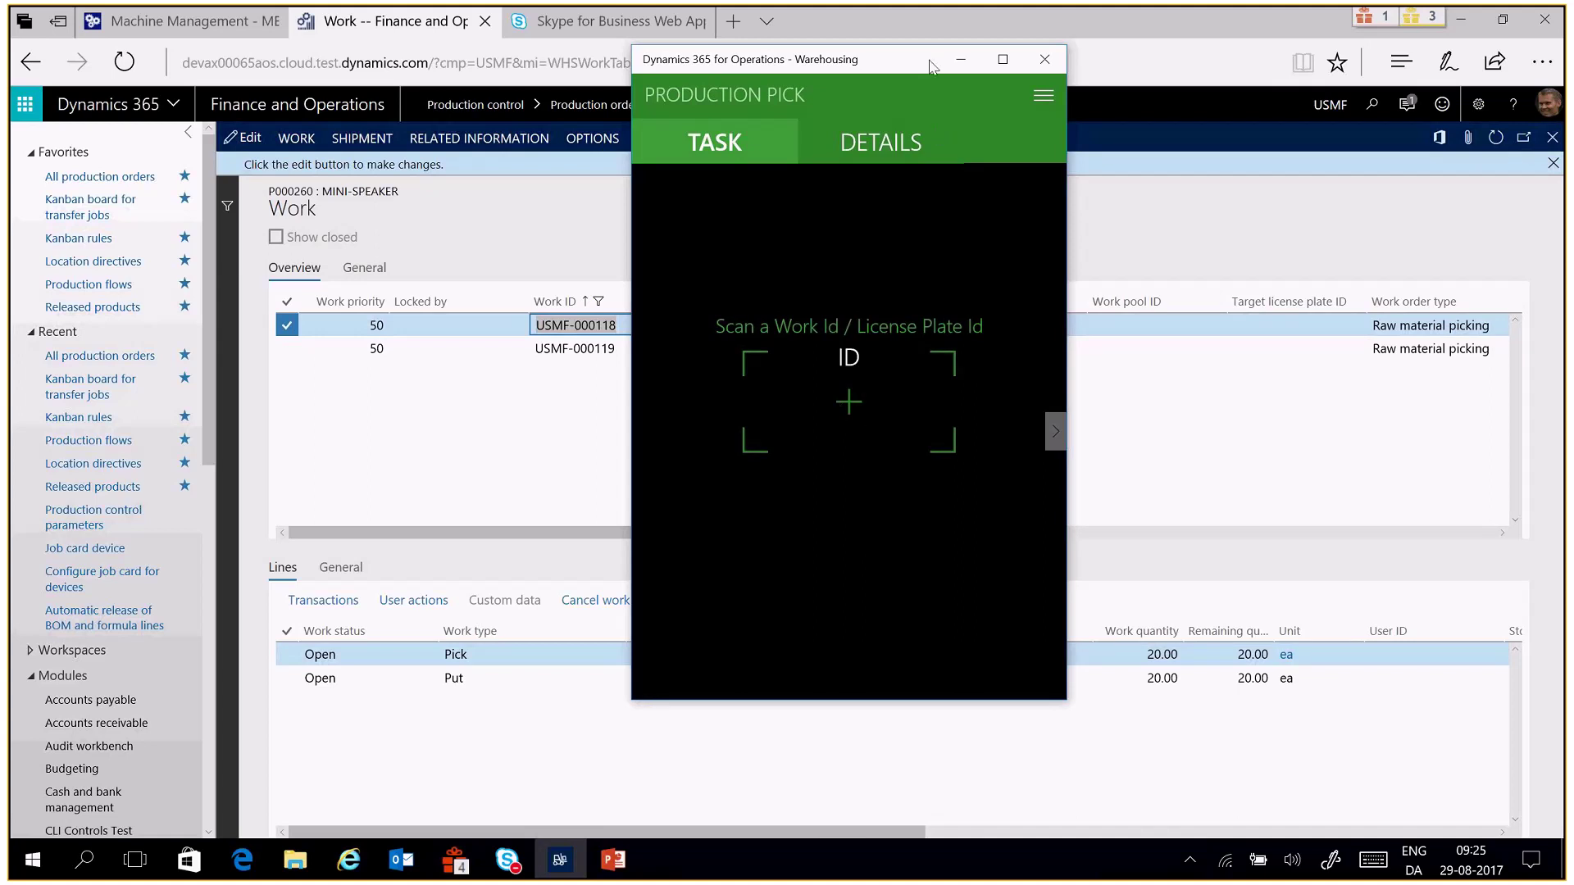
drag(896, 63, 986, 107)
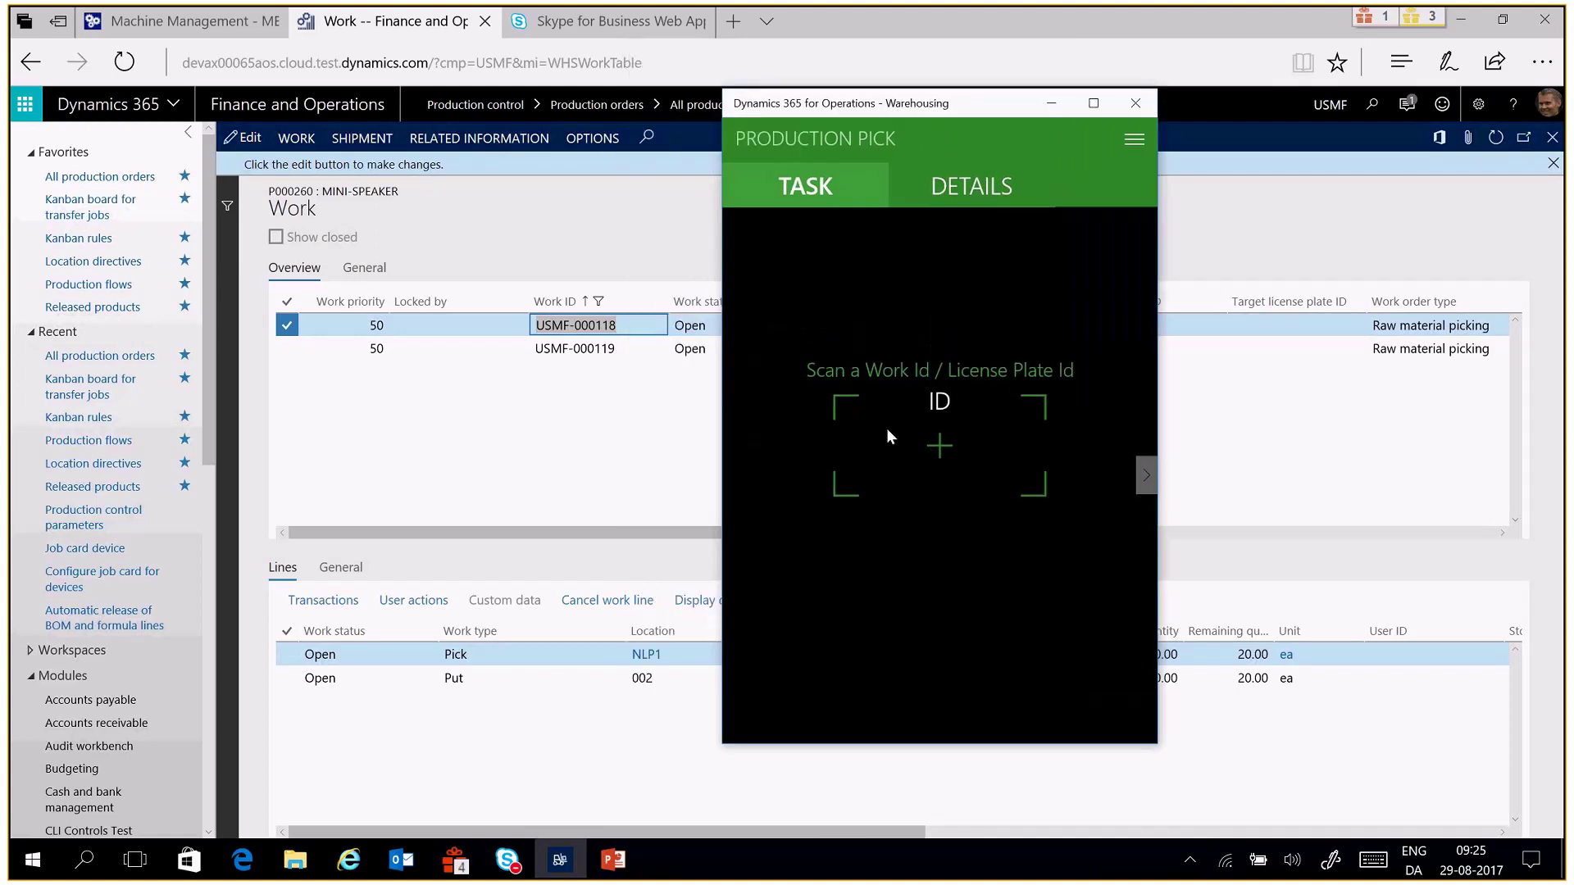
click(940, 446)
key(ctrl+v)
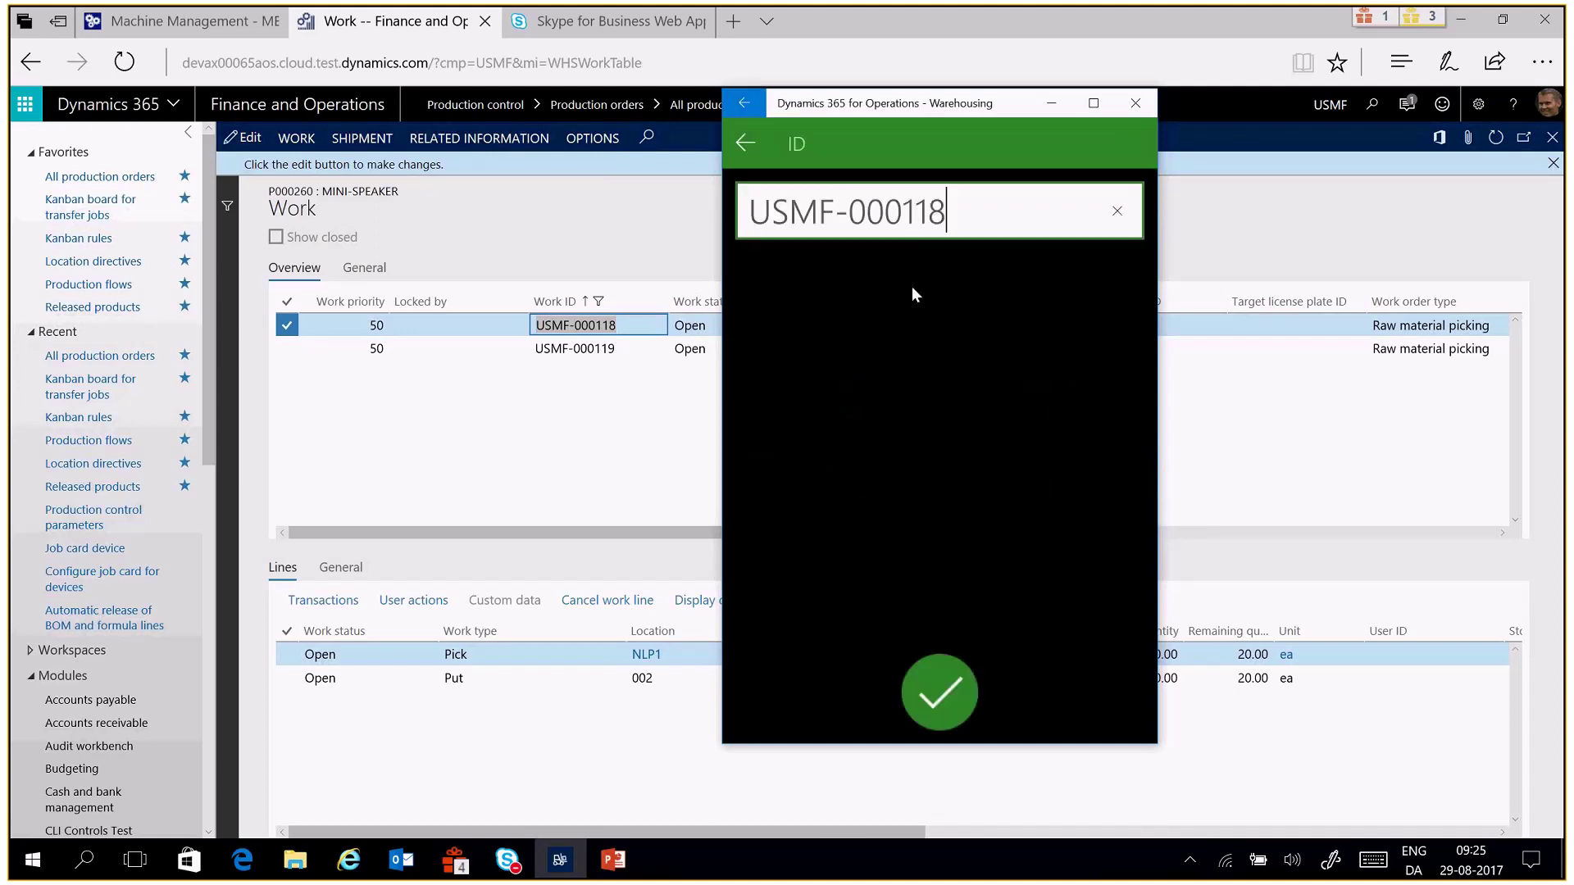
click(952, 693)
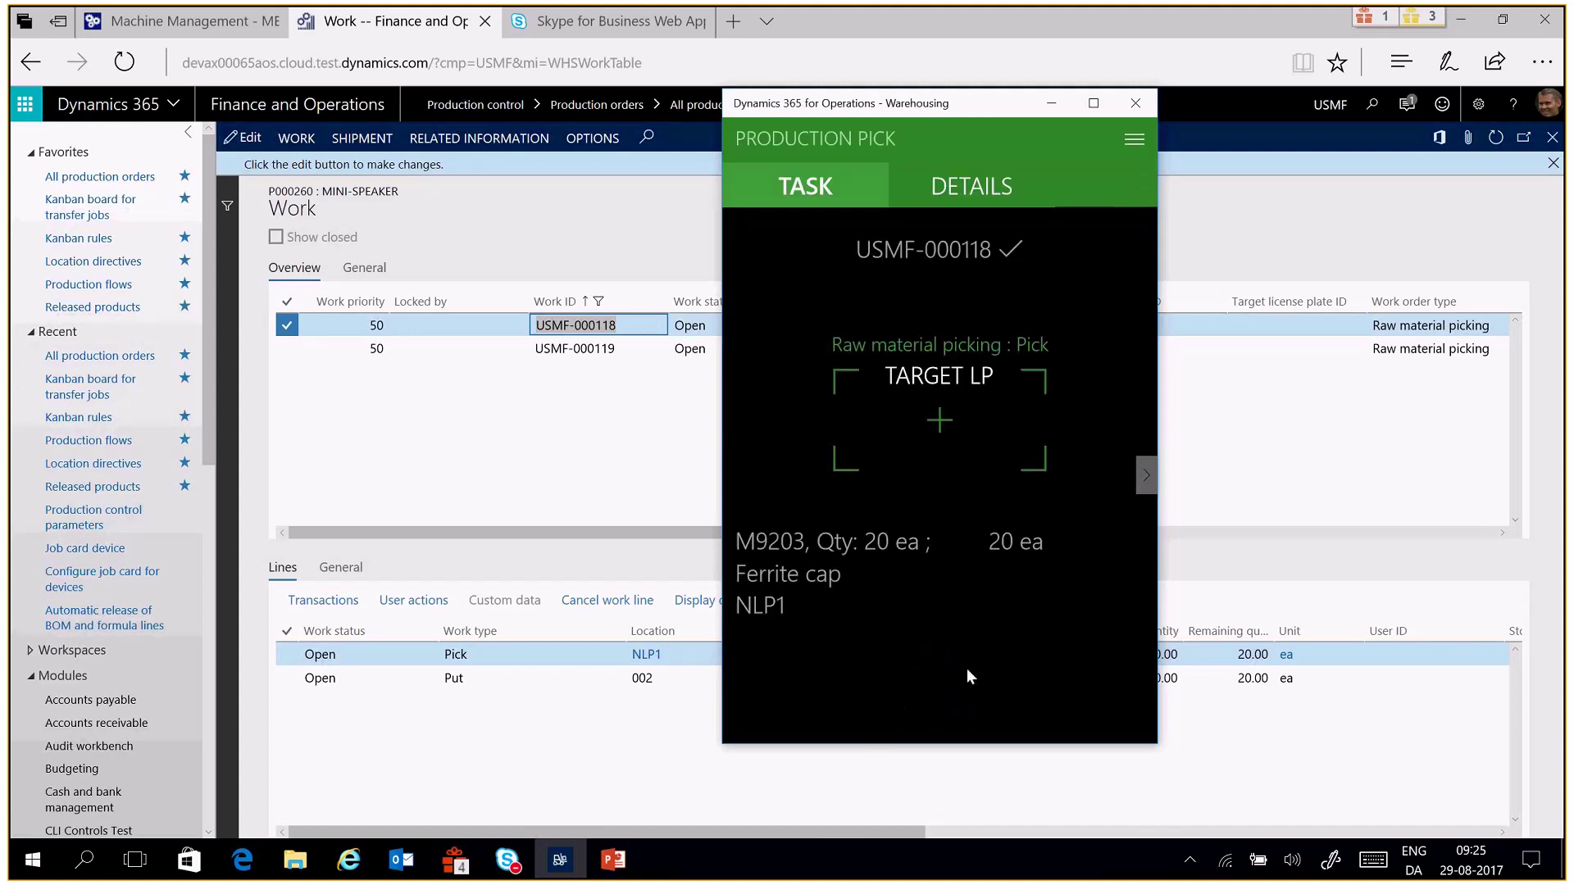
Pick 20 ea of M9203 to target license plate qq, confirm the put to location 002, and return to the production order list
click(979, 420)
text(qq)
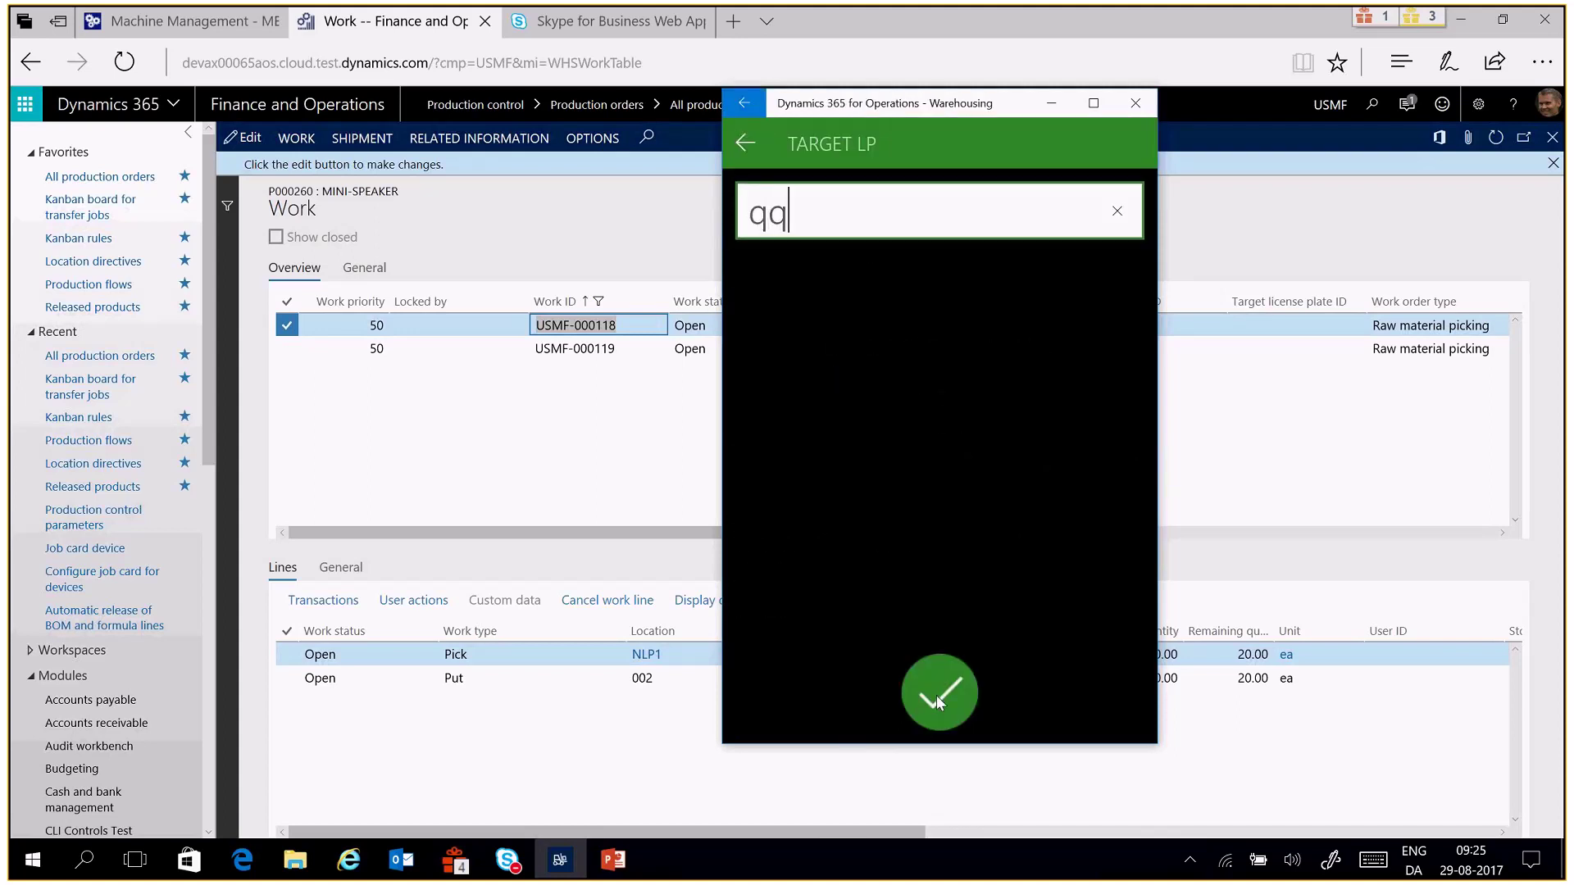
click(936, 695)
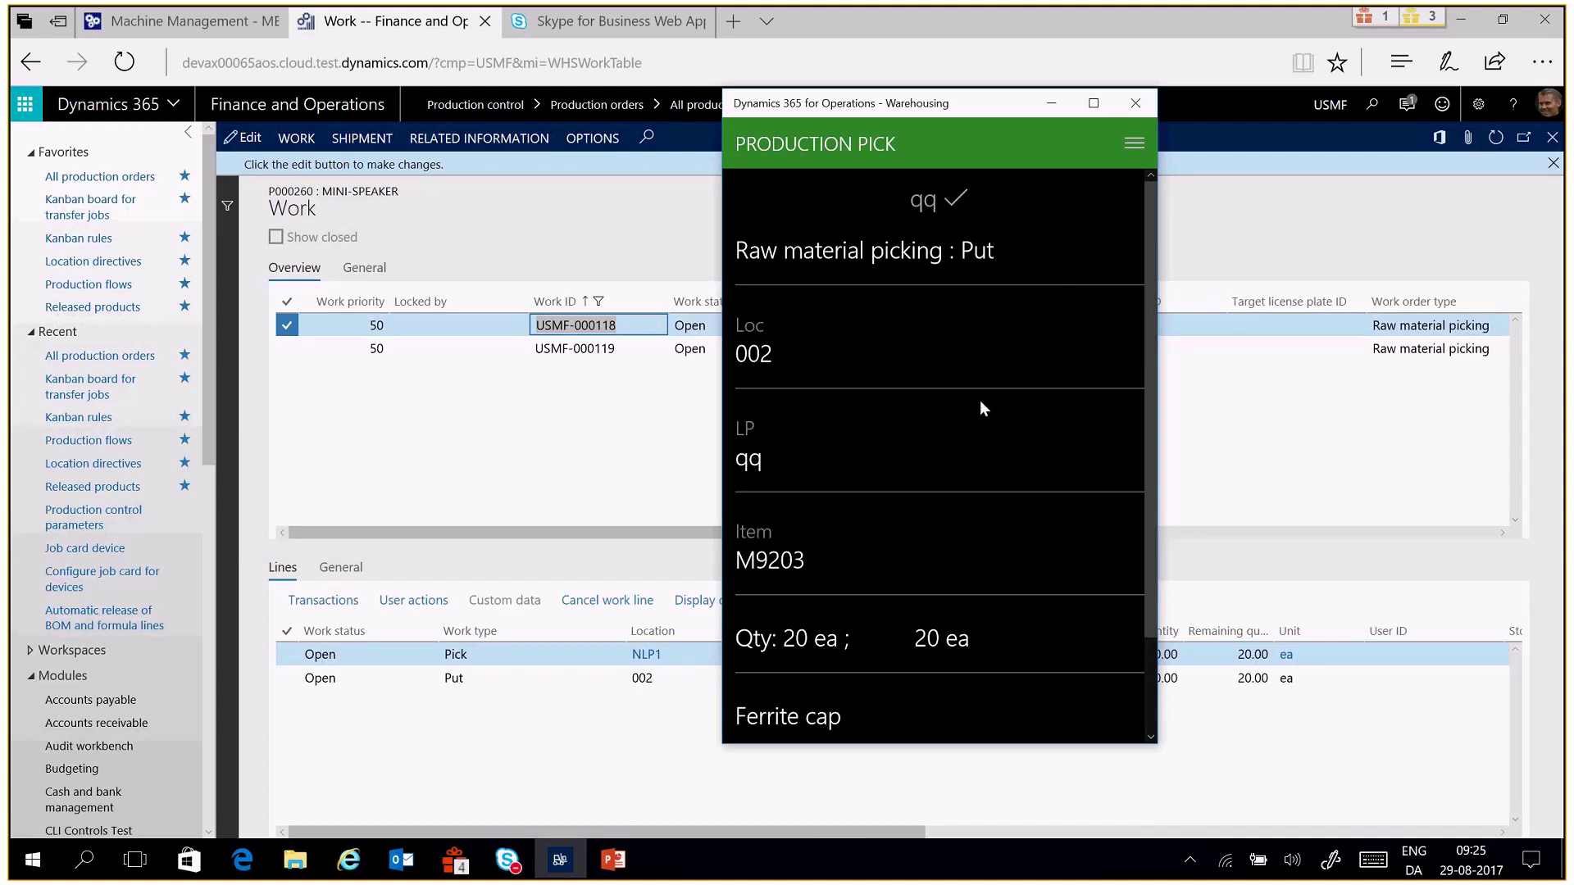
scroll(915, 464, down, 1)
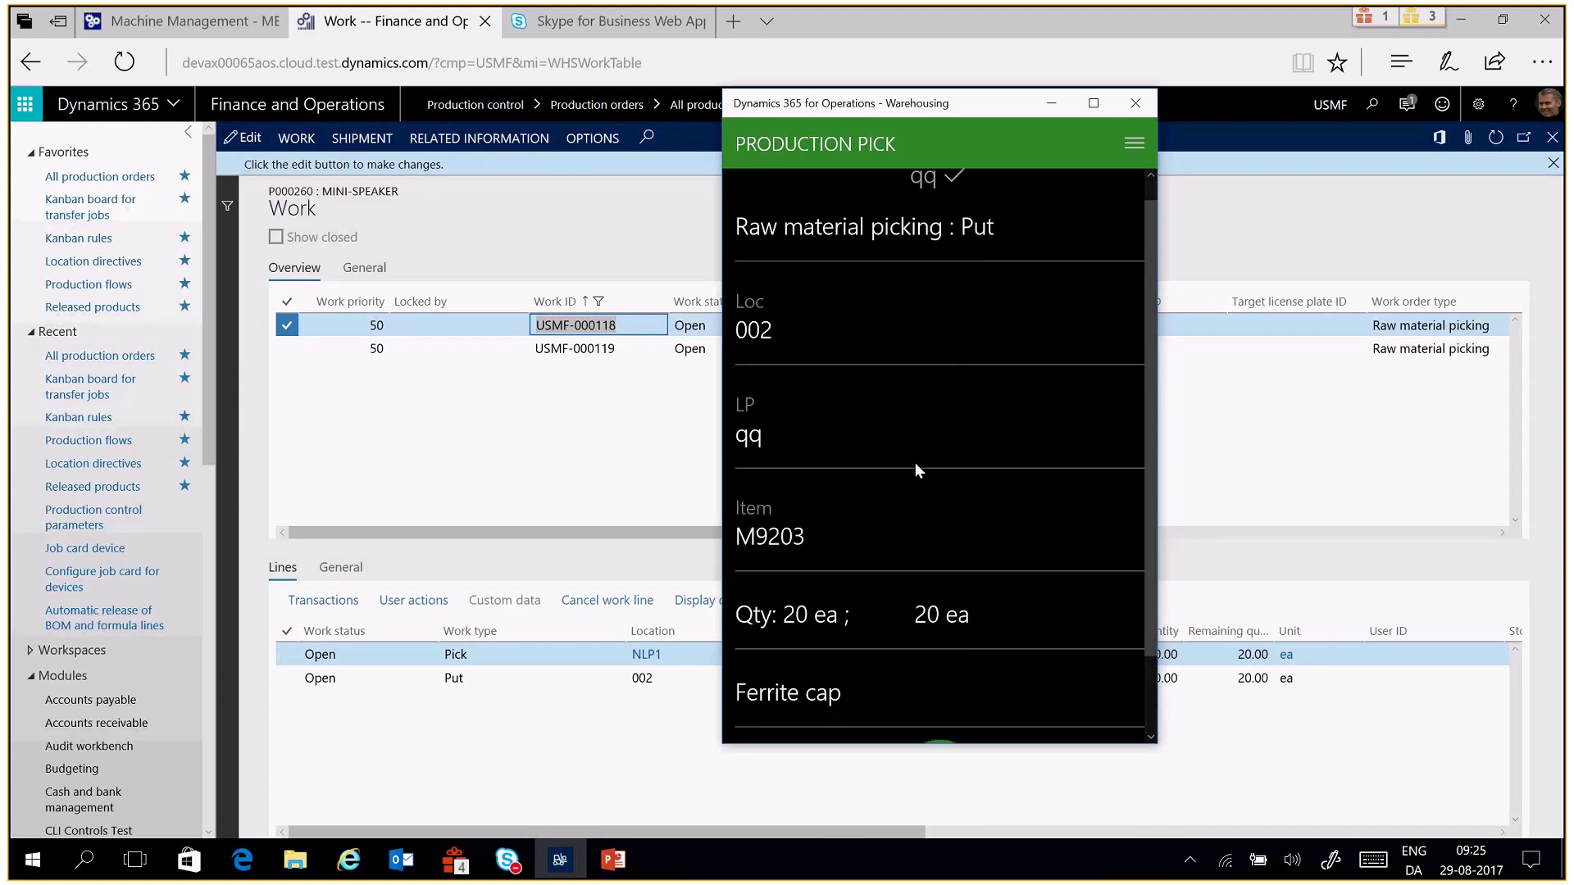
scroll(915, 462, down, 2)
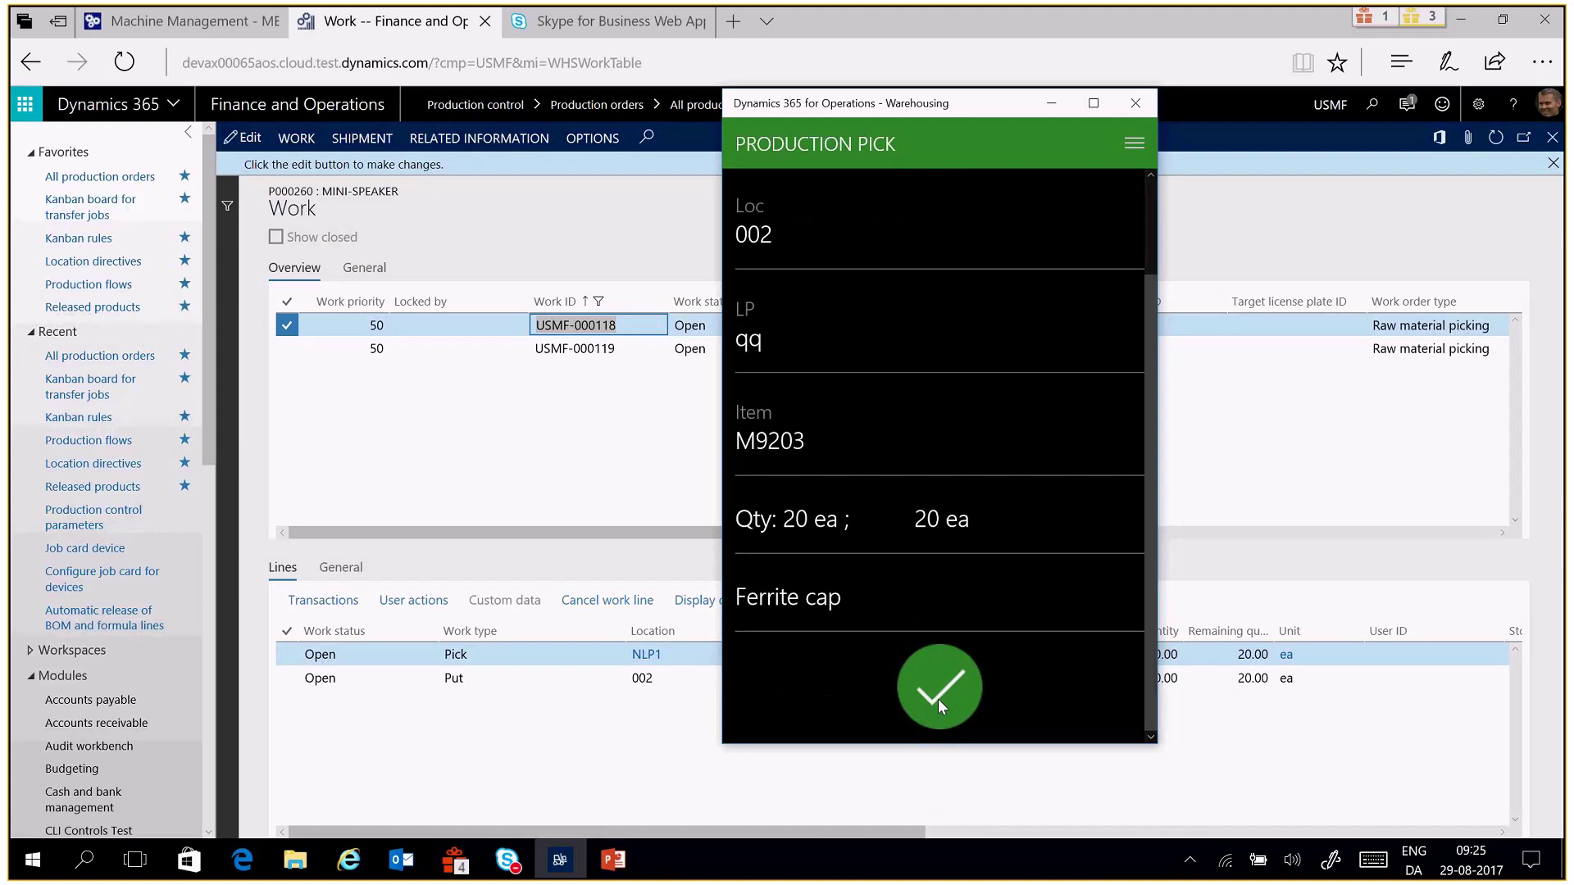
click(937, 705)
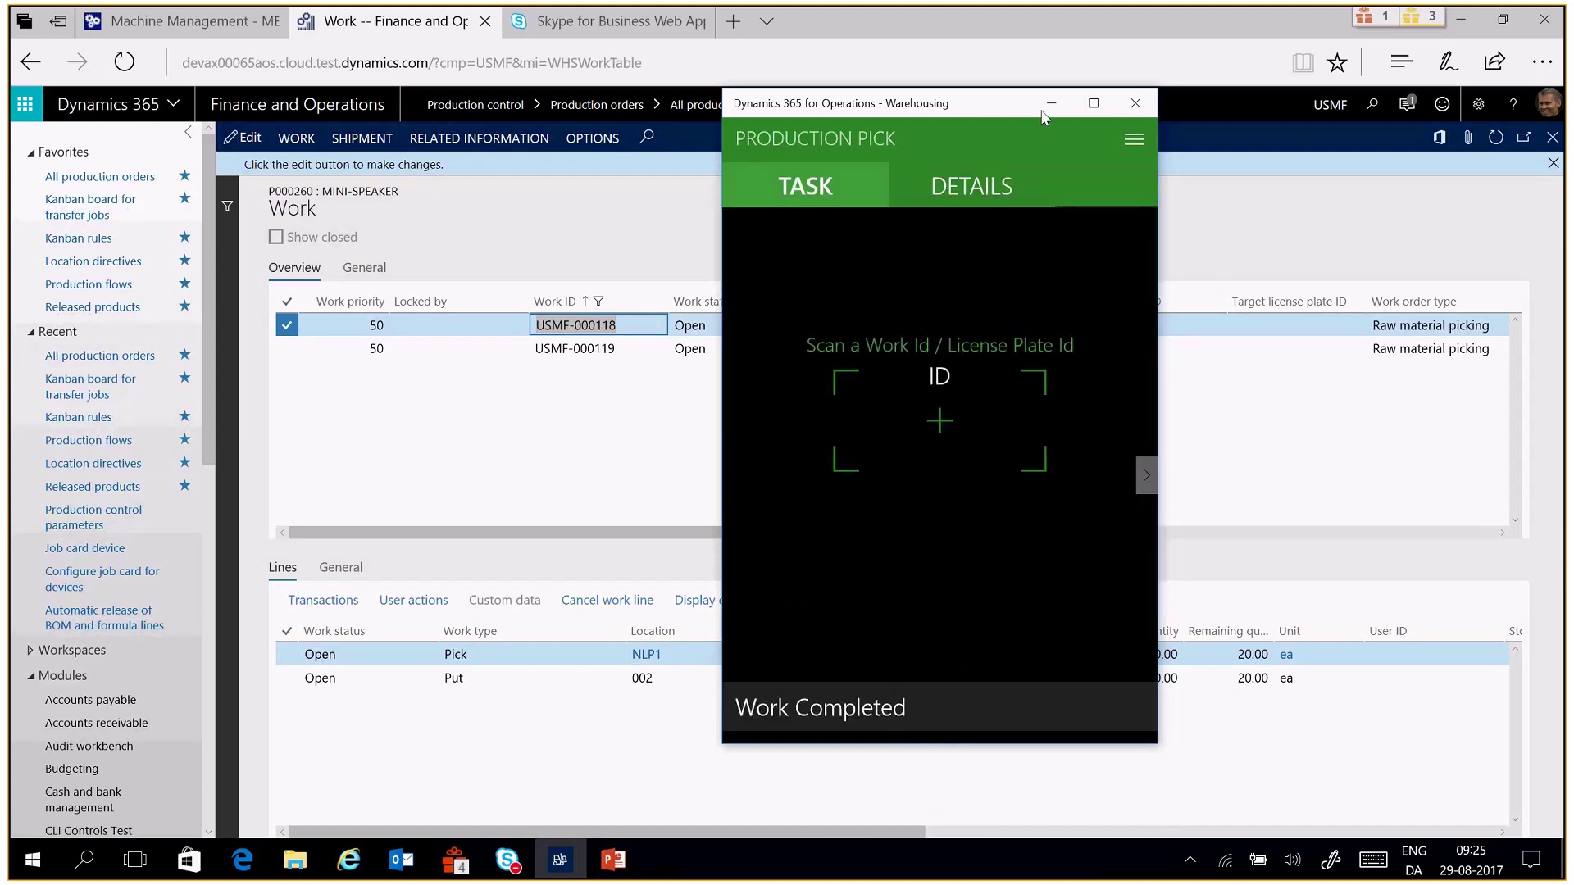
click(1136, 102)
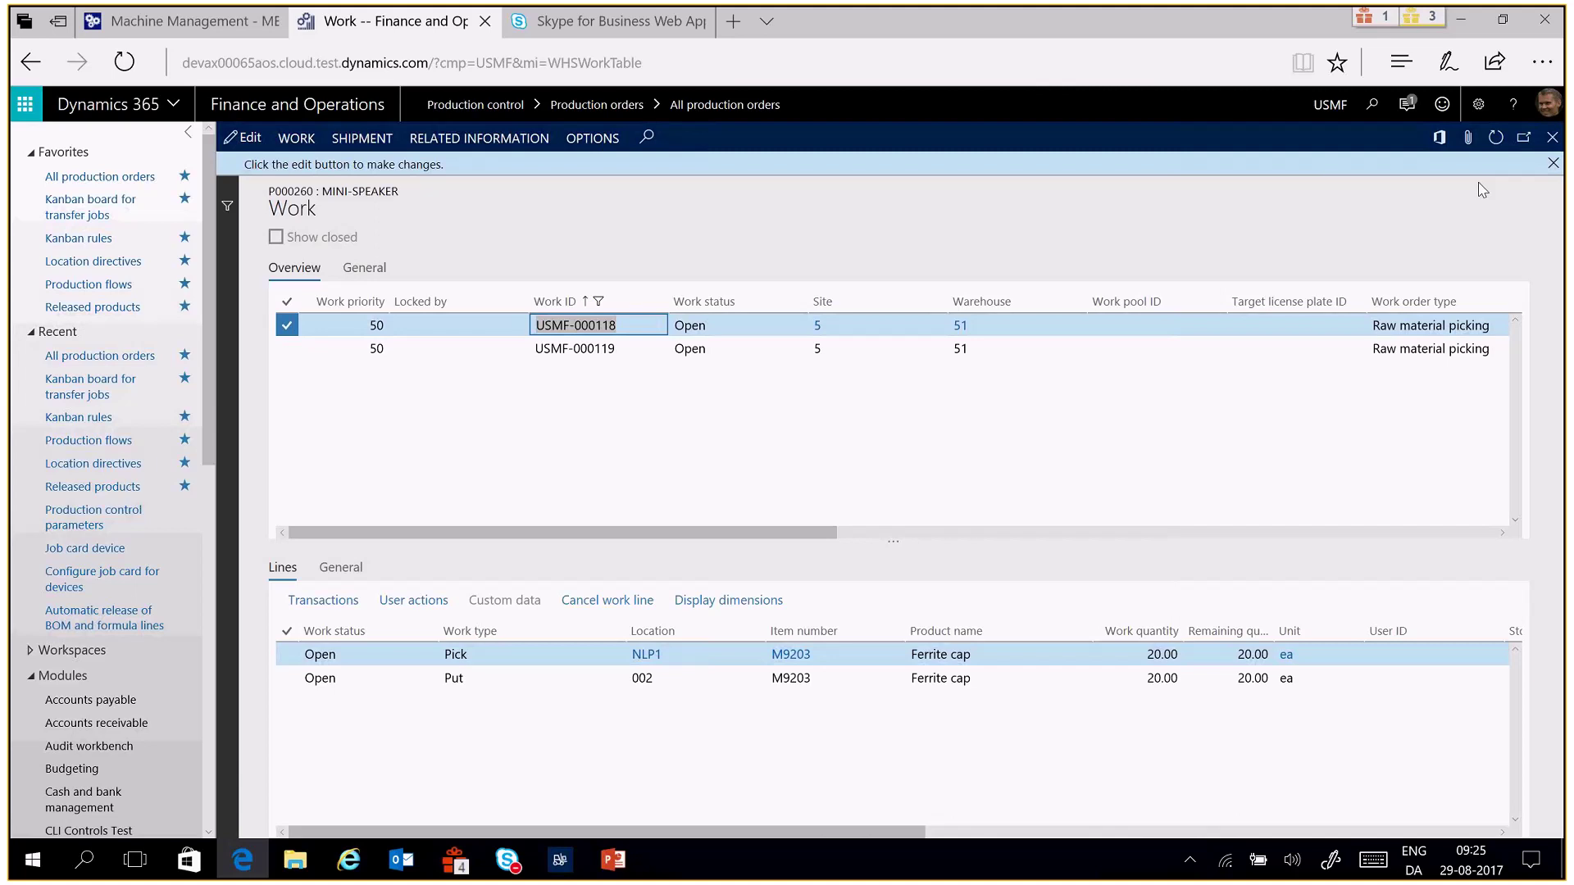
click(1494, 139)
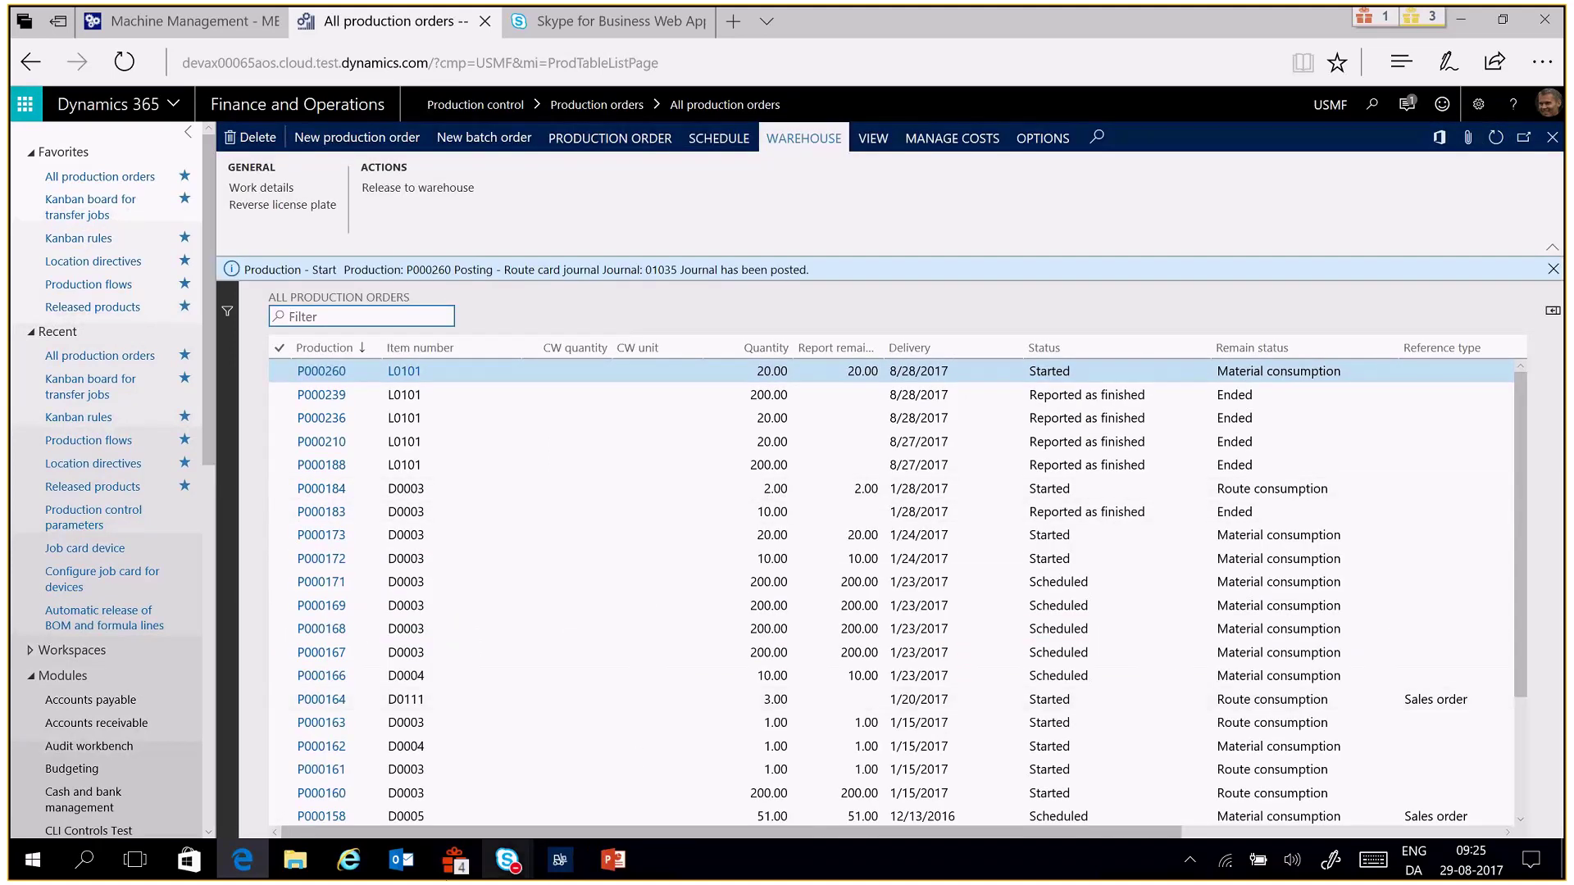
click(508, 861)
click(682, 792)
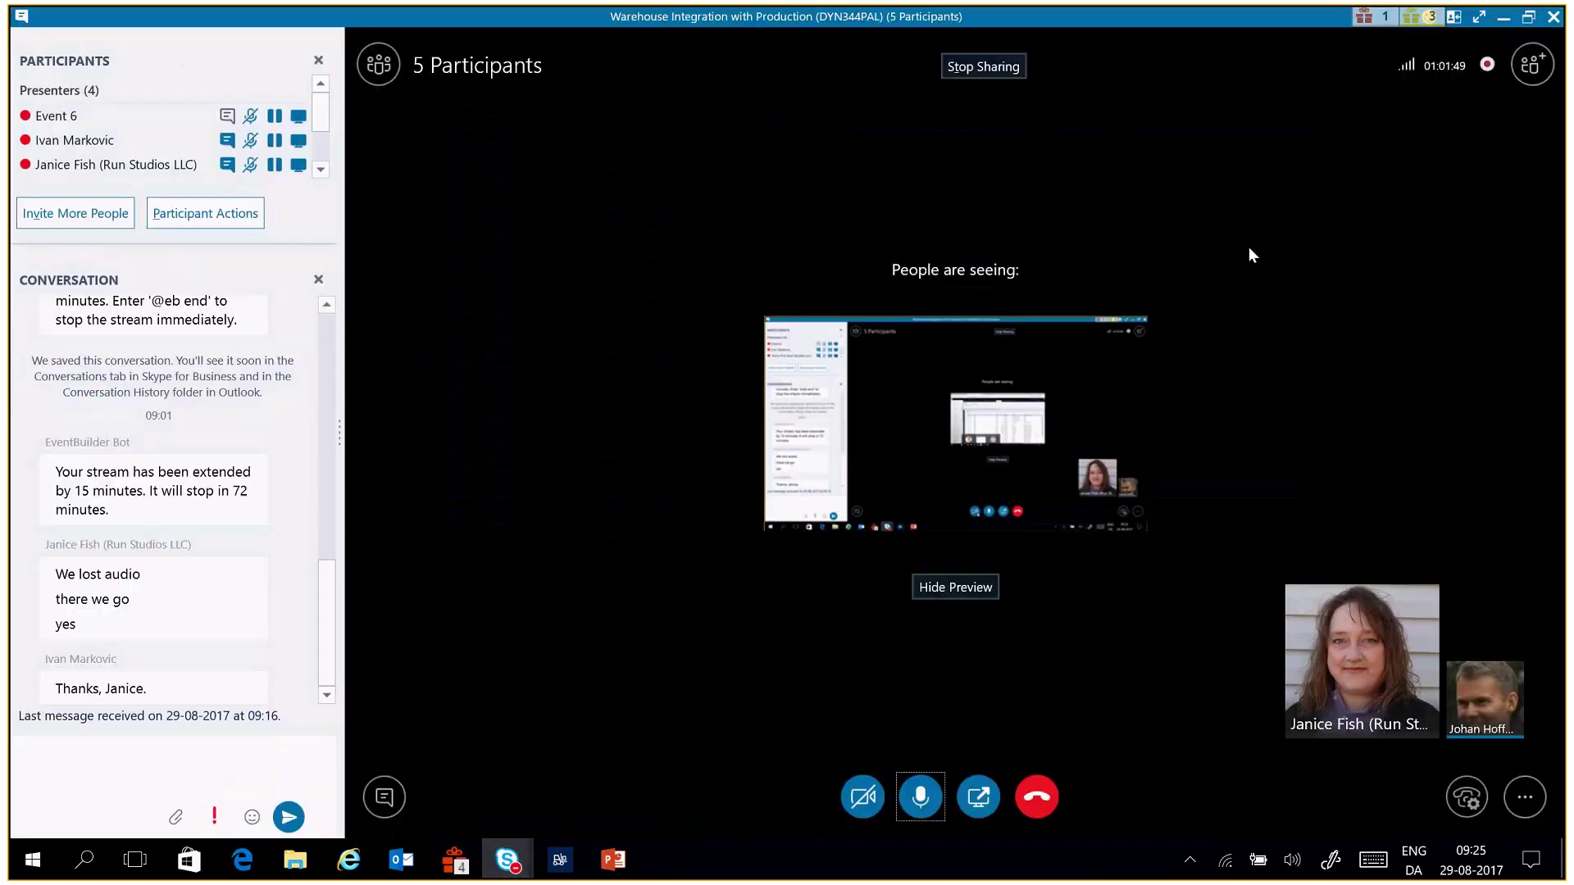
click(1502, 17)
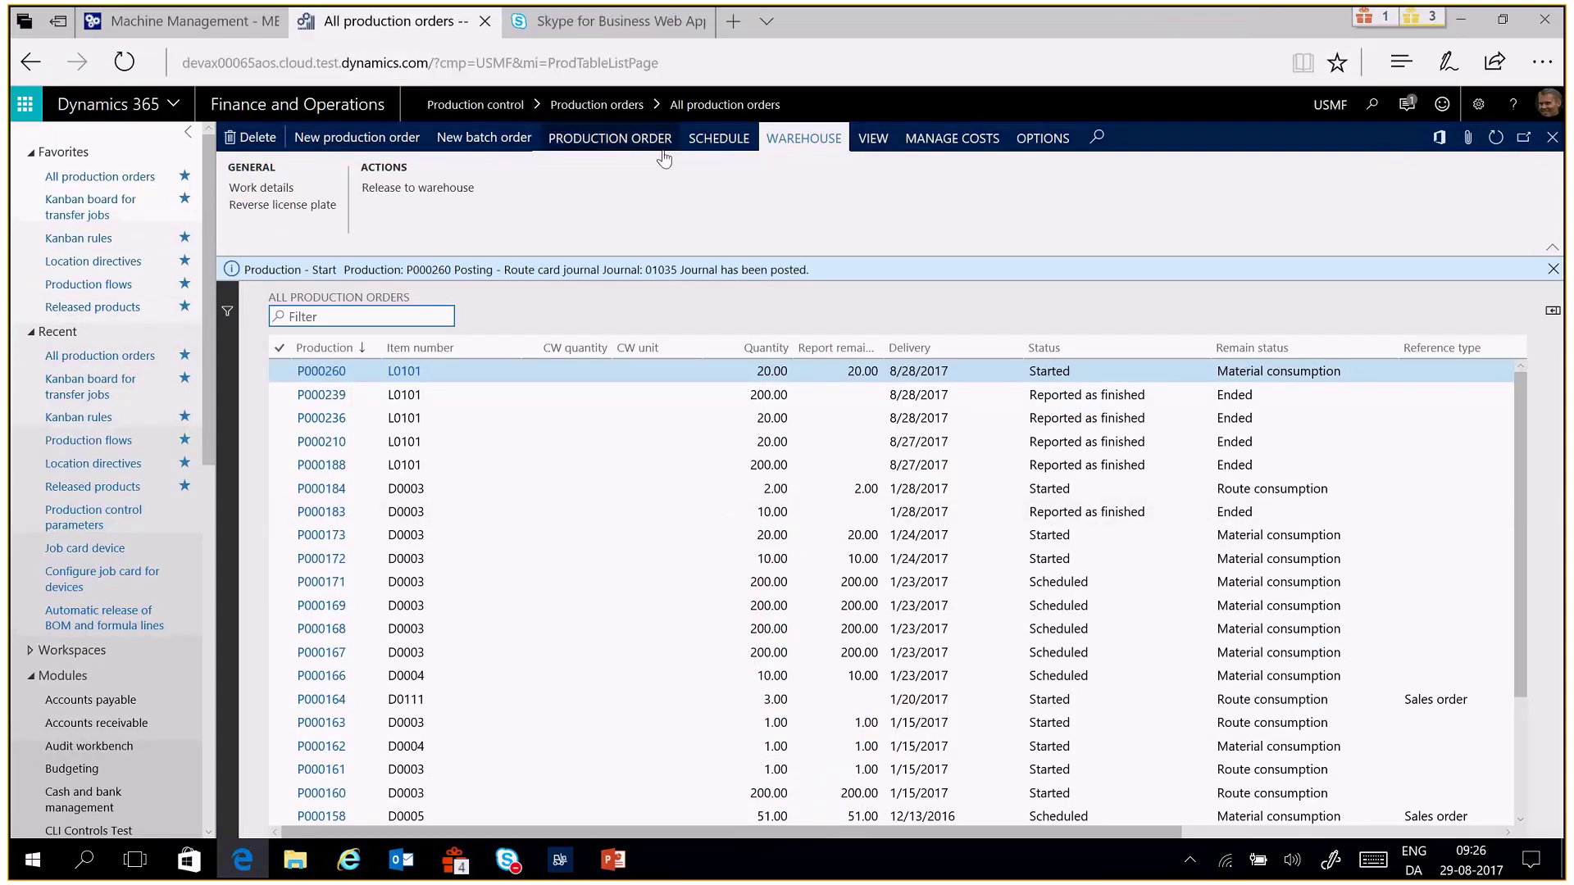
Review the posted picking list journal of the L0101 production order and return to the order list
click(880, 148)
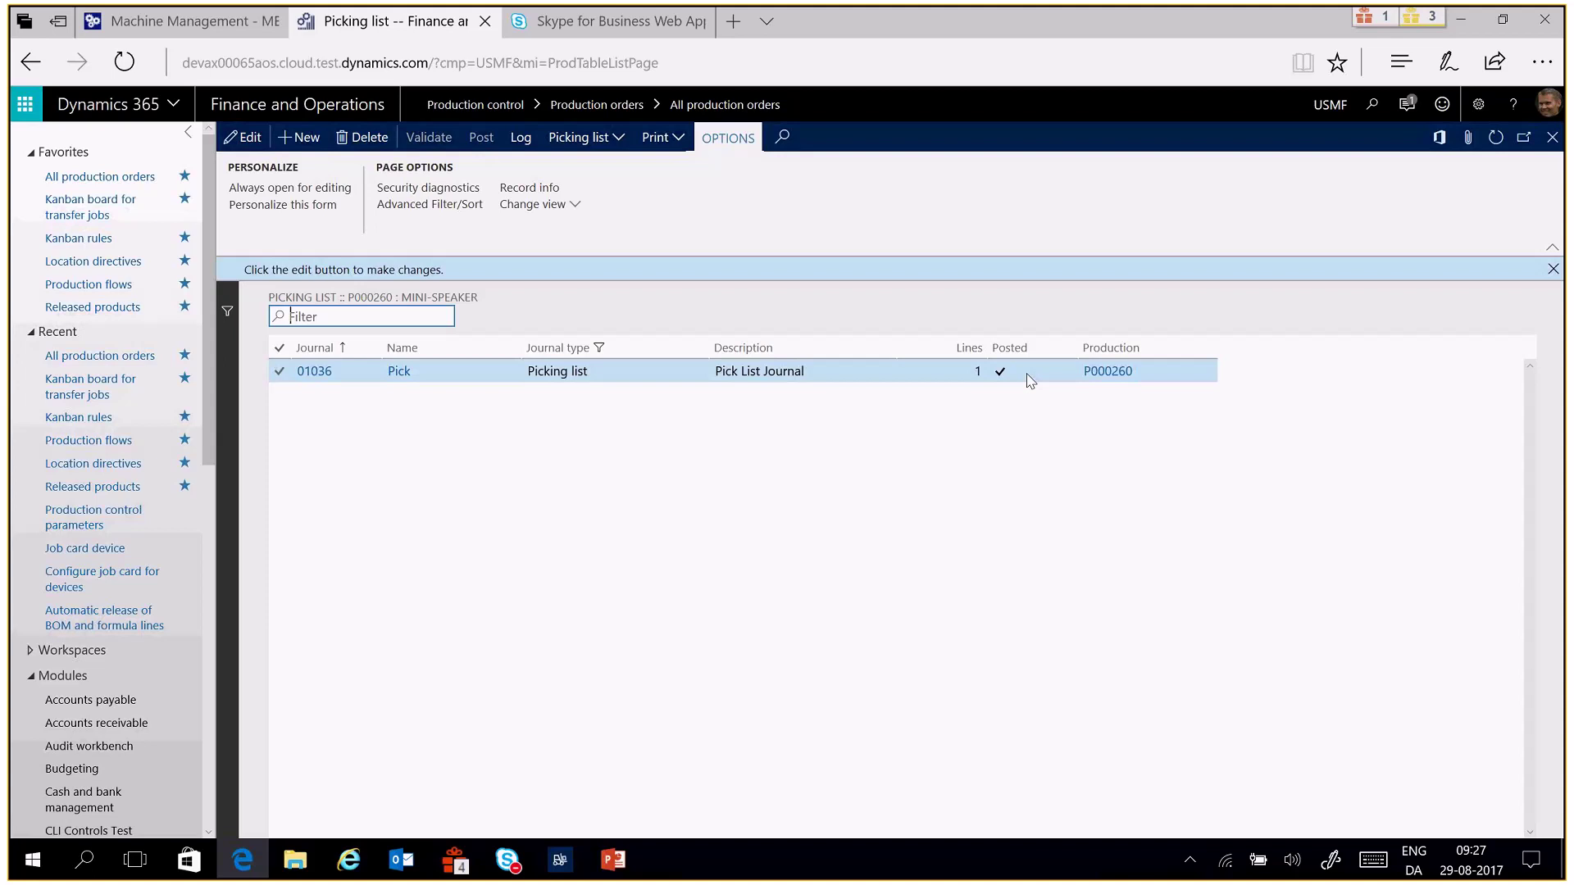
click(1030, 380)
key(Escape)
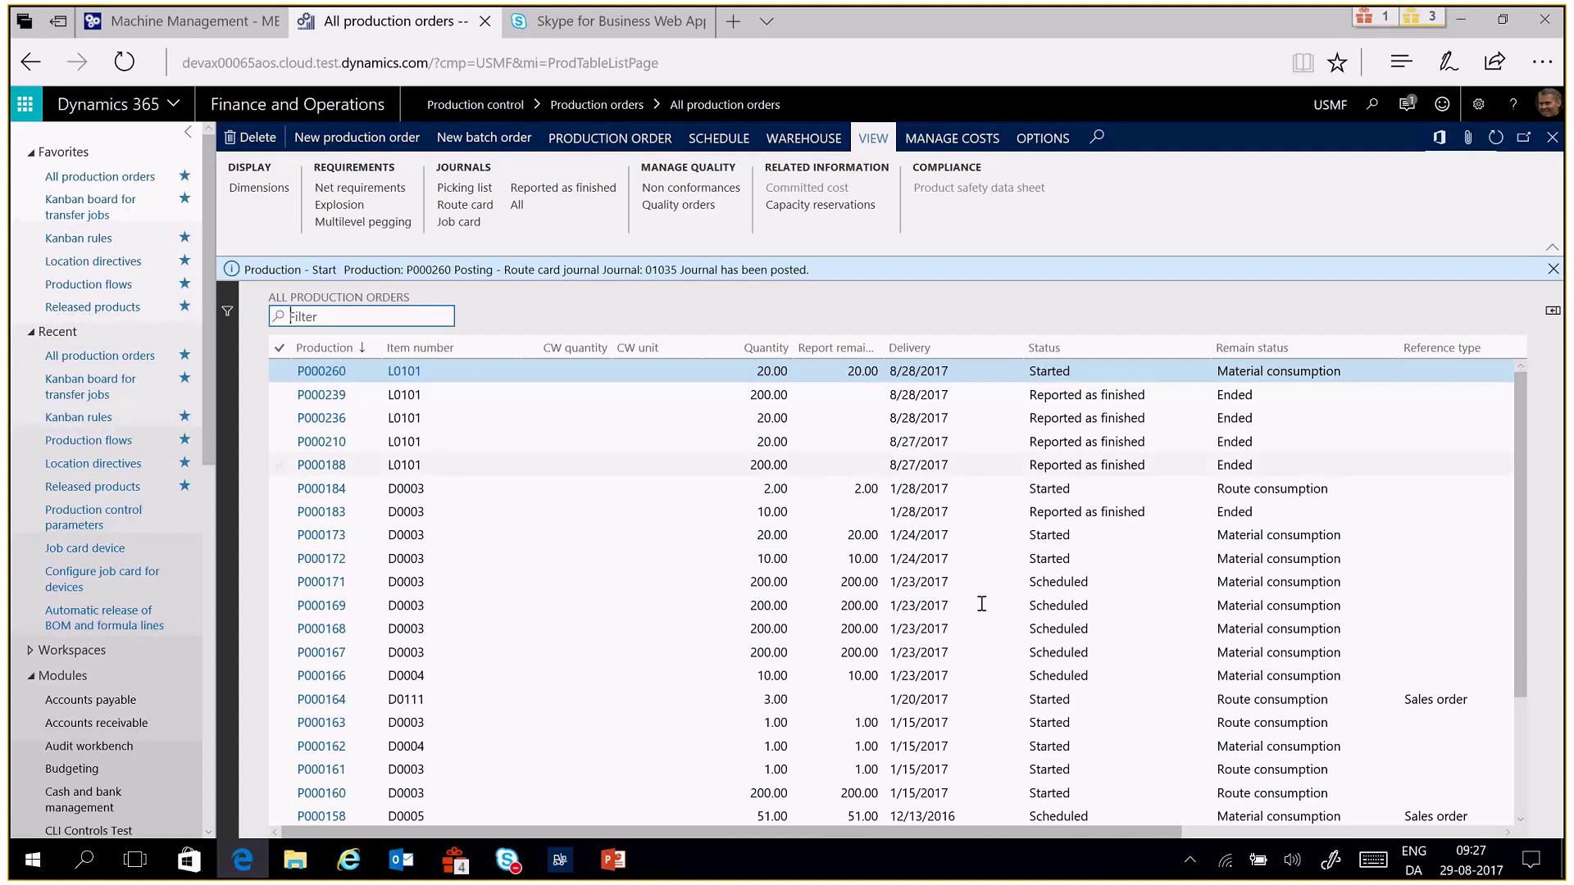
Switch to PowerPoint, present from the flushing principle slide and advance to the slide on issuing raw materials with the hand held device
click(613, 865)
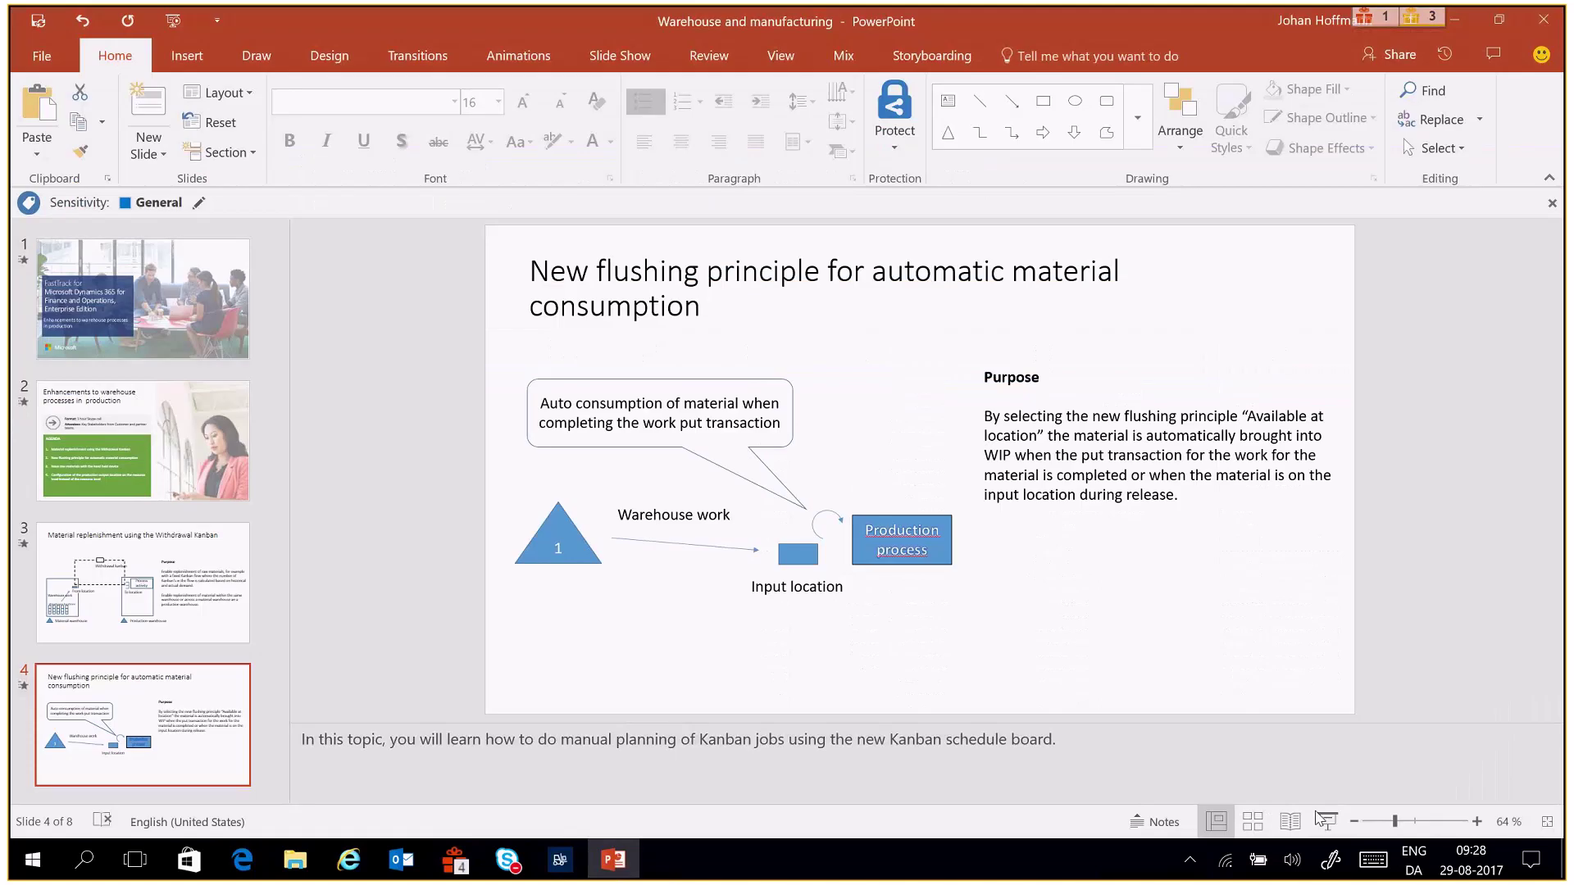
click(1322, 820)
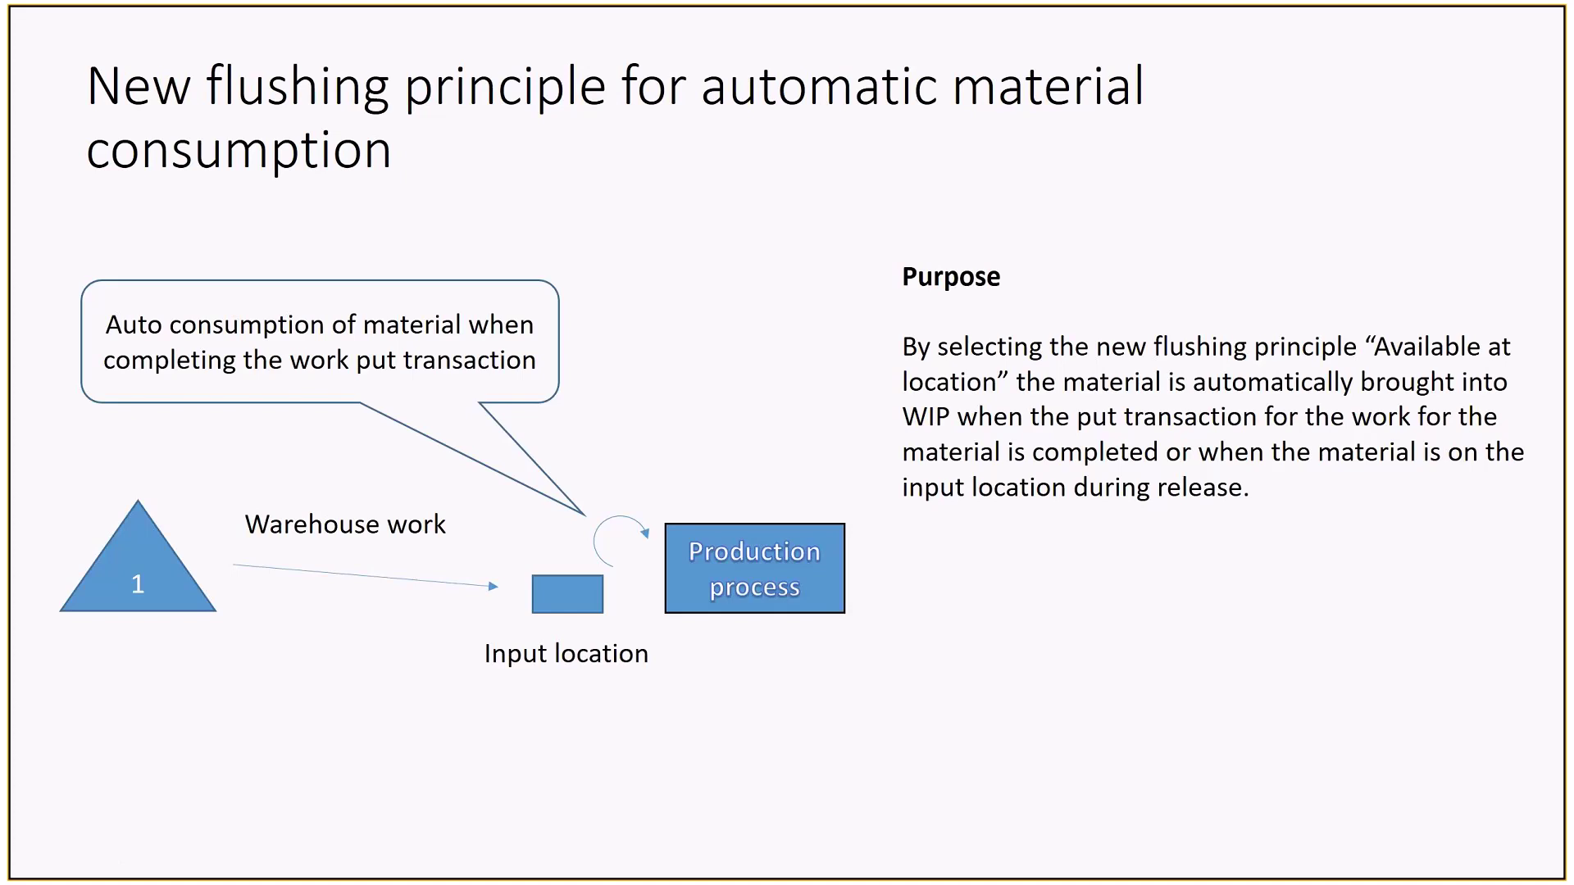
key(Right)
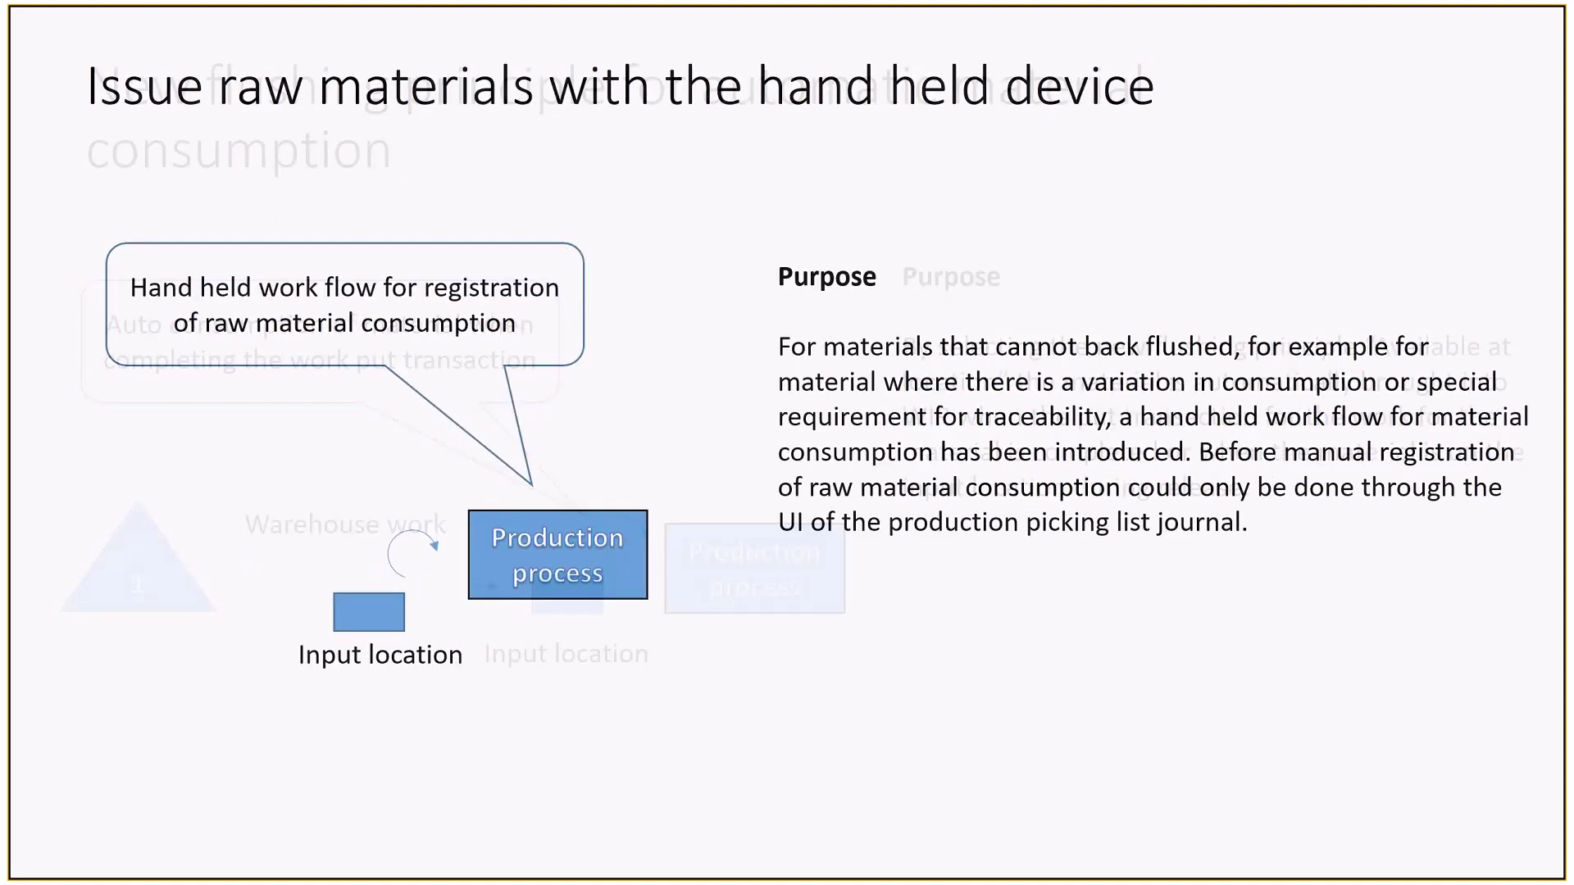
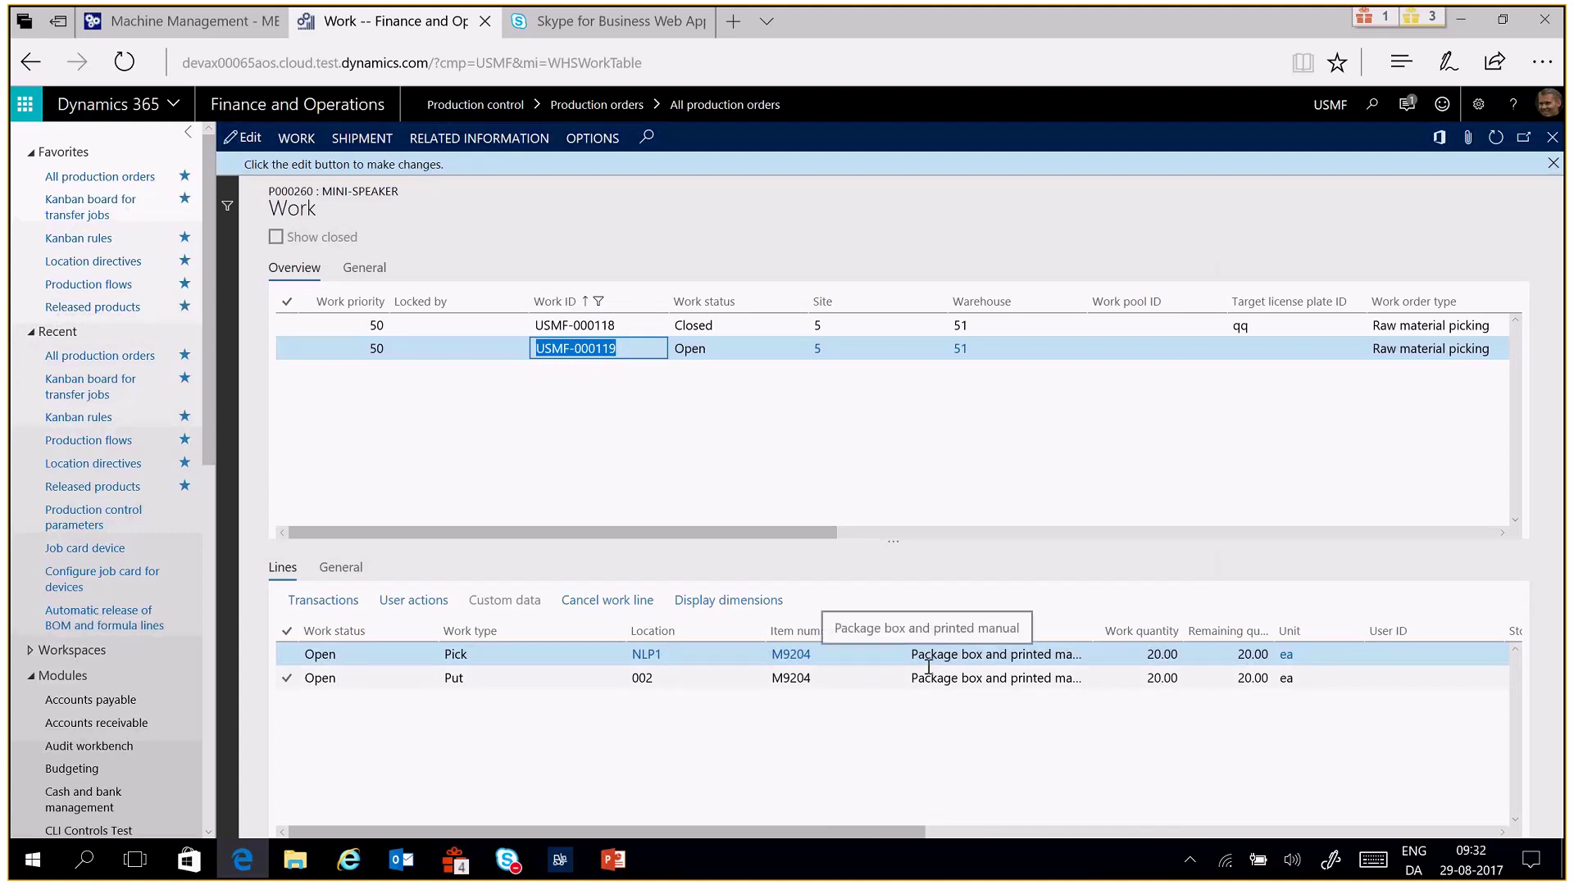
Switch to the Warehousing app and process the production pick for work ID USMF-000119, picking M9204 to target license plate kk
click(560, 859)
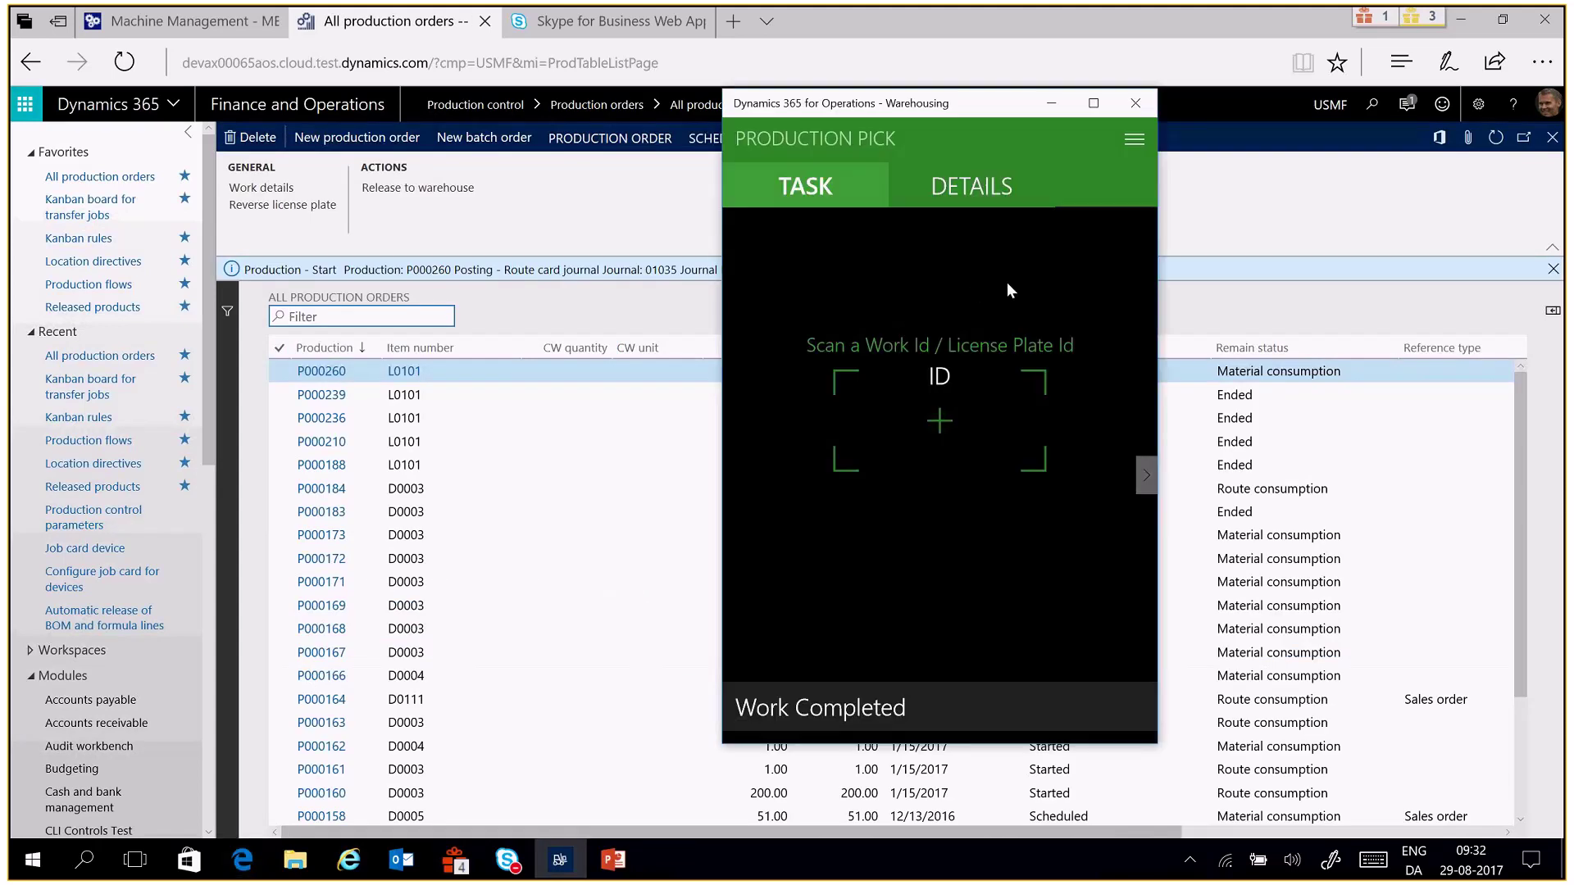
click(941, 423)
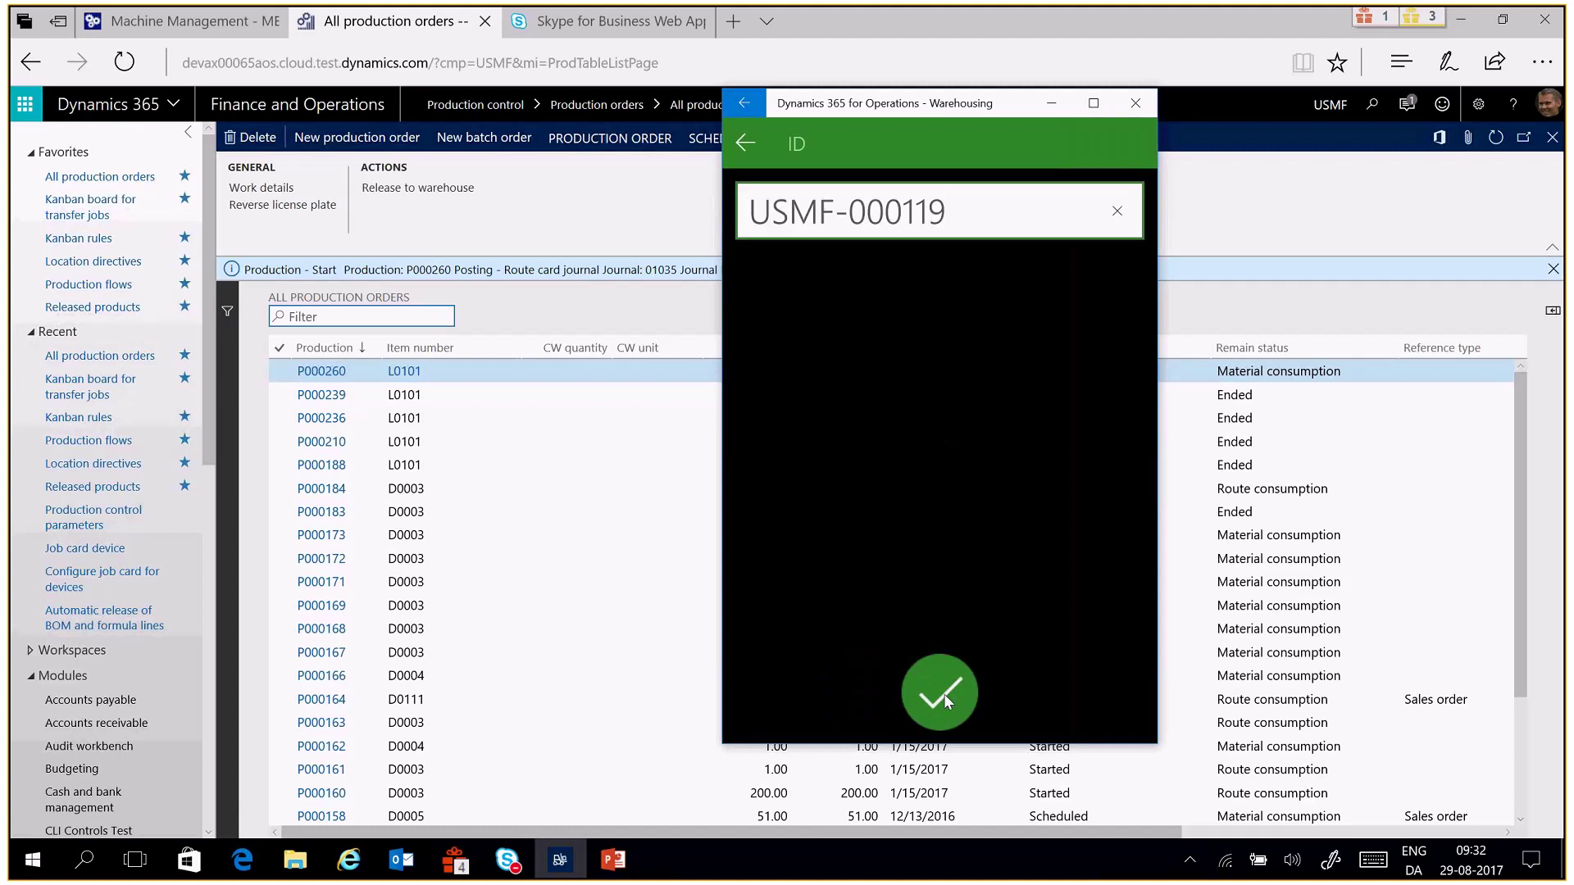
click(943, 694)
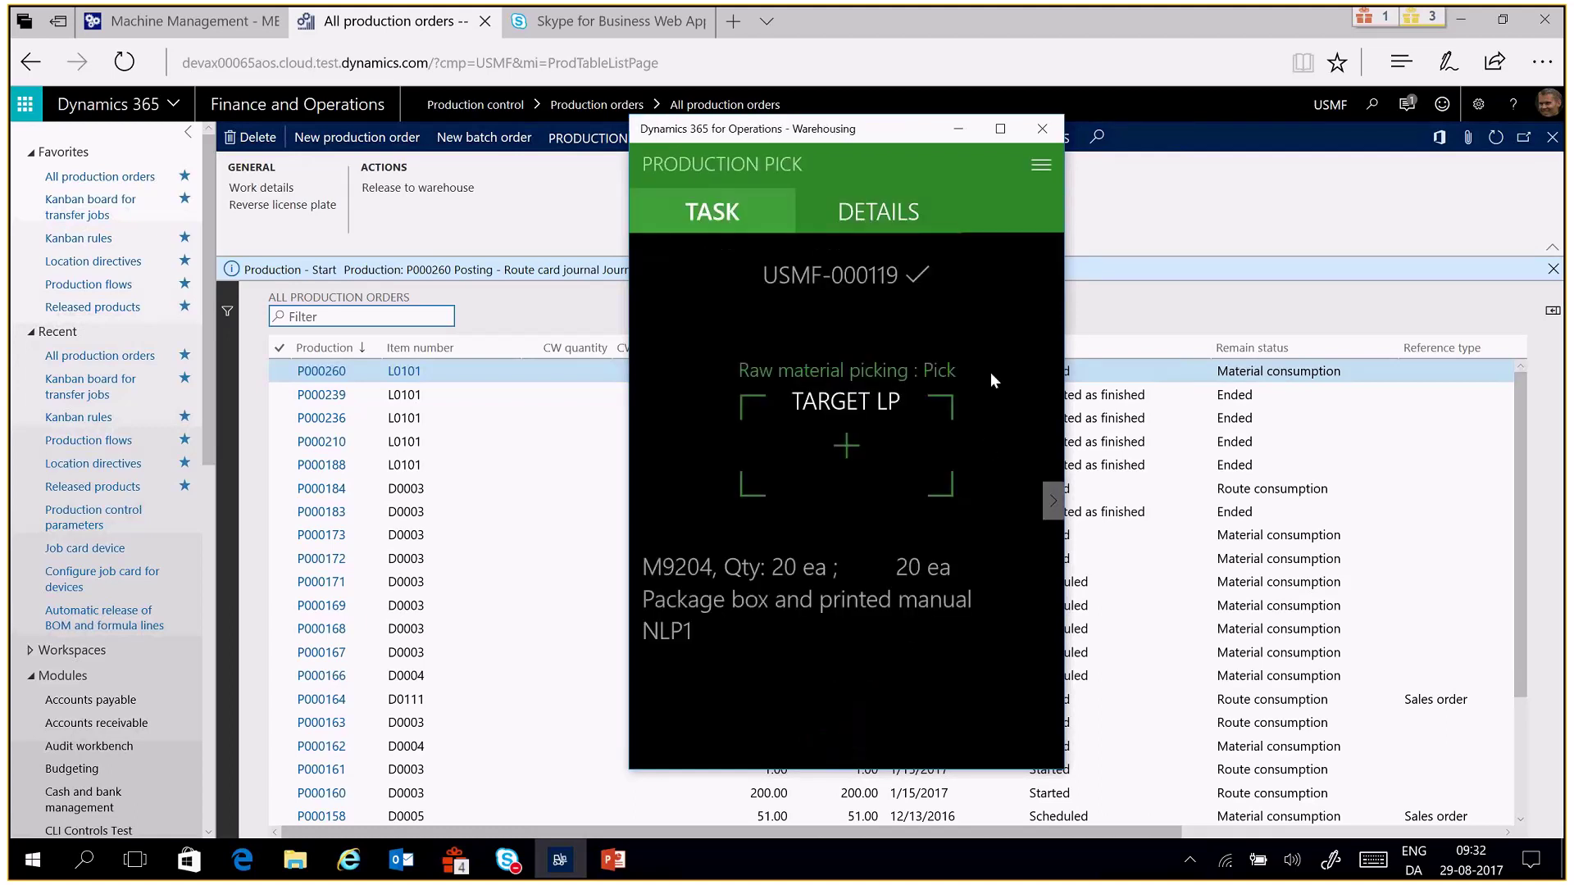
click(852, 464)
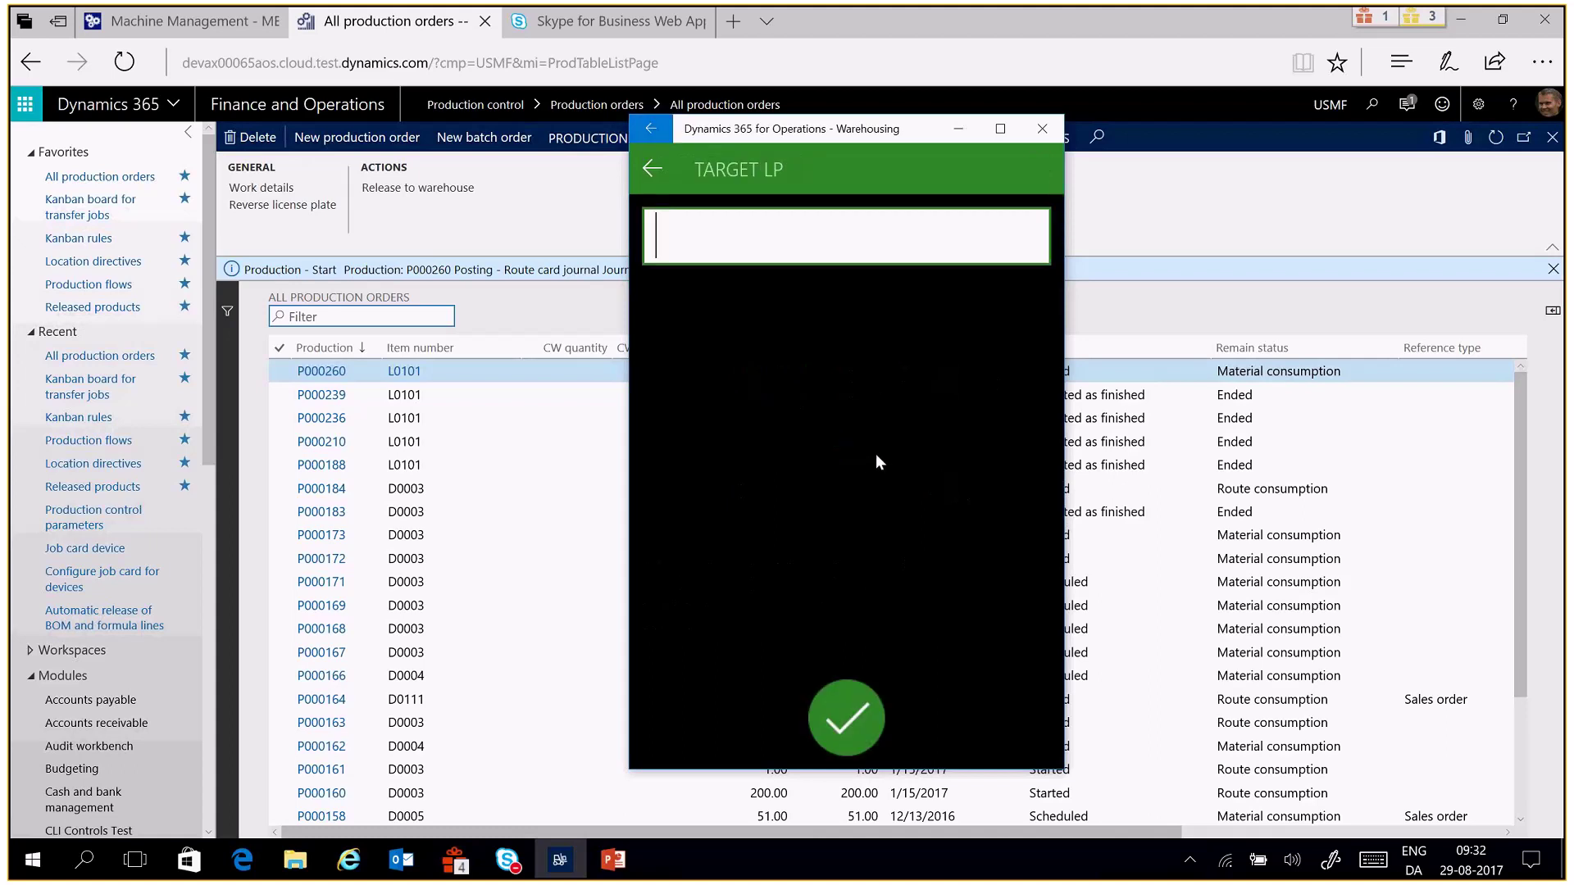
text(kk)
click(857, 729)
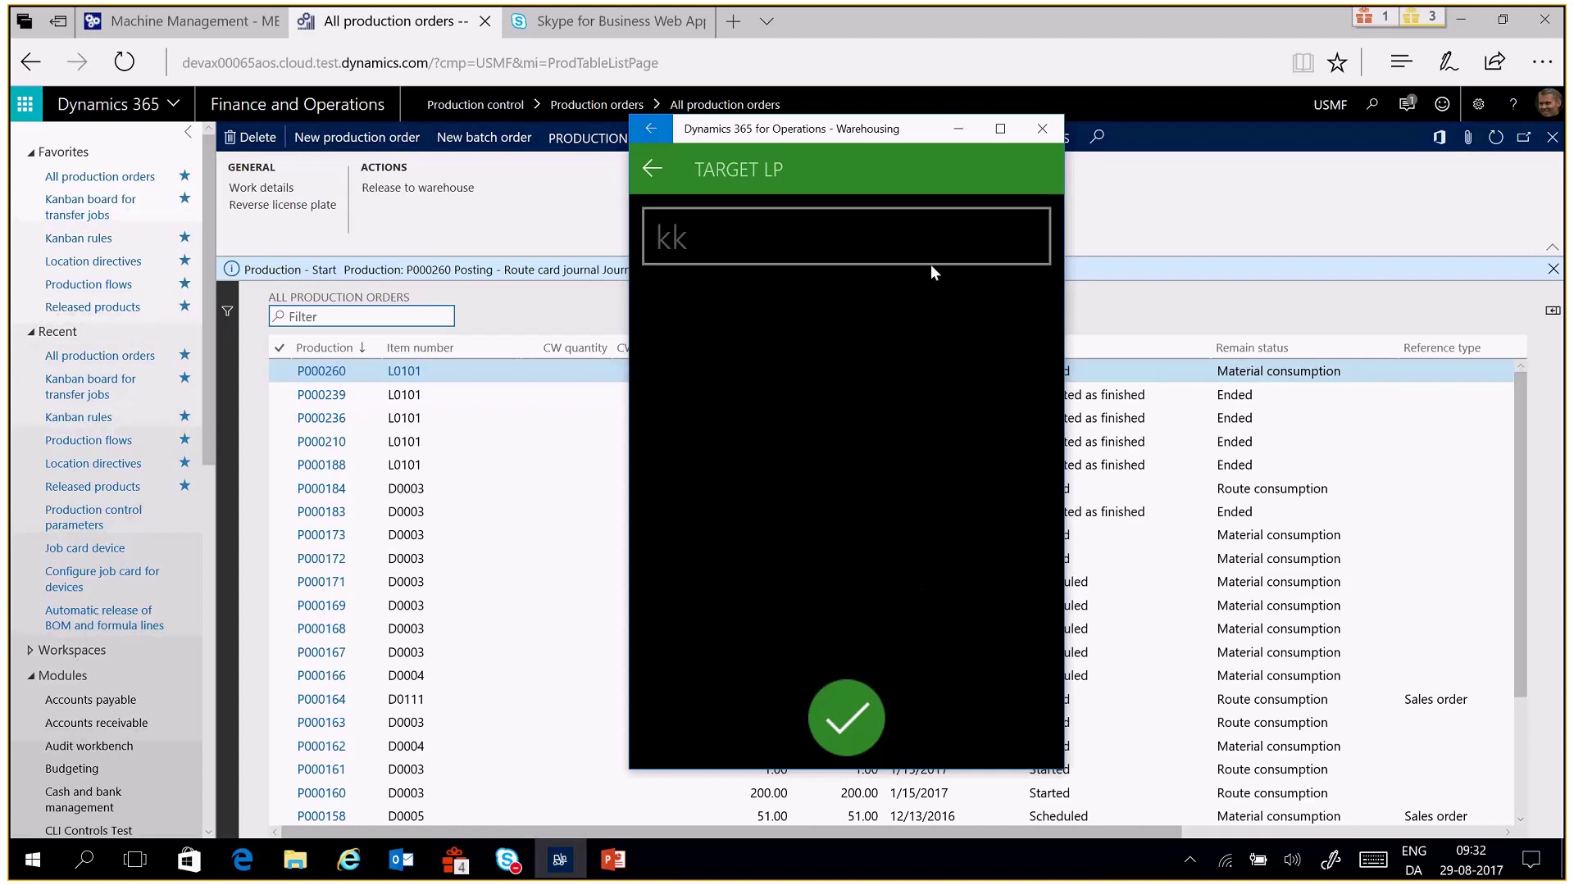
drag(920, 135, 888, 128)
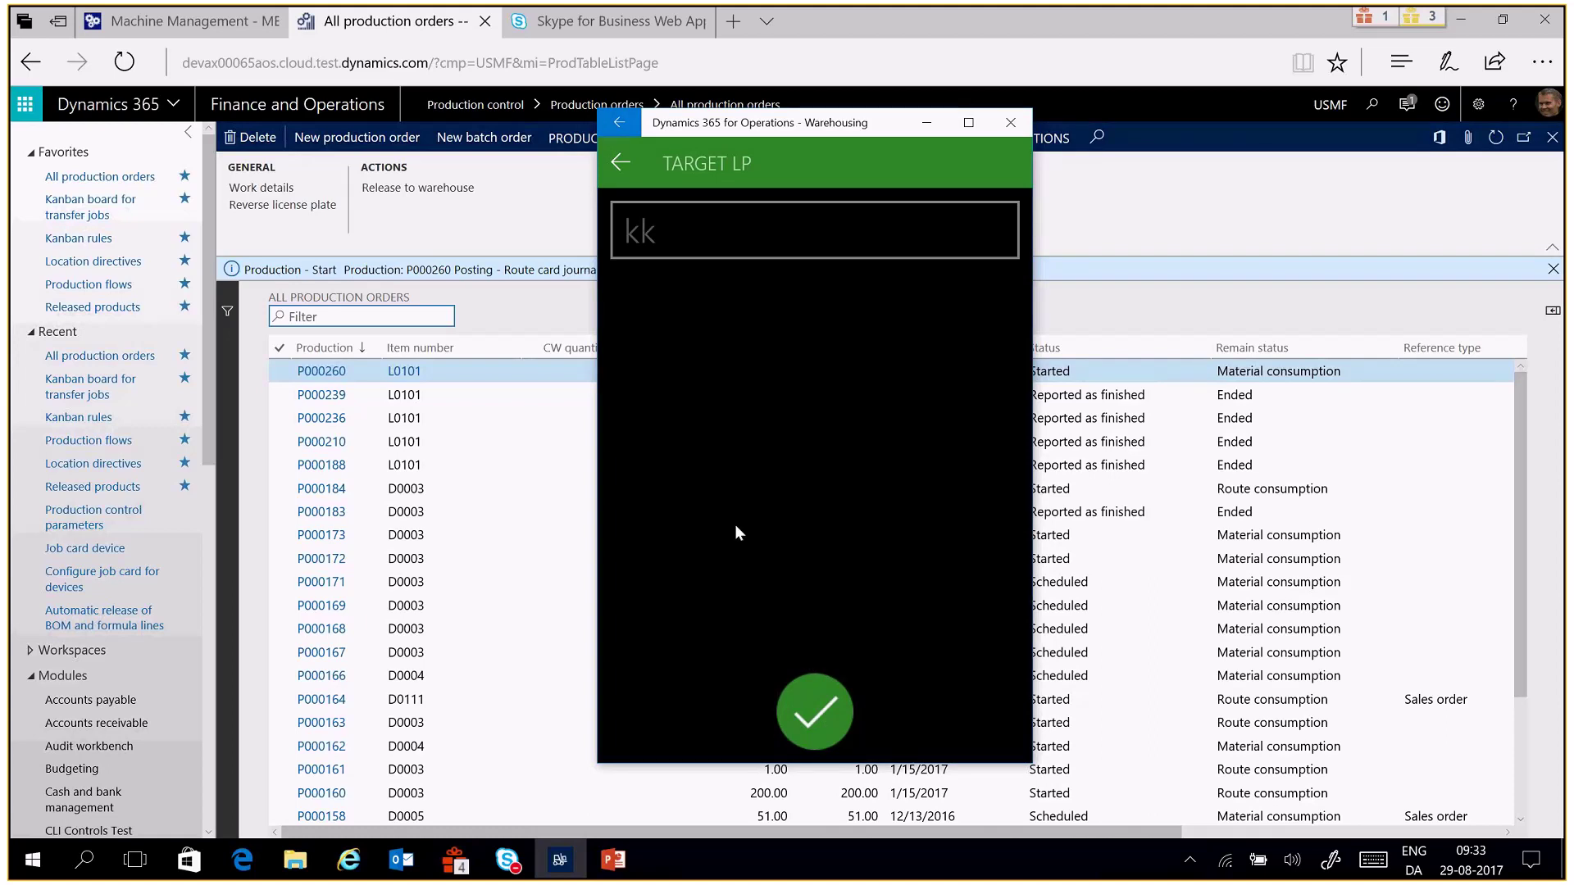
click(841, 710)
Review the put details and confirm putting 20 ea of M9204 on license plate kk to location 002
scroll(911, 510, down, 2)
scroll(841, 478, up, 2)
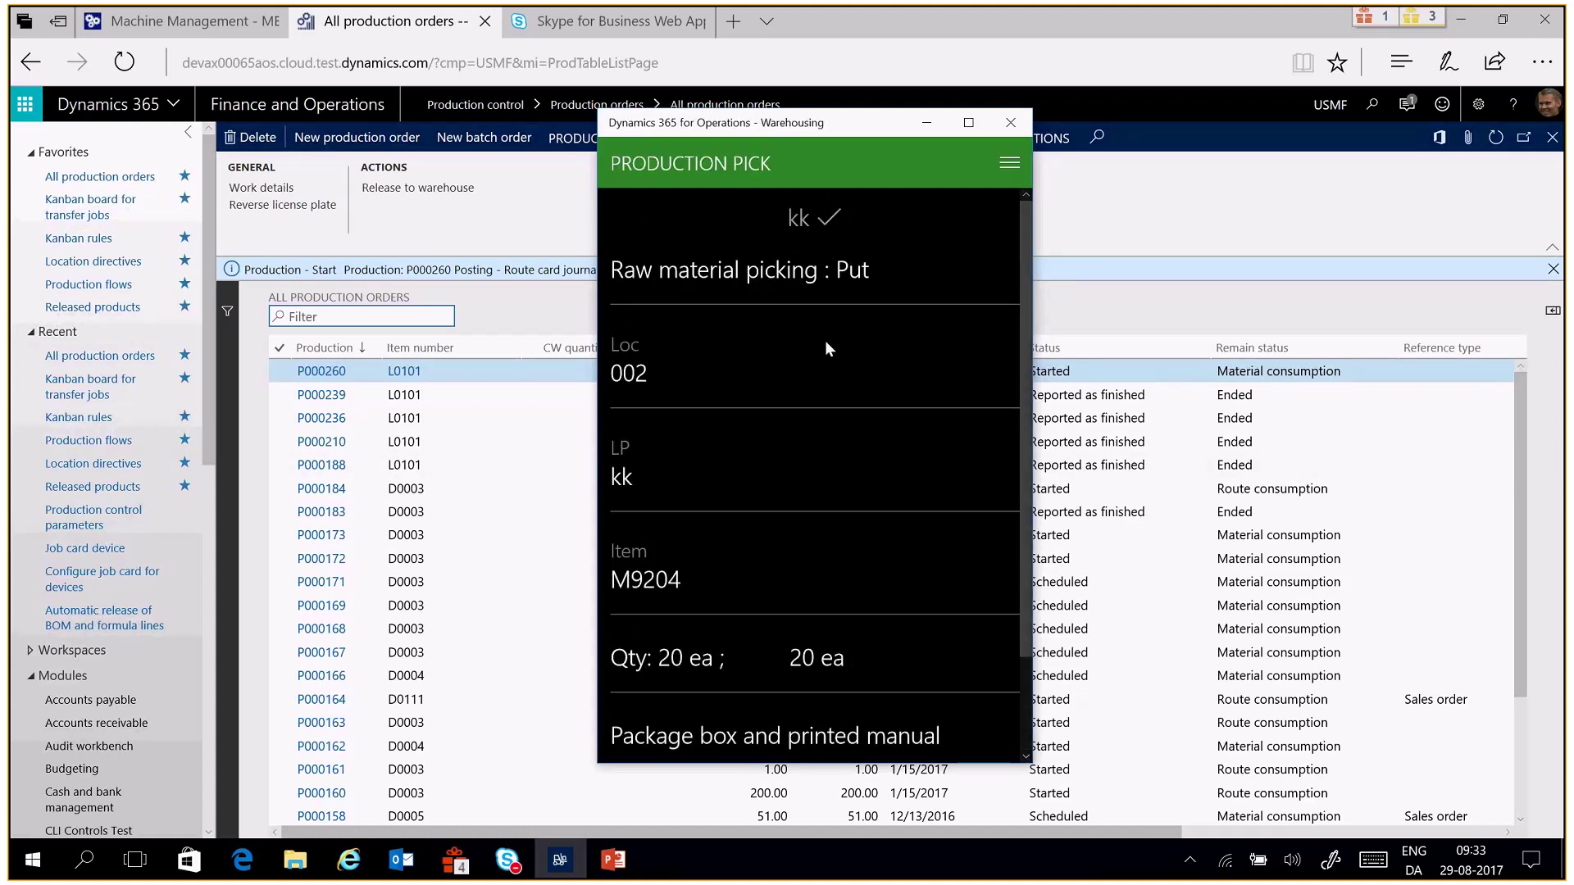
scroll(780, 341, down, 2)
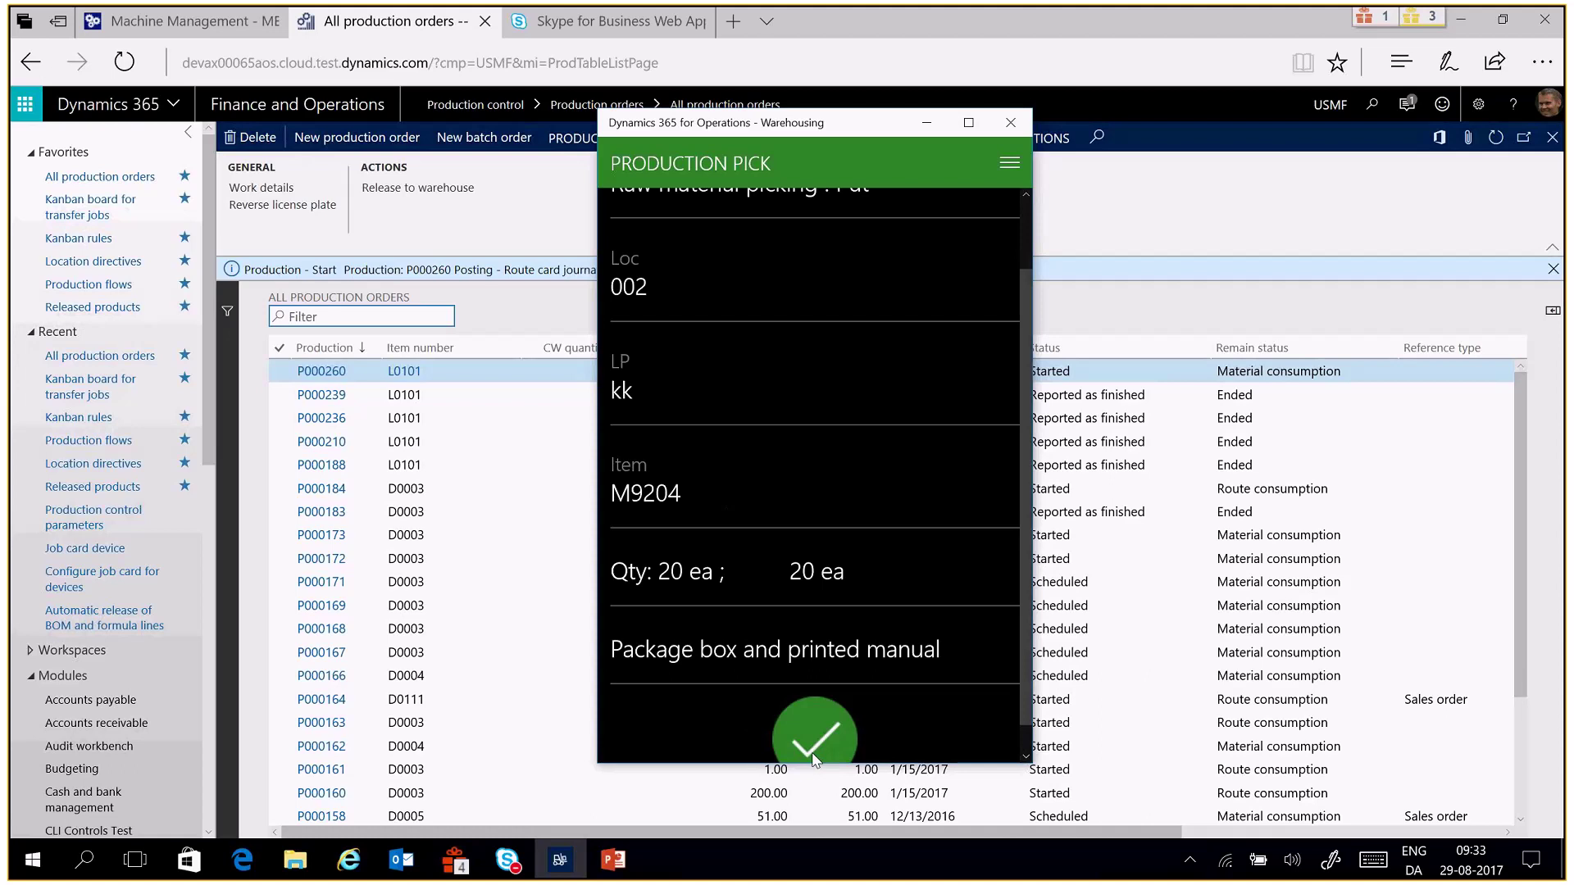
click(774, 734)
scroll(871, 460, down, 1)
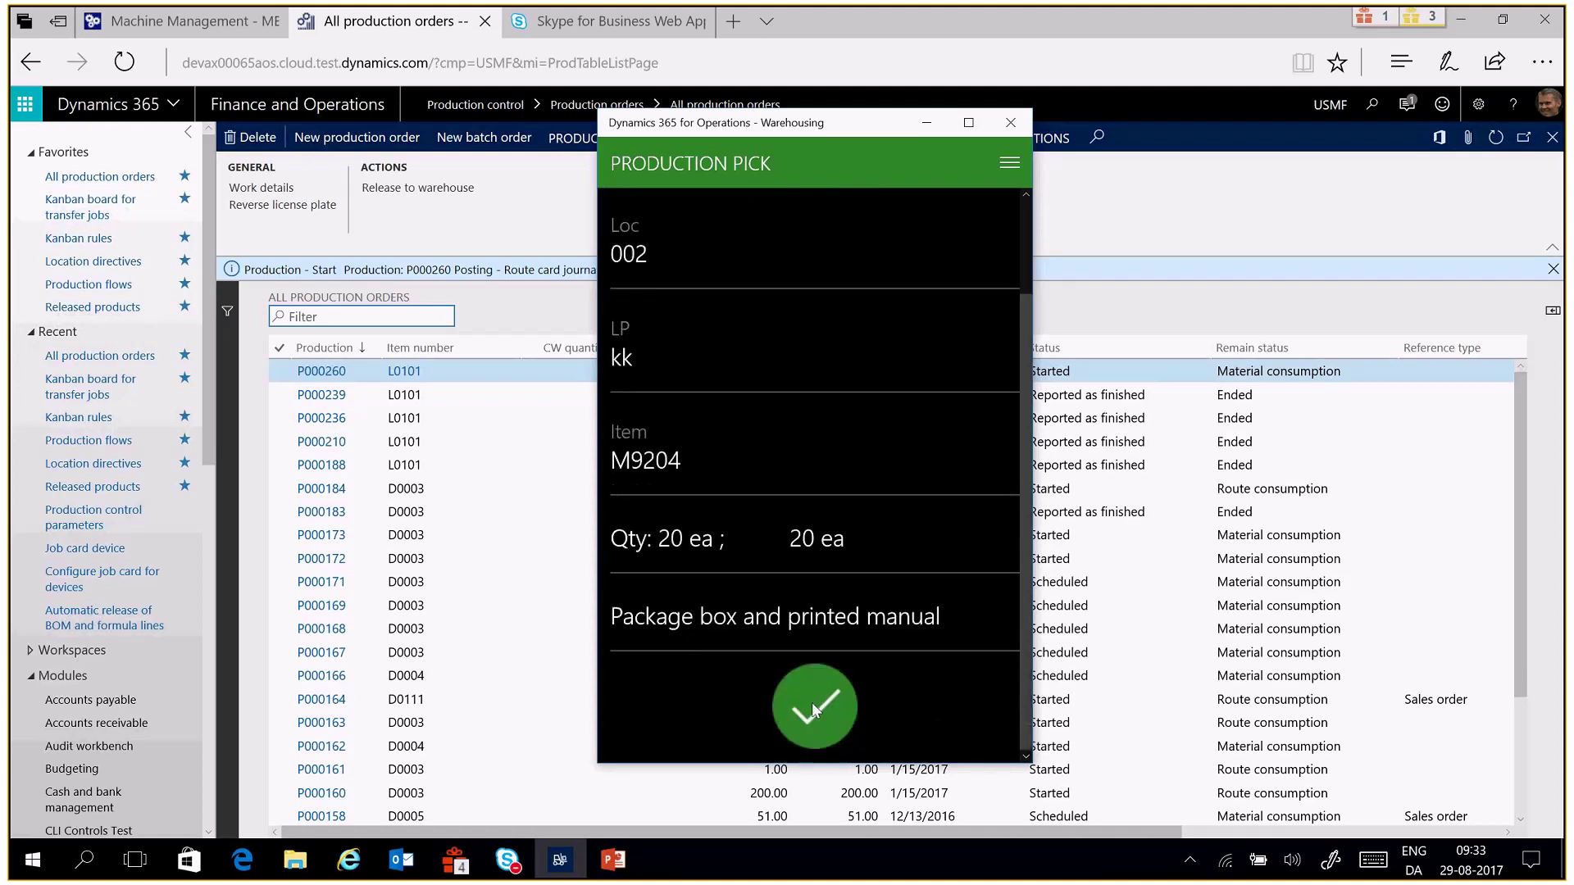
click(780, 716)
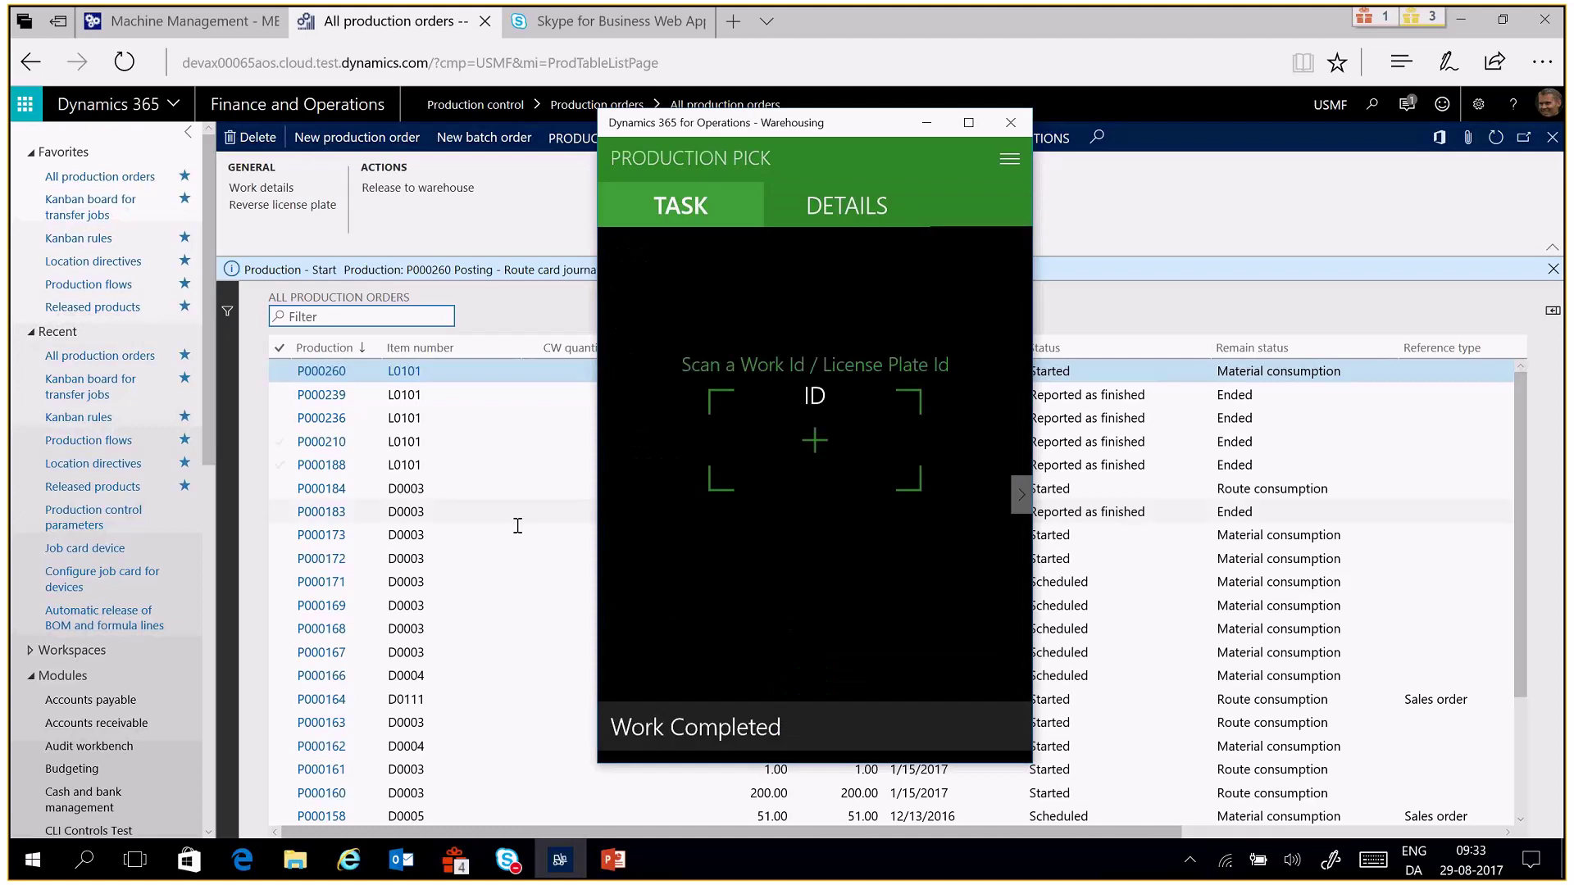
Return to the production order list and copy the production number of the started L0101 order
click(932, 132)
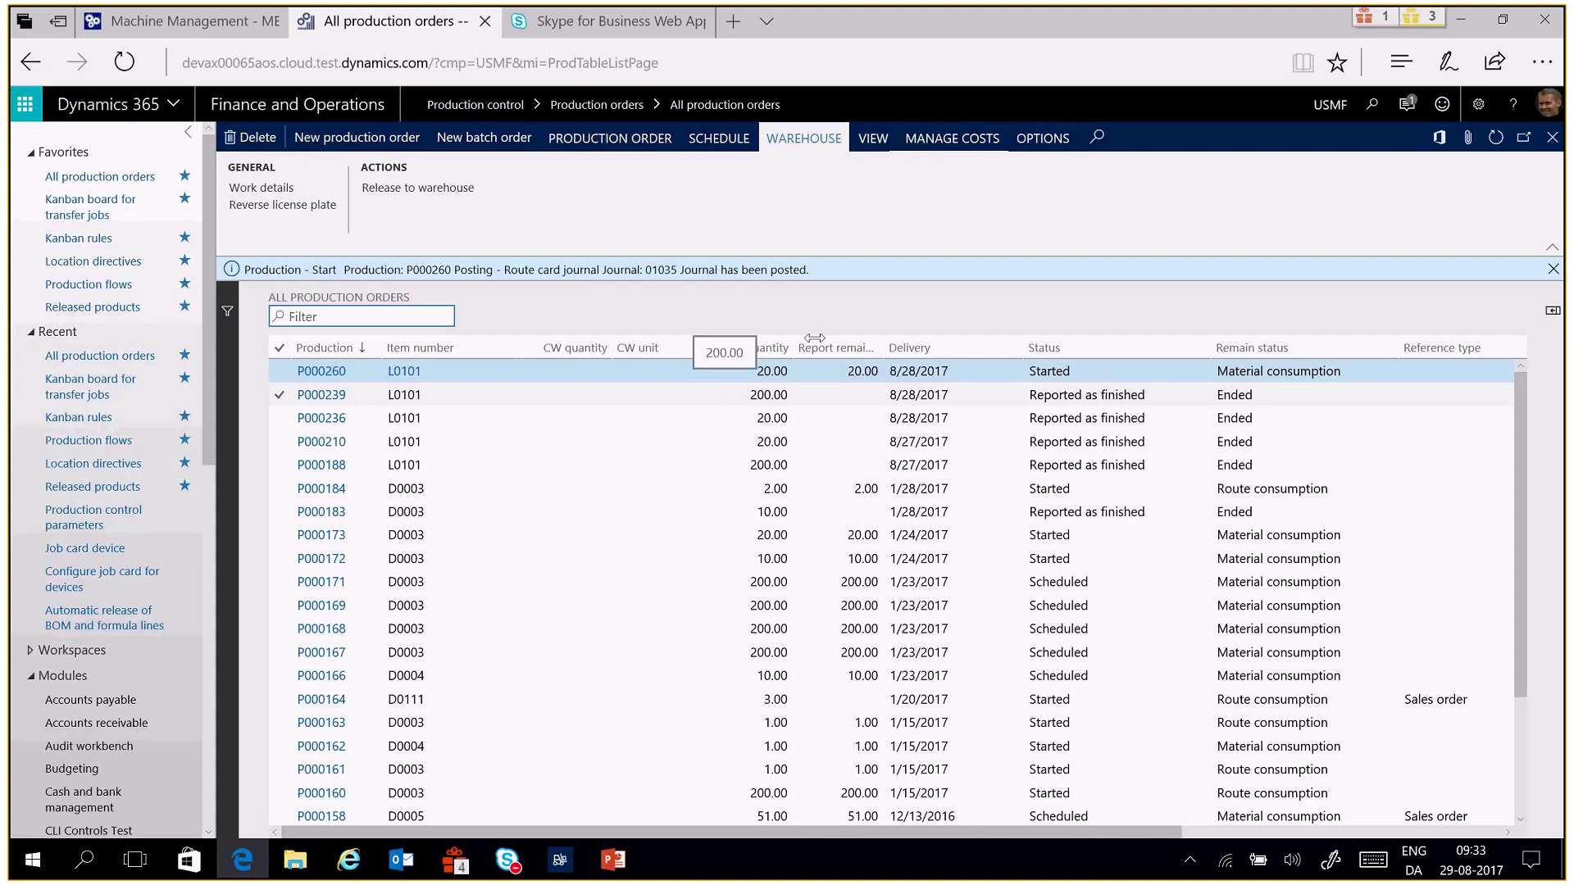
click(669, 372)
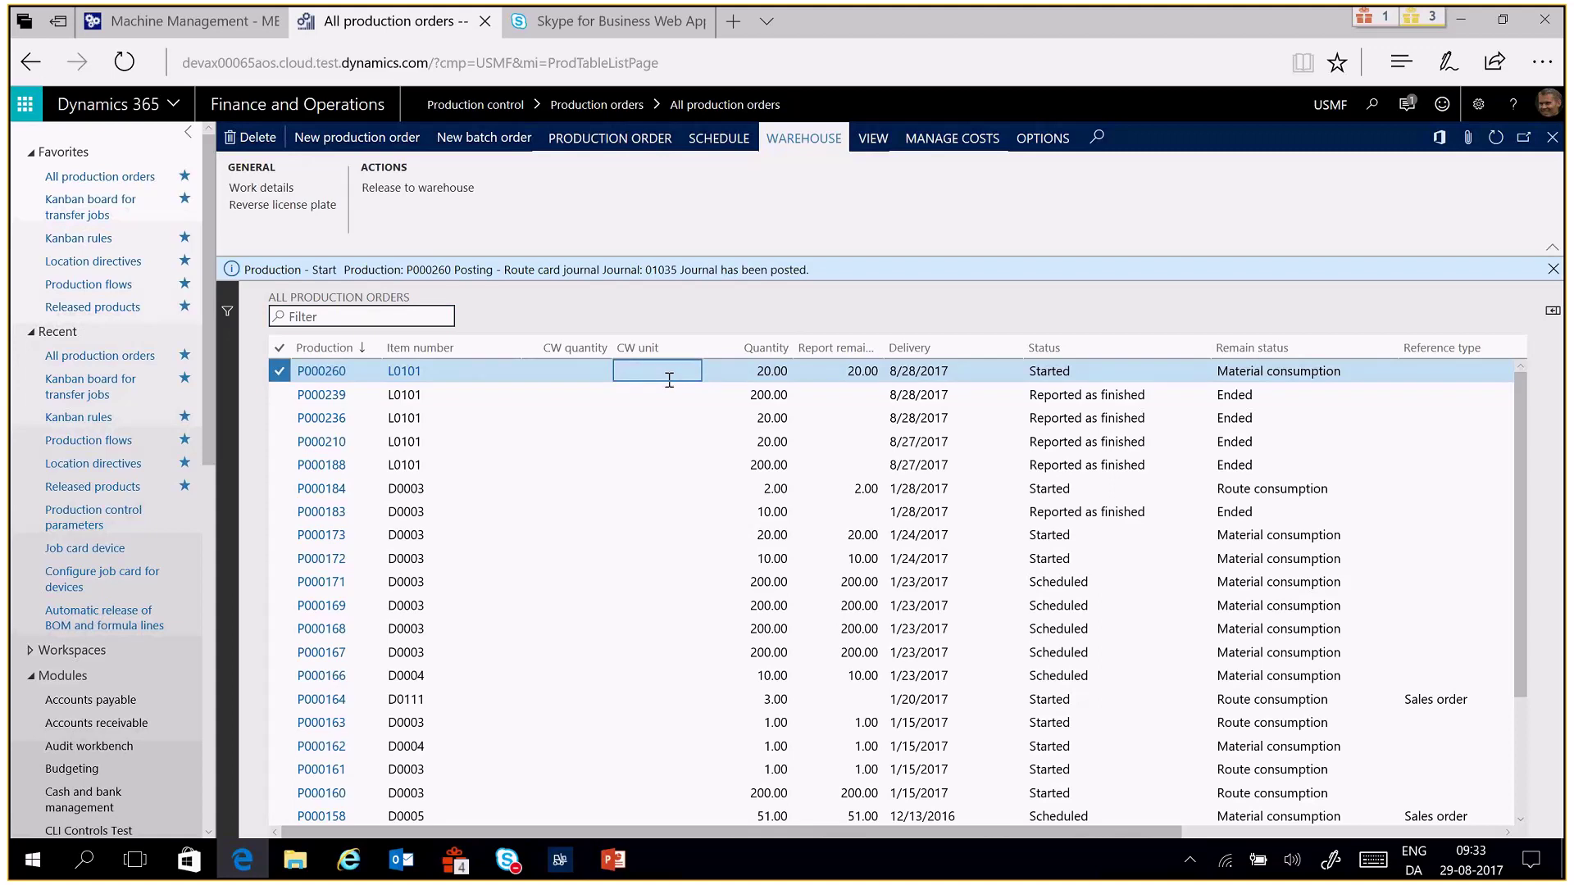
key(shift+Tab)
key(shift+Tab)
key(ctrl+c)
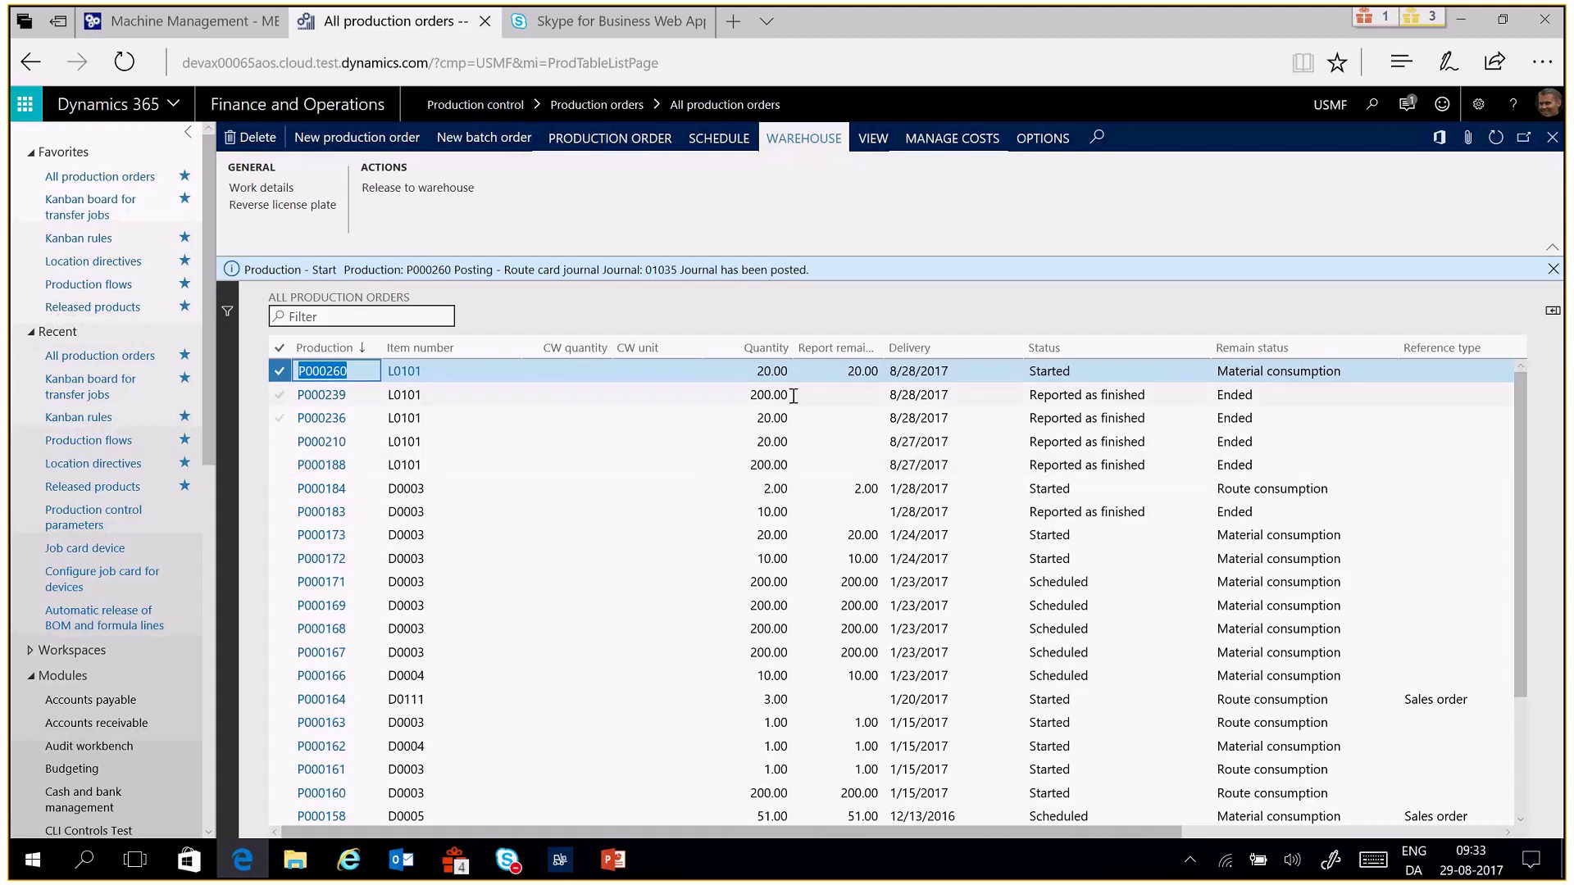
Switch to the Warehousing app, cancel the production pick and start a raw material issue for the copied production number
click(565, 865)
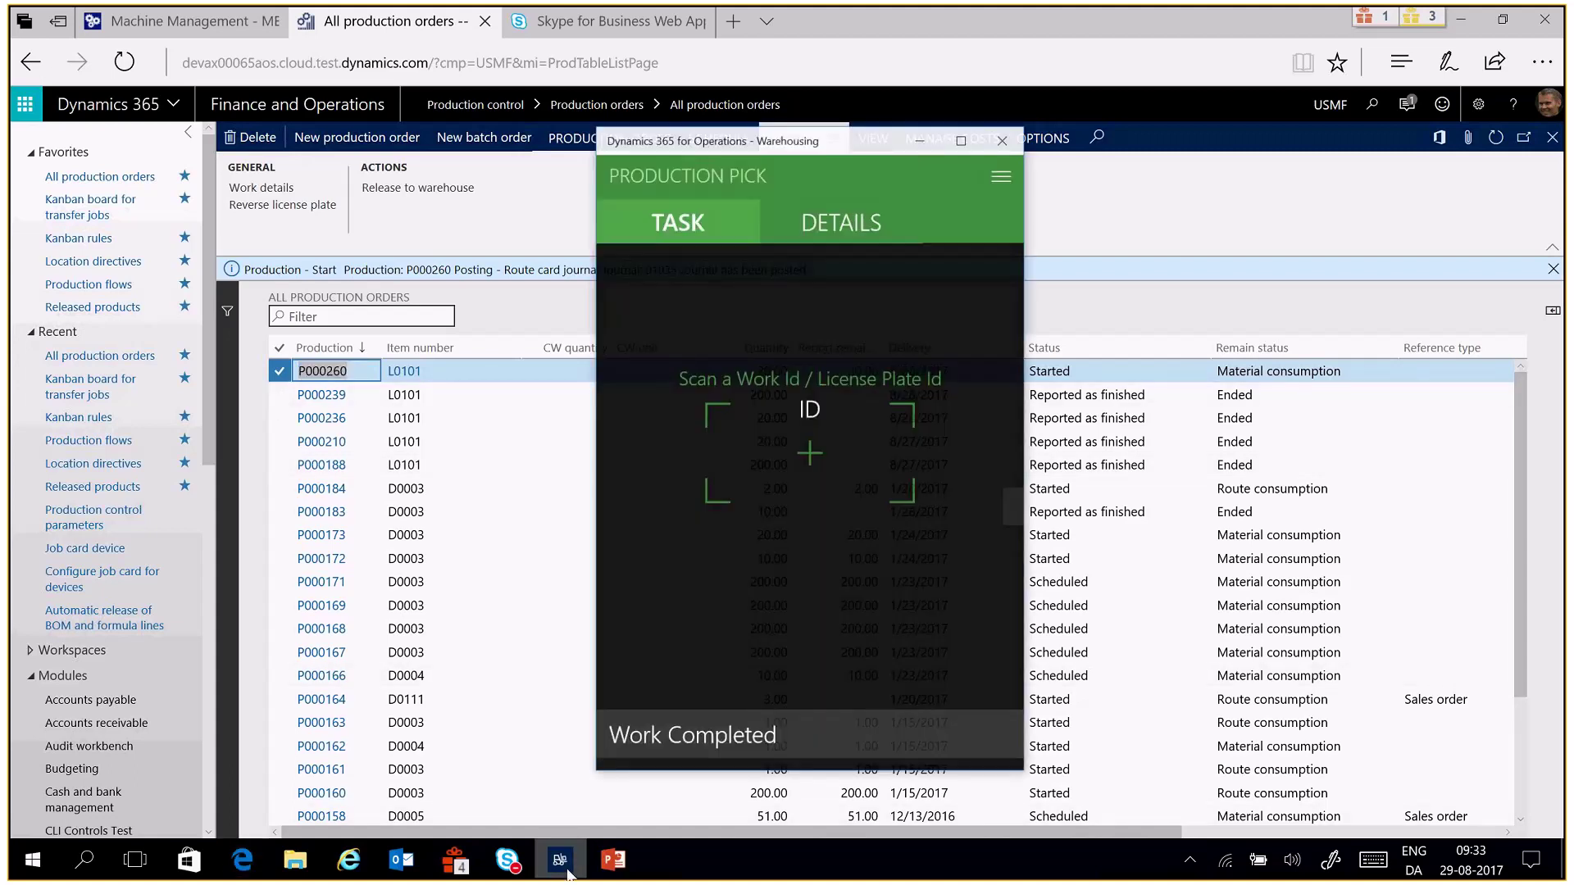
click(1010, 159)
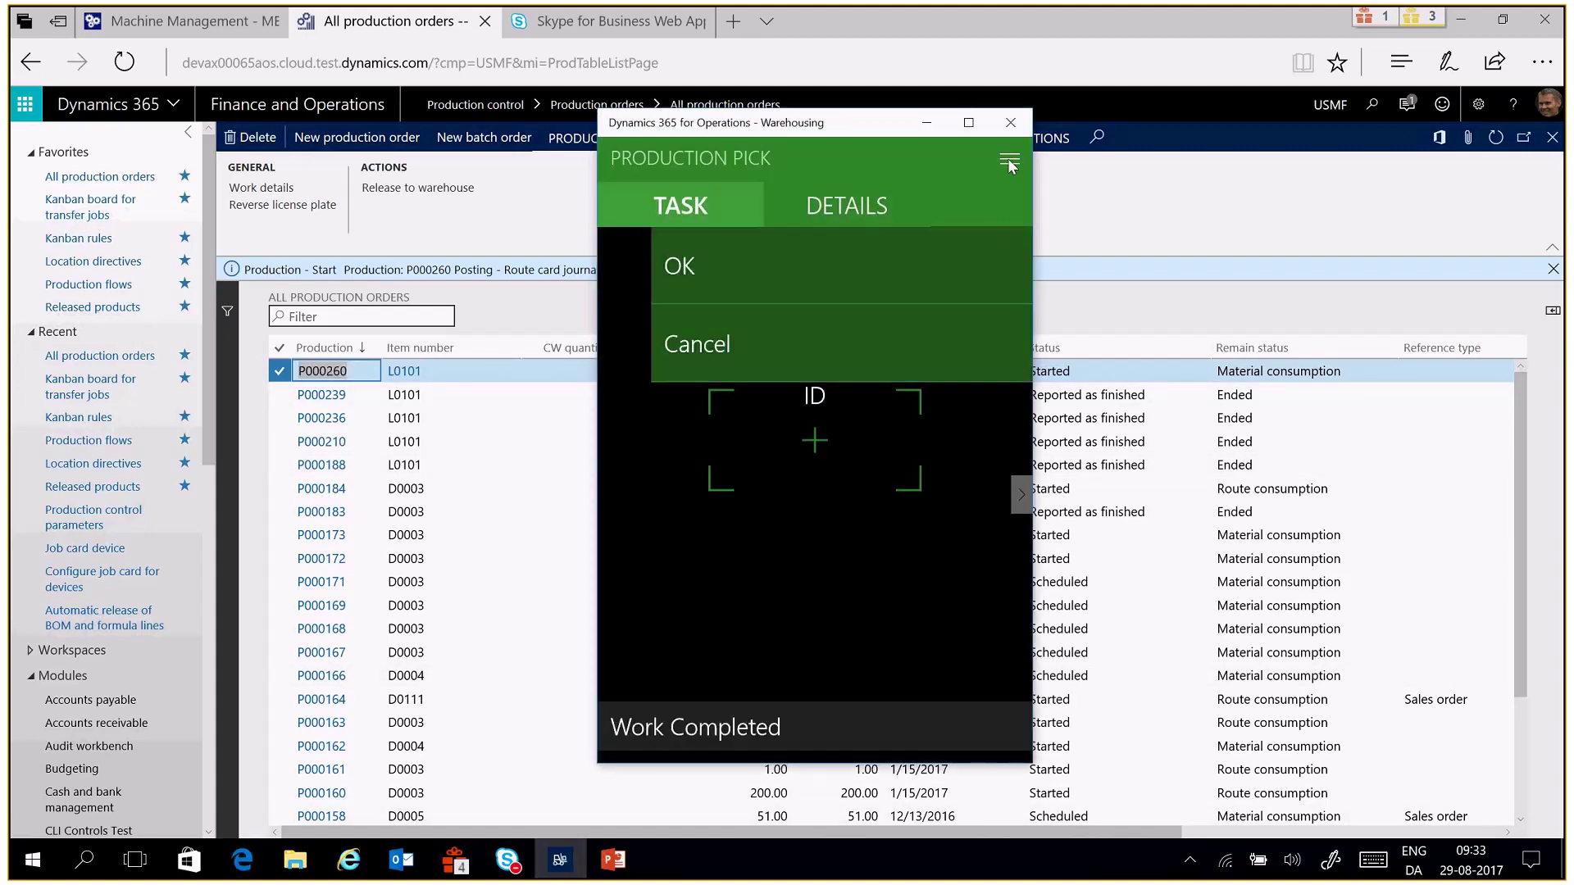
click(721, 347)
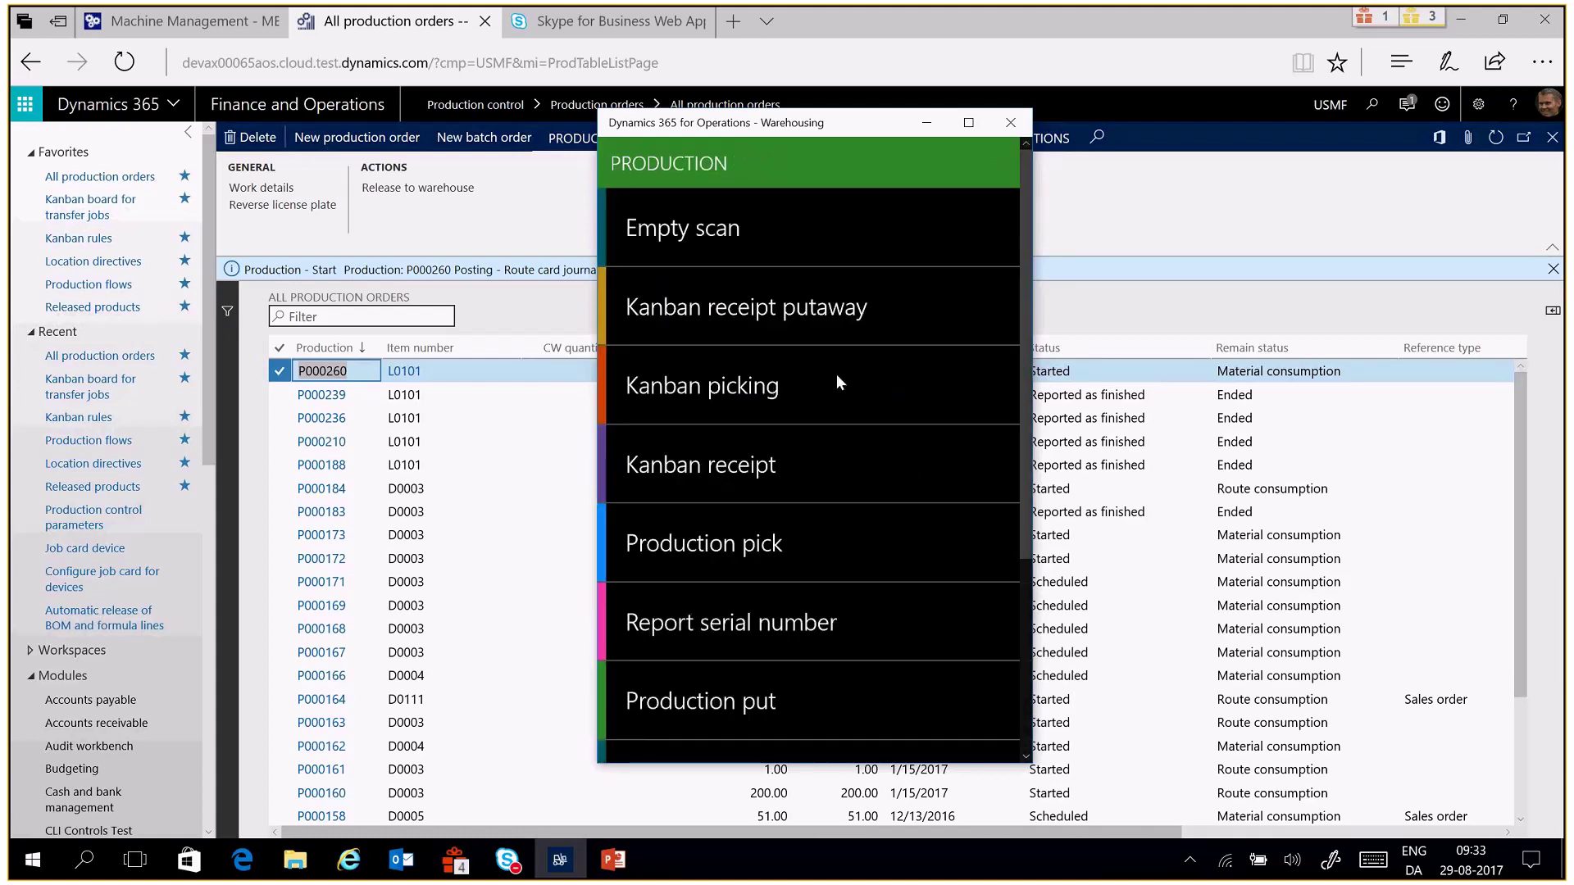
scroll(836, 371, down, 3)
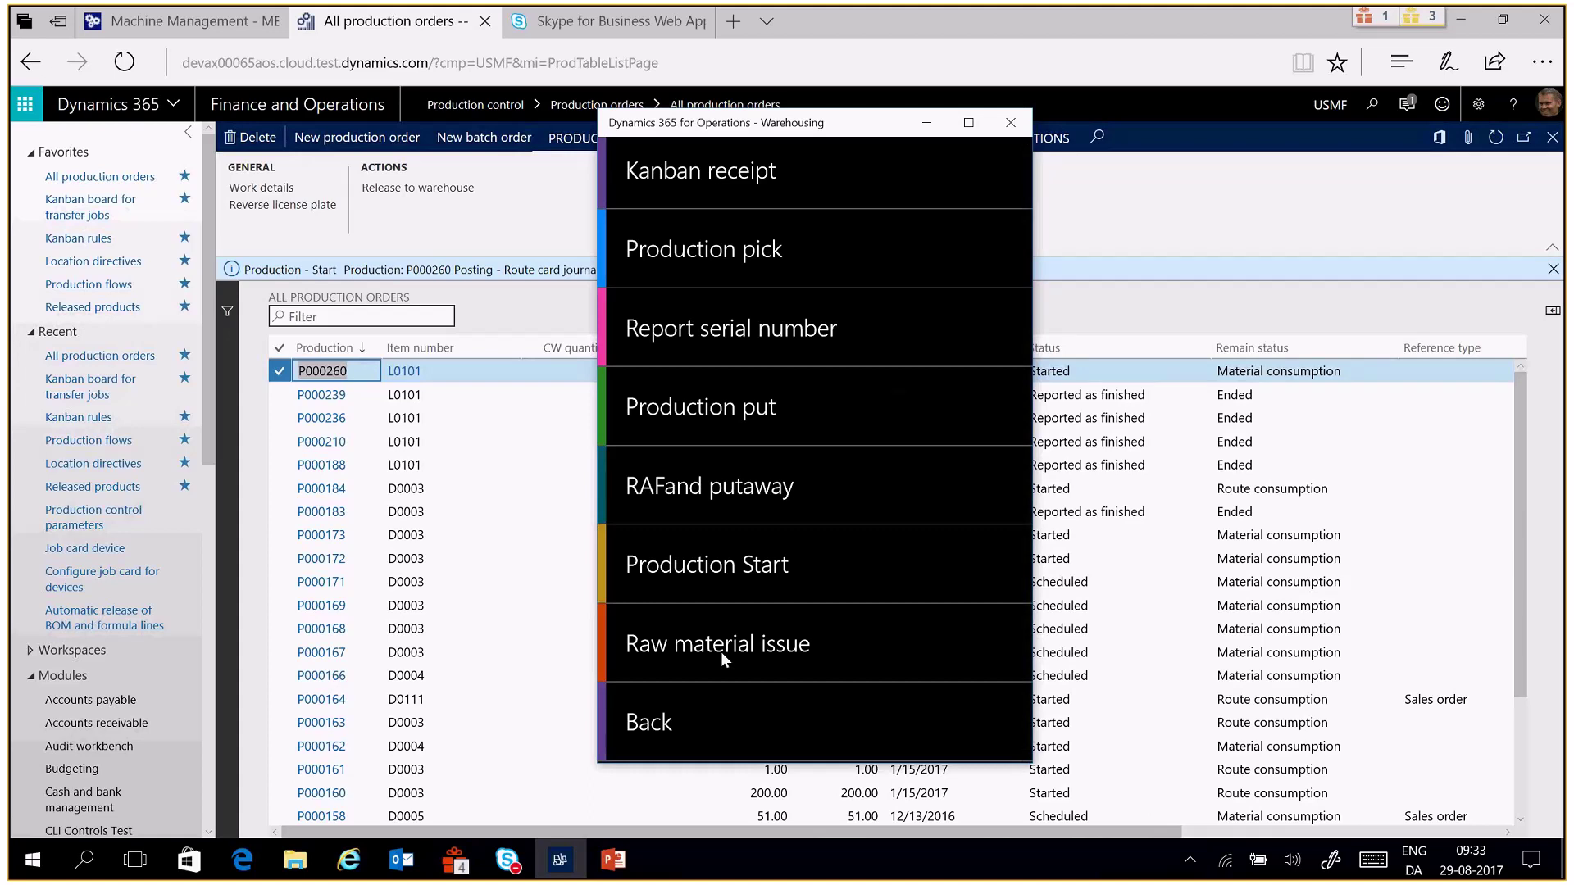
click(770, 652)
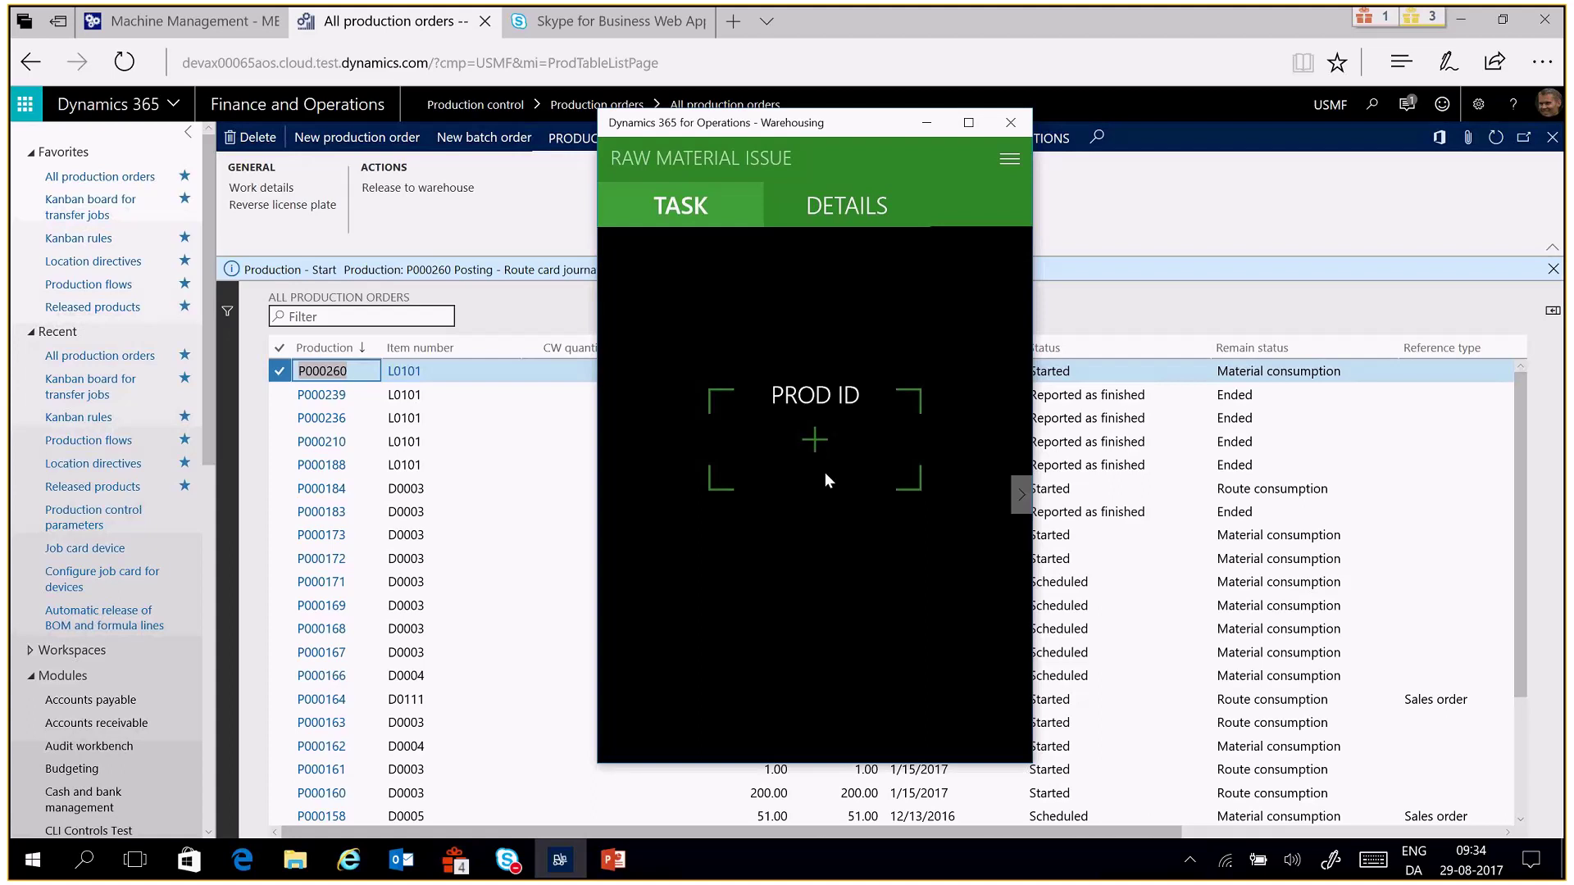
click(814, 441)
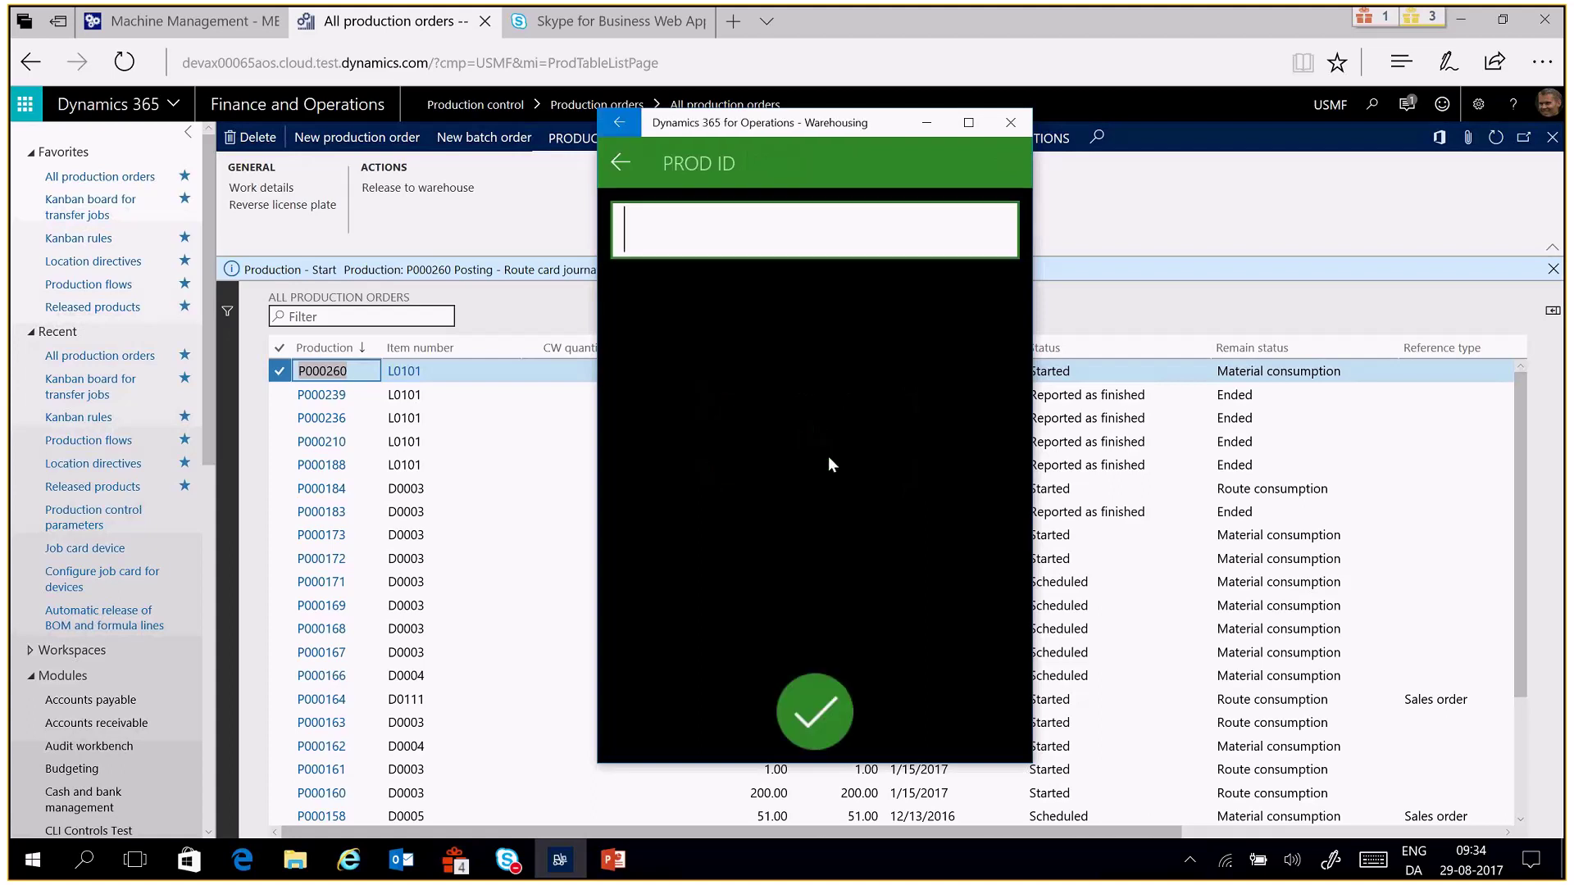
key(ctrl+v)
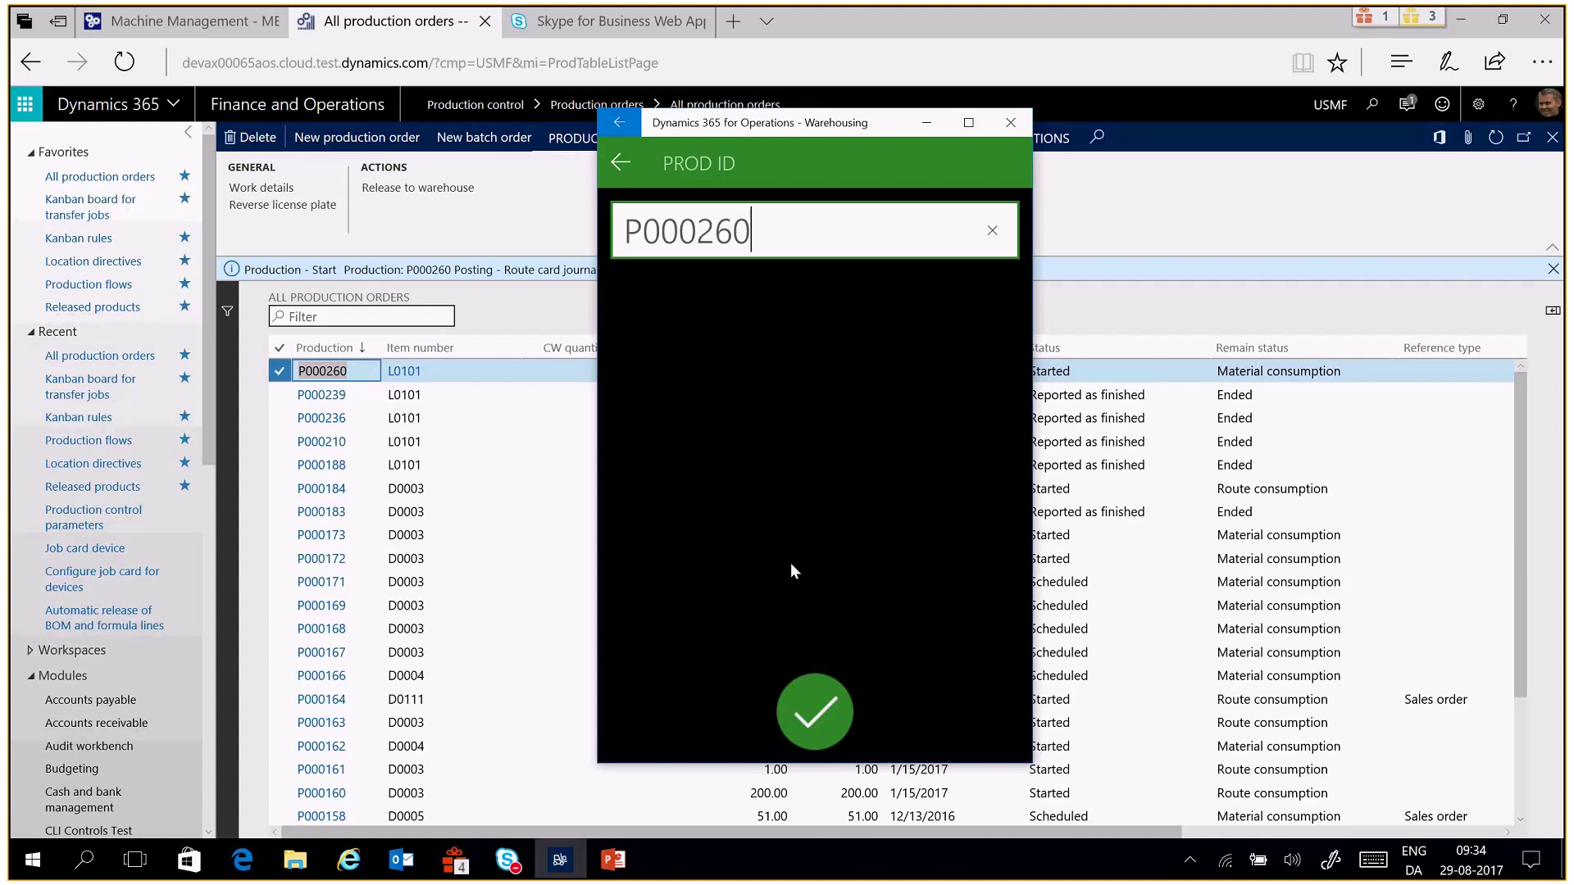
click(813, 715)
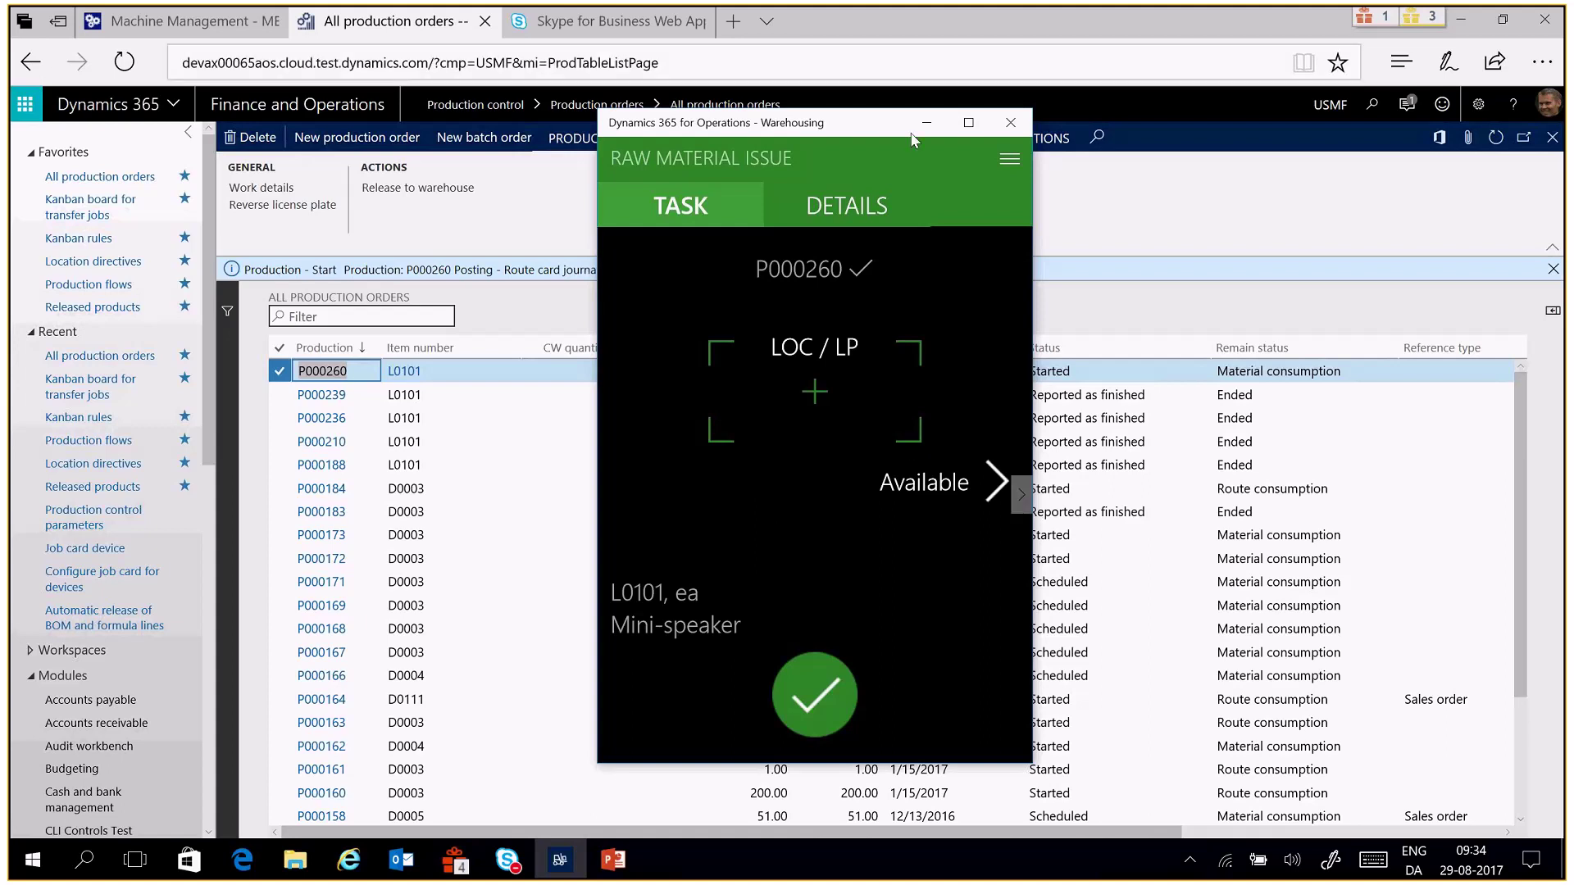
Enter 002 as the location for the raw material issue and confirm it
click(815, 400)
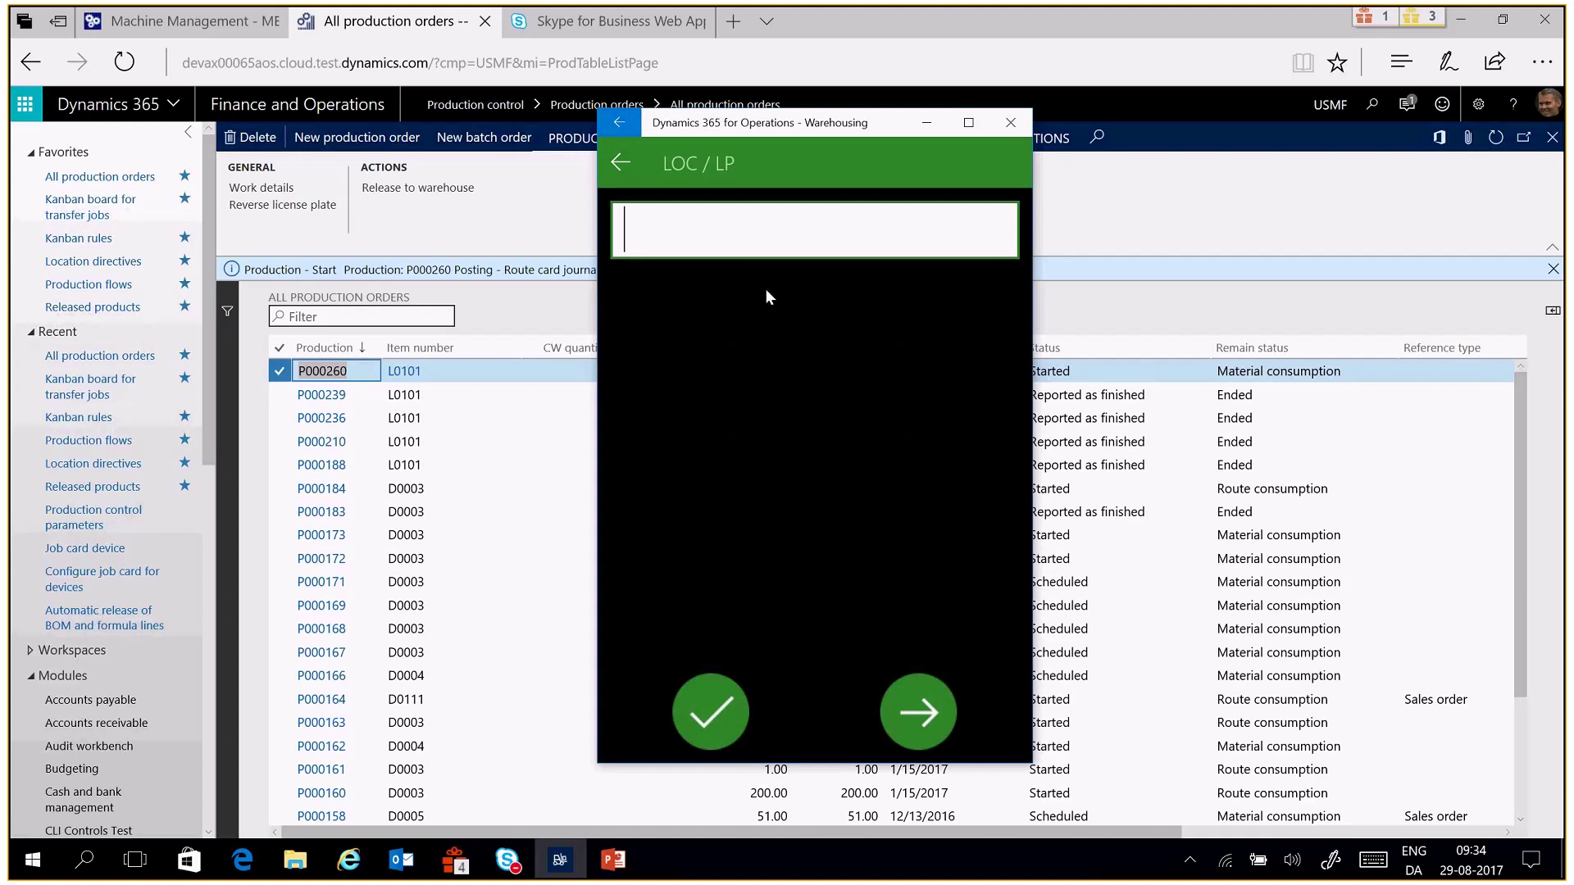
text(002)
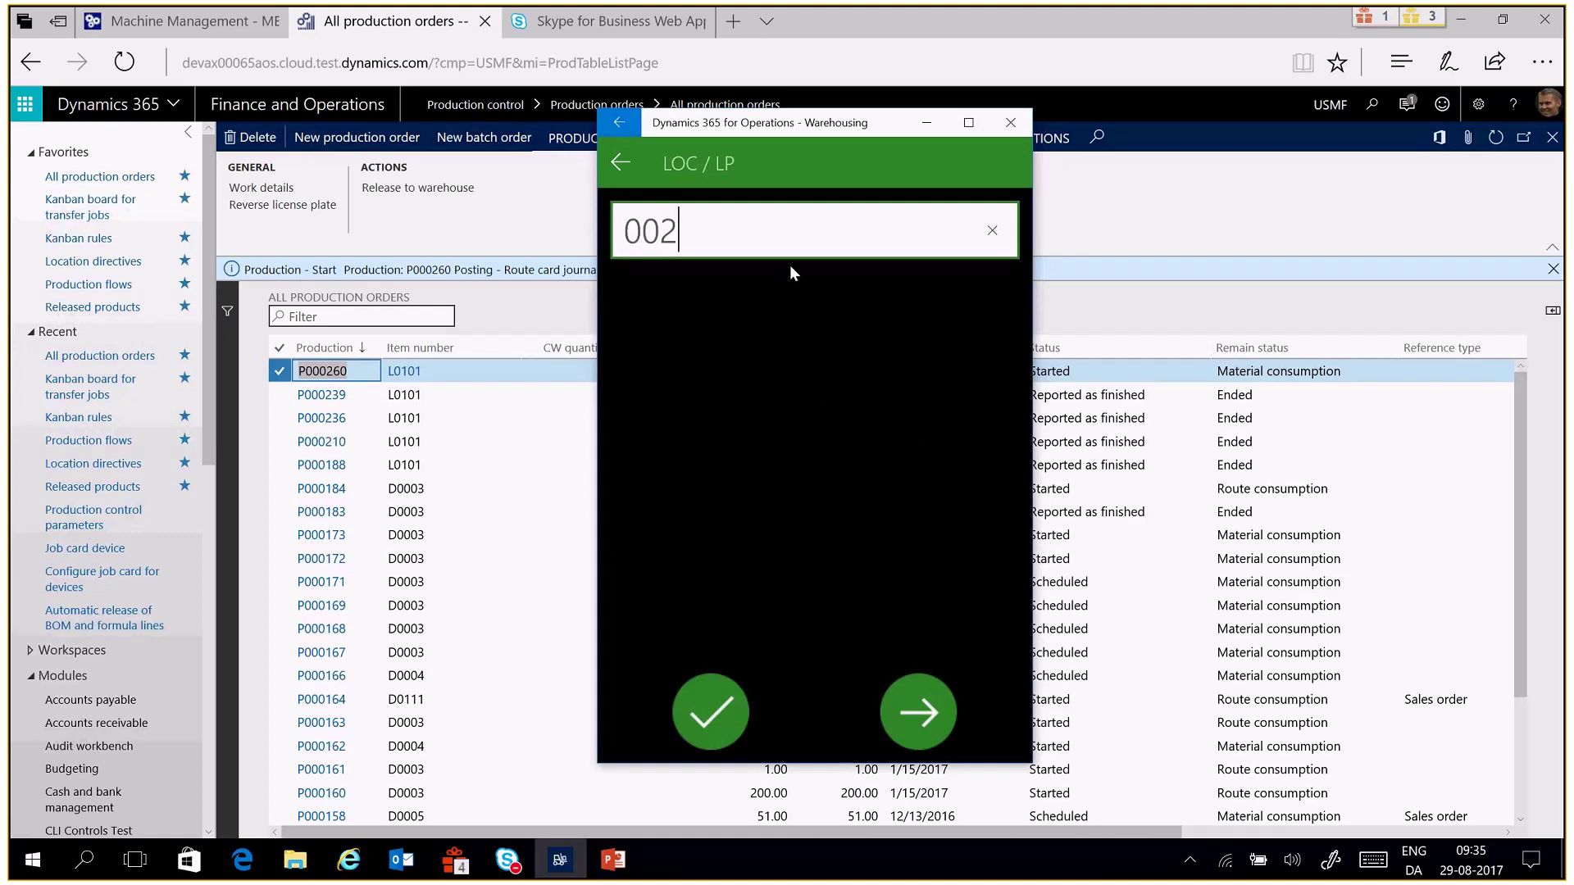
click(735, 730)
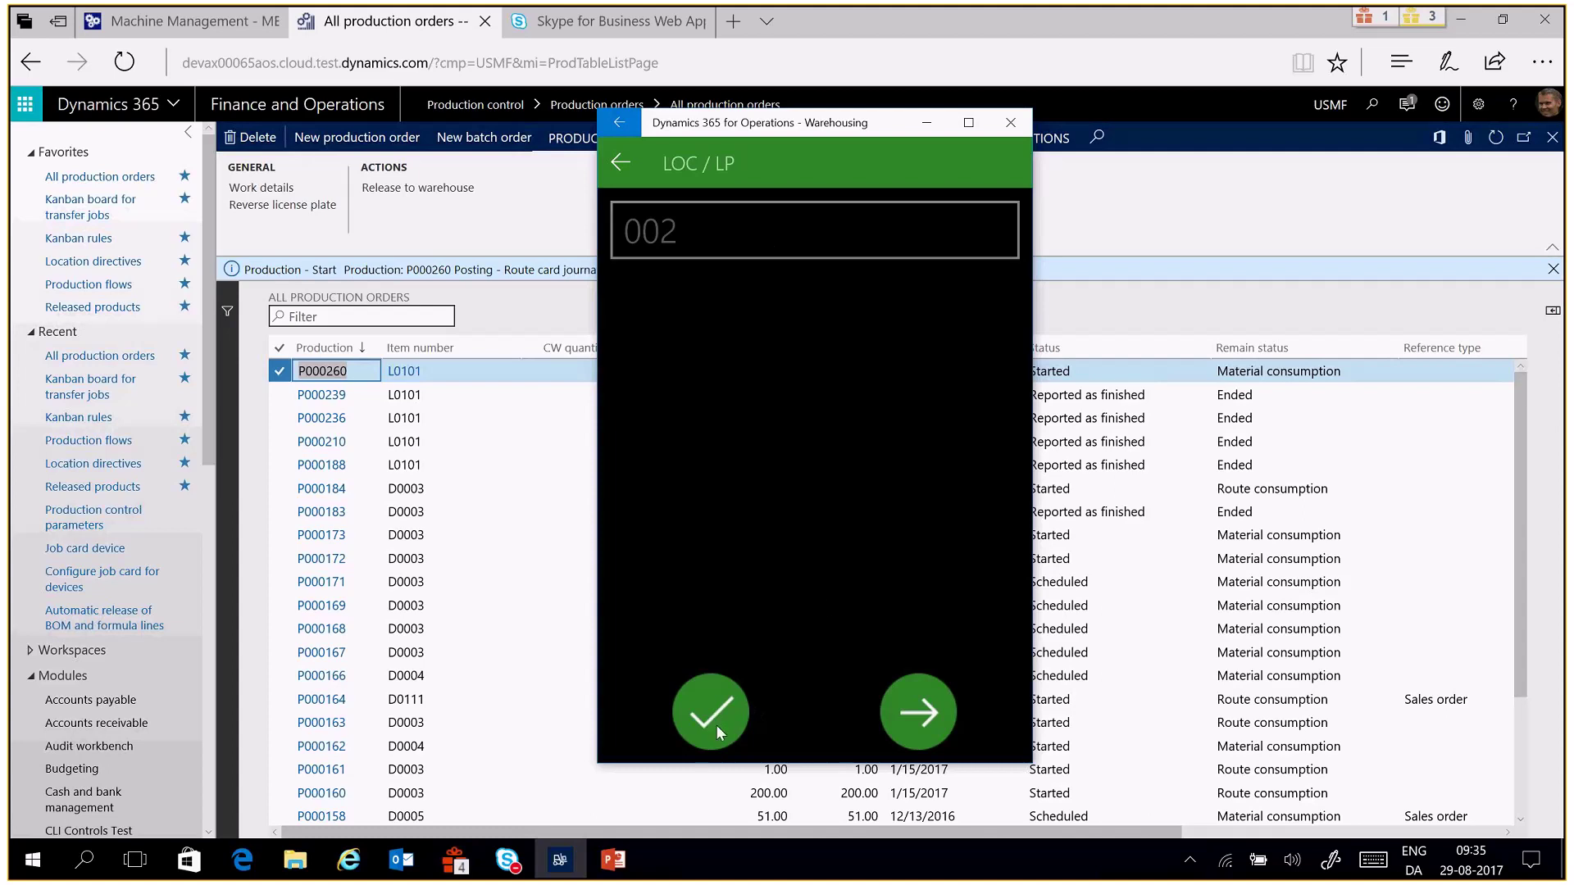
click(715, 716)
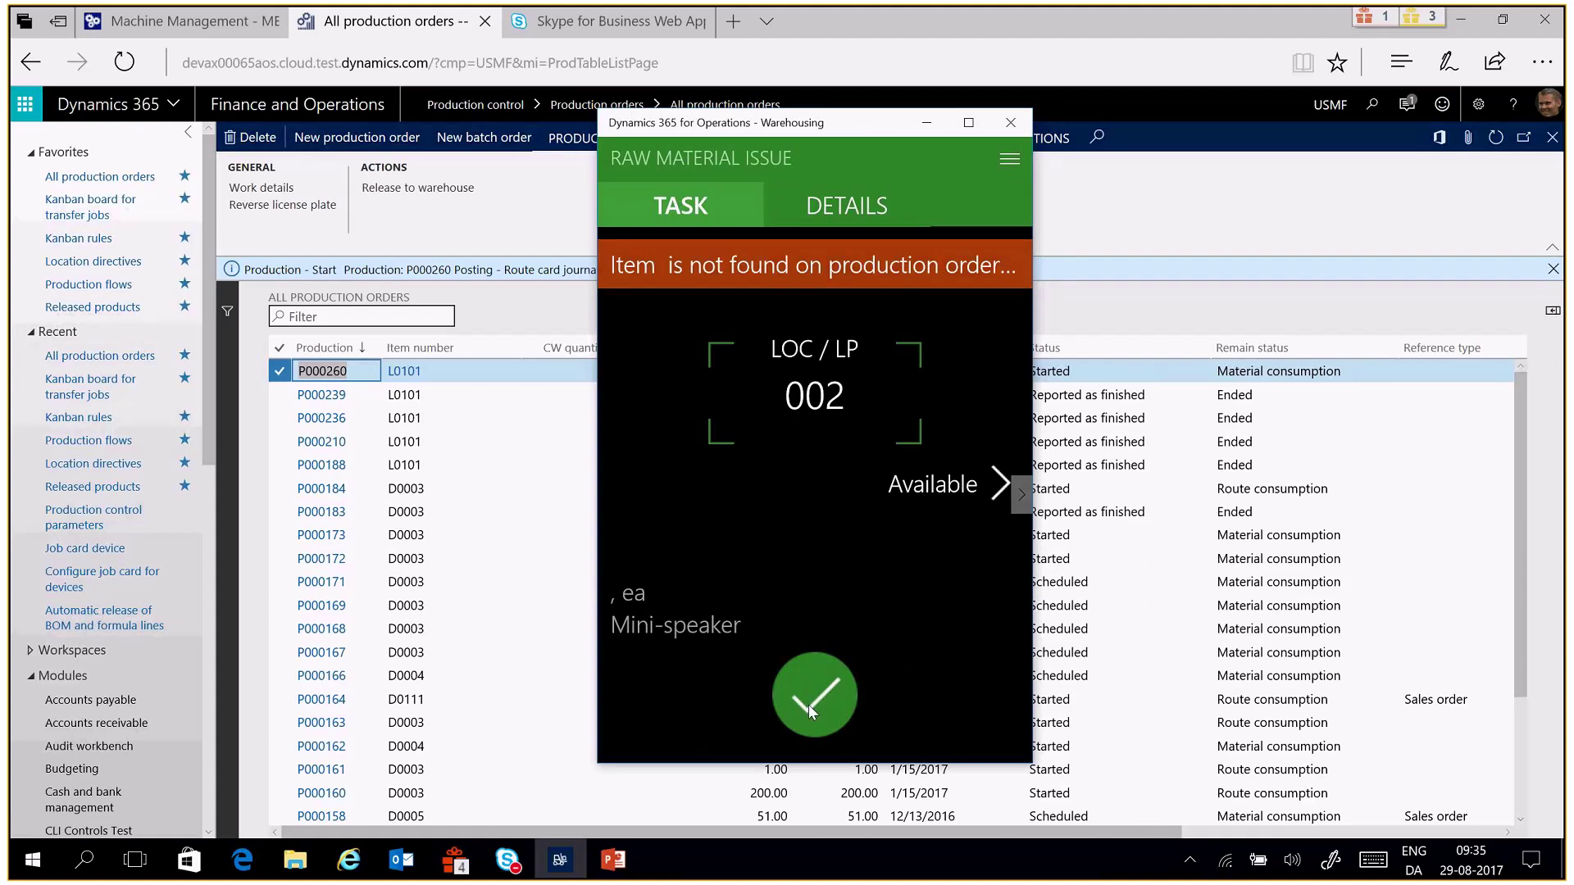
click(808, 705)
Enter M9204 as the item to issue and confirm it
click(813, 370)
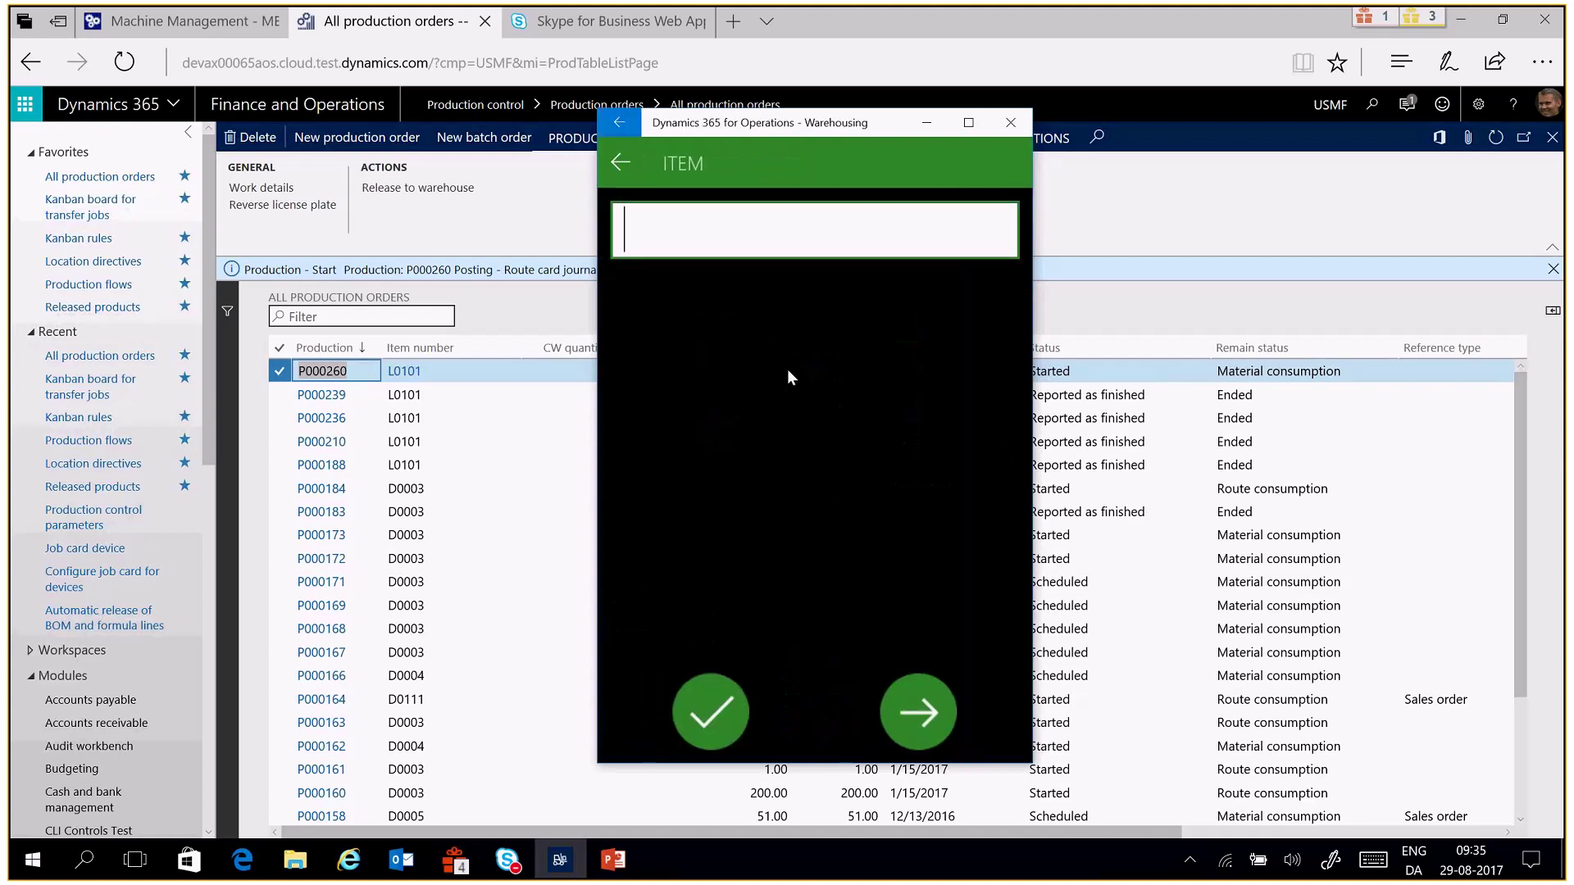
text(M)
text(9204)
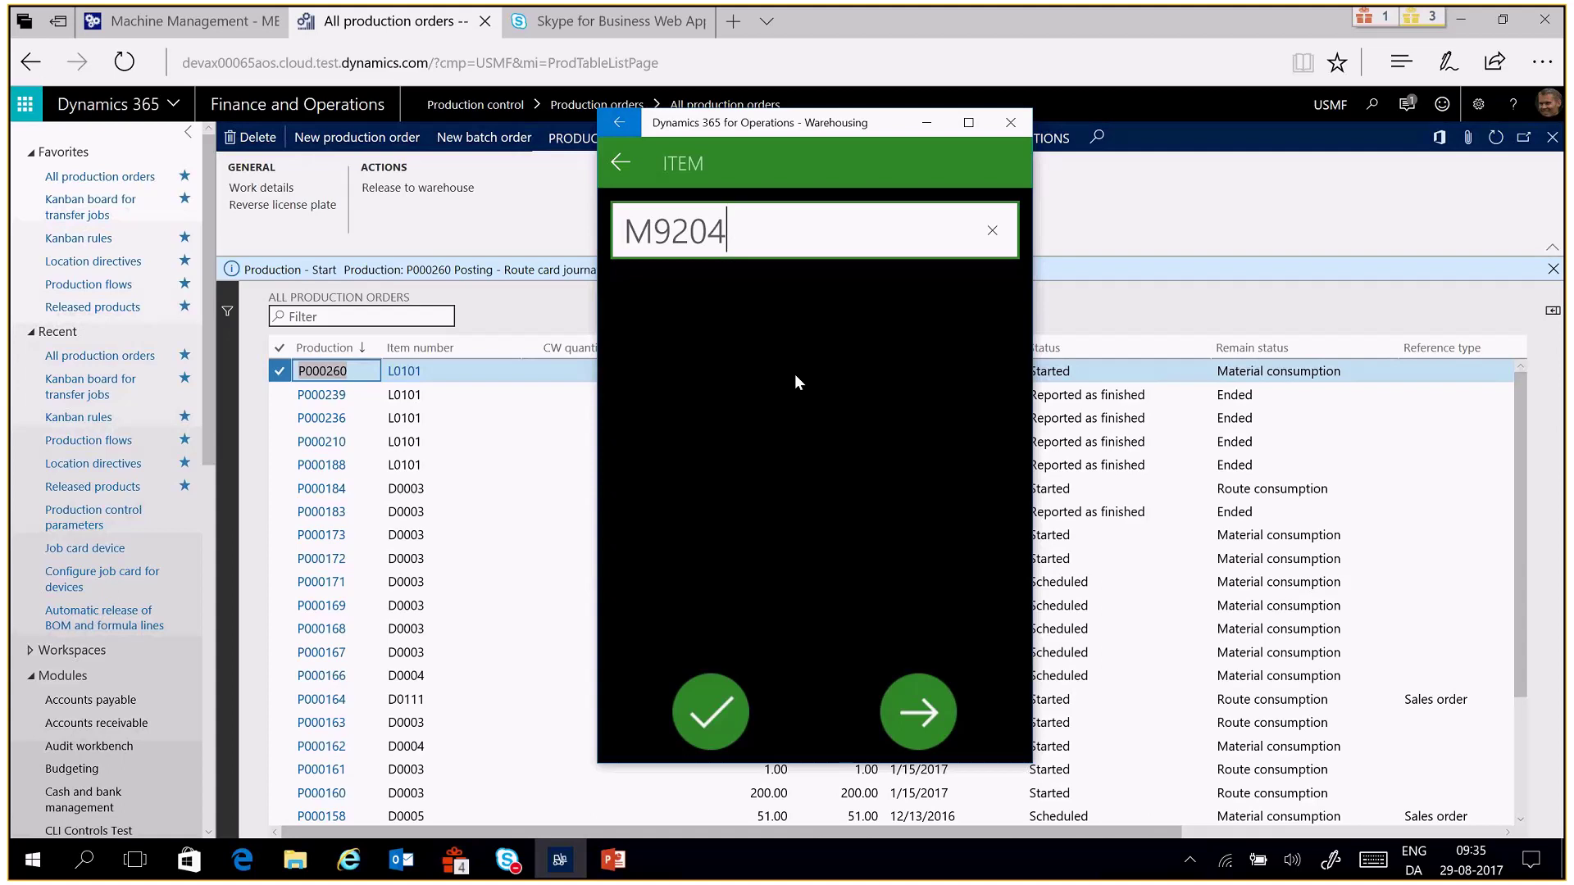
click(720, 705)
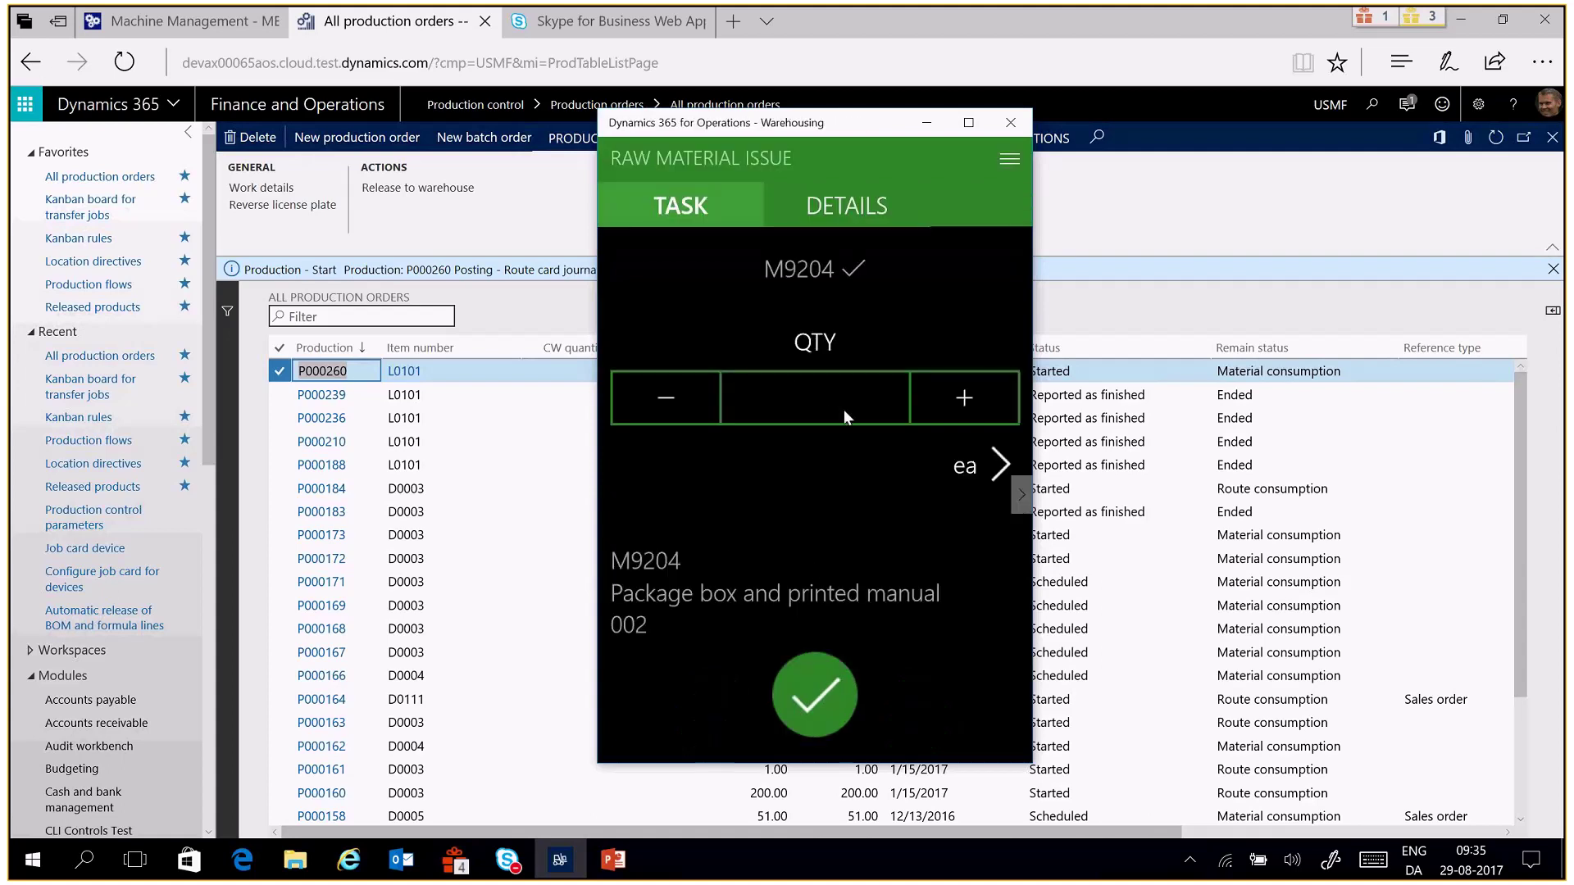
Set the issue quantity to 18 with unit ea and confirm the raw material issue
click(965, 410)
click(825, 405)
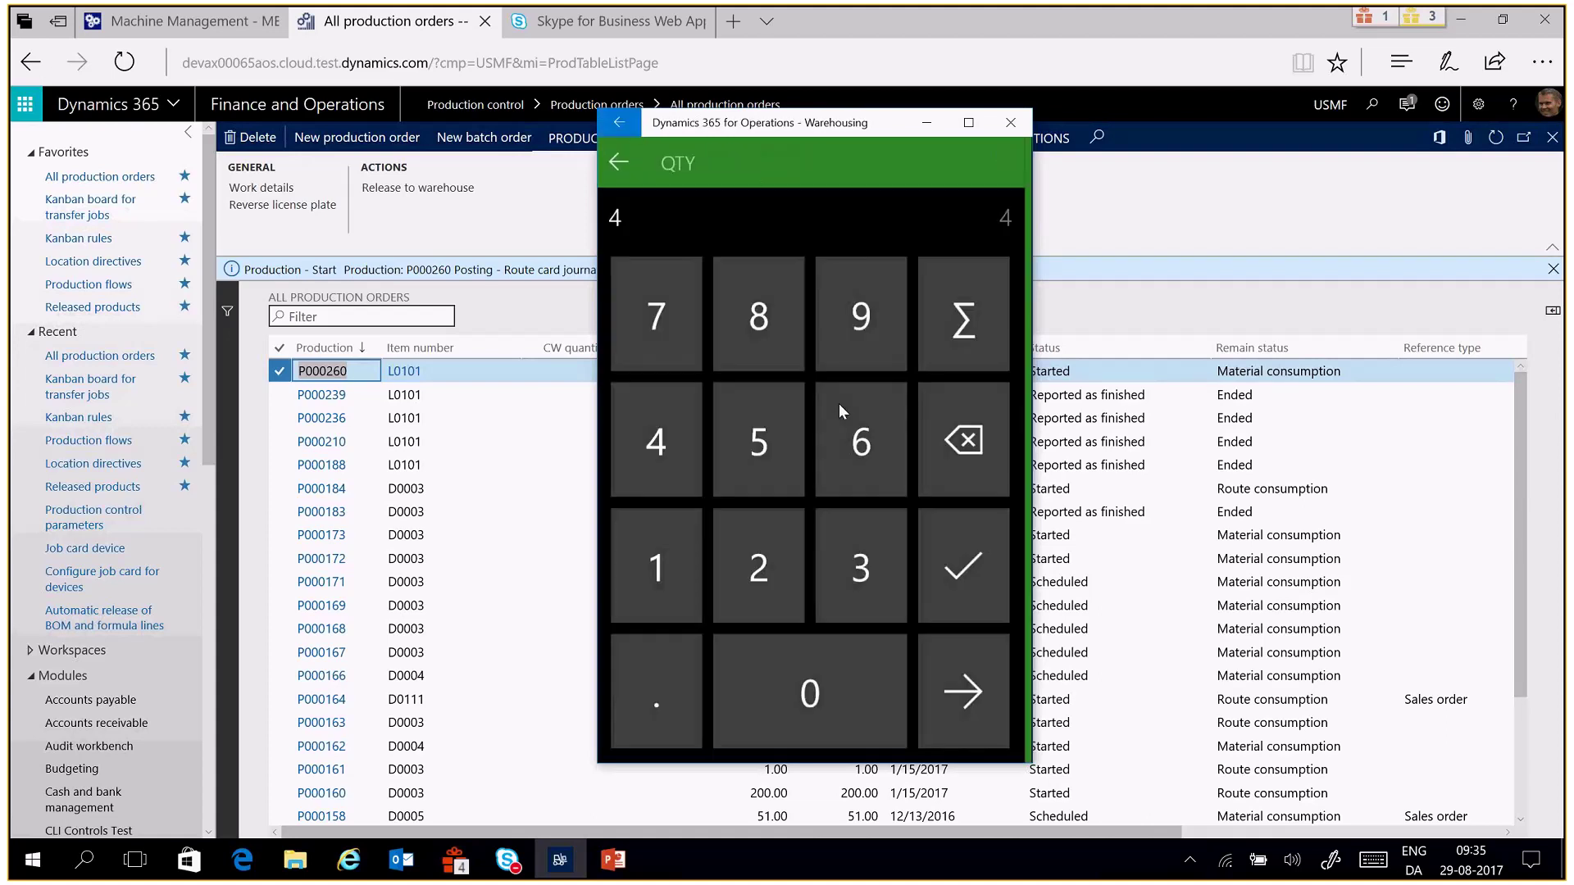
click(971, 474)
click(676, 564)
click(774, 335)
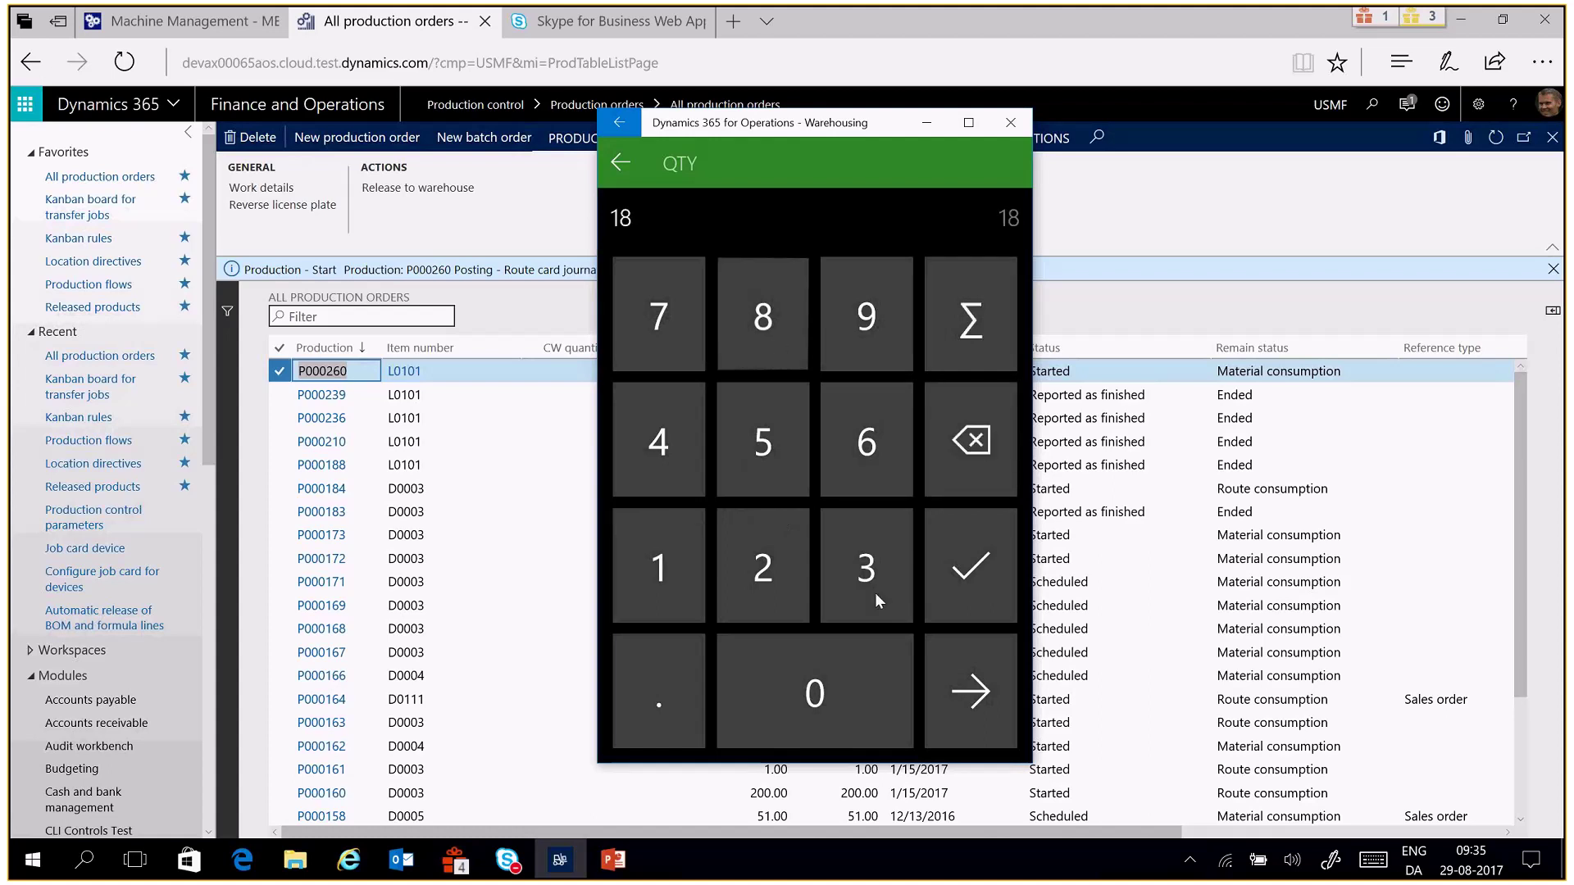
click(946, 715)
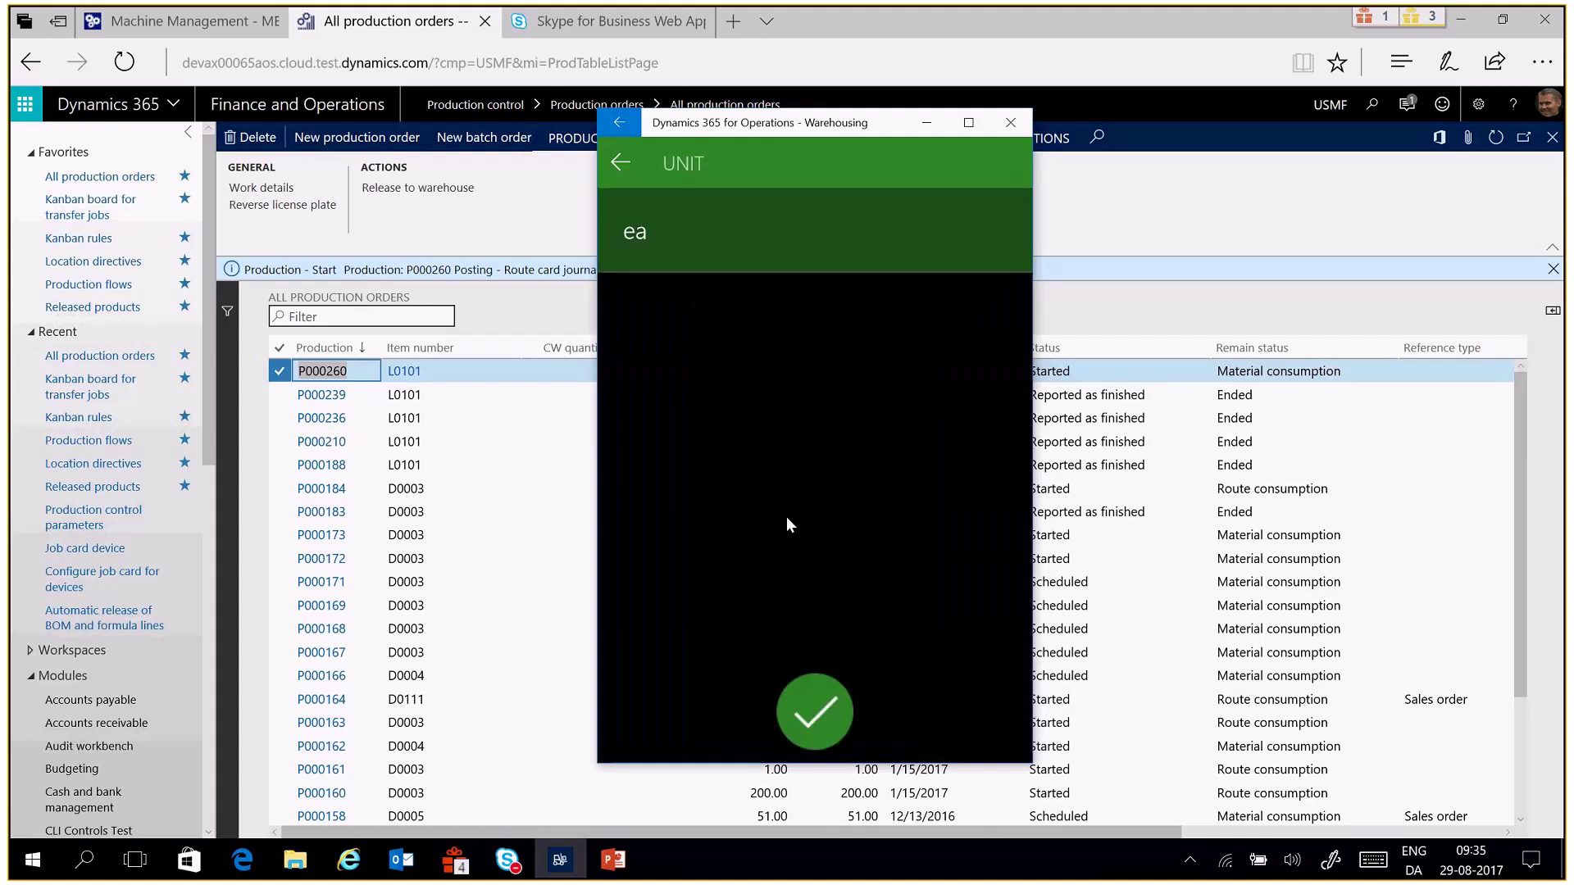
click(811, 709)
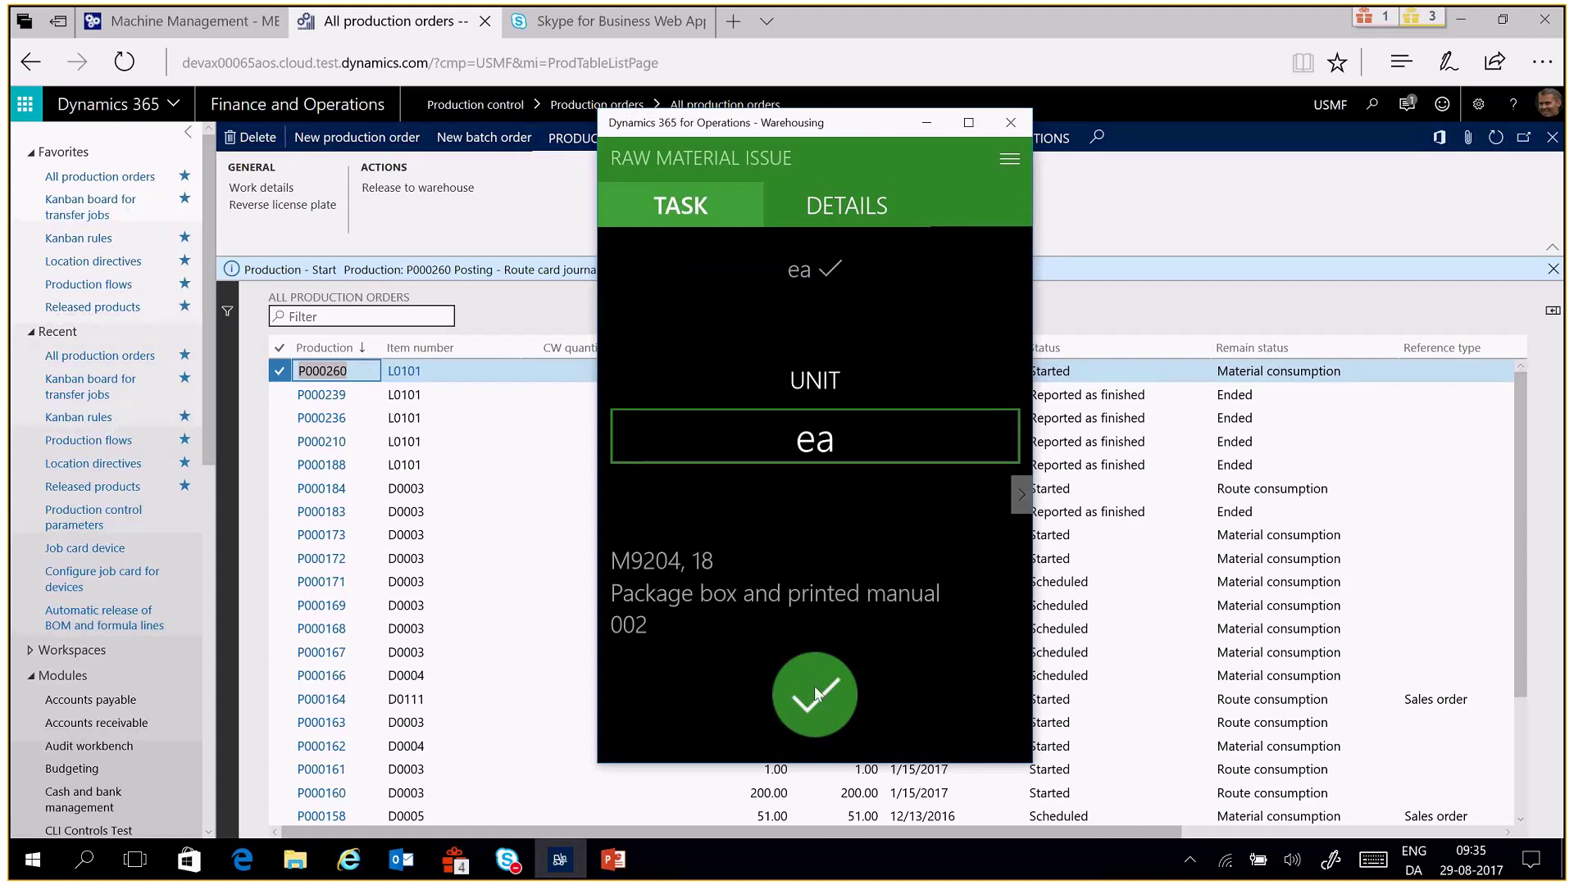
click(815, 693)
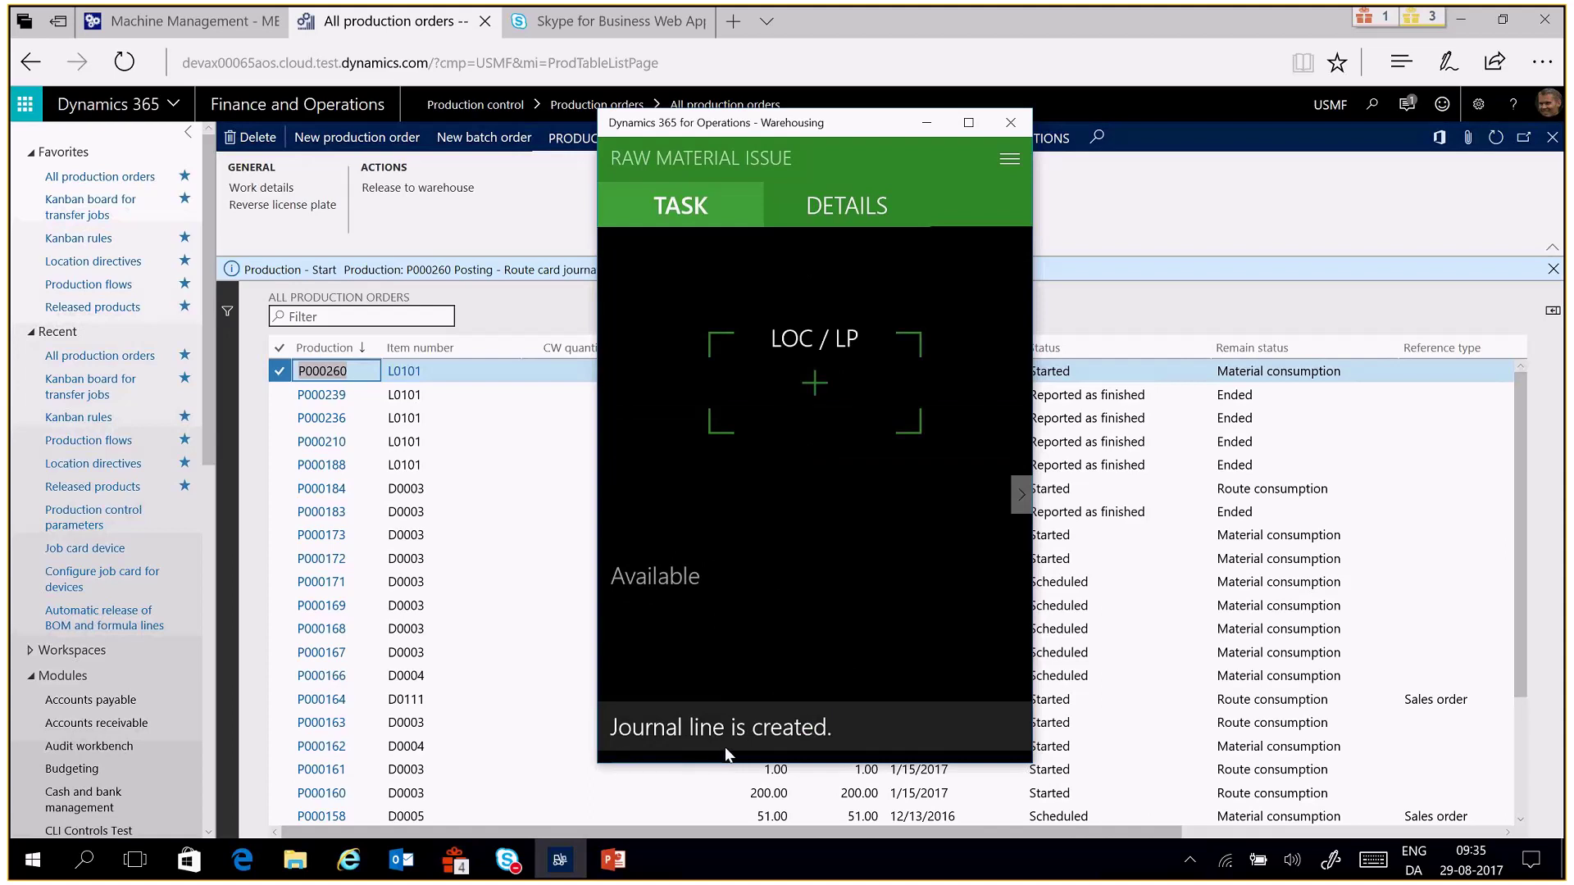
Open the picking list journals of the mini-speaker production order in Finance and Operations to examine their posting status
click(560, 372)
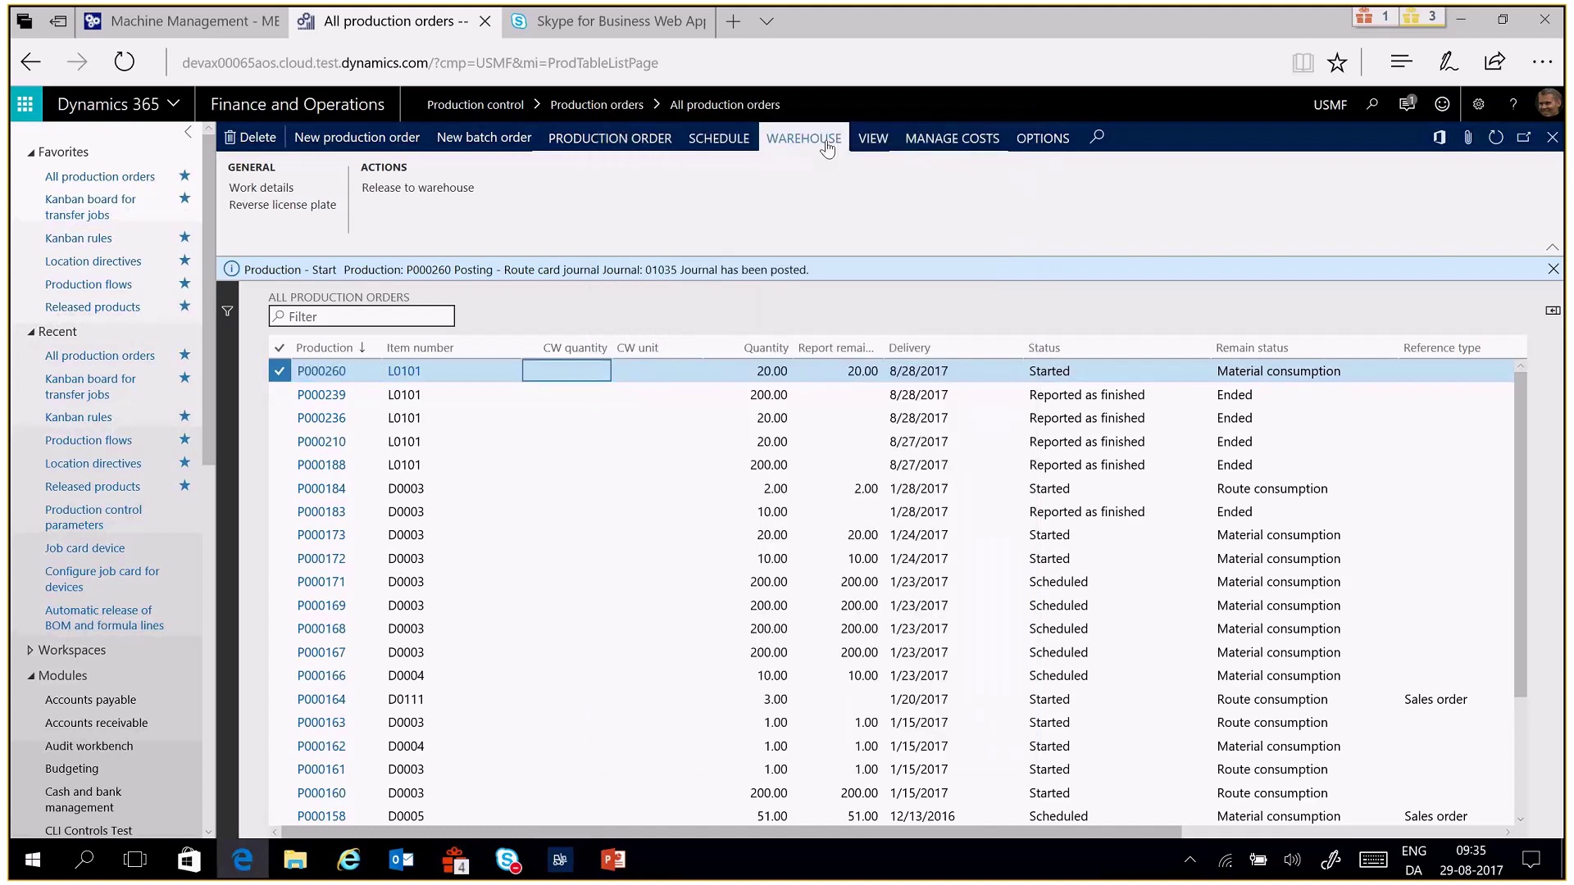
click(861, 141)
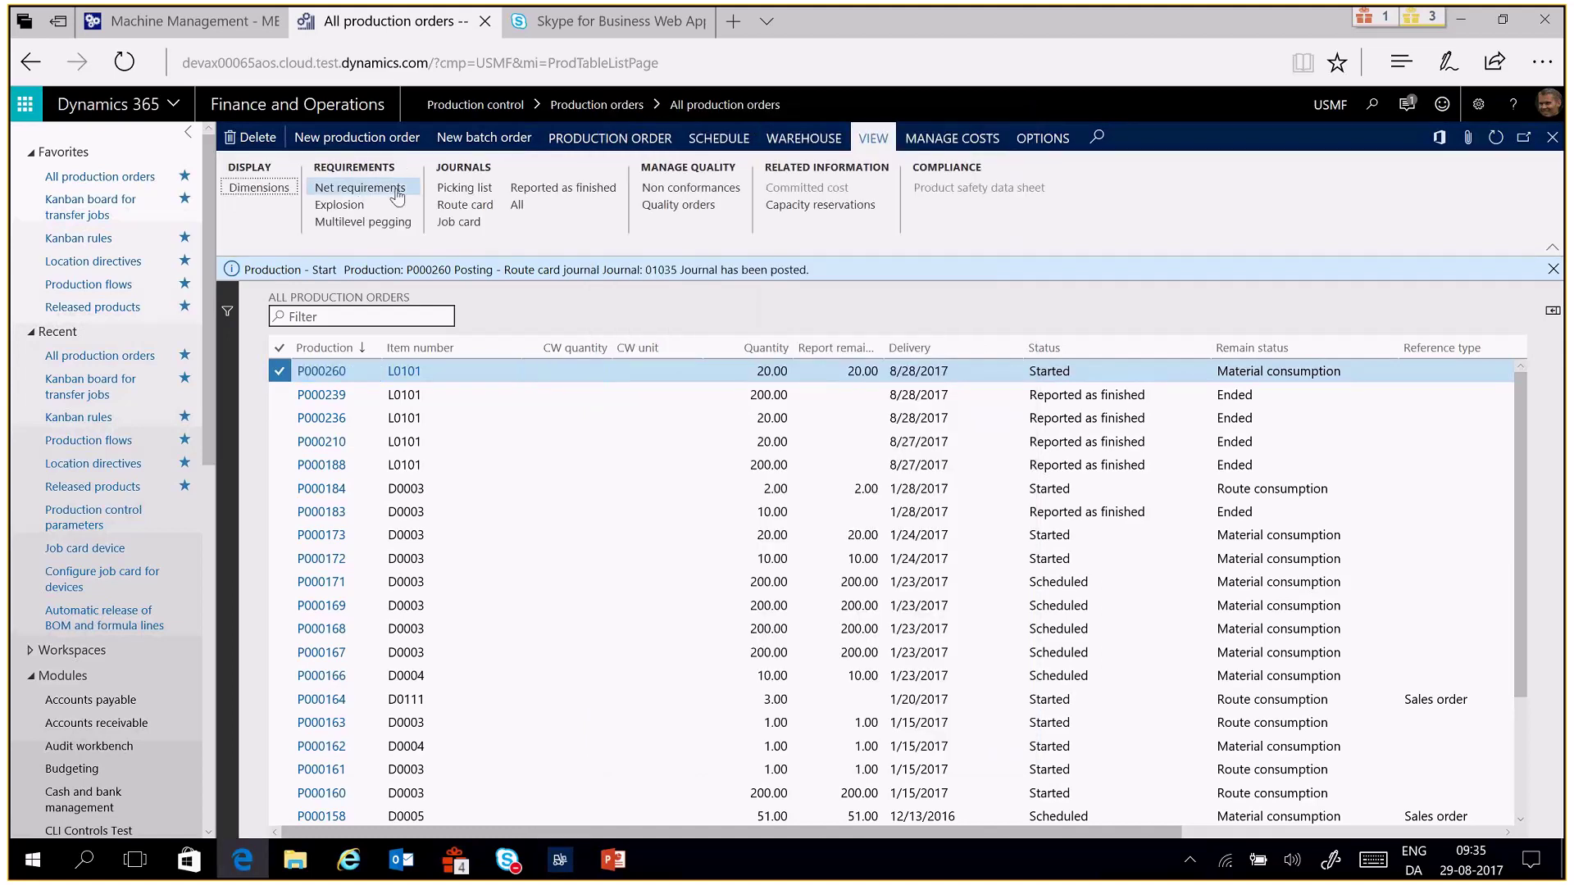
click(452, 190)
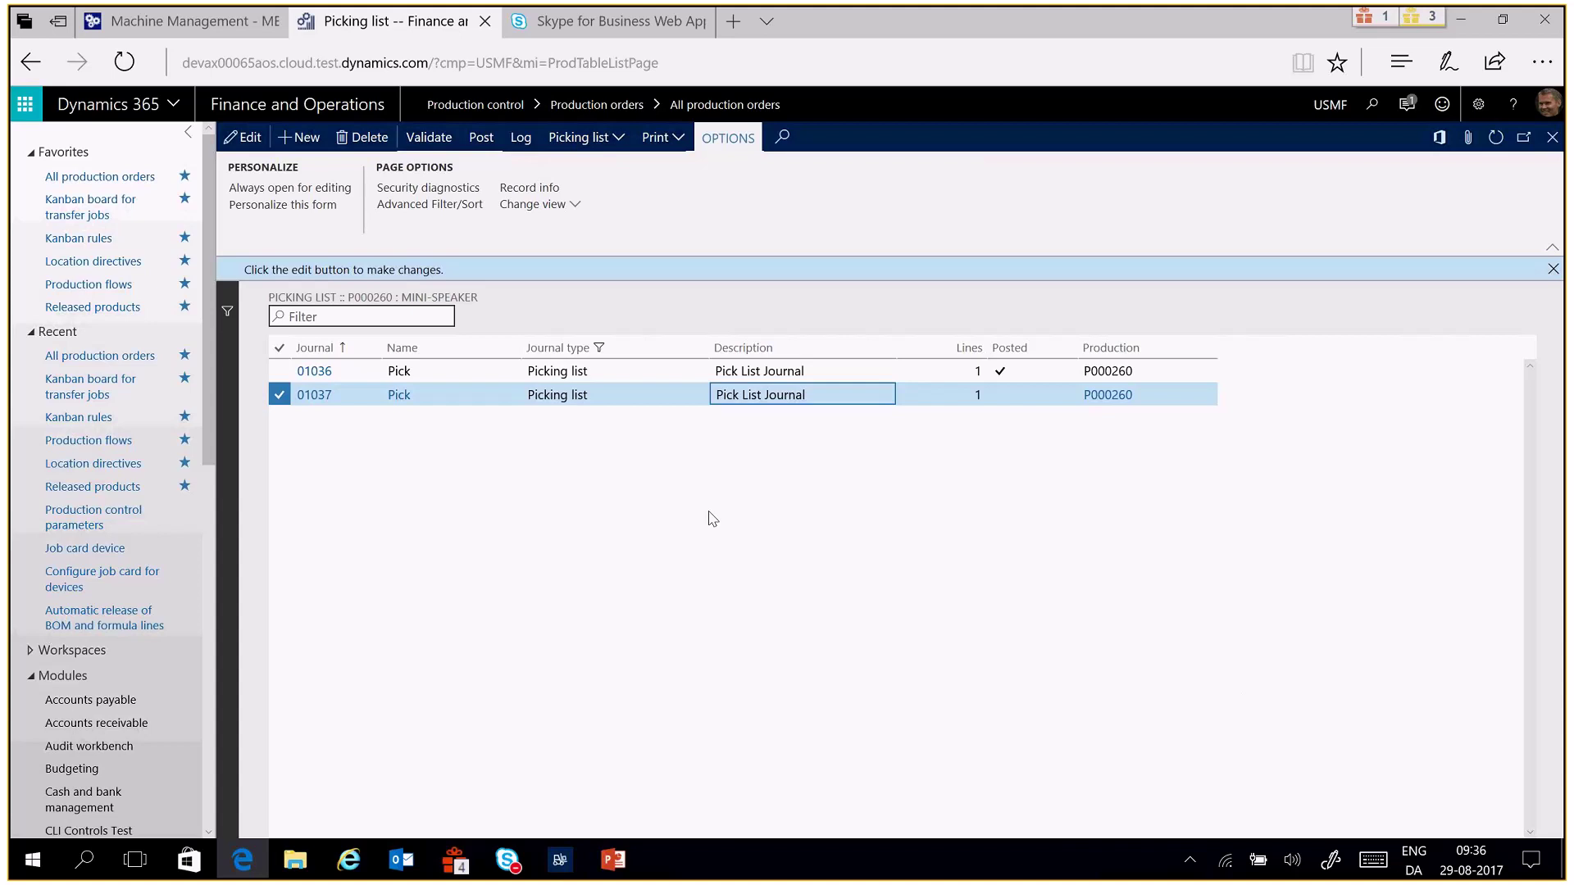
Switch to the Warehousing app, complete the raw material issue with Done and minimize the app
click(560, 859)
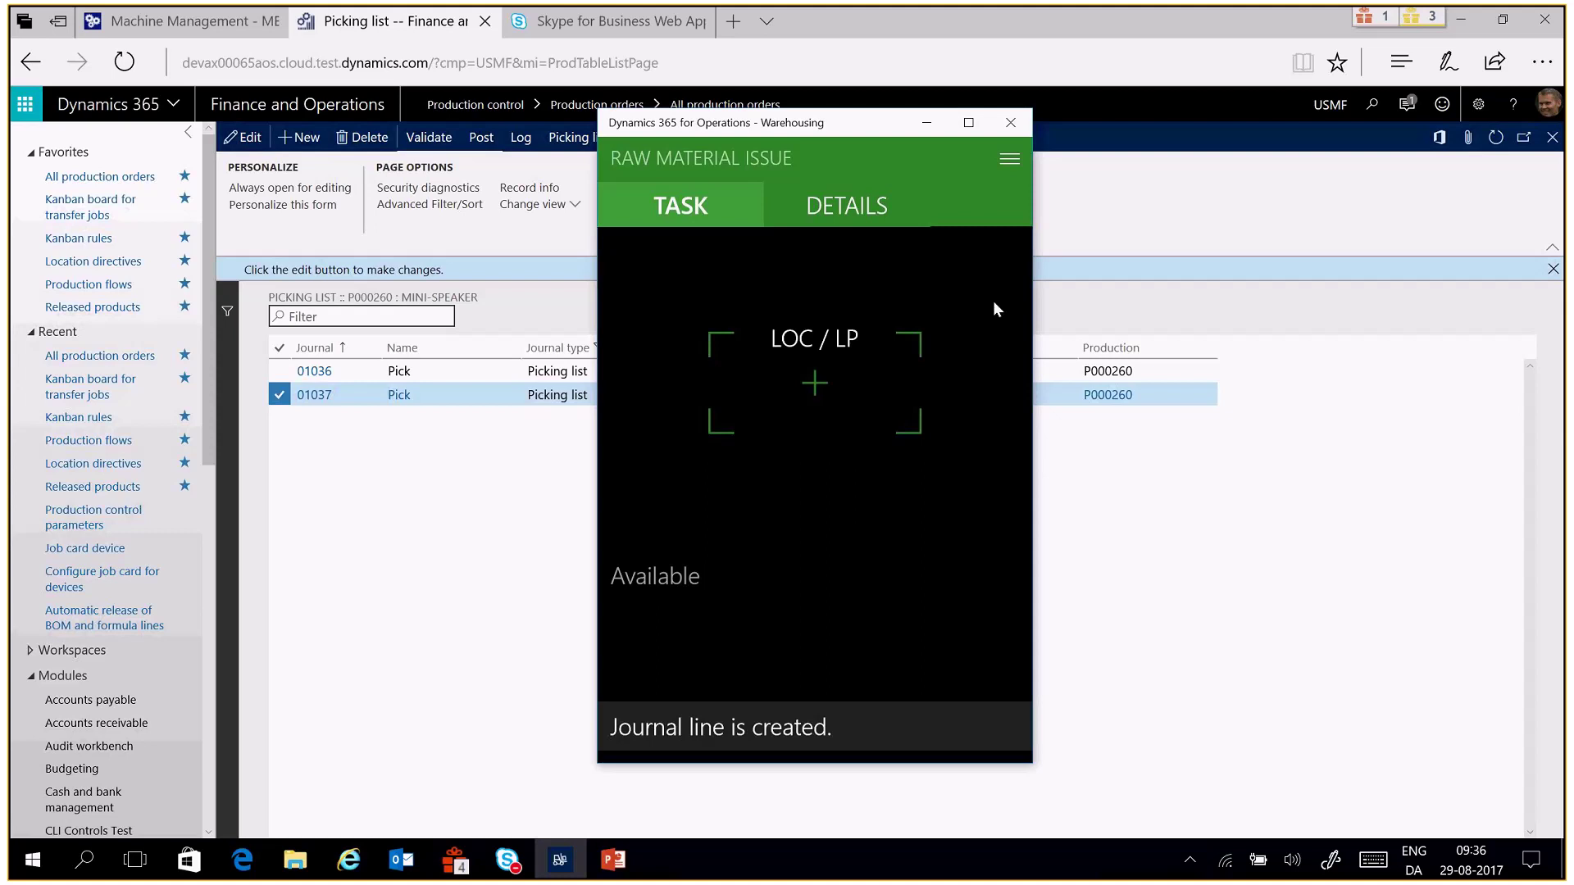
click(1008, 160)
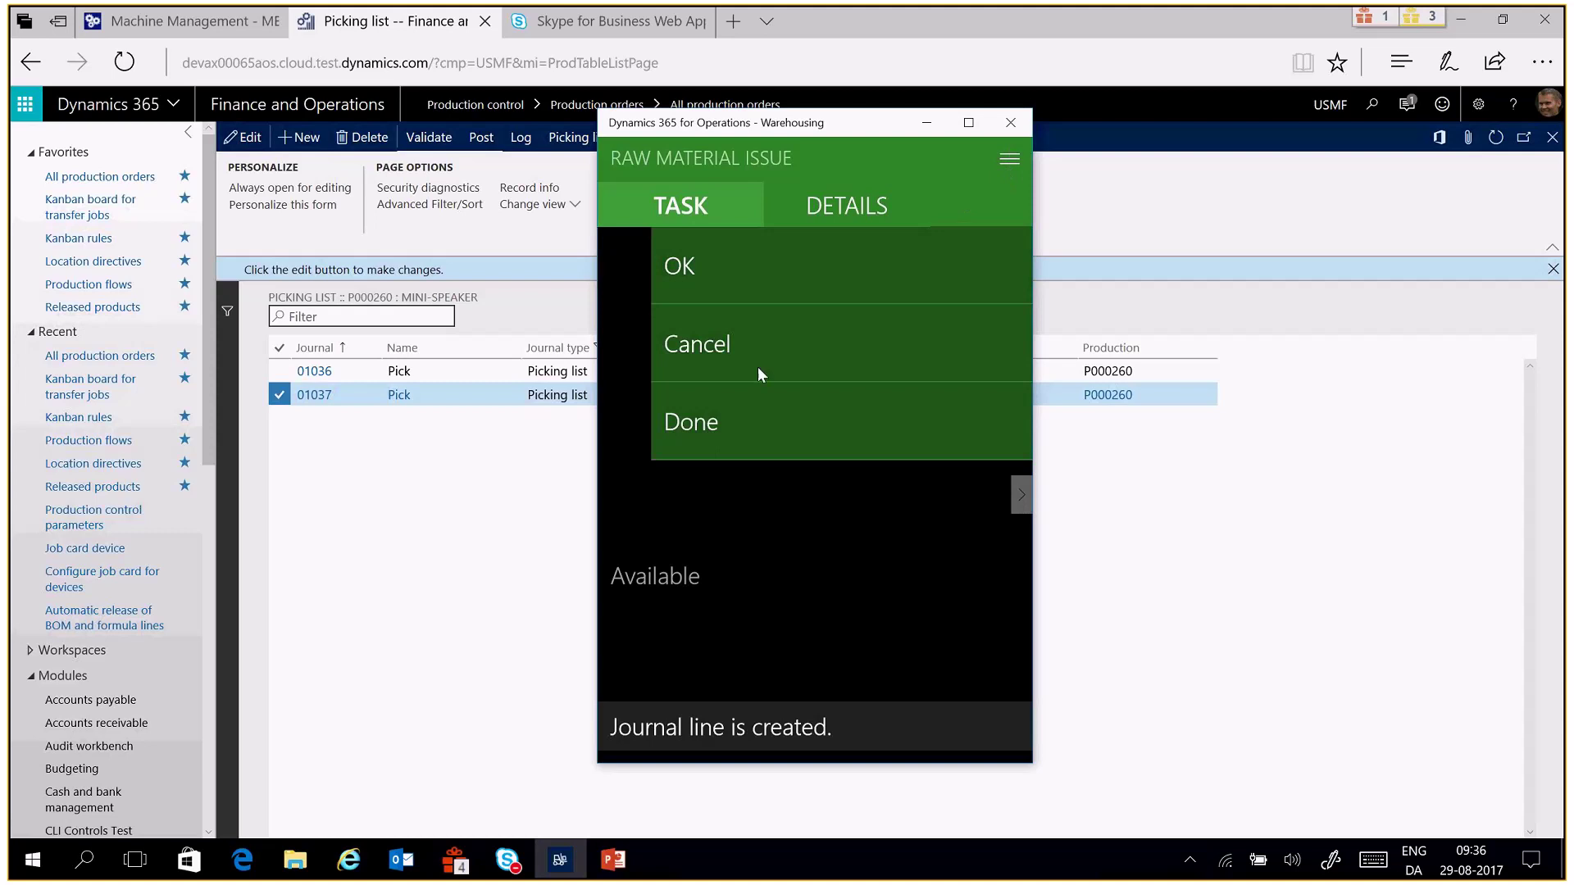
click(697, 426)
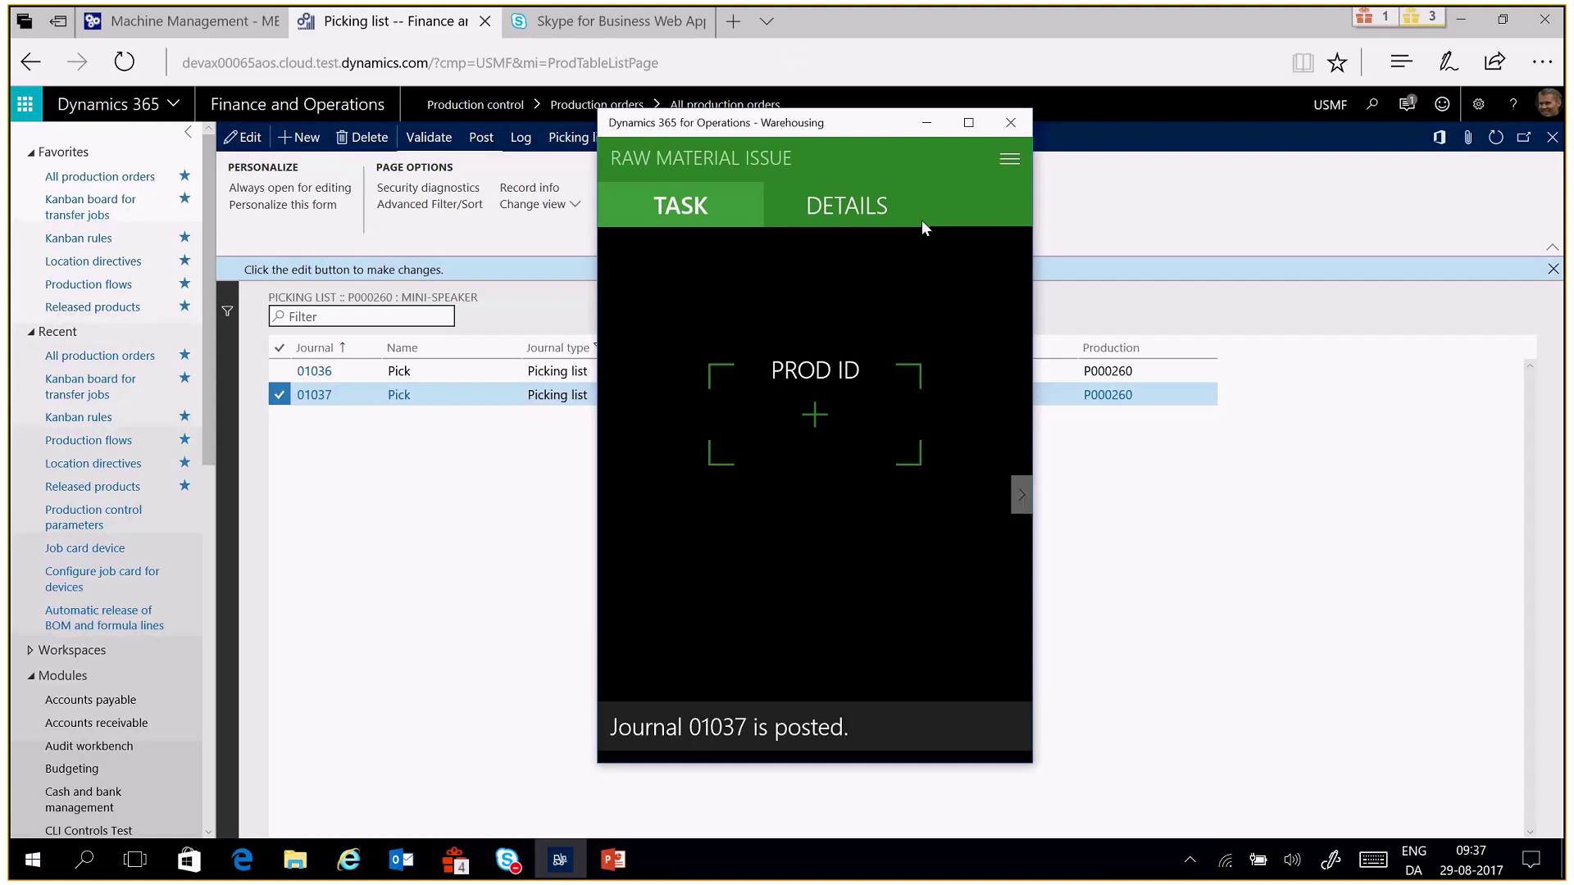
click(926, 132)
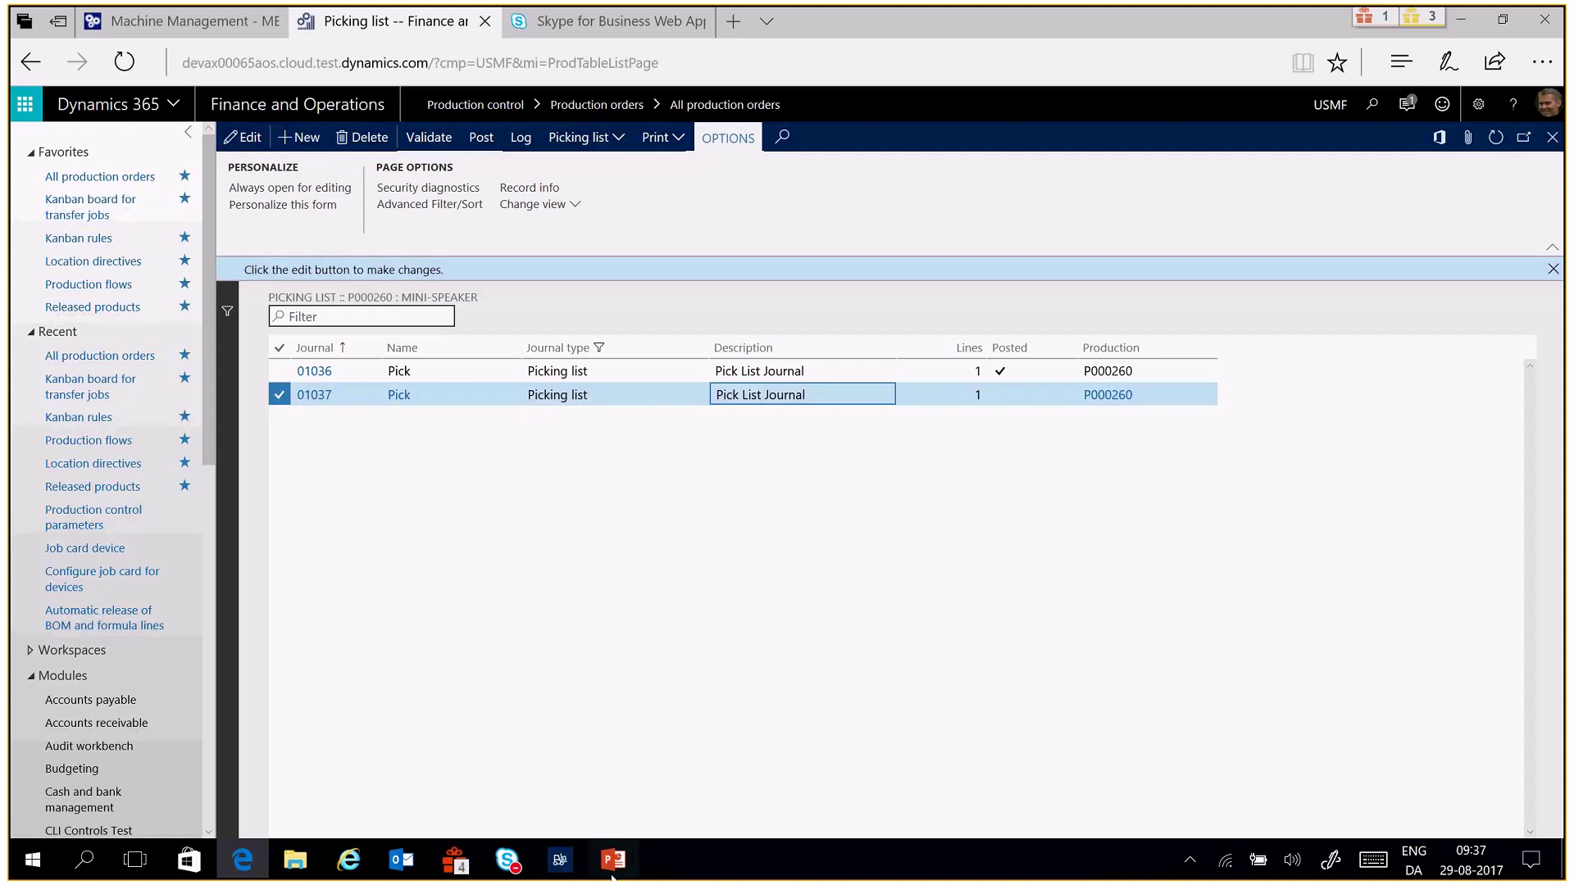
Switch to PowerPoint, start the slide show from the current slide and advance to "Default production output location on resource level"
click(614, 860)
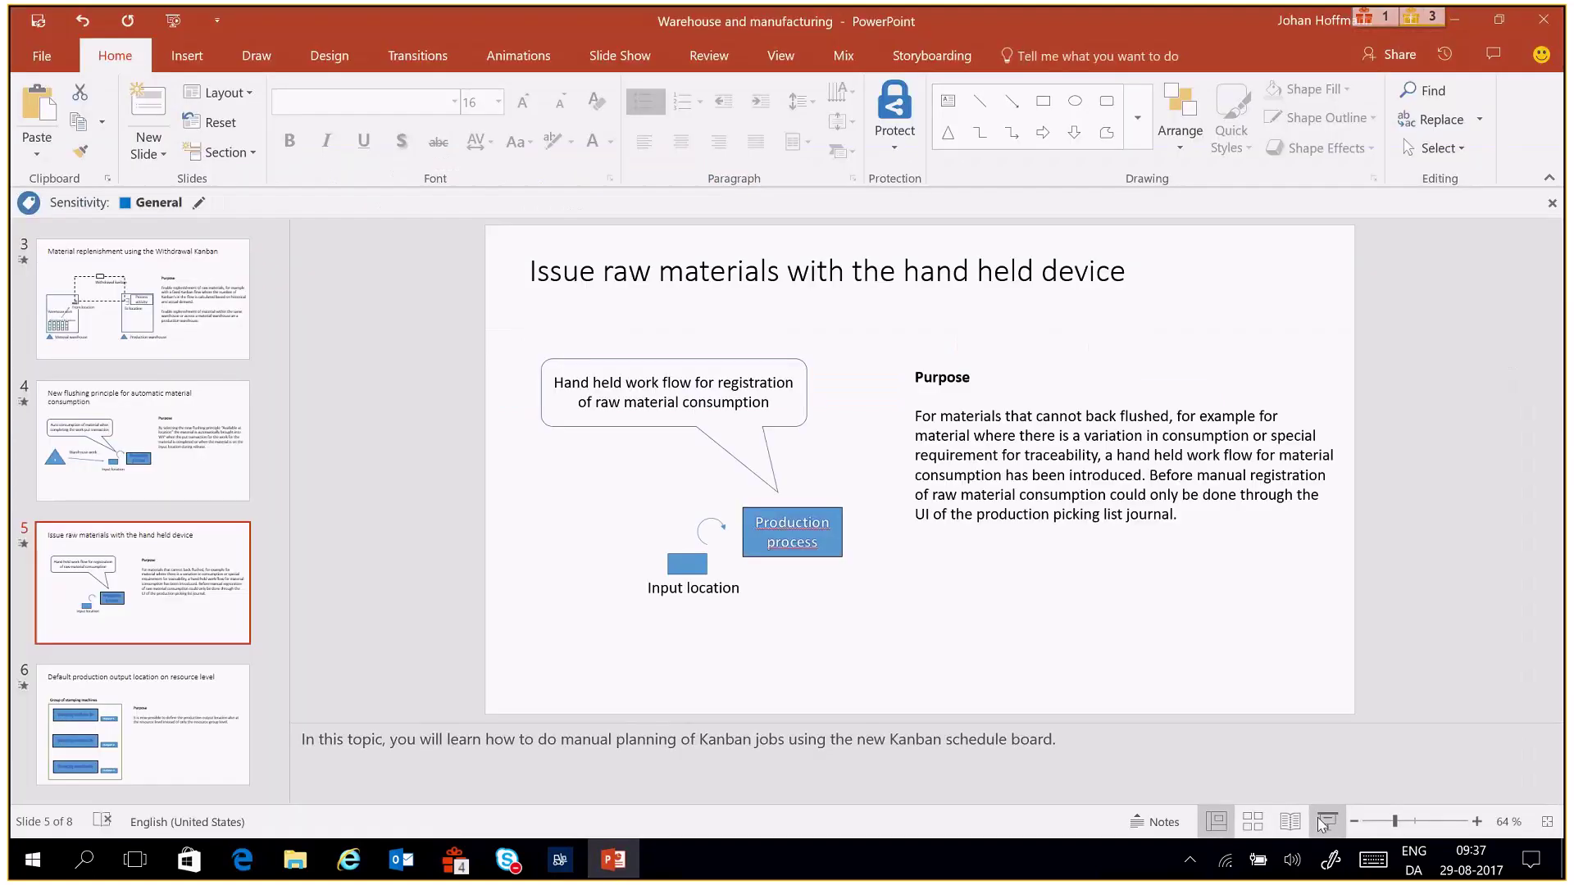
click(1325, 822)
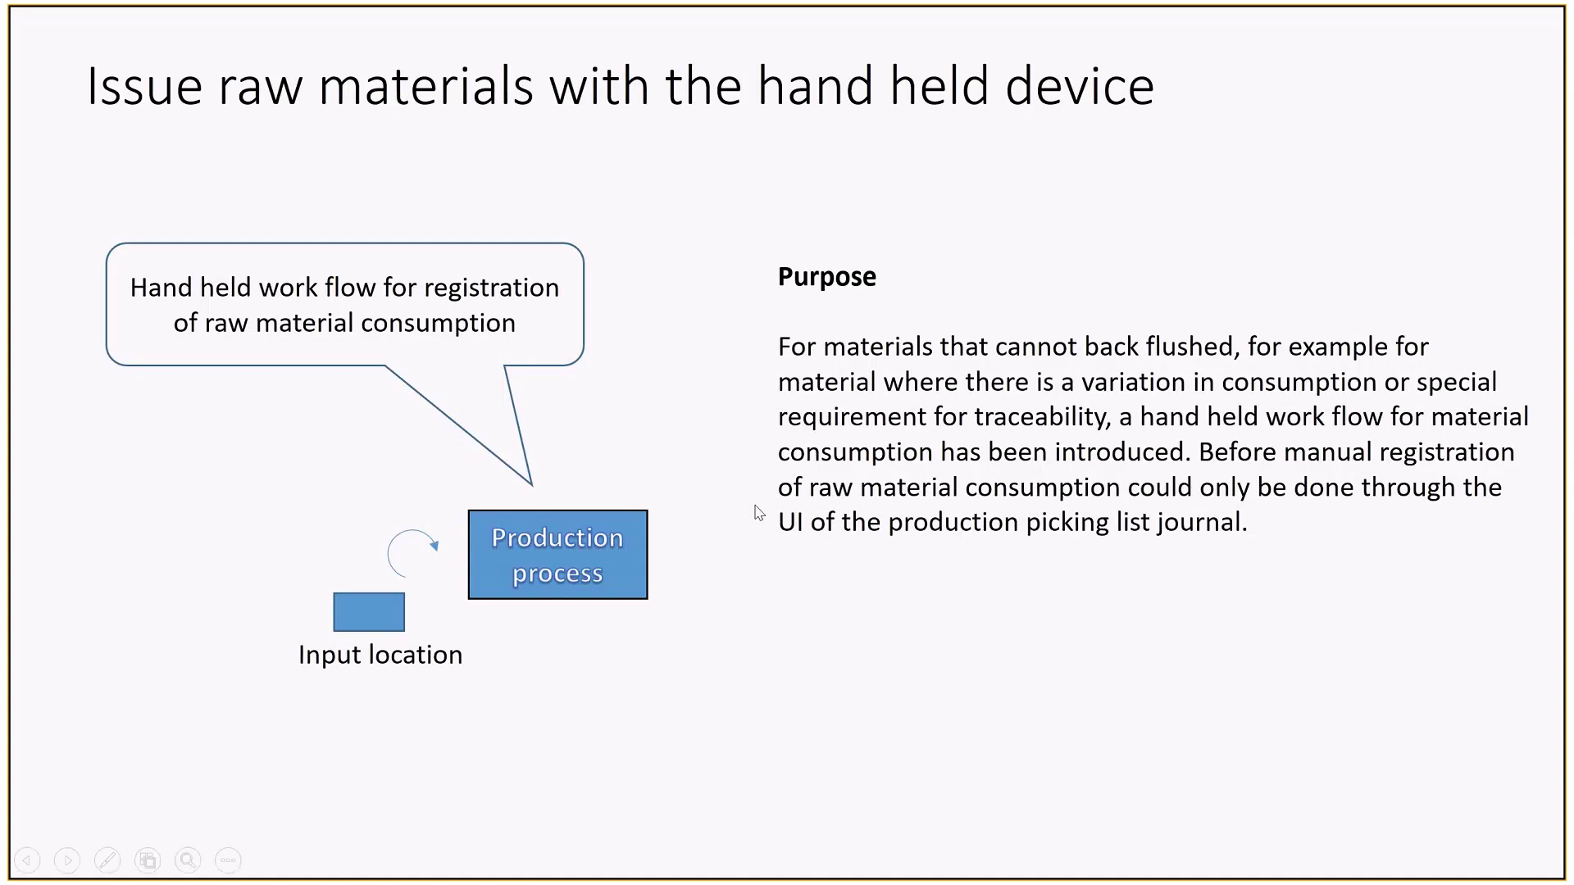
click(758, 512)
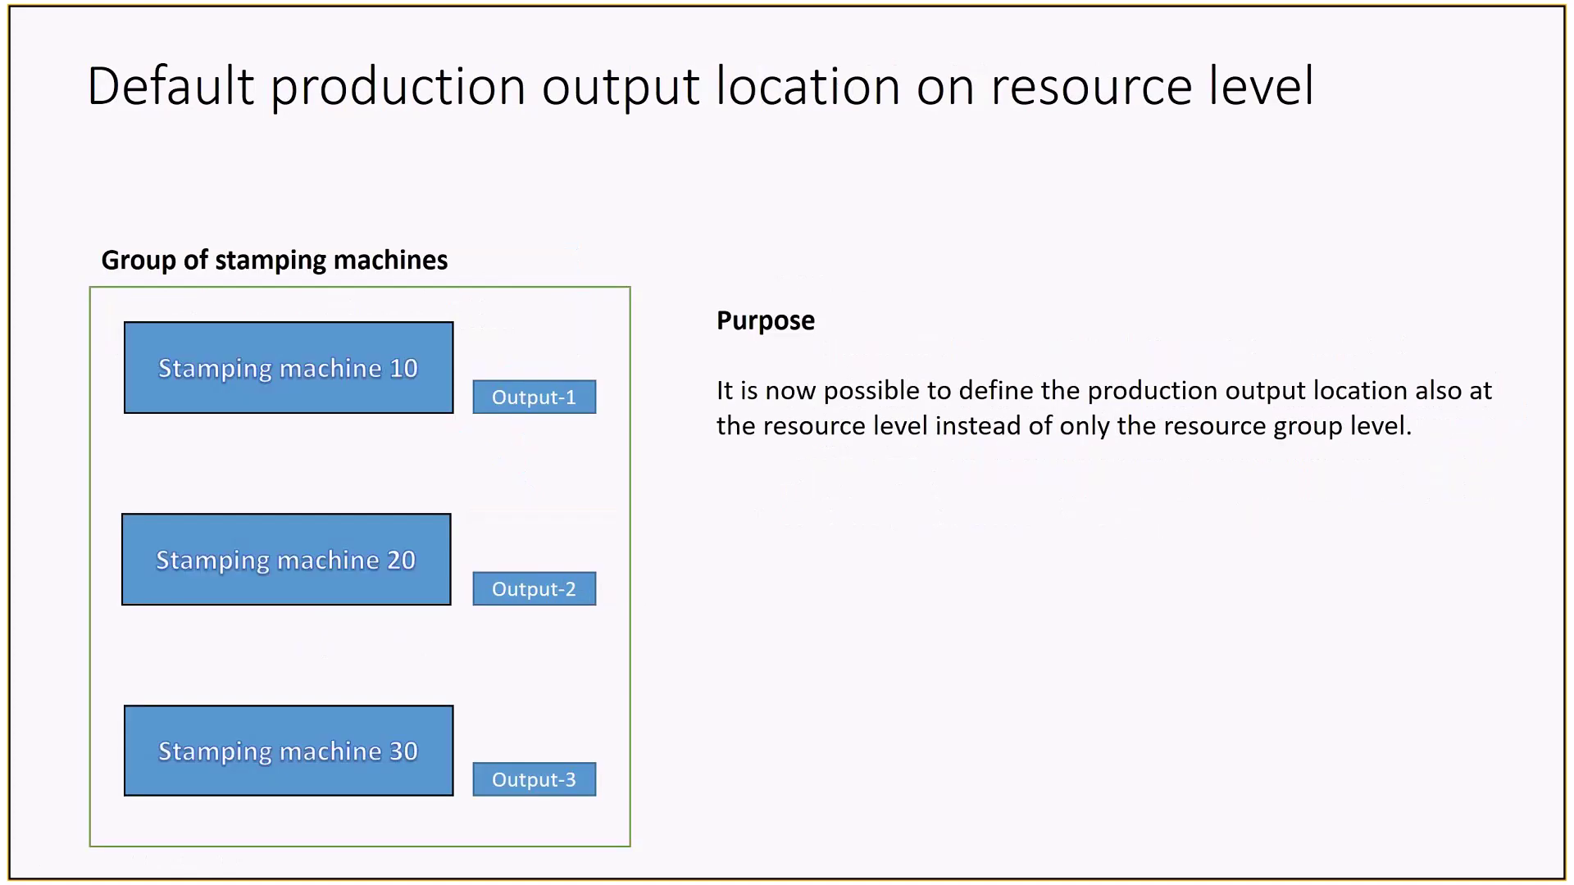
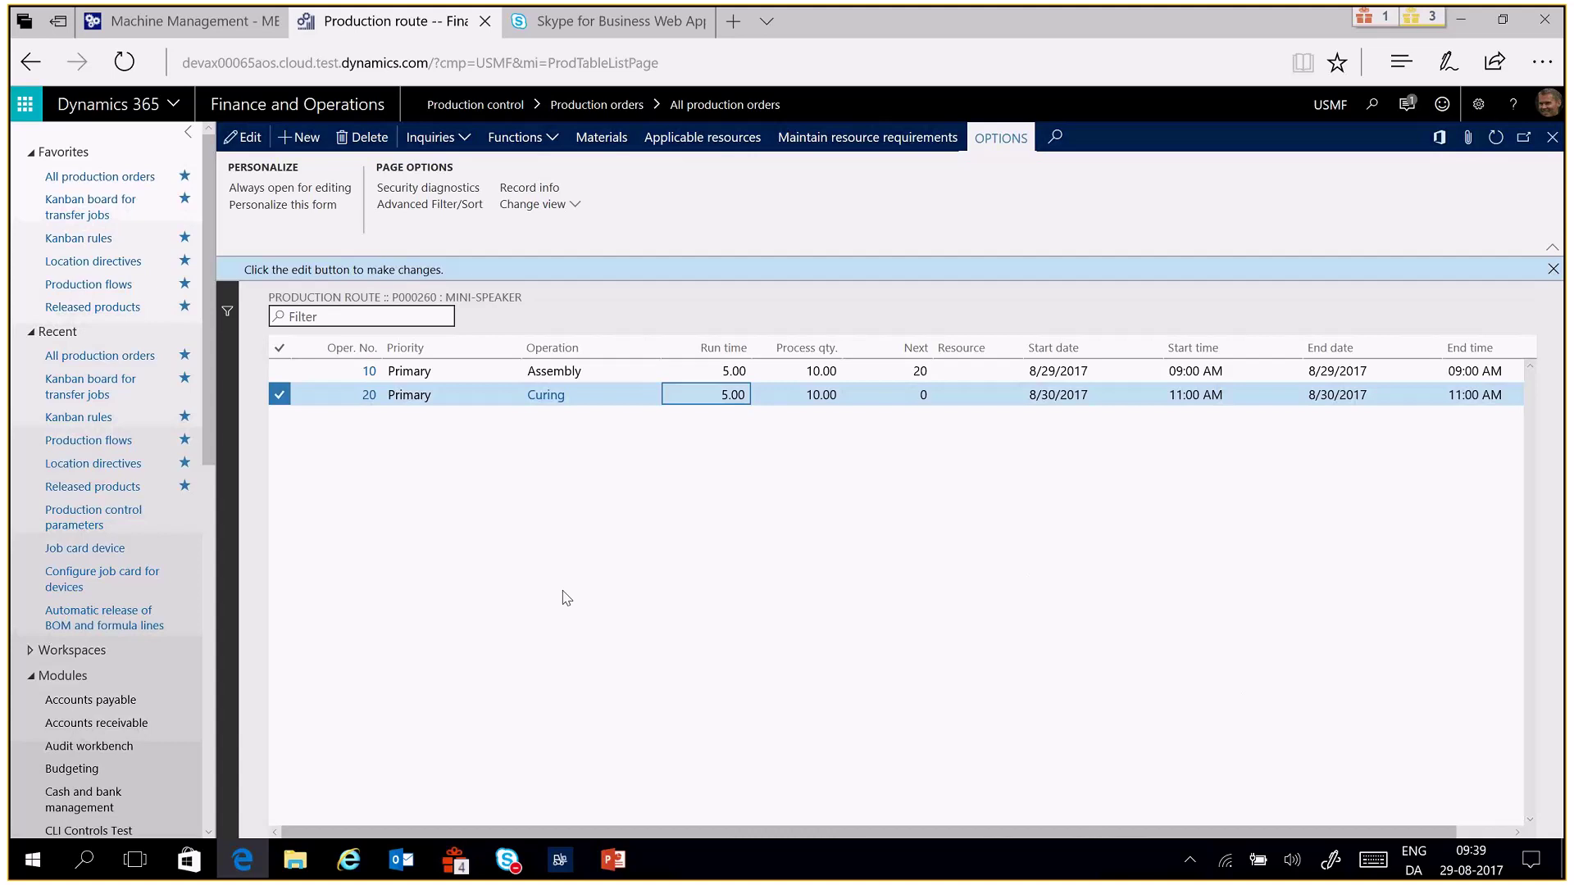
Open resource 5111 from the requirements of Curing operation 20 in the production route and examine its resource group settings
click(370, 402)
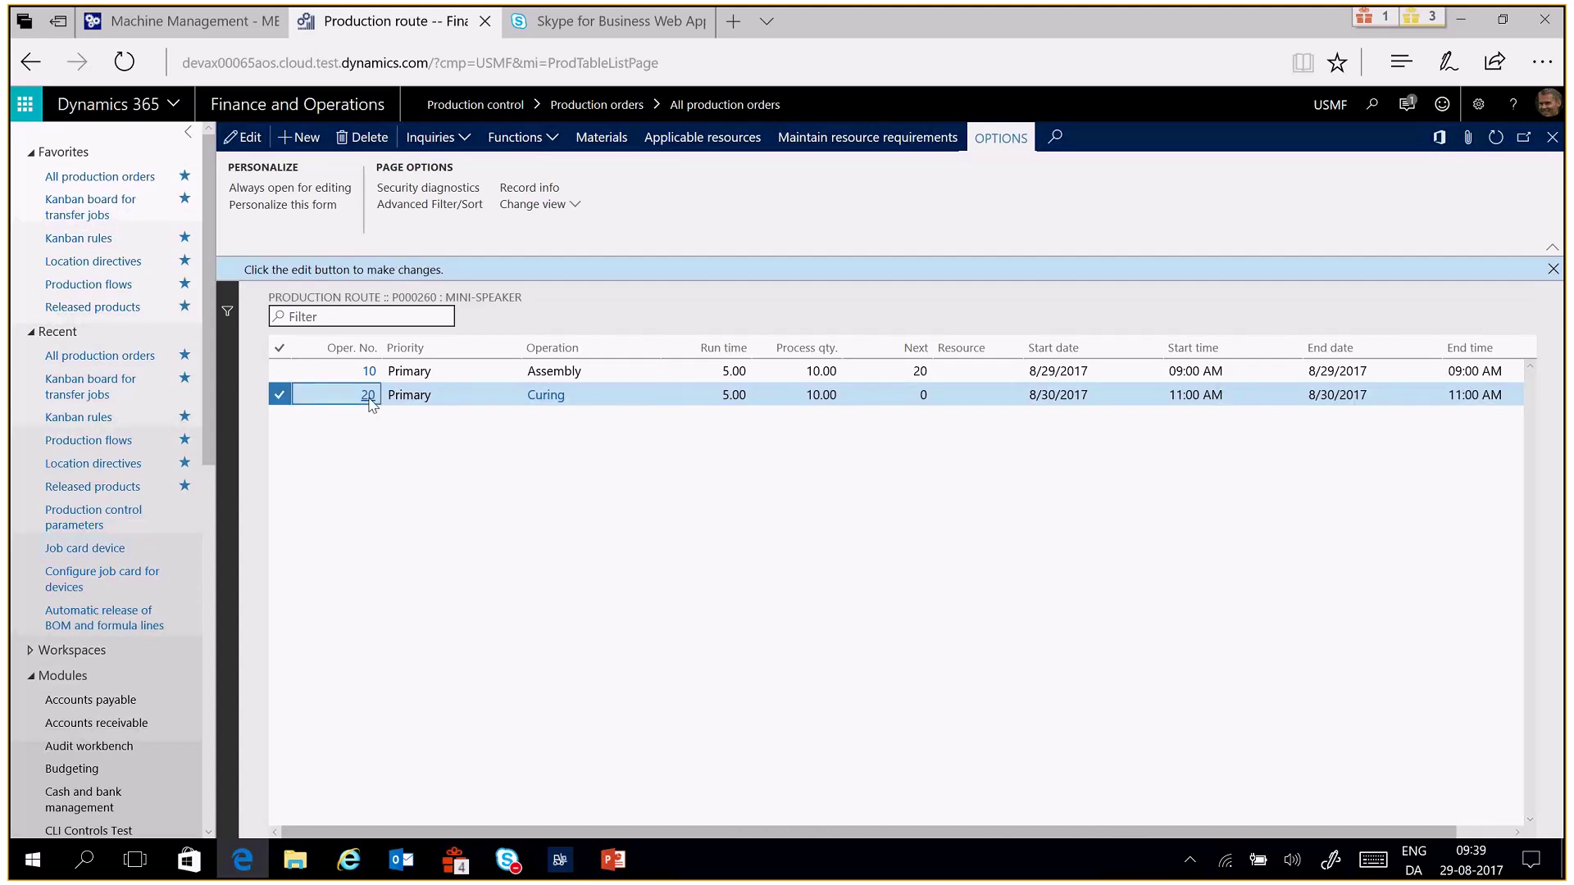
click(370, 401)
click(333, 368)
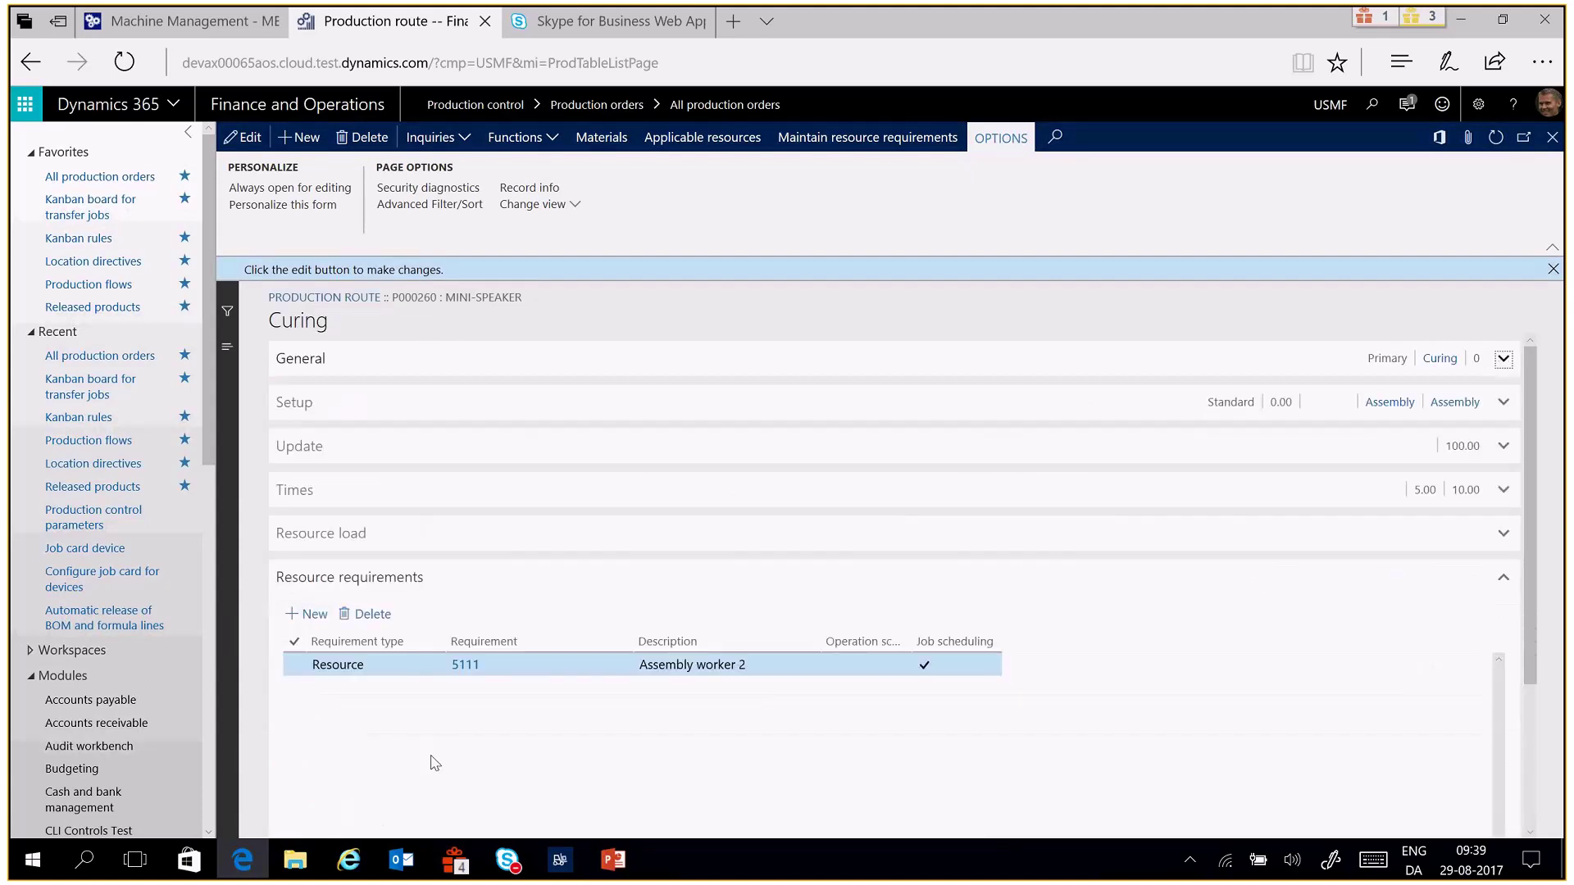
click(466, 667)
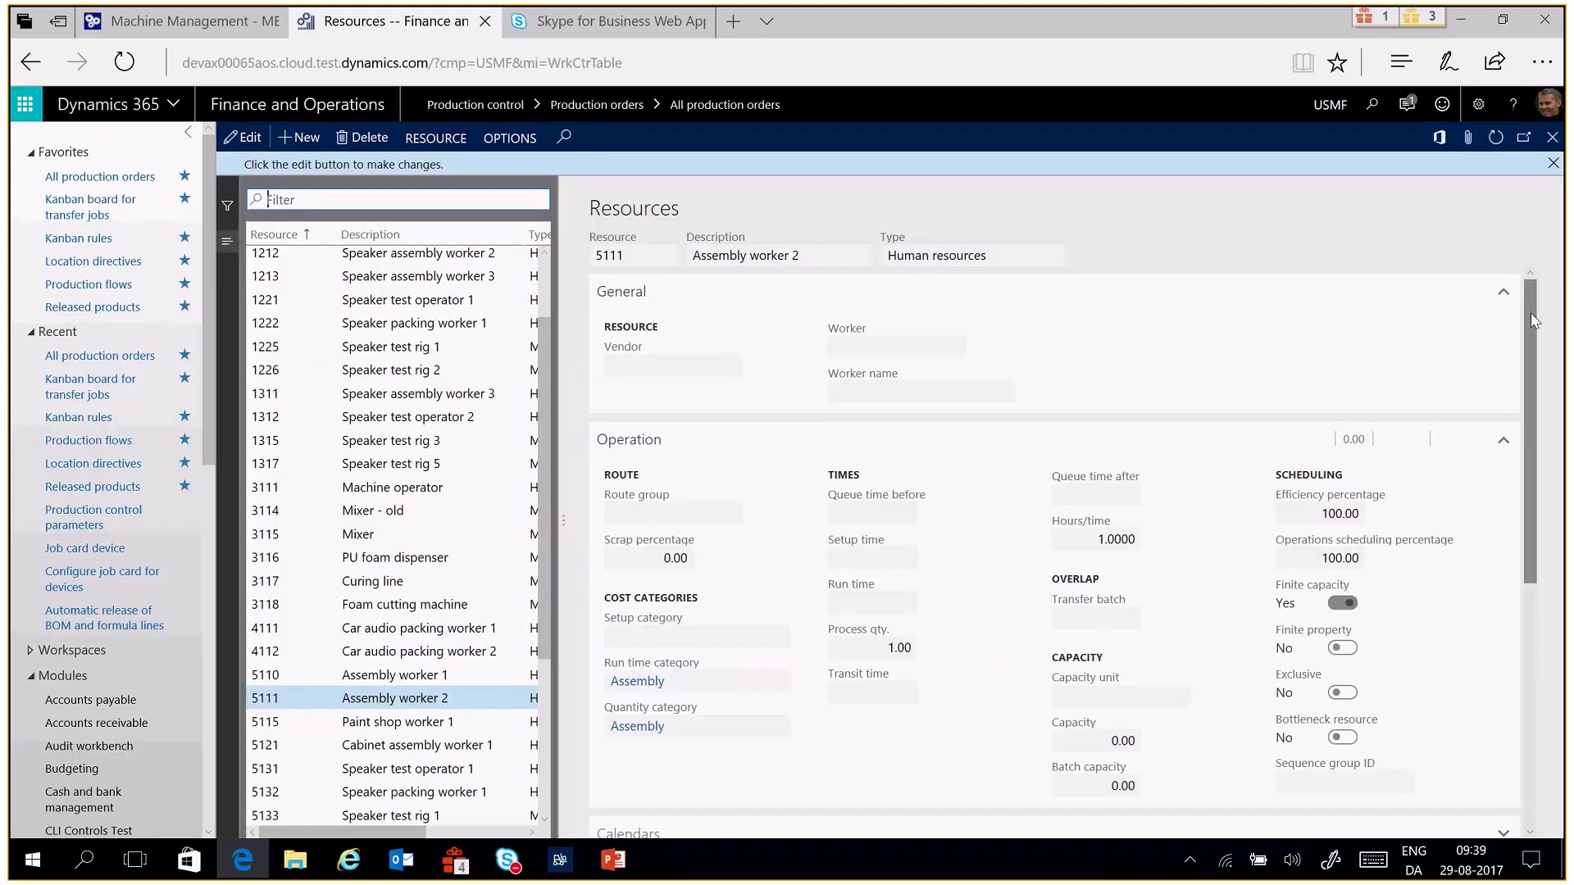
drag(1533, 320, 1547, 397)
scroll(661, 678, down, 2)
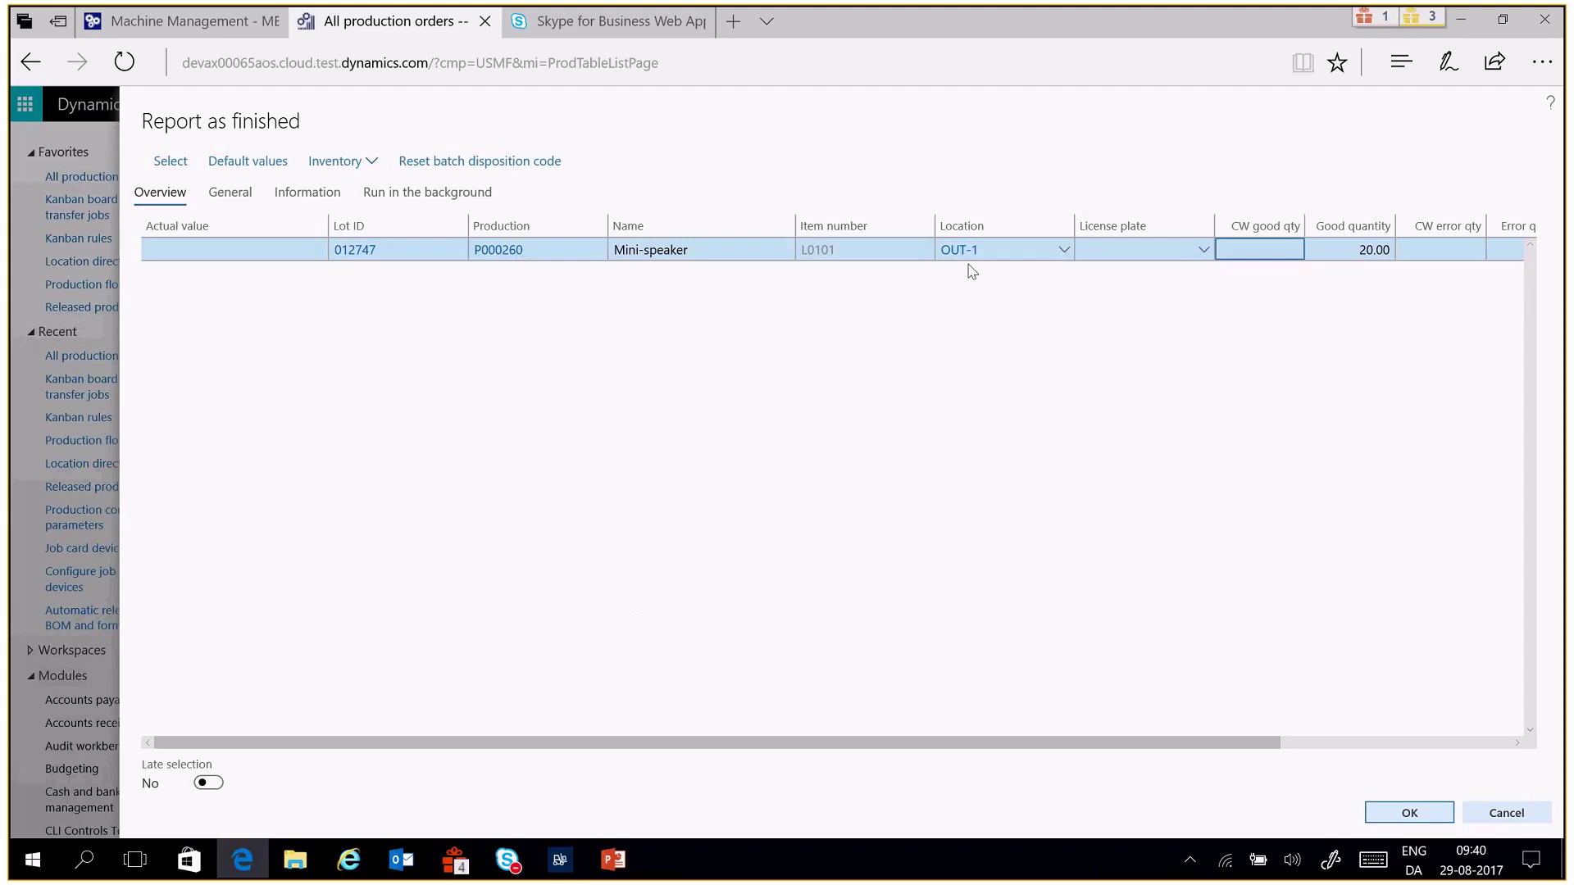
Cancel Report as finished, reopen resource 5111 from operation 20 of the production route and clear its output location
key(Escape)
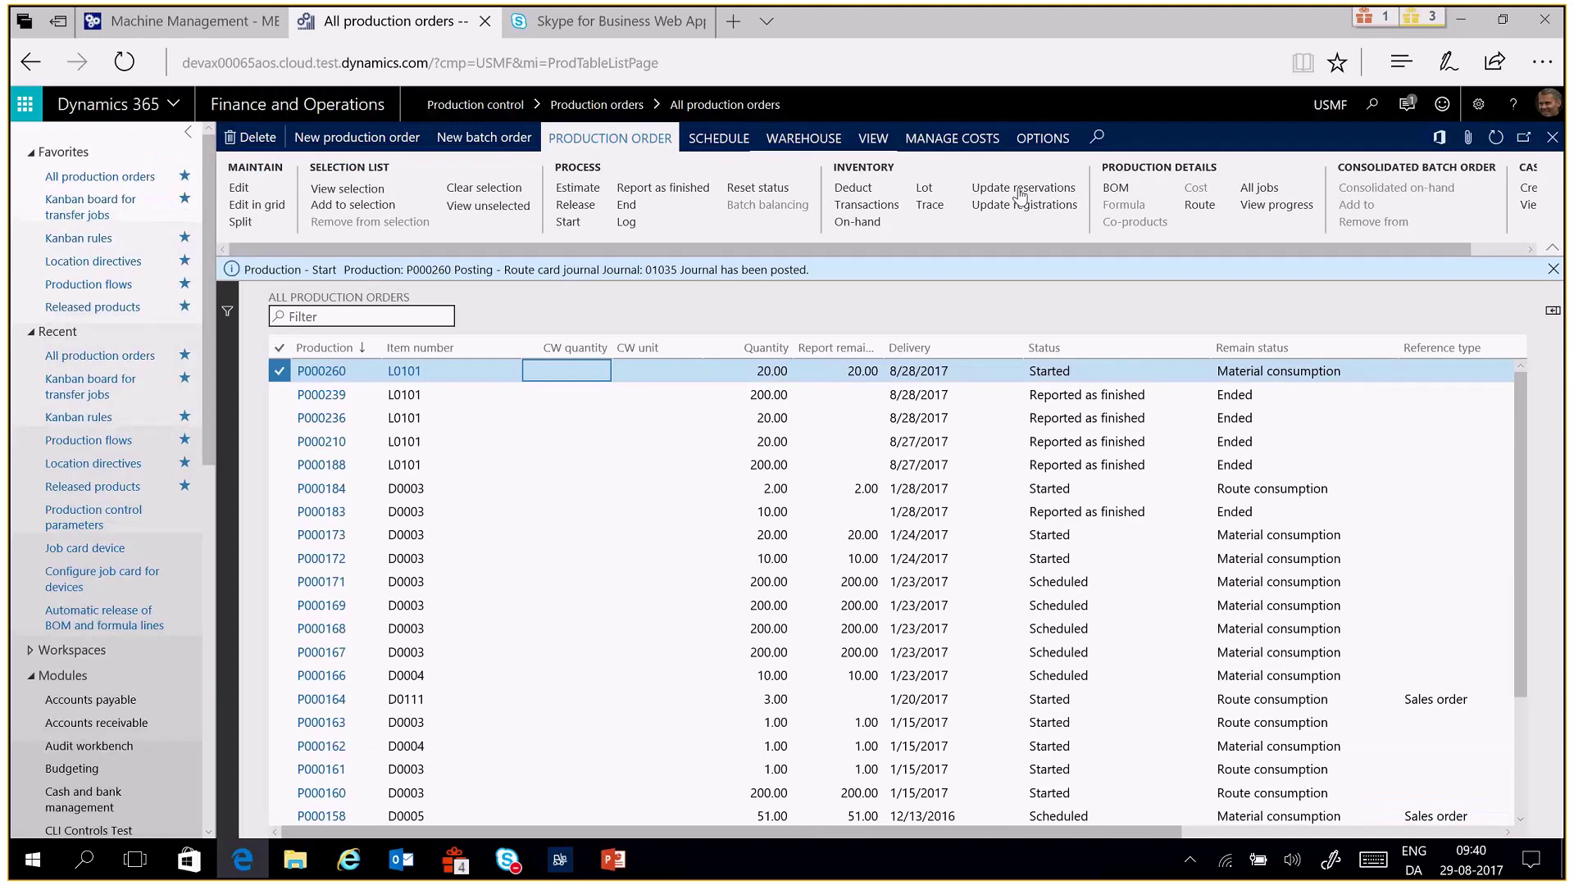
click(1202, 206)
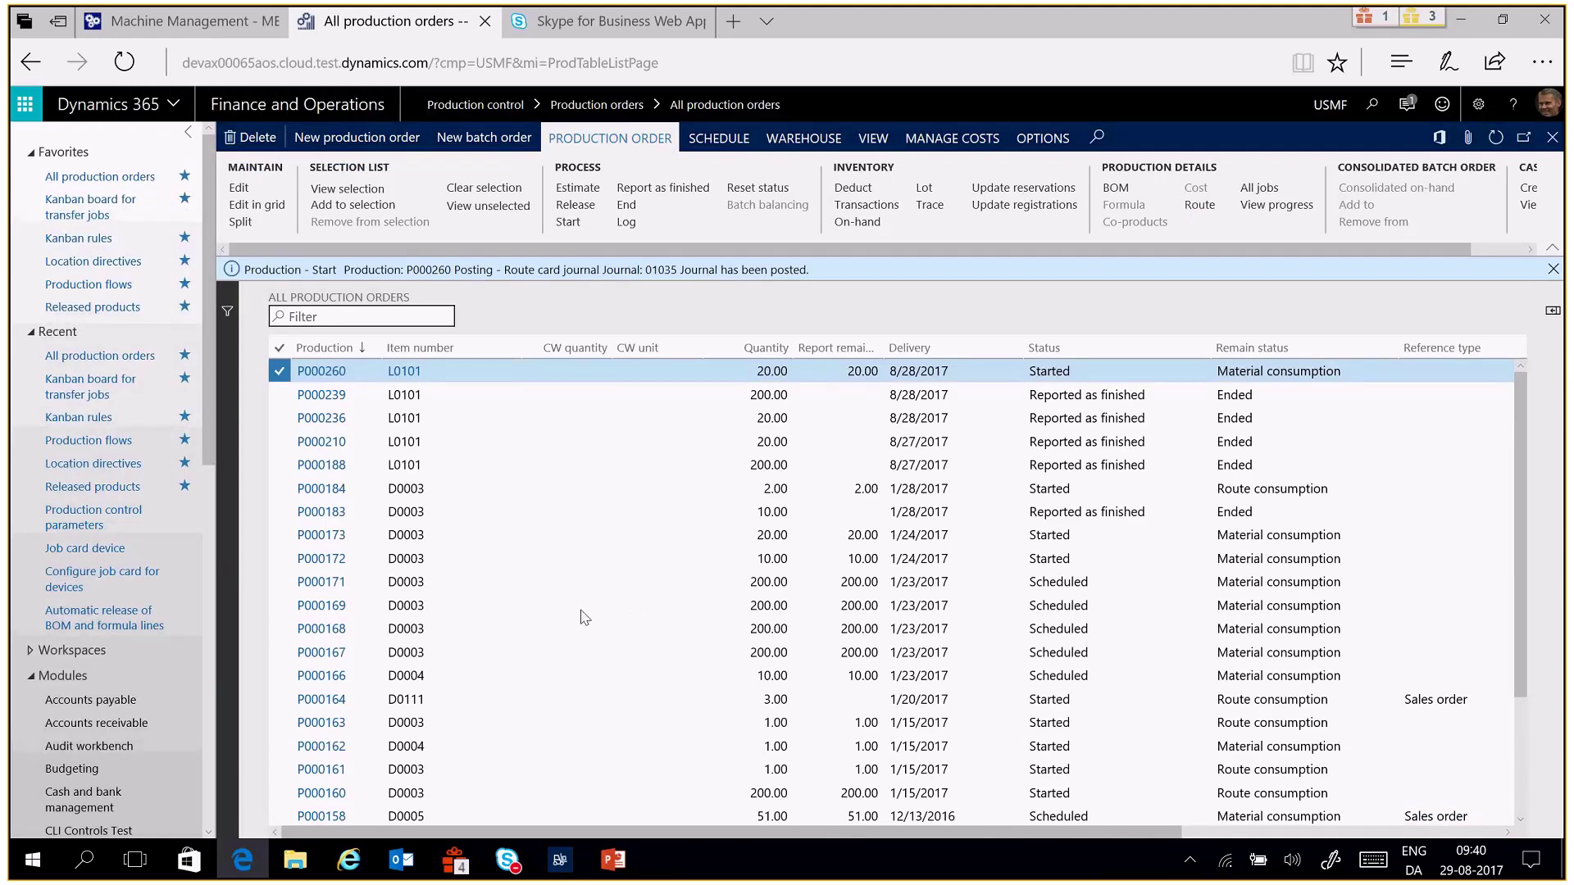
click(368, 396)
click(368, 396)
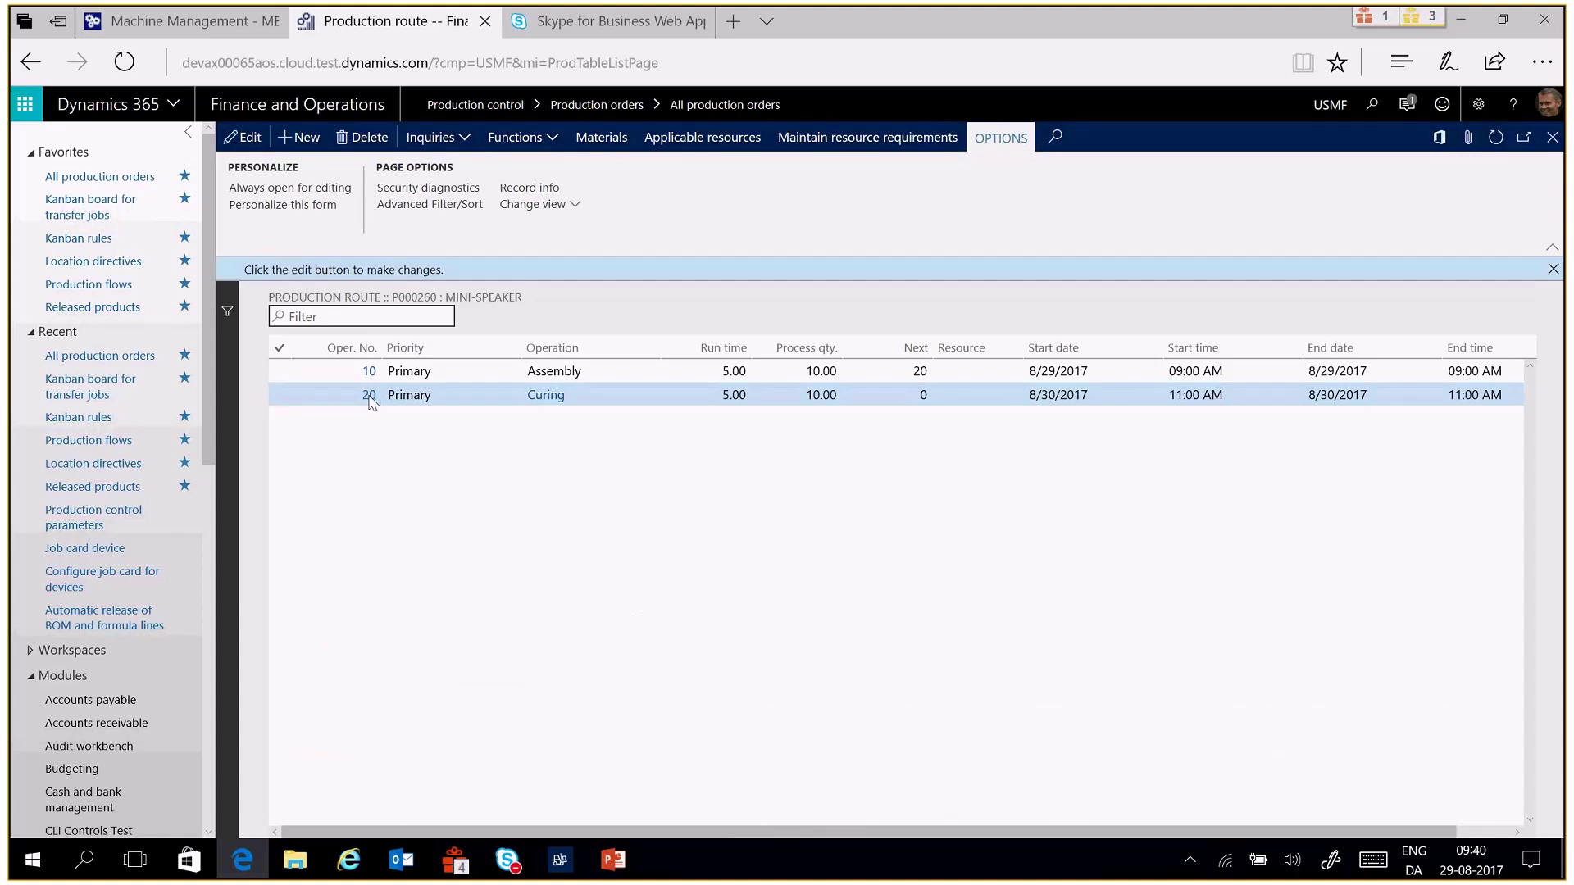
scroll(692, 605, down, 5)
click(465, 474)
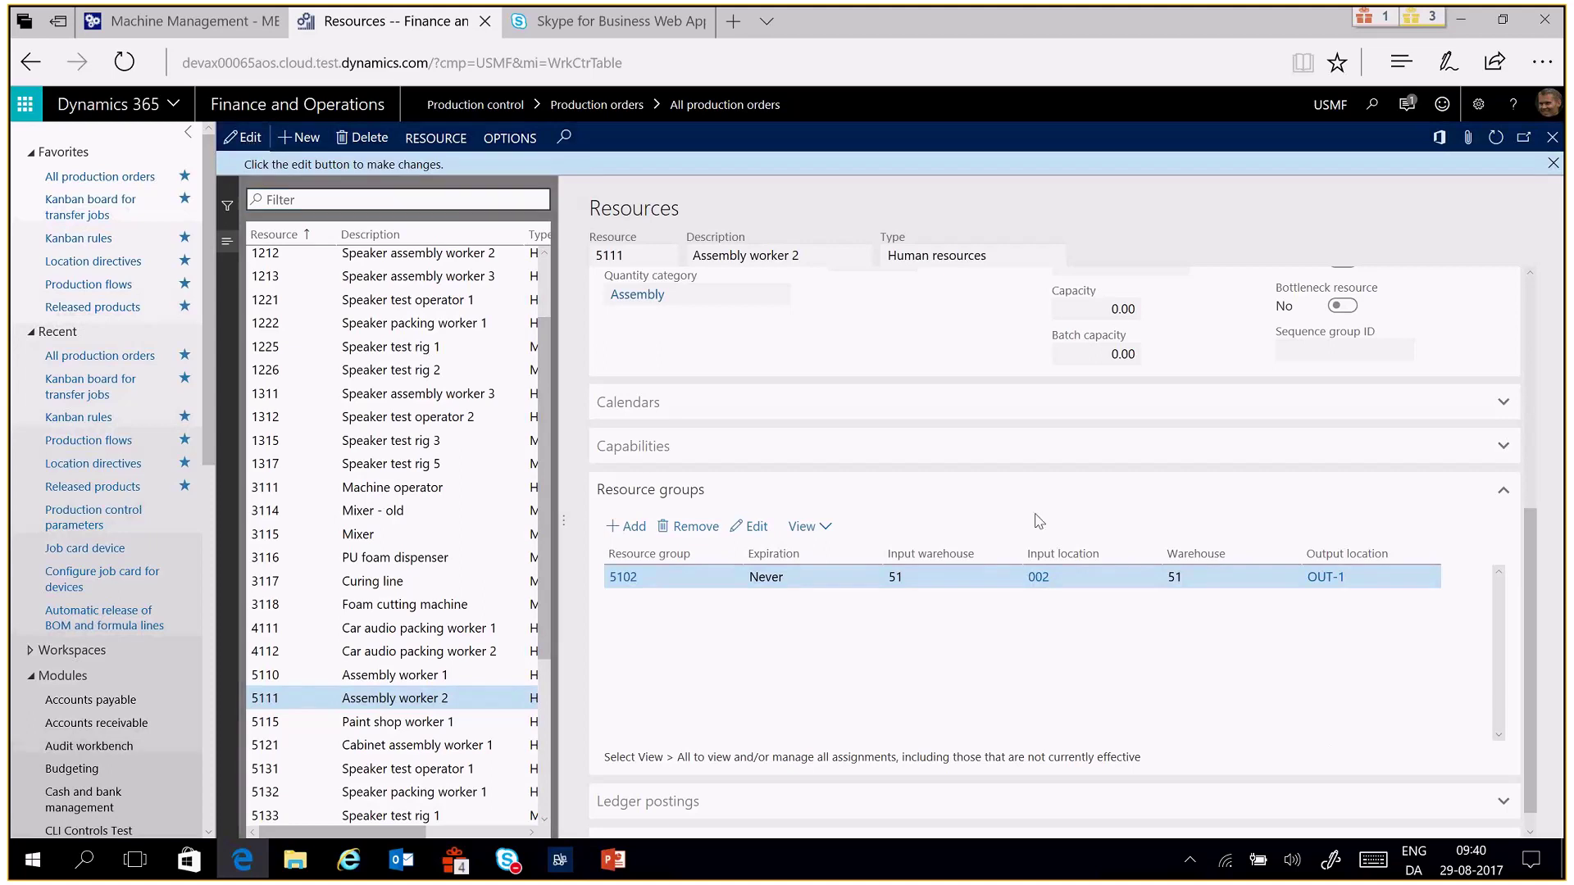
click(1377, 577)
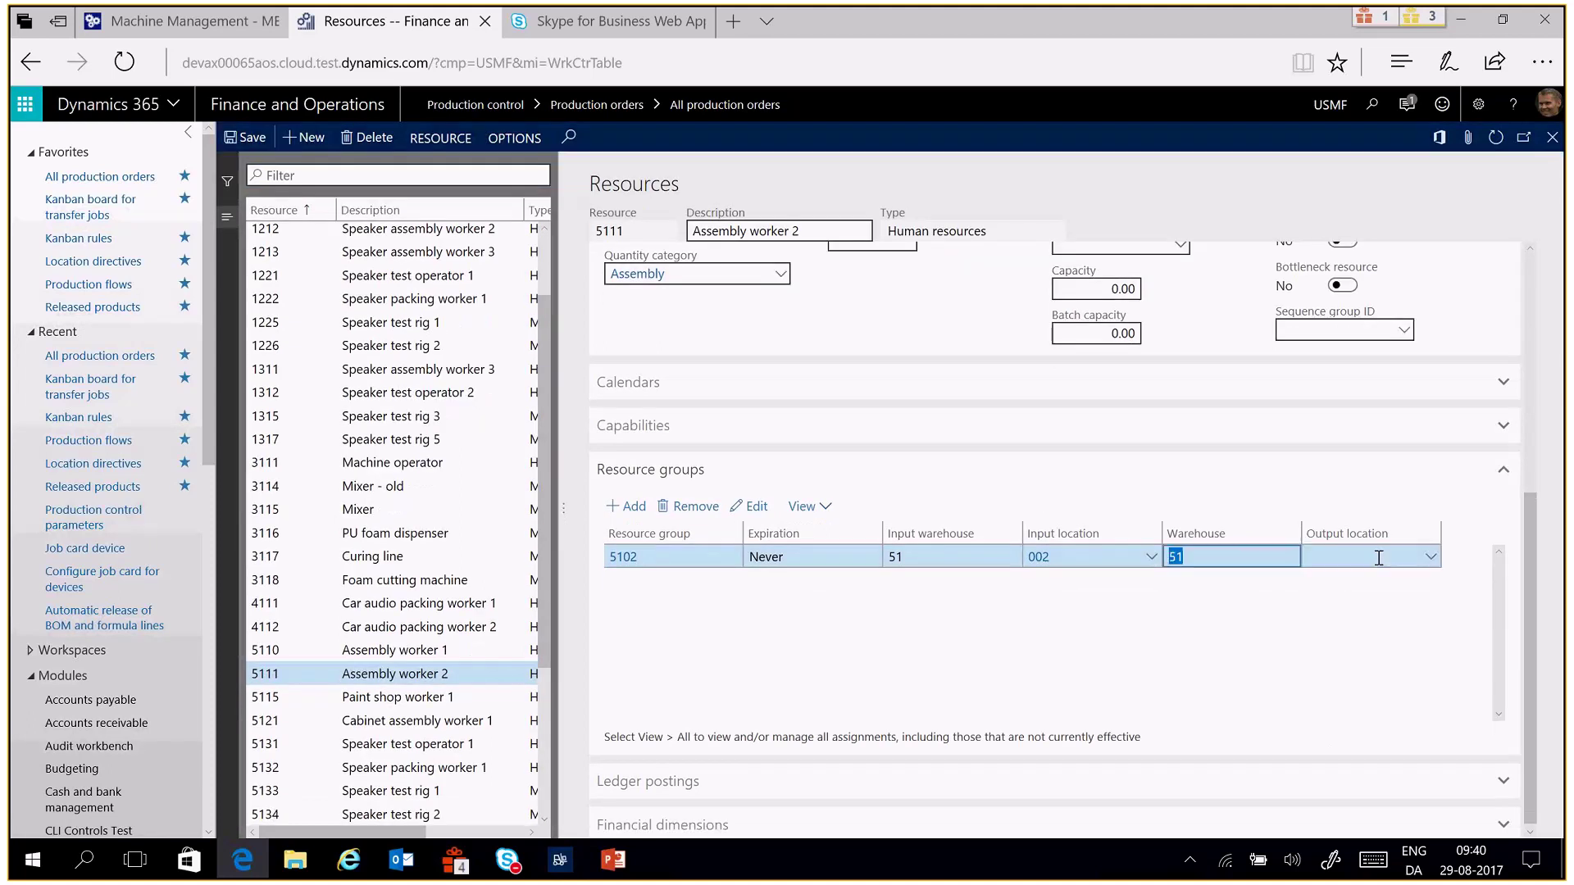
Open resource group 5102 to check its output location and return to the resource
click(615, 564)
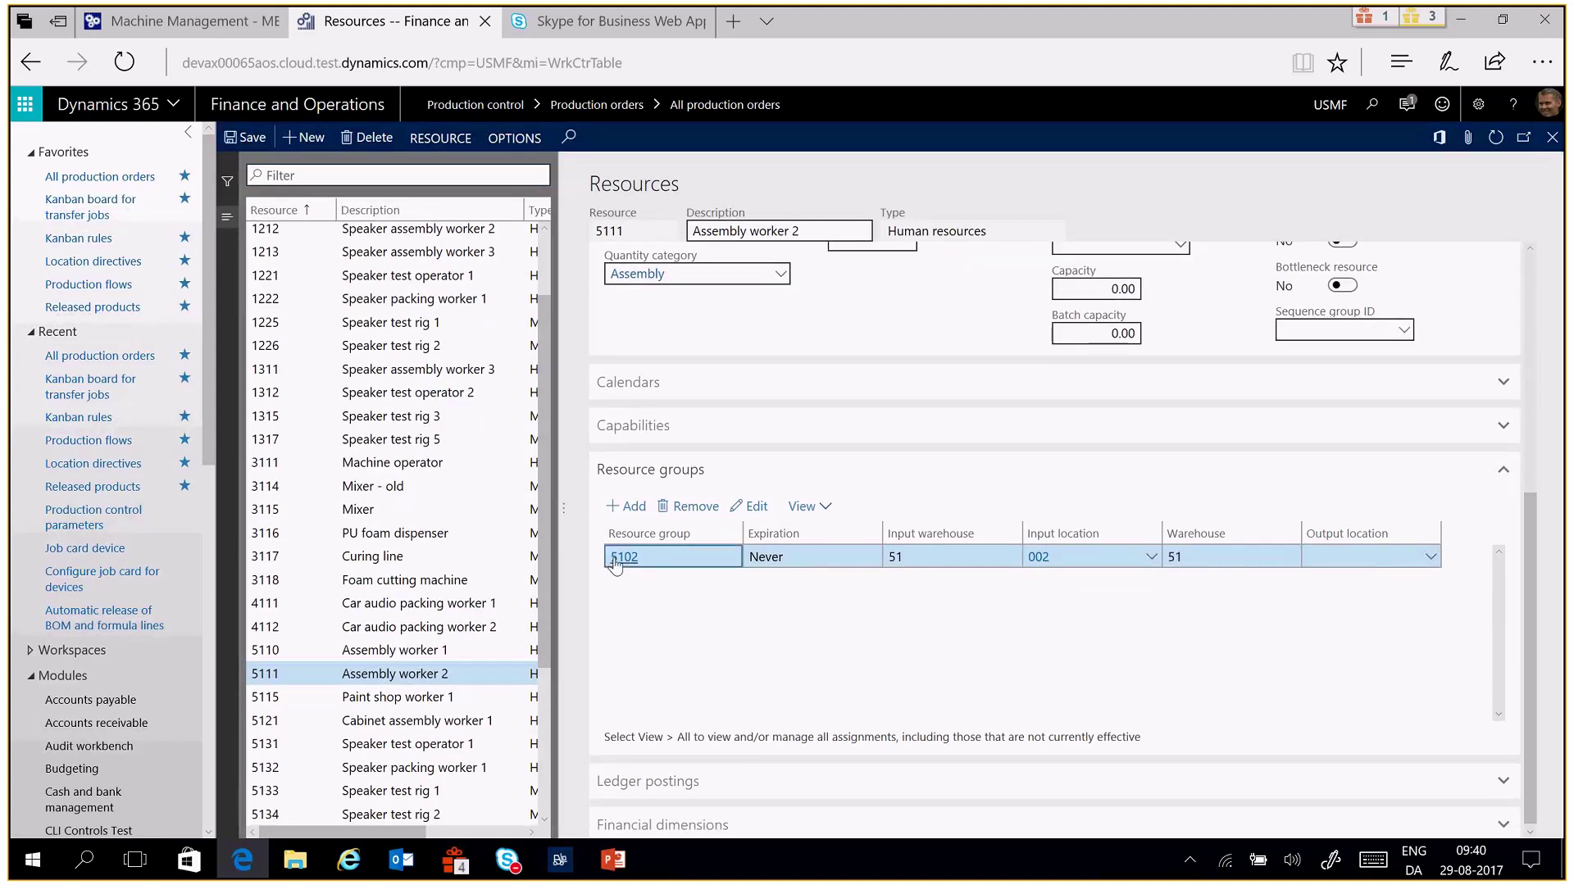
click(619, 566)
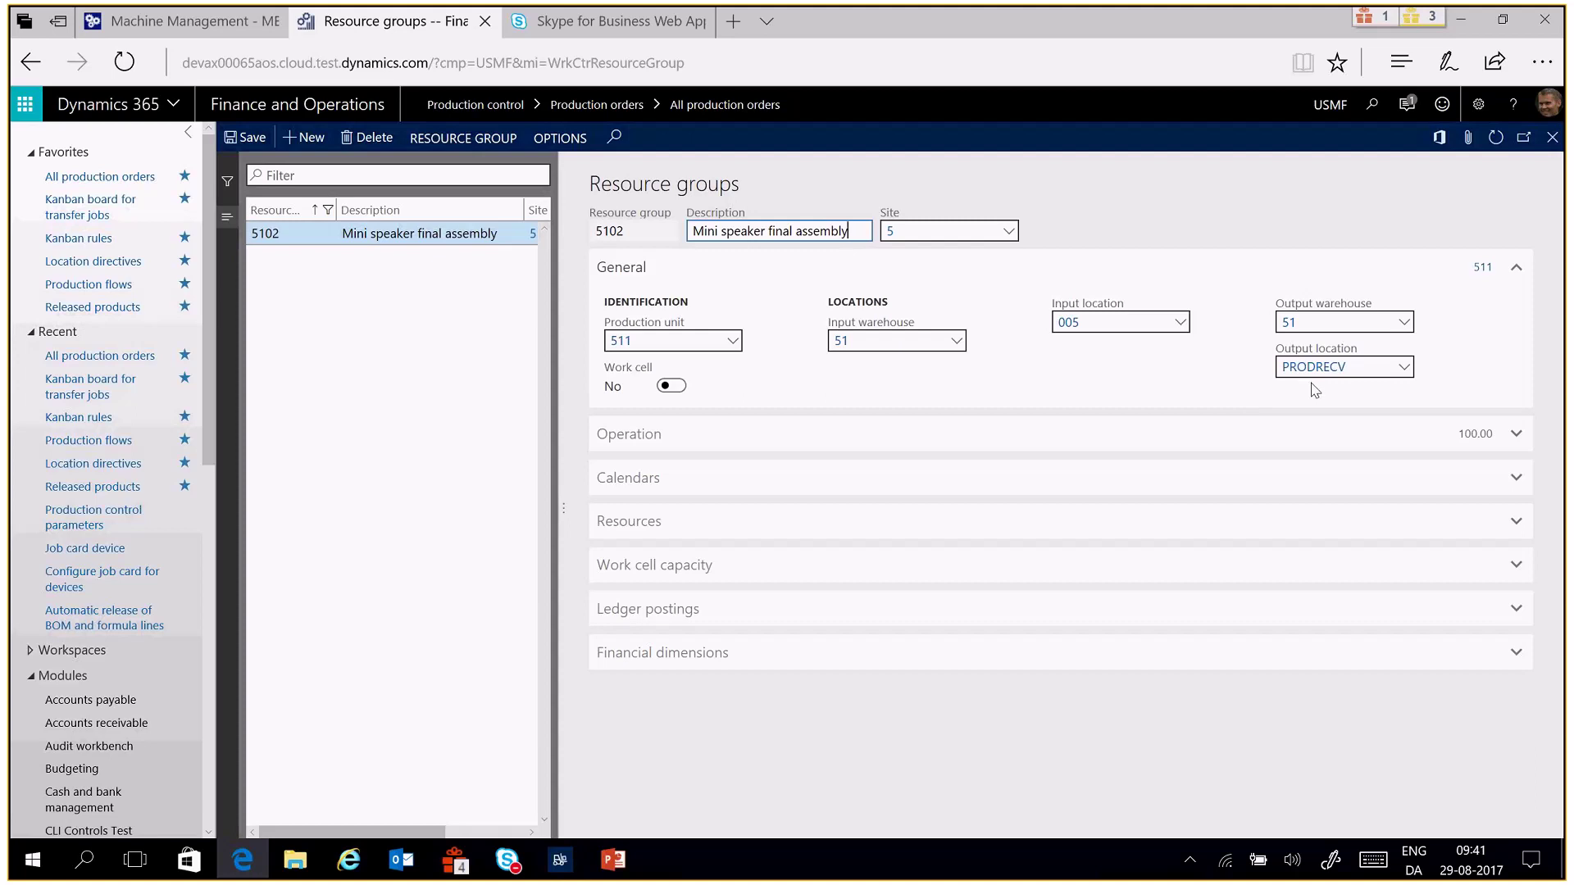
key(Escape)
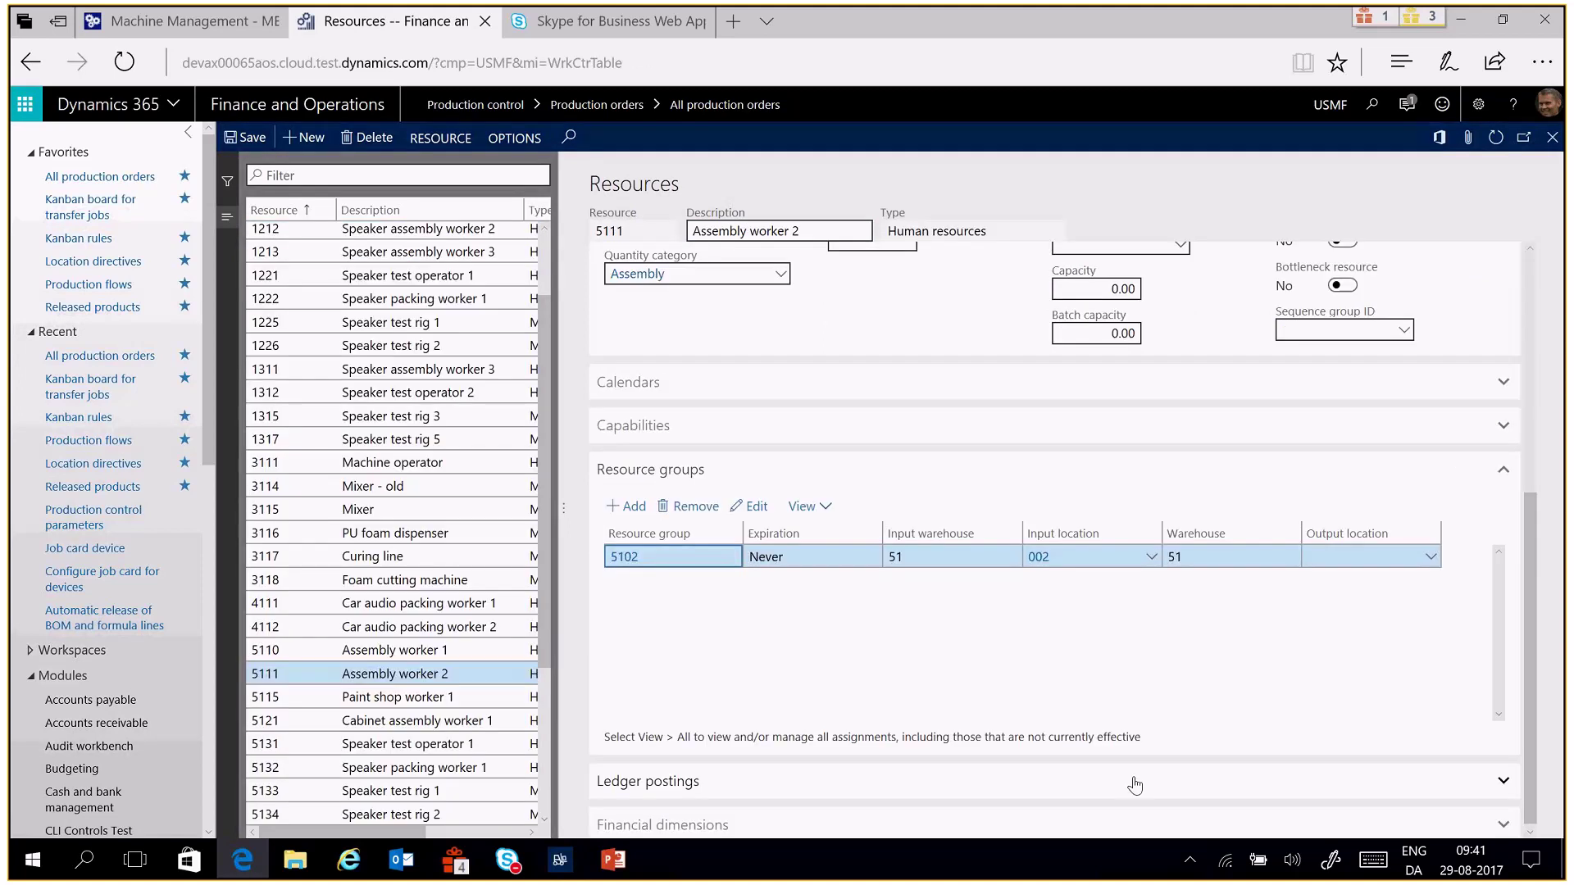
Close resource 5111 saving its changes, dismiss the rescheduling notice and return to the production route
click(1135, 785)
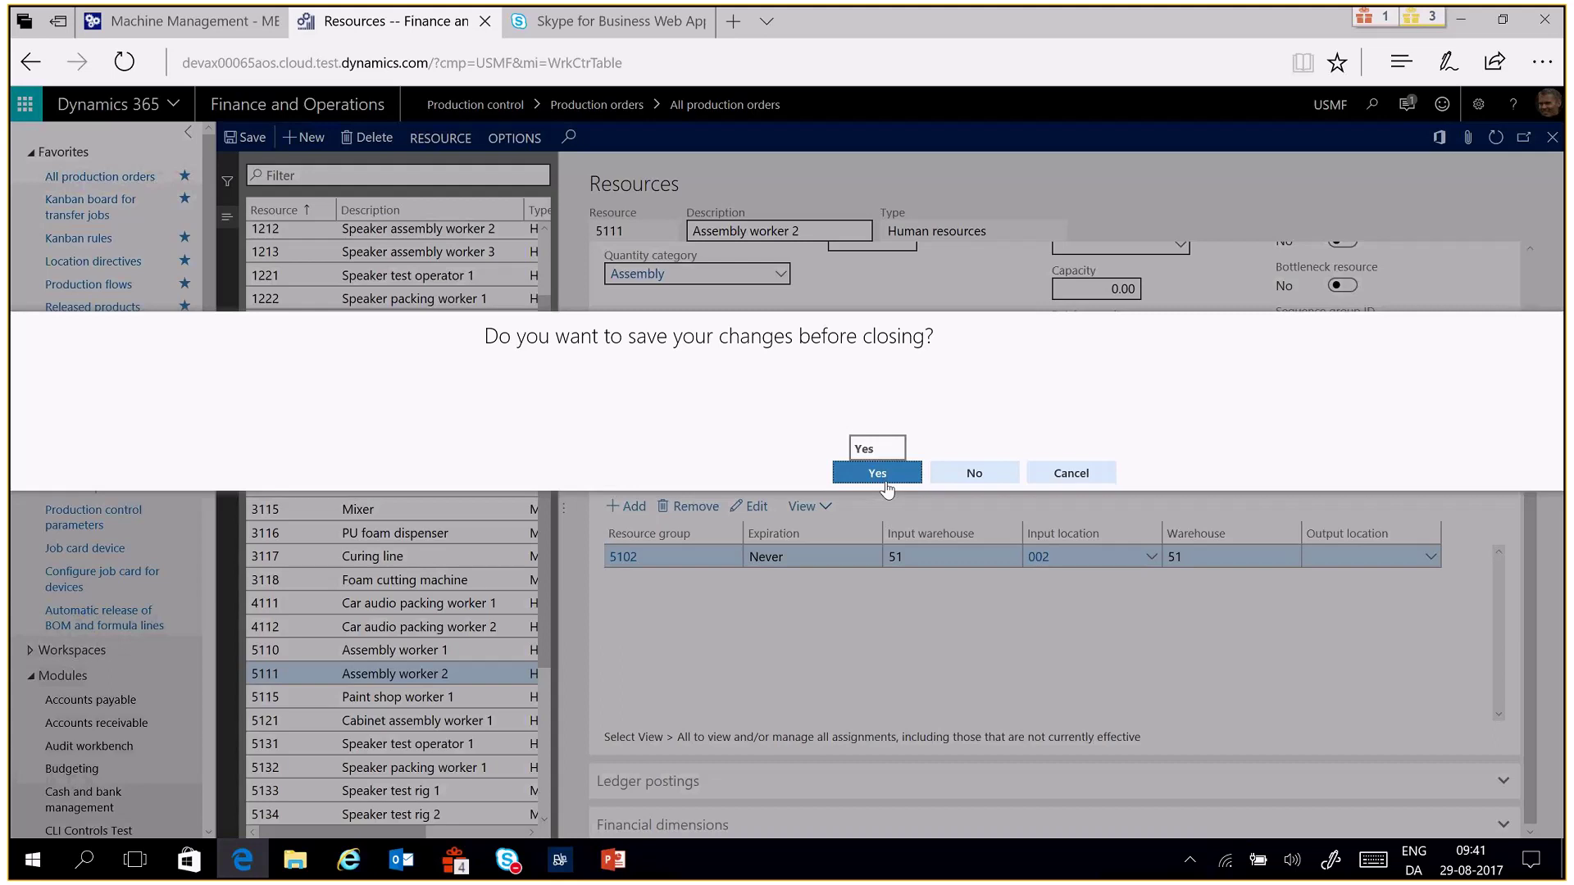
click(879, 474)
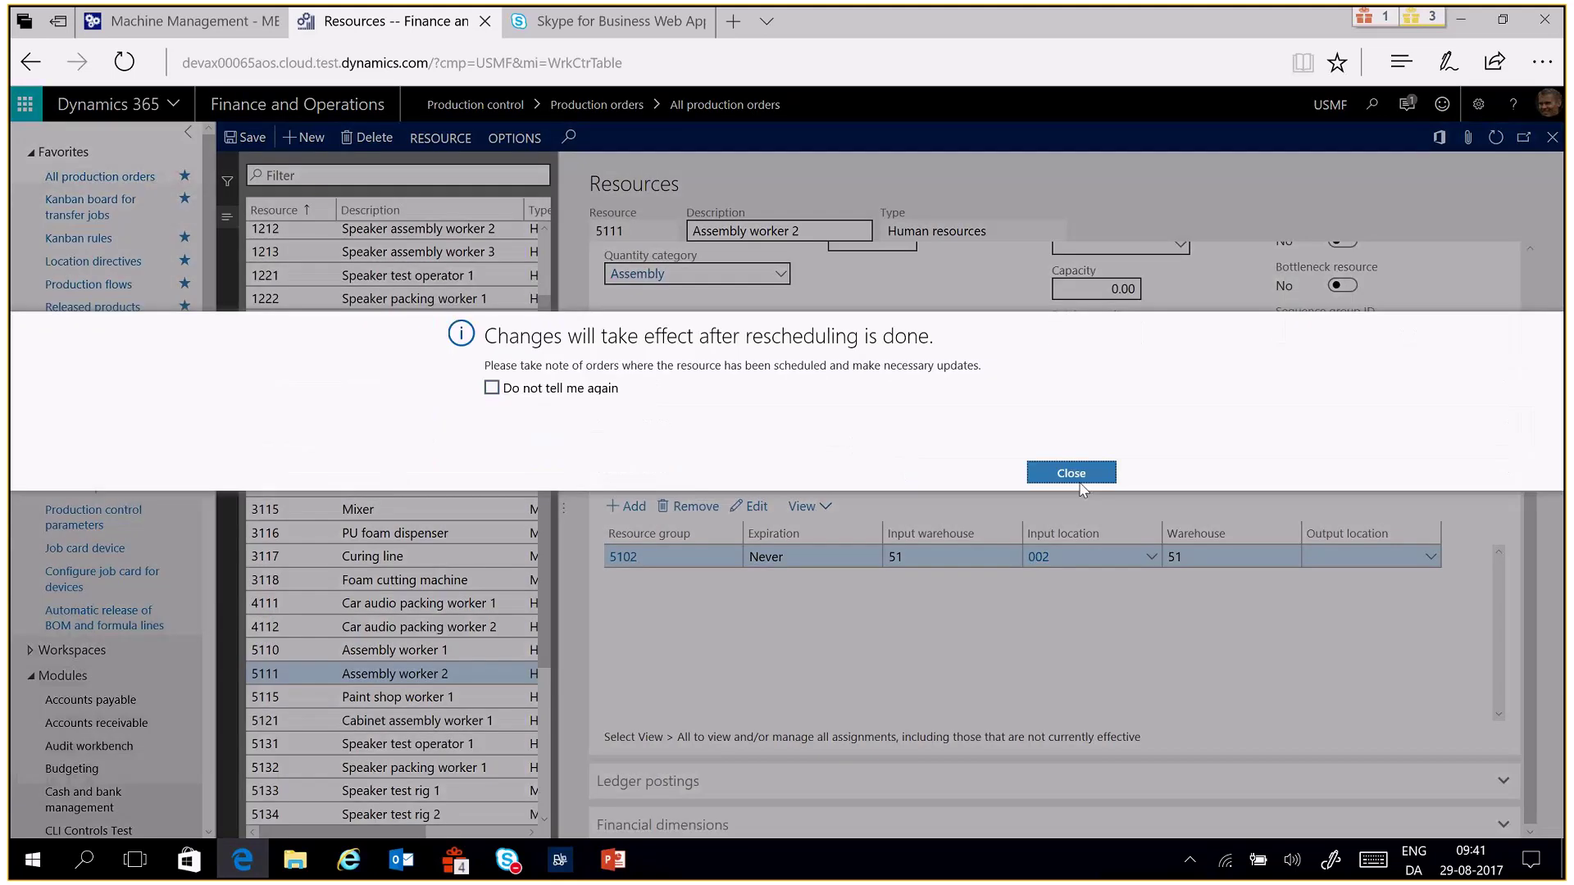
click(1072, 474)
key(Escape)
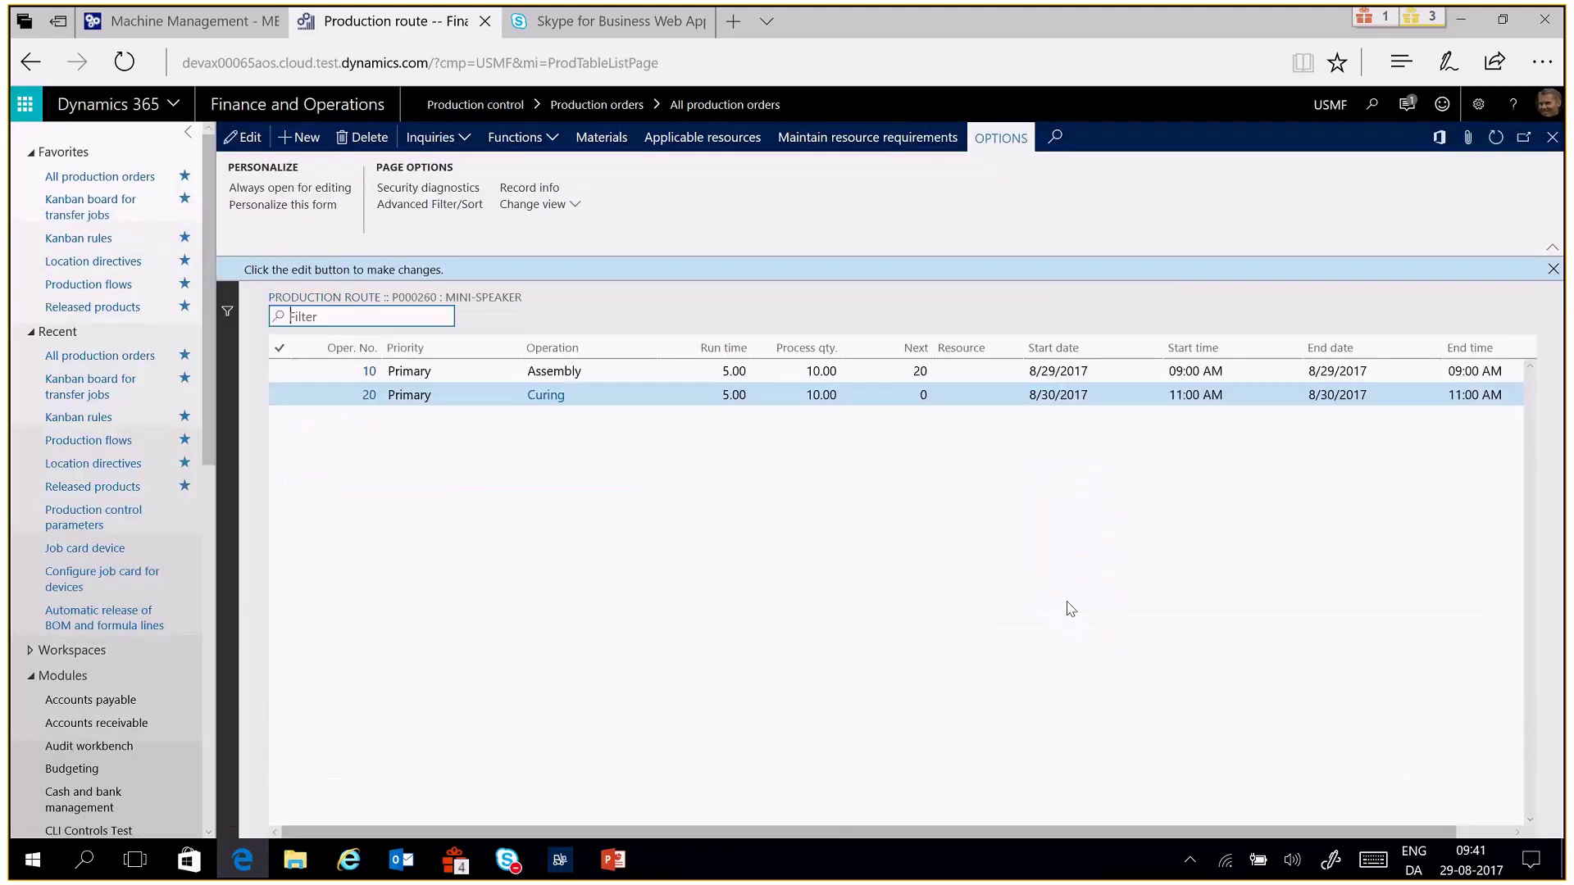
Return to the production orders, check the location in Report as finished for the mini-speaker order and cancel the dialog
key(Escape)
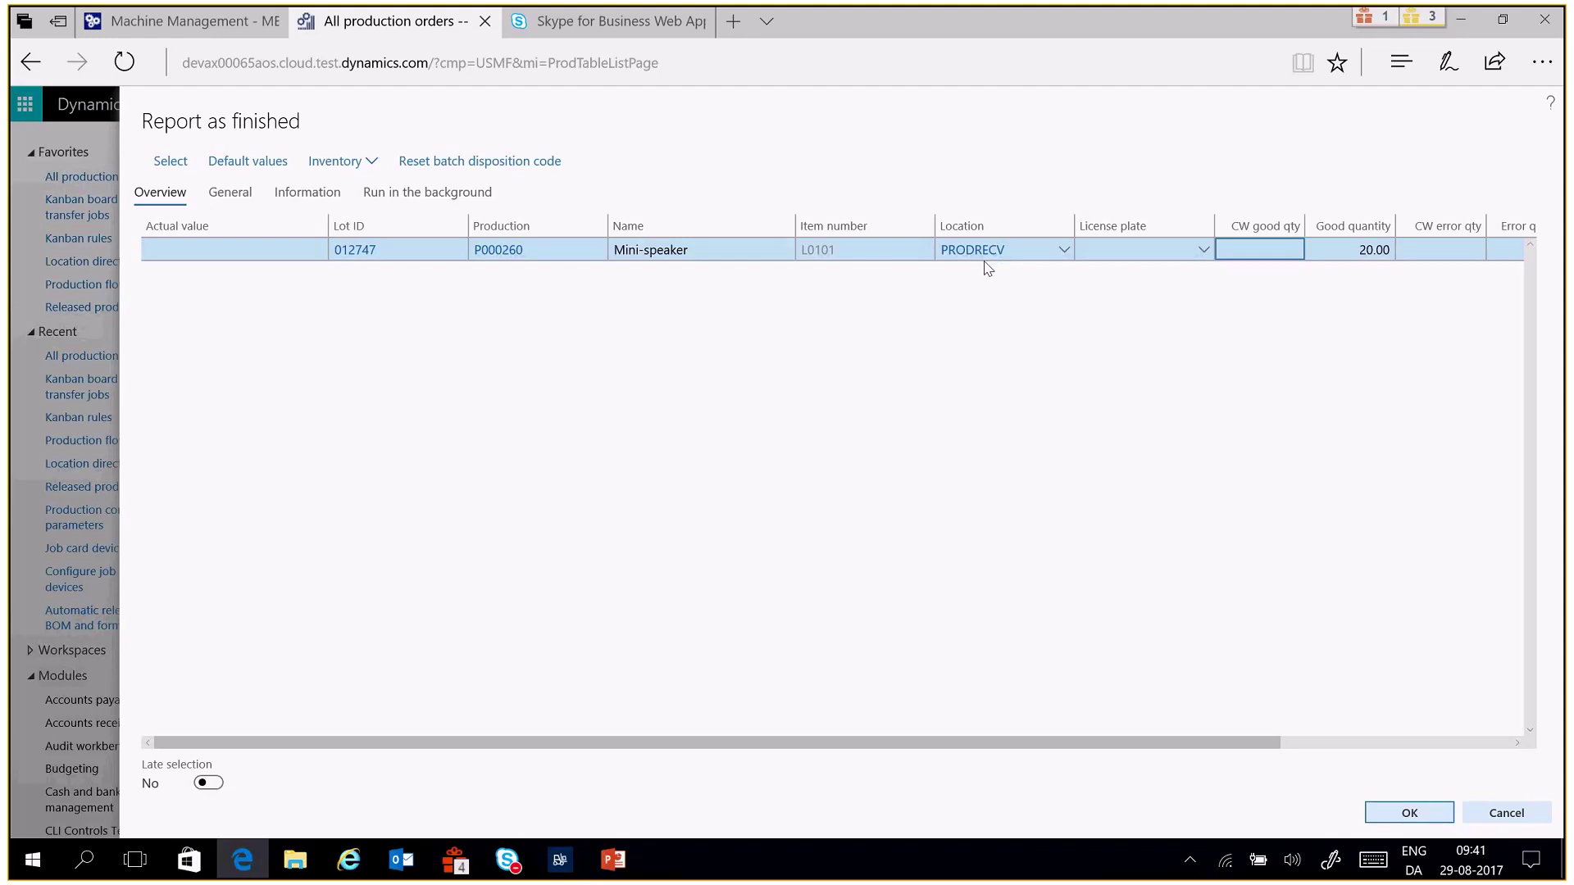
click(988, 268)
key(Escape)
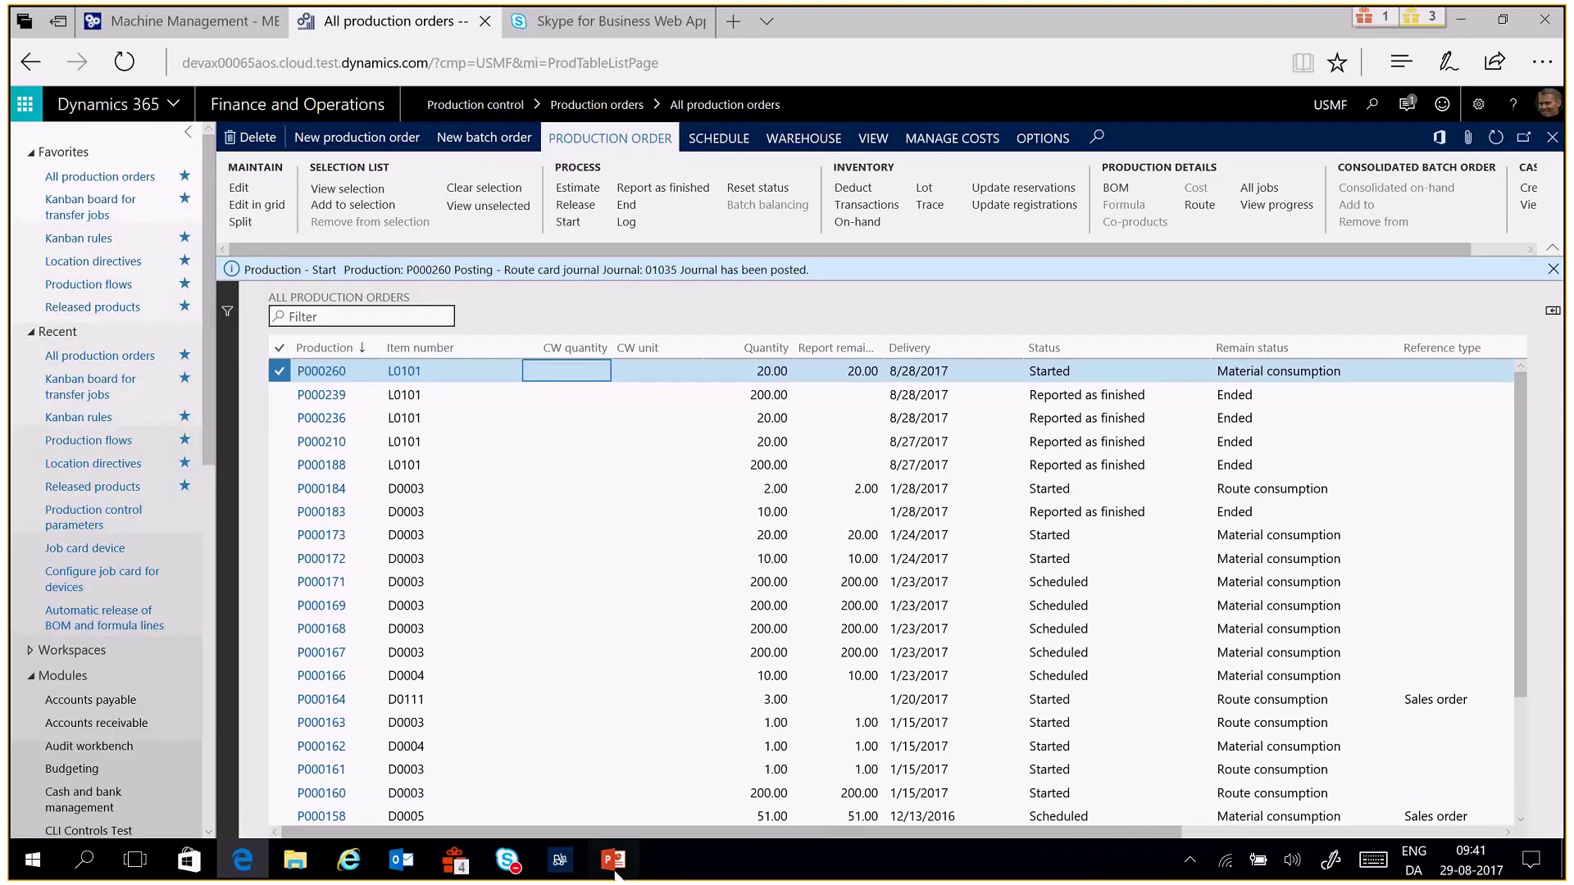
Switch to PowerPoint and display slide 5, "Issue raw materials with the hand held device"
click(615, 870)
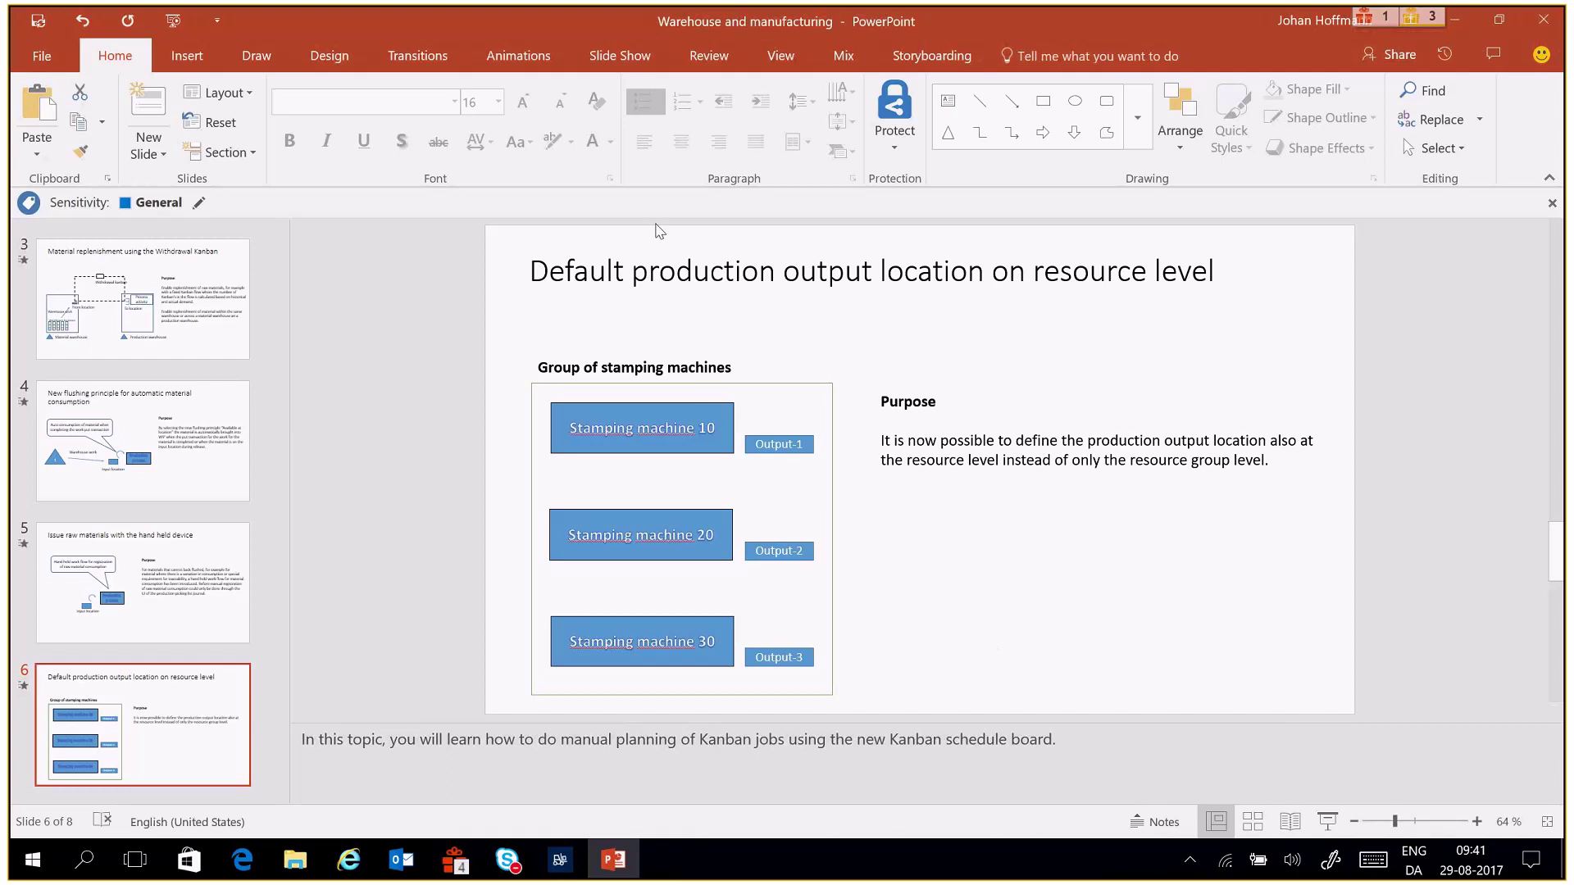
click(215, 539)
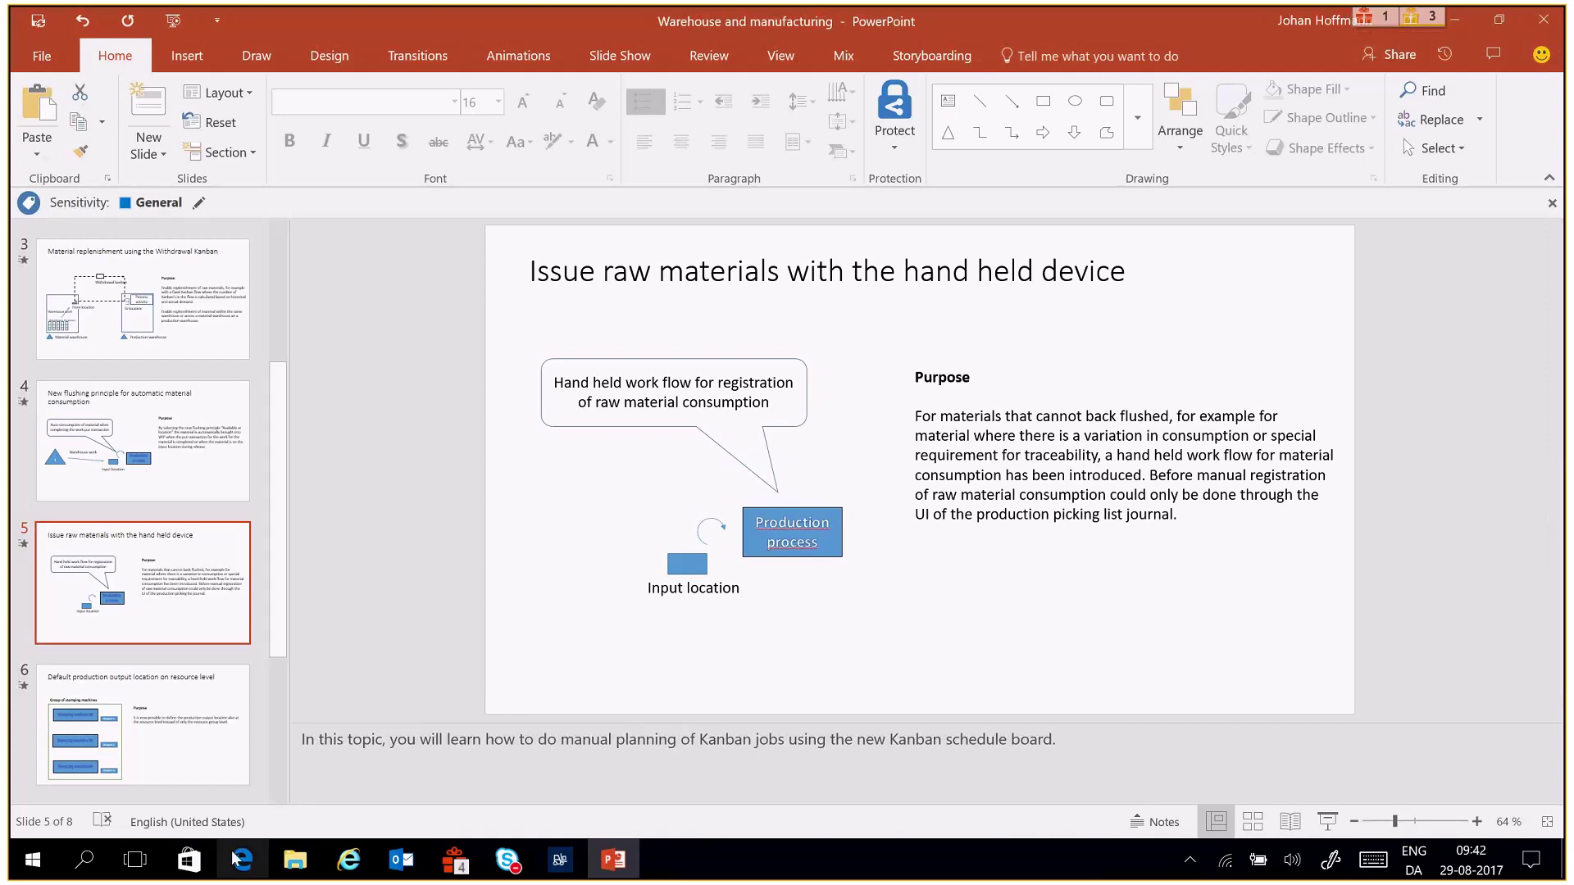
Switch back to the browser and open picking list journal 01037 of the mini-speaker production order to examine its lines
mouse_move(244, 865)
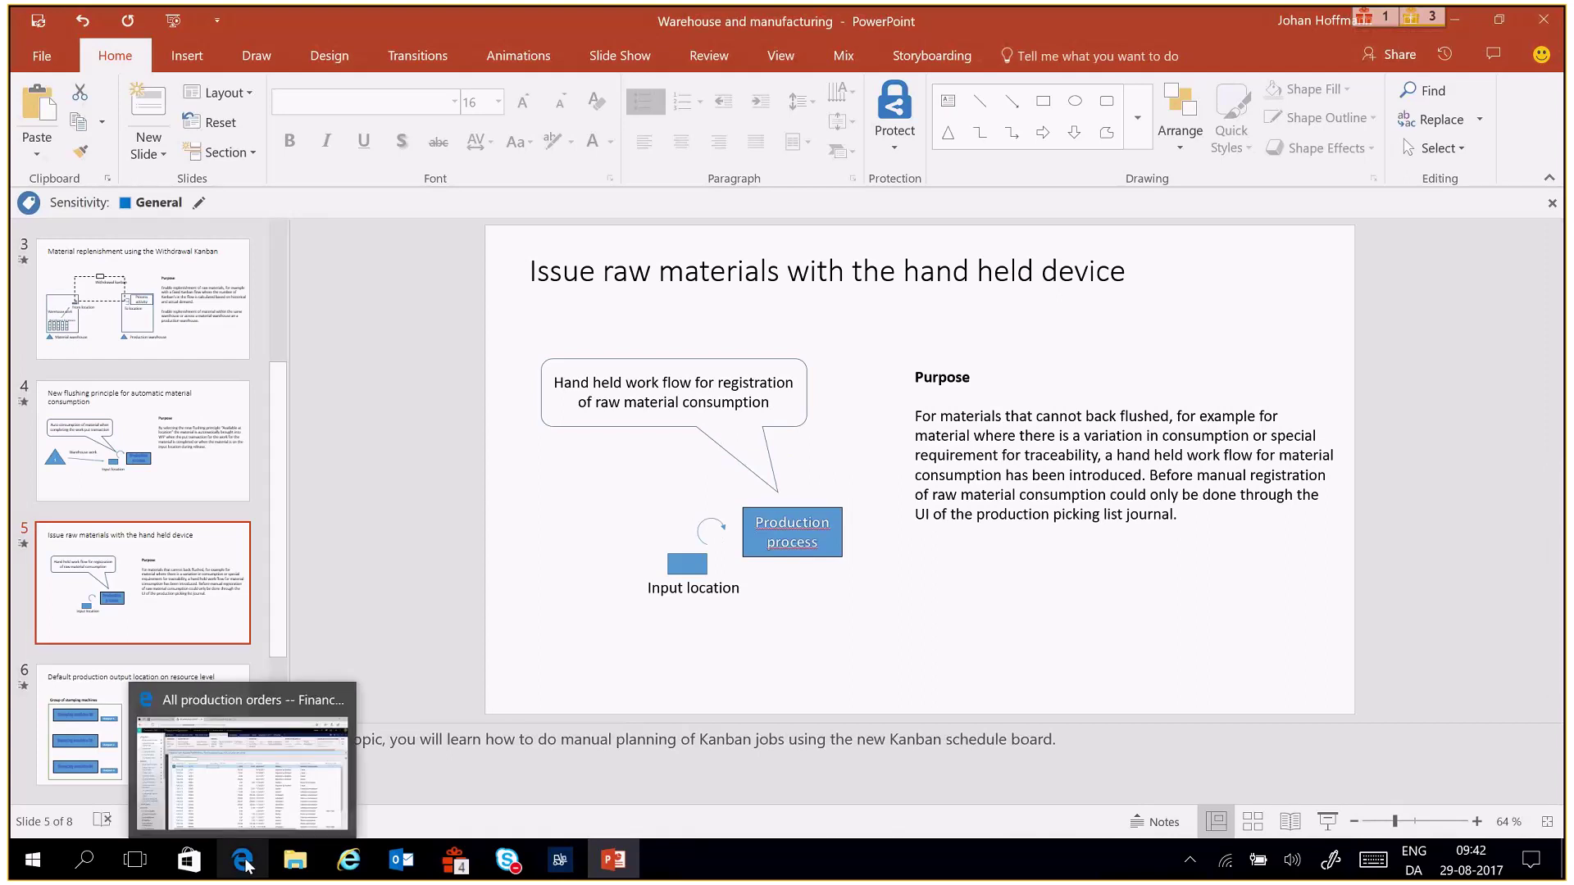
click(245, 862)
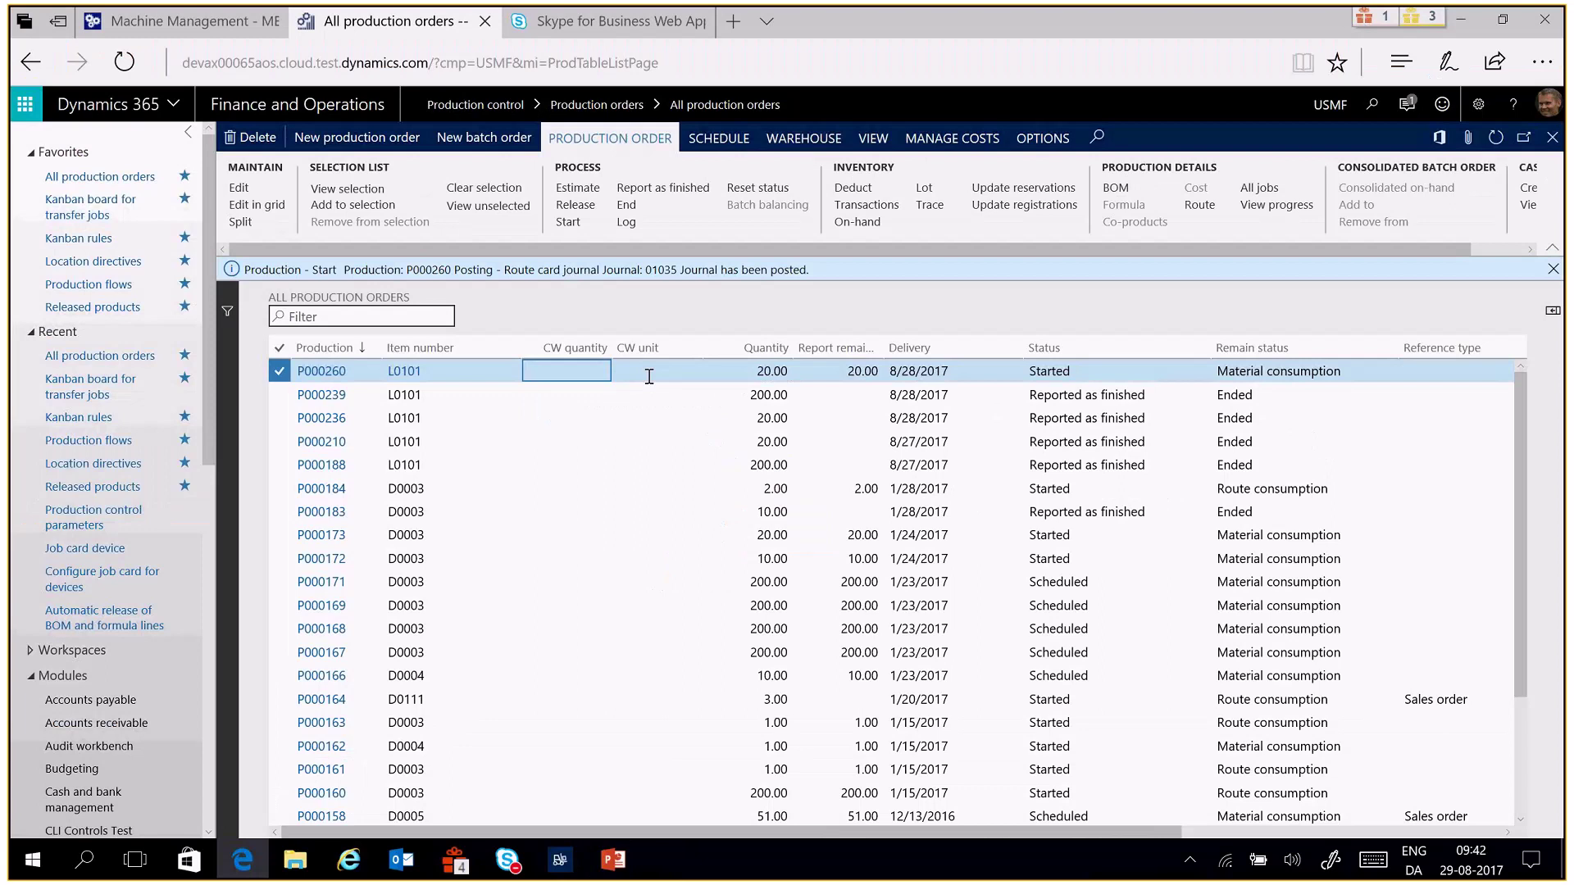
click(648, 376)
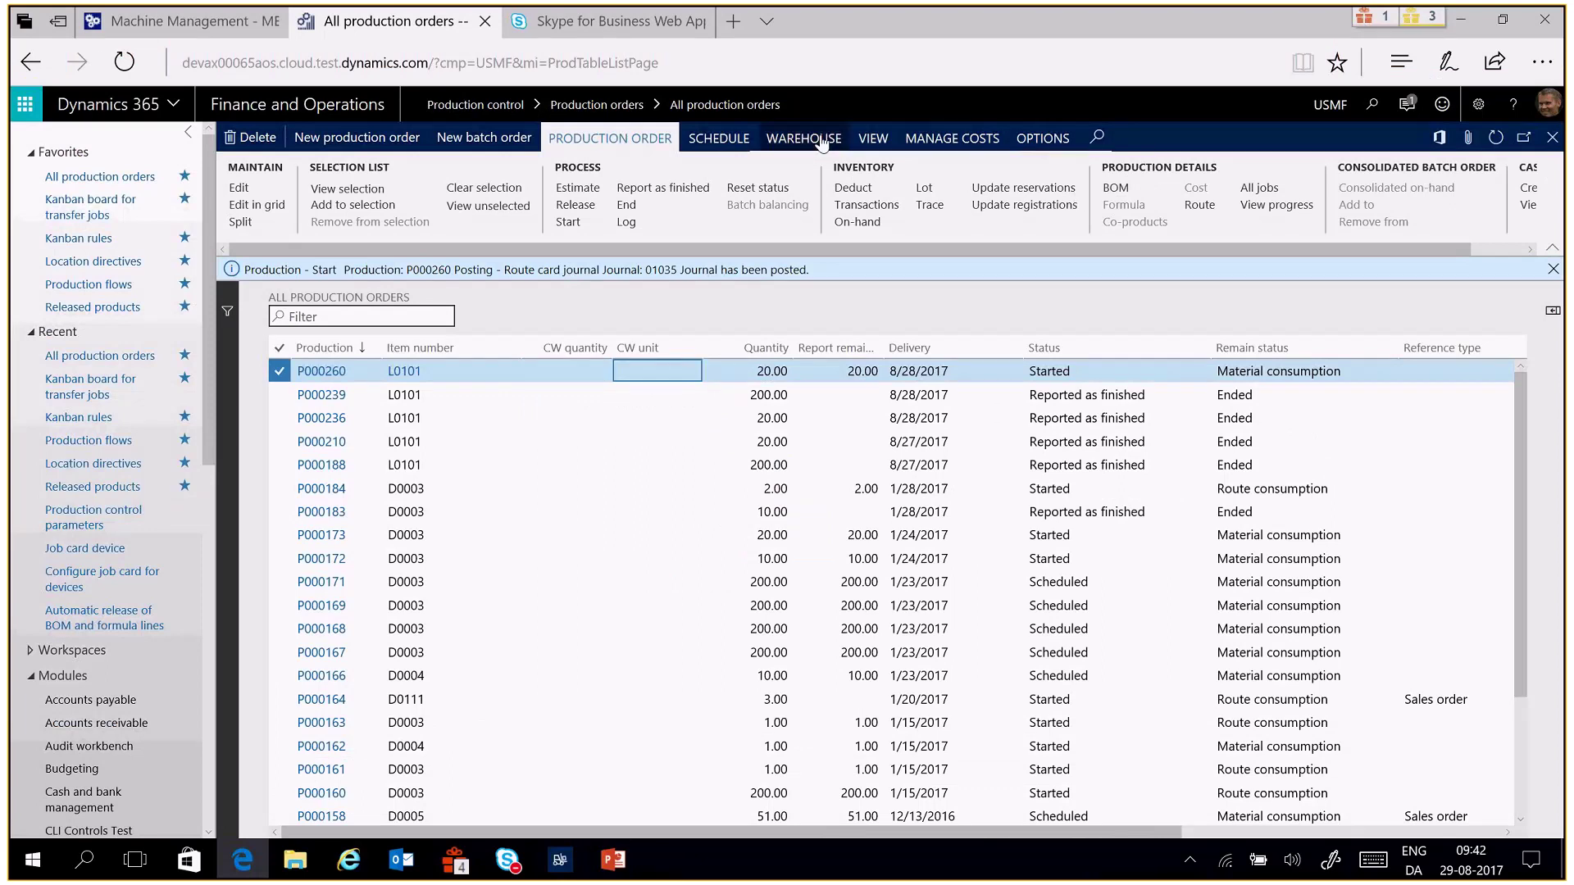
click(875, 145)
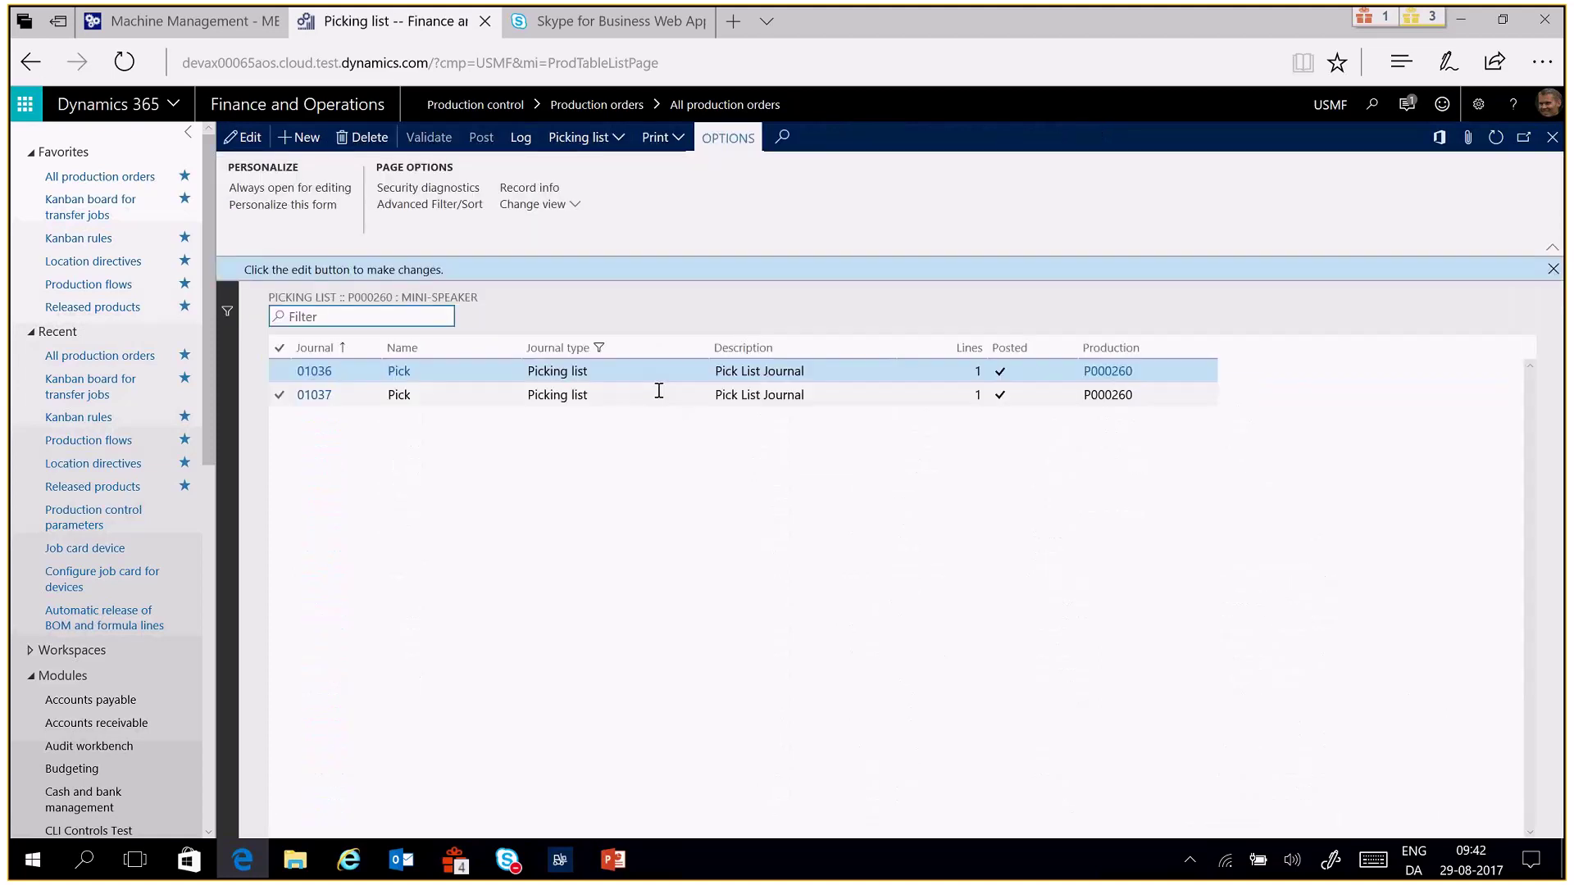
click(647, 393)
click(317, 399)
click(689, 638)
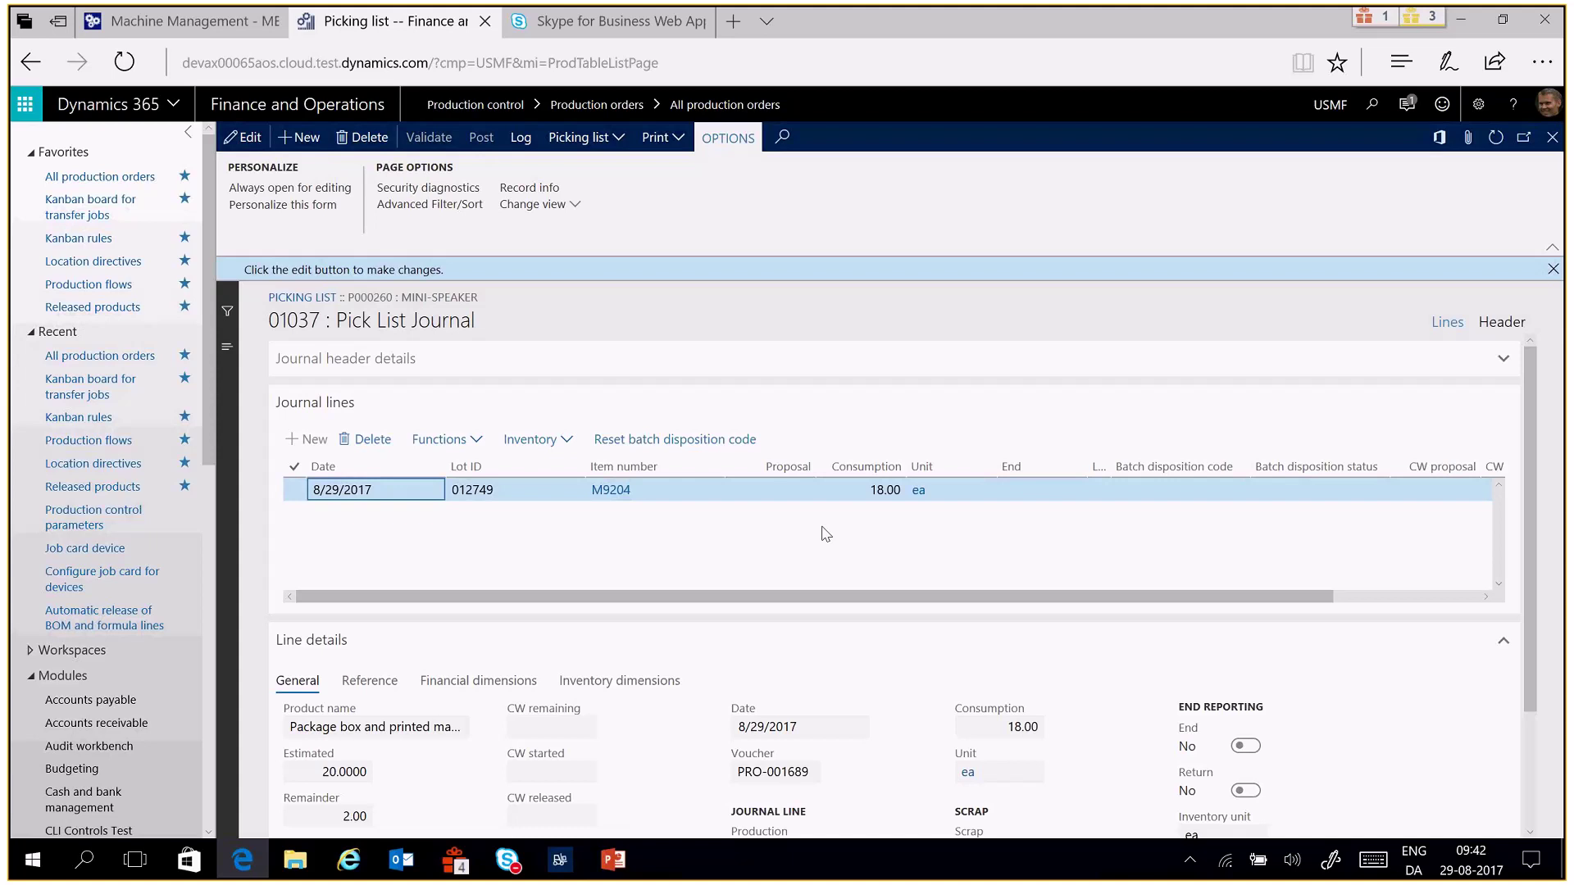
Close the picking list journals and, in the Warehousing app, enter the mini-speaker production order's number as the Prod ID for raw material issue
key(Escape)
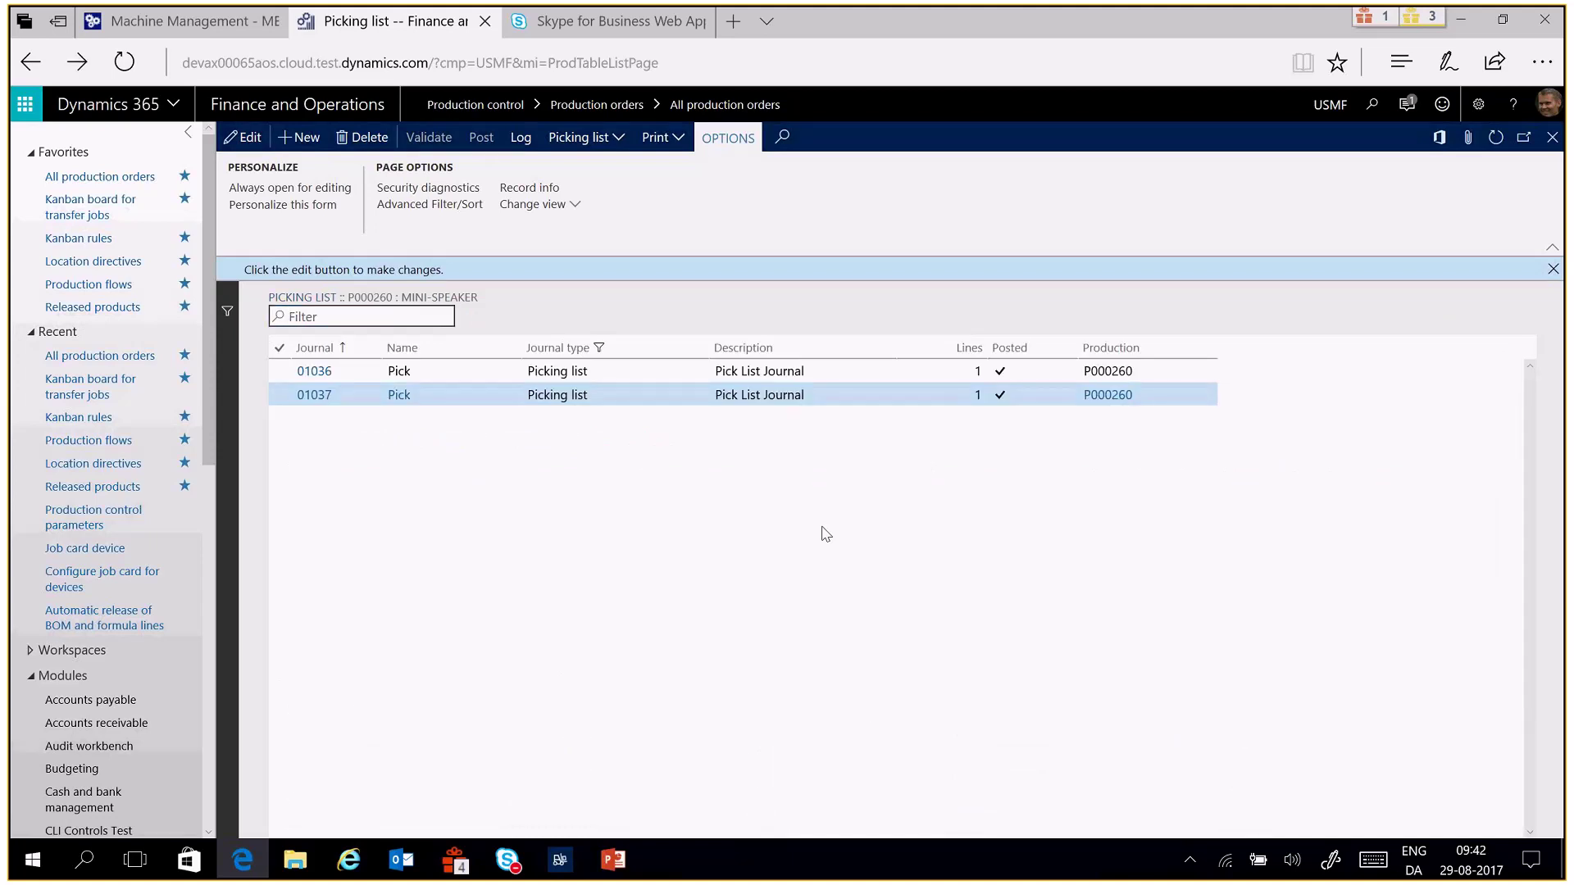
key(Escape)
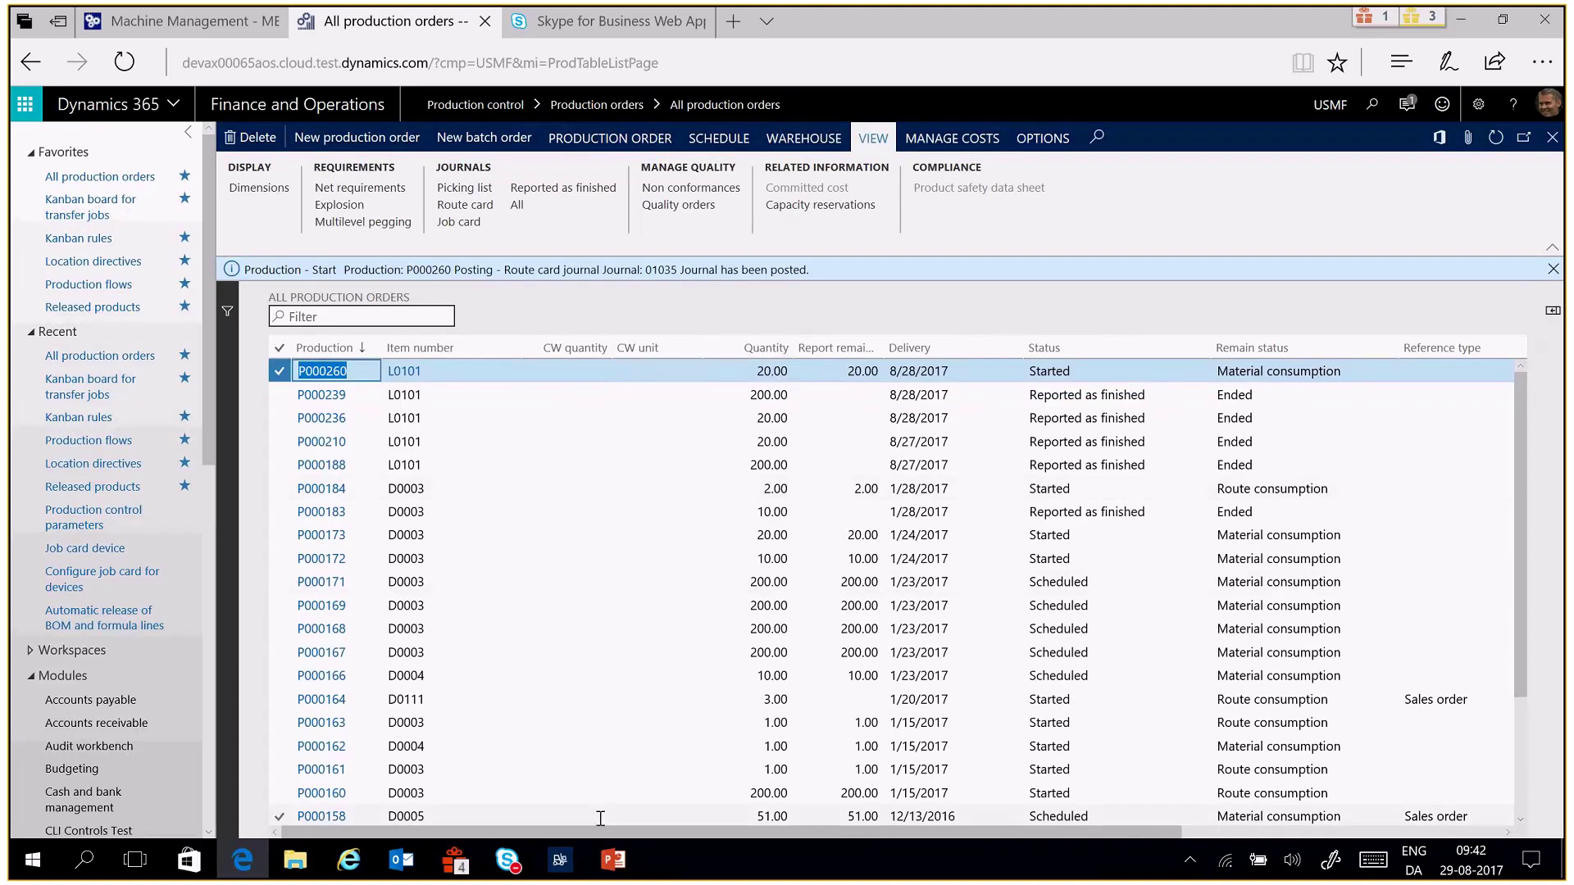
click(561, 861)
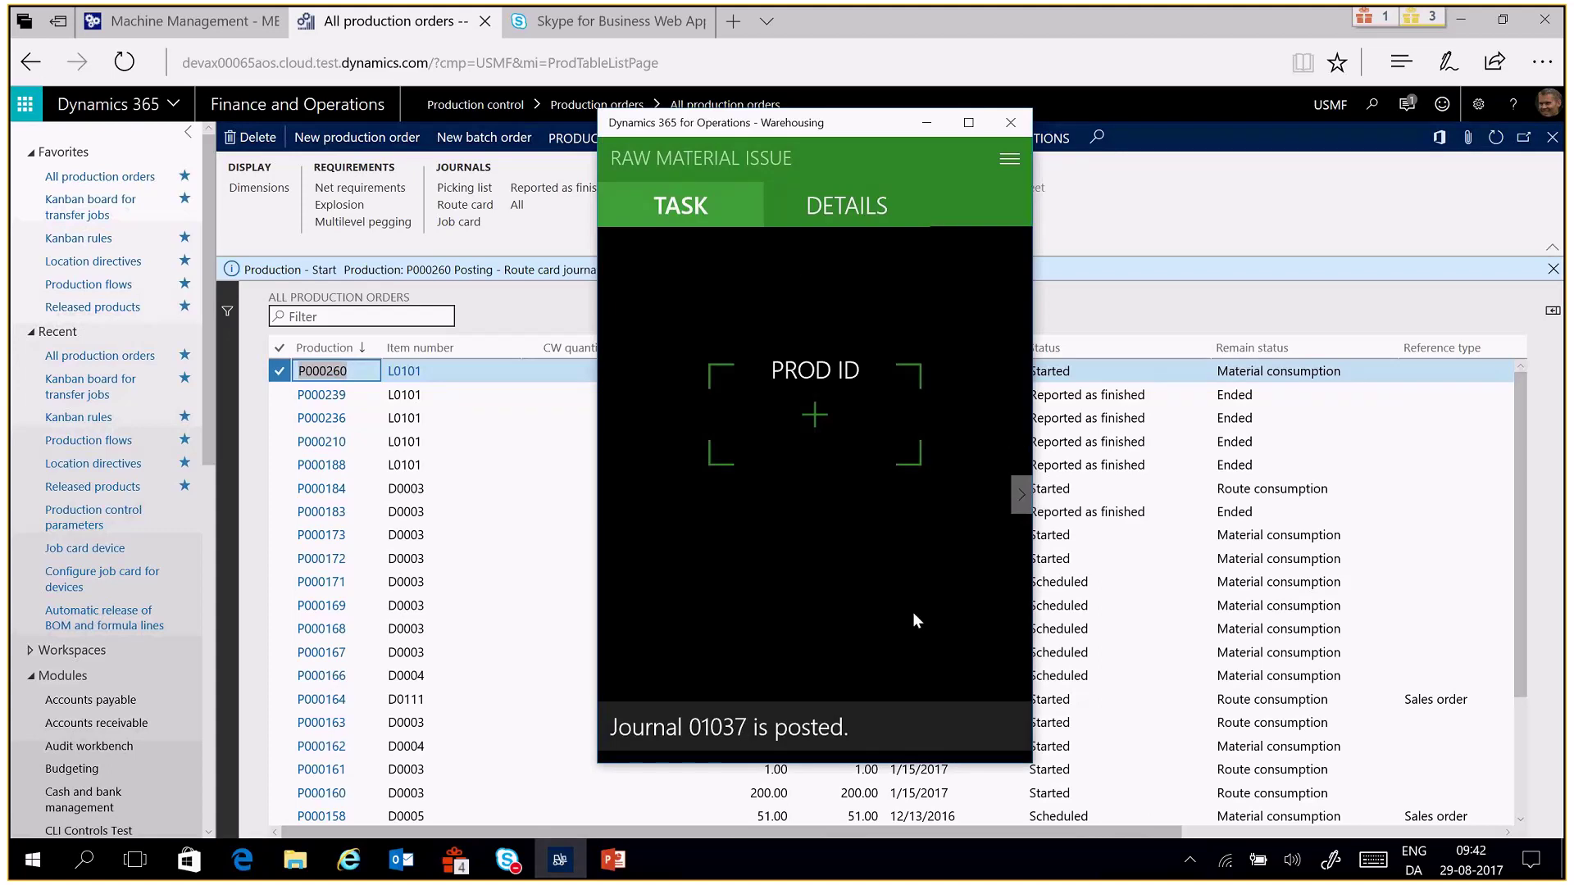
click(809, 415)
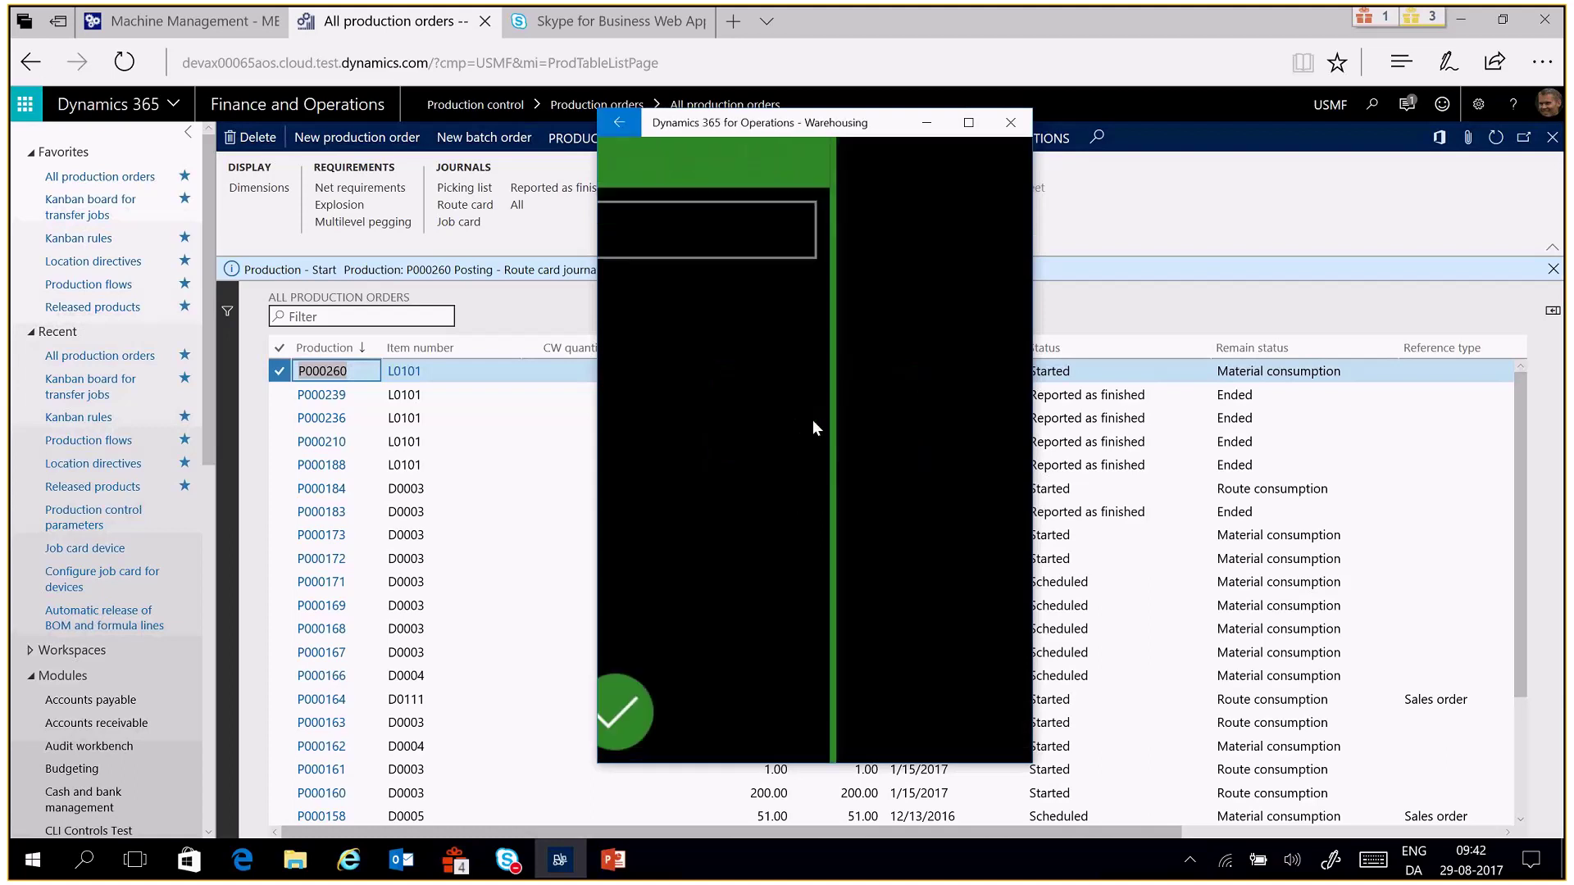
text(P000260)
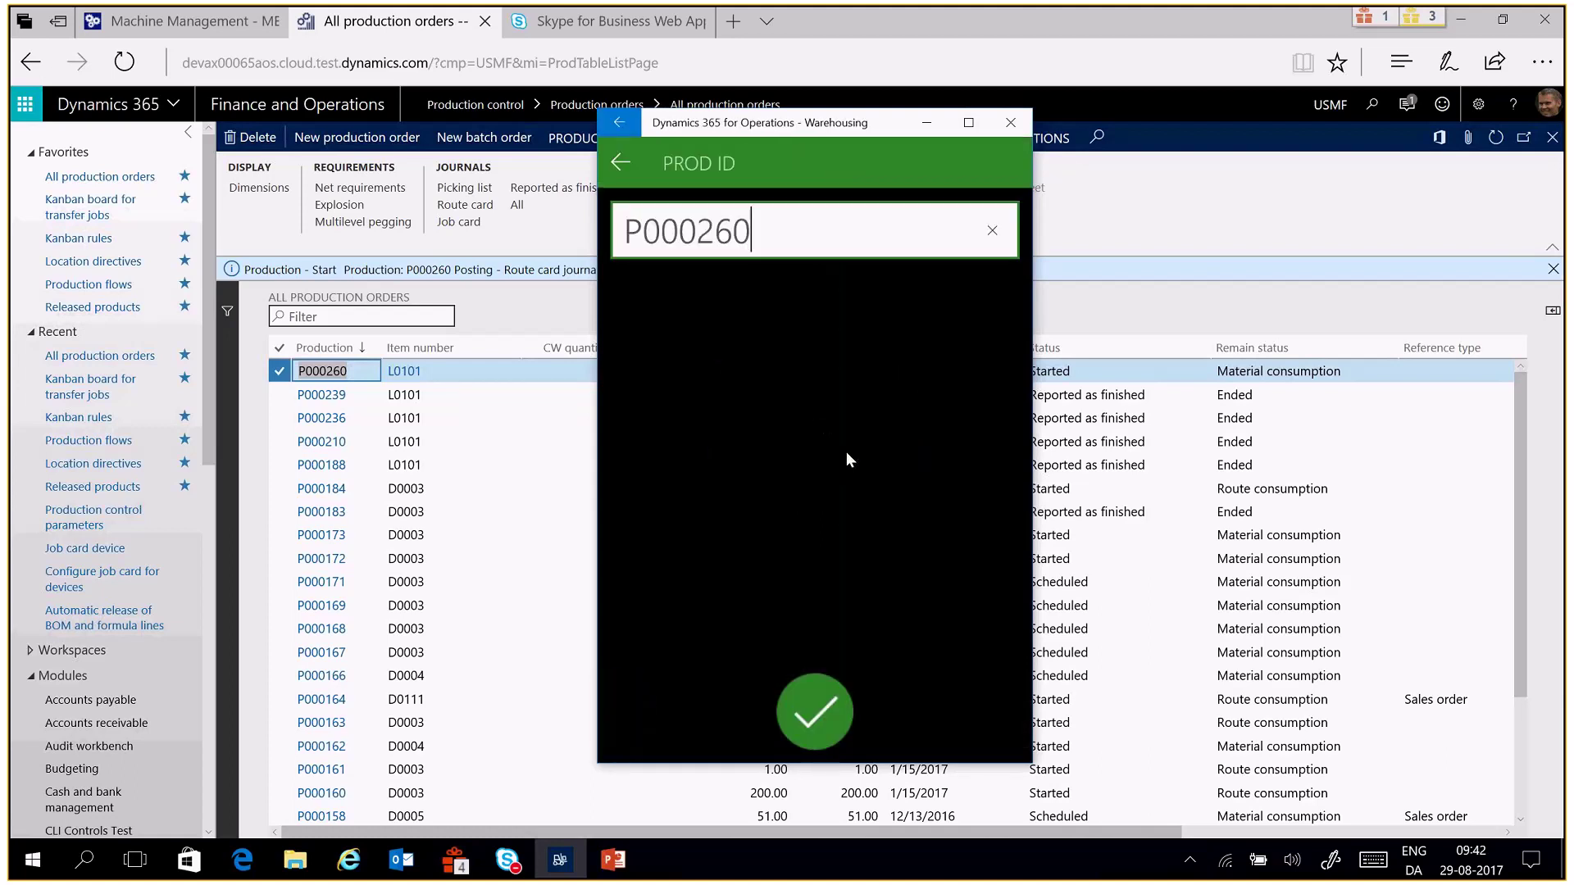
click(833, 711)
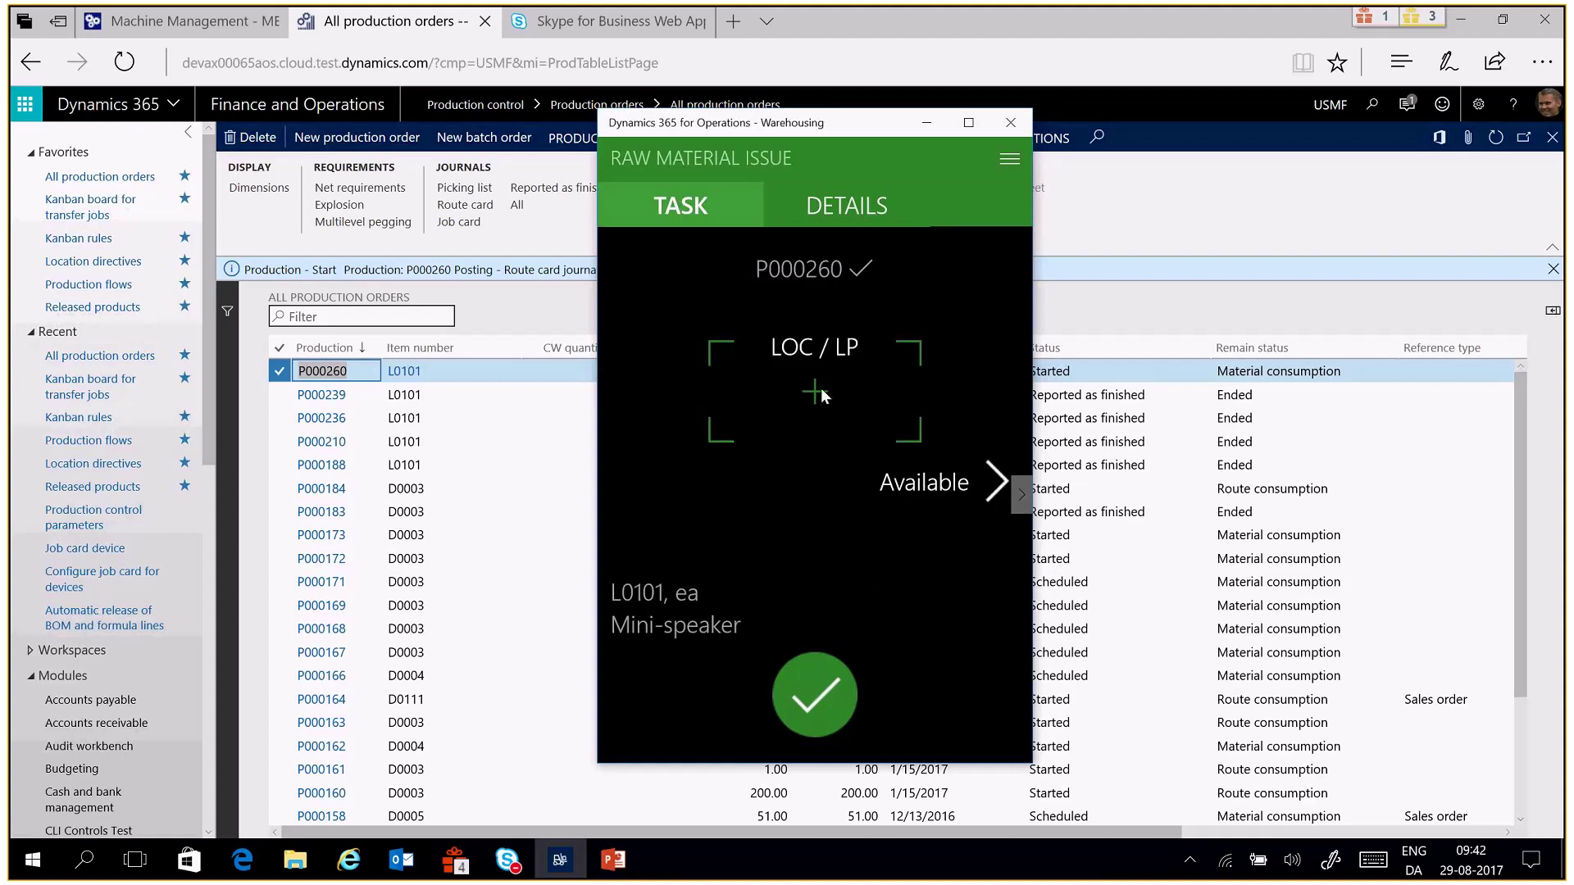